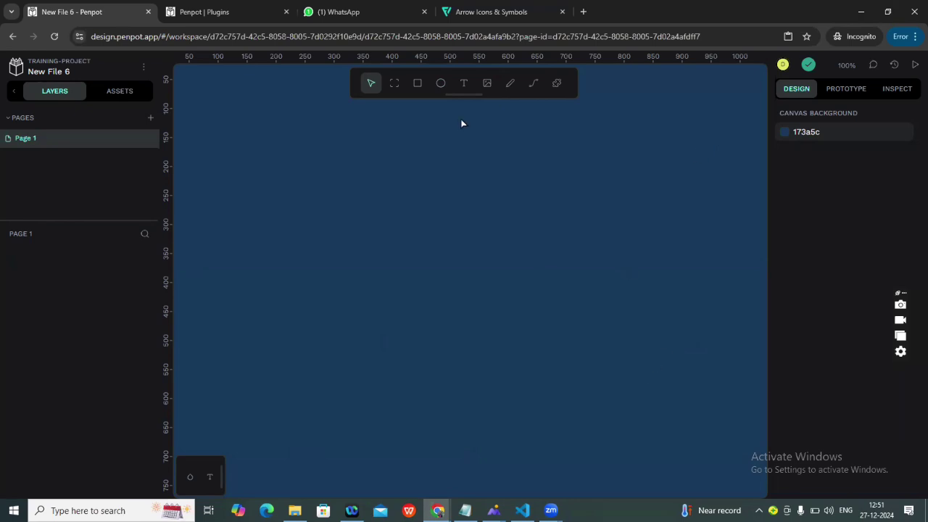
- Draw a portrait board about 277 by 430 on the empty canvas
left_click(394, 85)
mouse_move(365, 133)
left_mouse_down()
mouse_move(389, 316)
mouse_move(452, 358)
mouse_move(524, 382)
left_mouse_up()
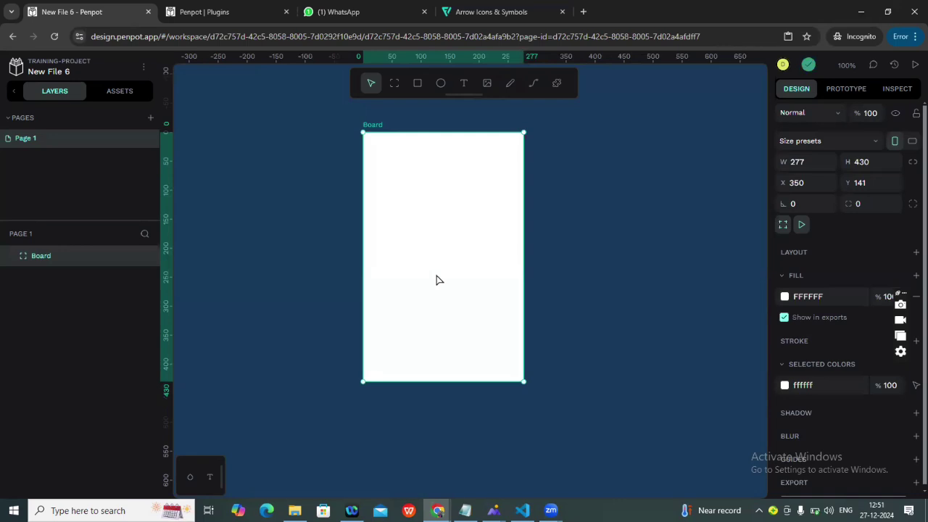
- Try the Web 1280 and iPhone 12 Mini size presets on the board
left_click(837, 145)
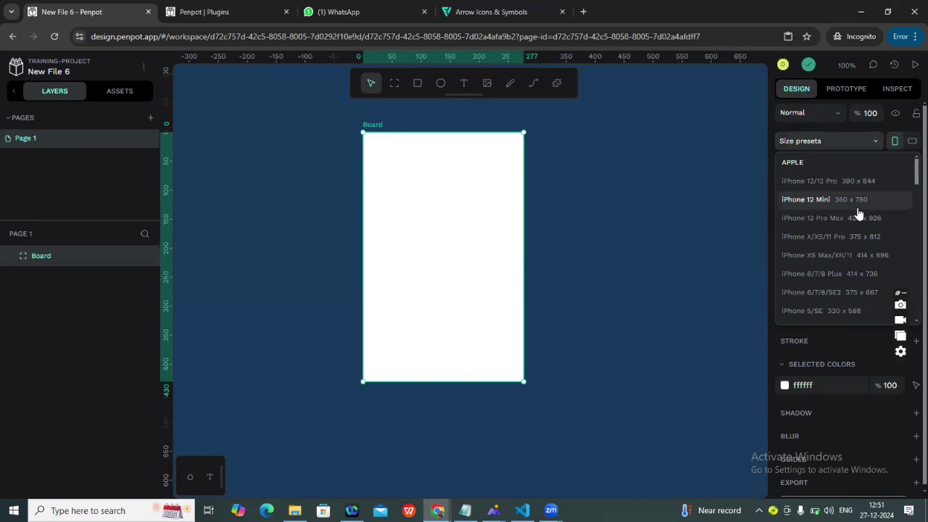
scroll(859, 236, "down", 5)
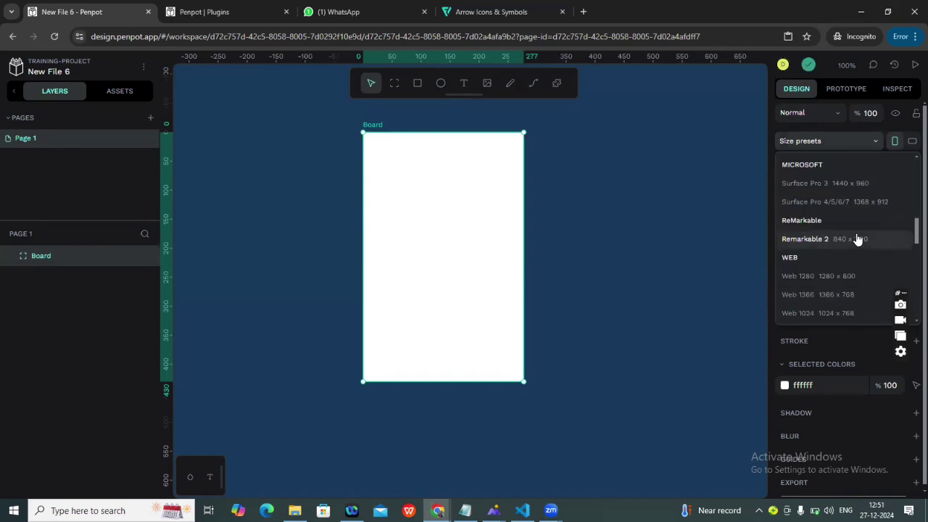
scroll(857, 238, "up", 3)
scroll(856, 234, "down", 3)
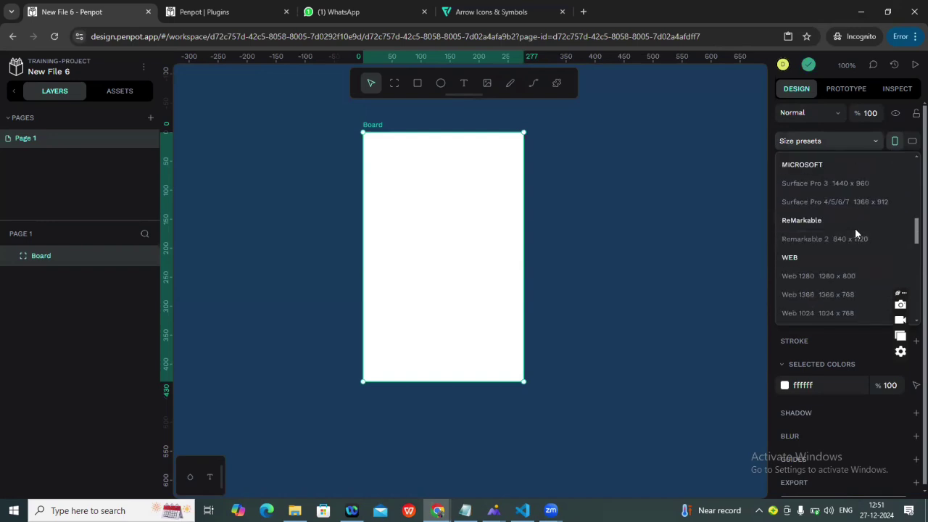
left_click(836, 278)
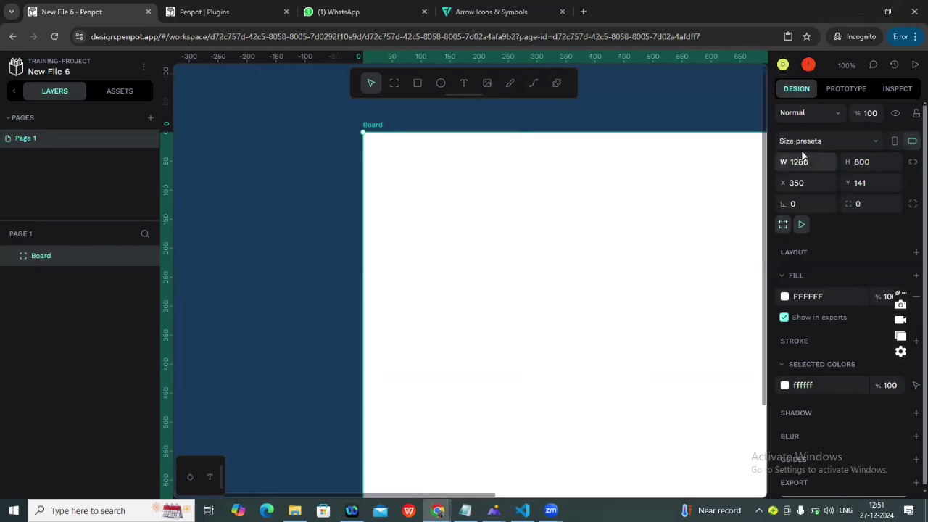
left_click(861, 143)
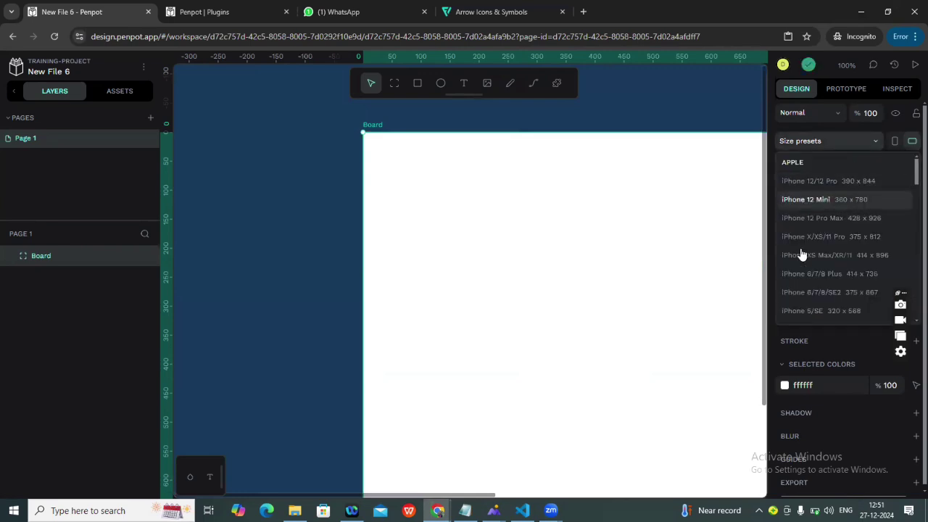
left_click(806, 201)
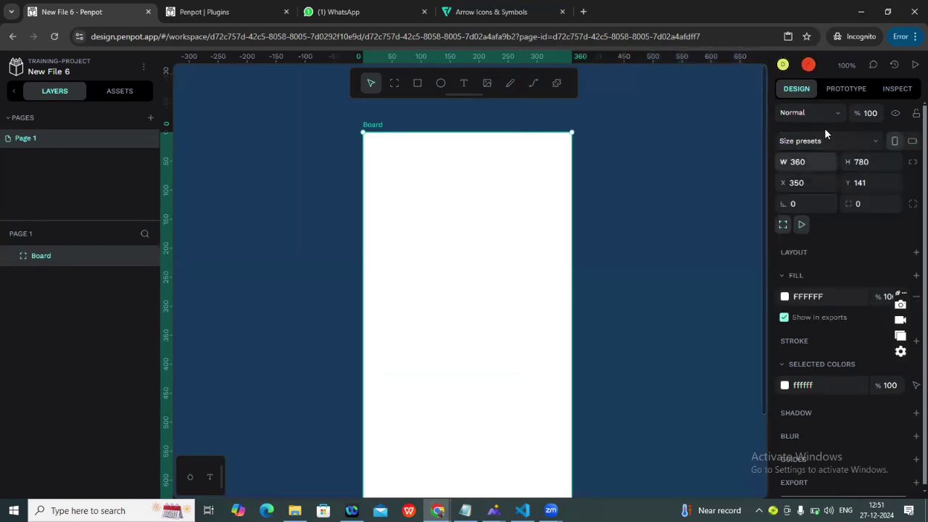
- Resize the board with the iPhone 12/12 Pro preset, 390 x 844
left_click(855, 143)
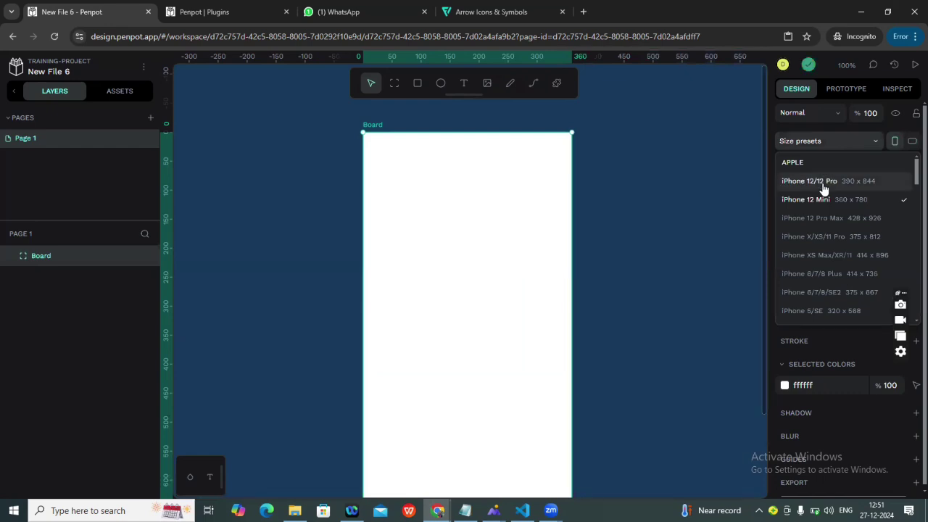
scroll(619, 230, "down", 1)
scroll(619, 230, "up", 1)
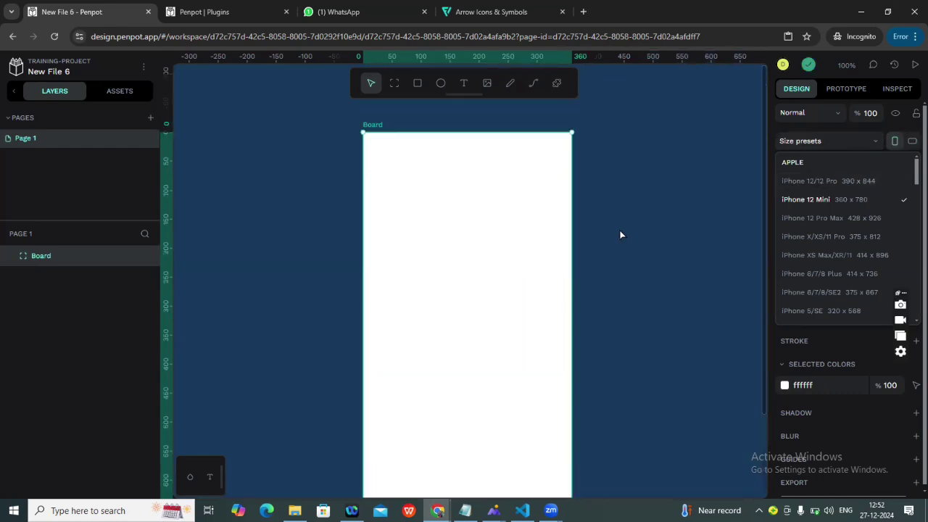
left_click(817, 185)
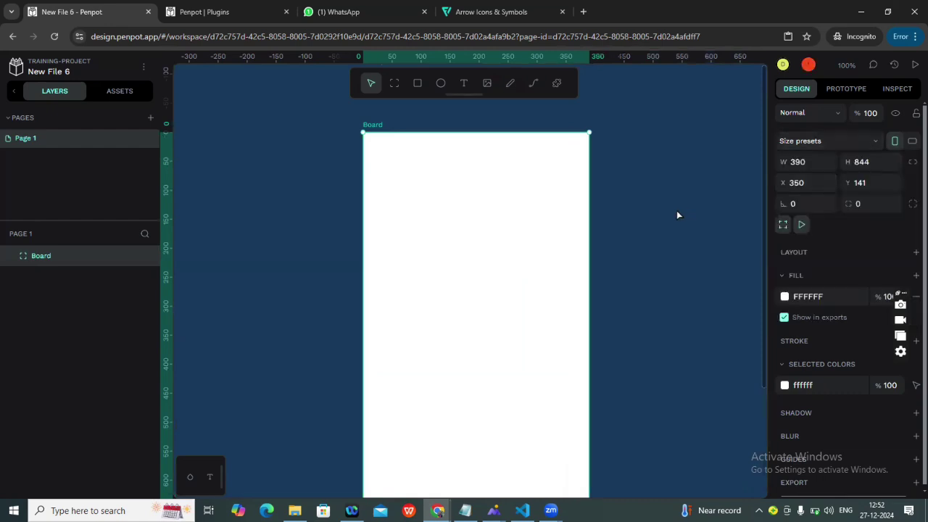
scroll(493, 221, "down", 2)
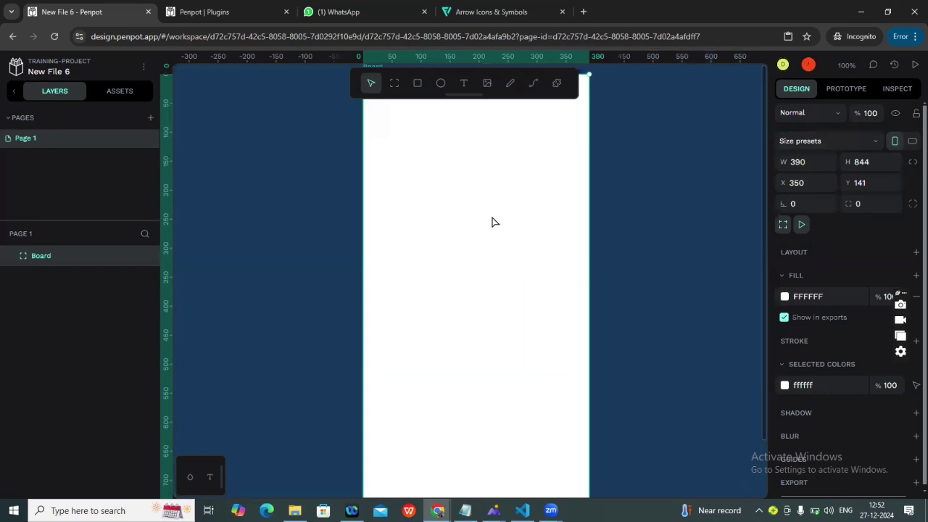
scroll(492, 222, "down", 5)
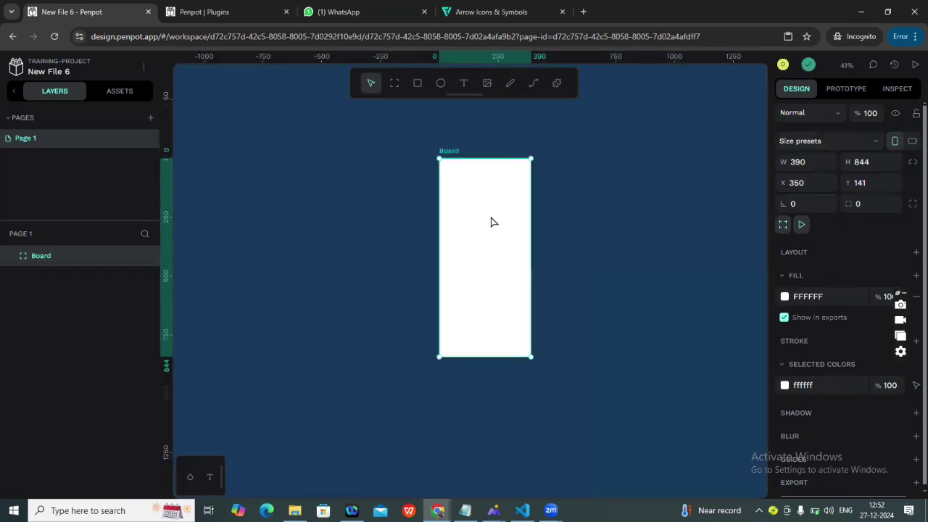
scroll(493, 221, "up", 3)
- Move the board leftward on the canvas, leaving free space beside it
left_click(866, 140)
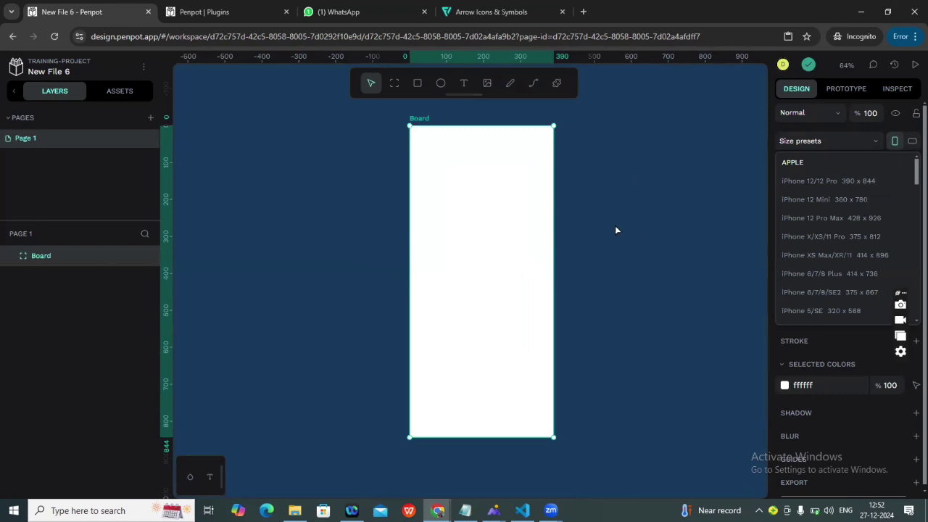
scroll(462, 205, "right", 3)
scroll(348, 207, "right", 3)
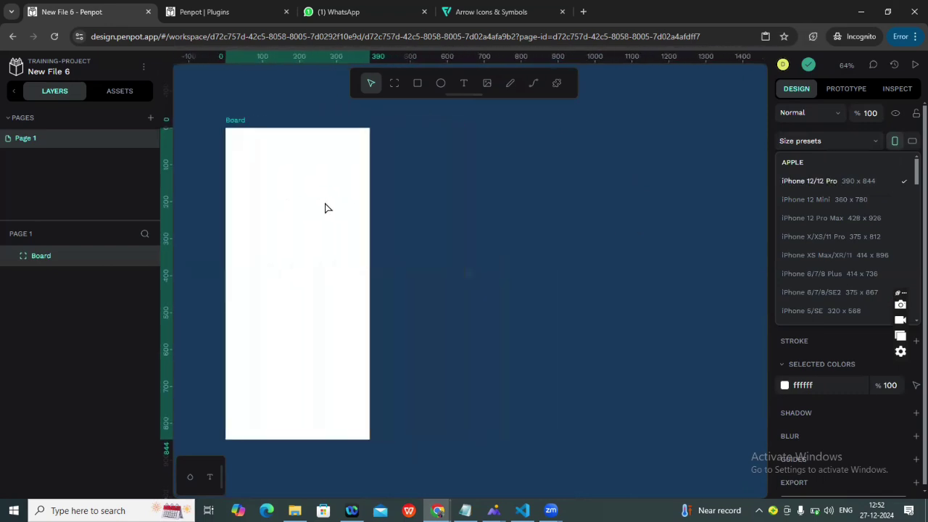
left_click(523, 250)
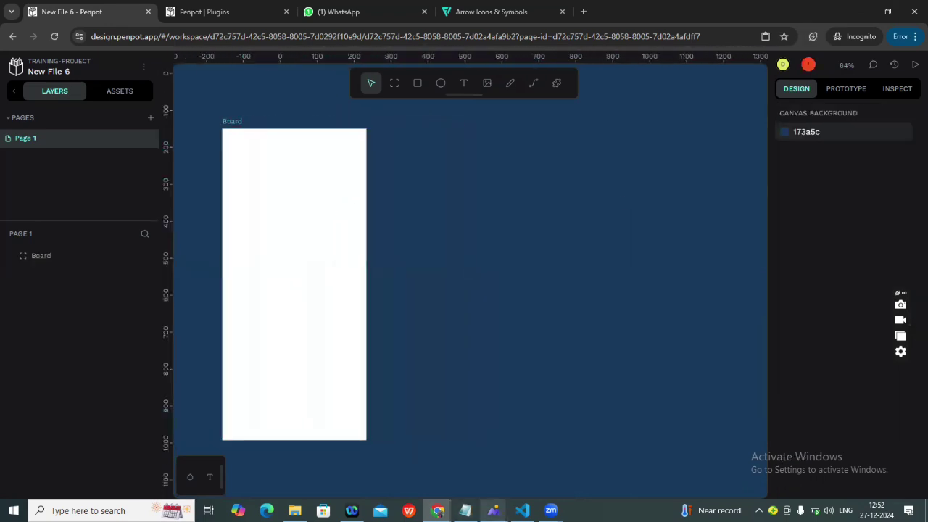
- Bring up the reference image Img1.png in WPS Photos and arrange it side by side with a wider Penpot window
mouse_move(494, 510)
left_click(557, 457)
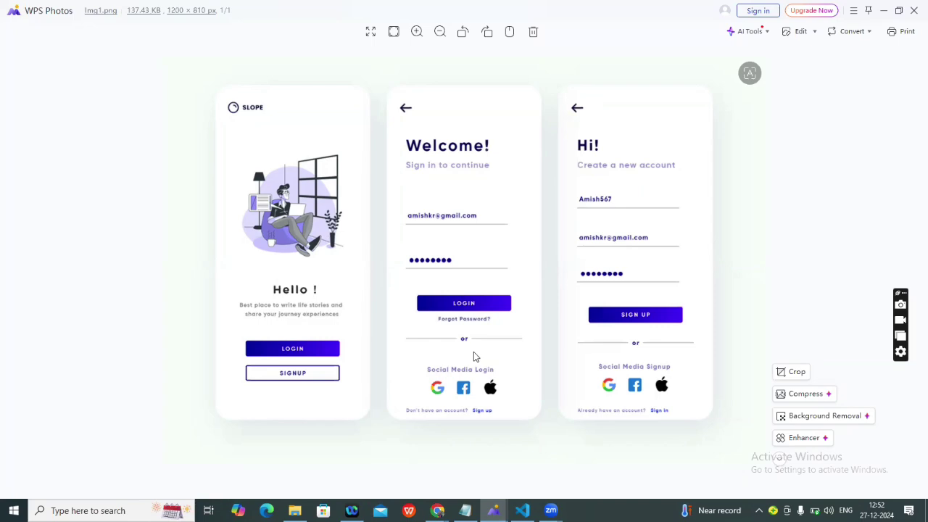
key("super+Right")
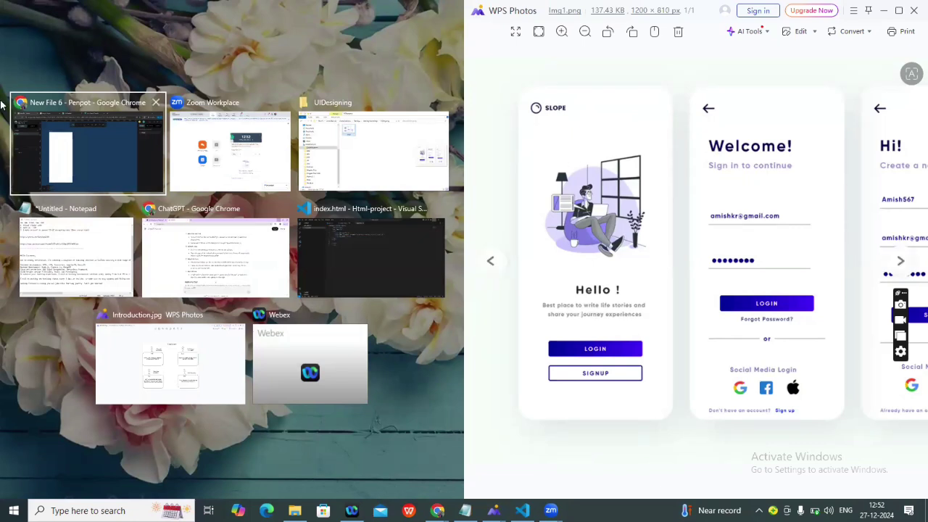
left_click(121, 155)
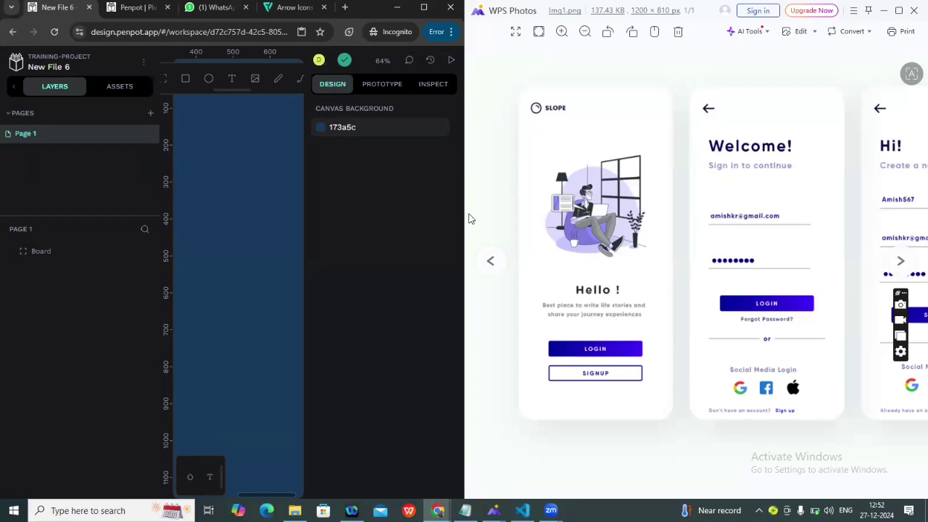
left_click_drag(465, 180, 726, 182)
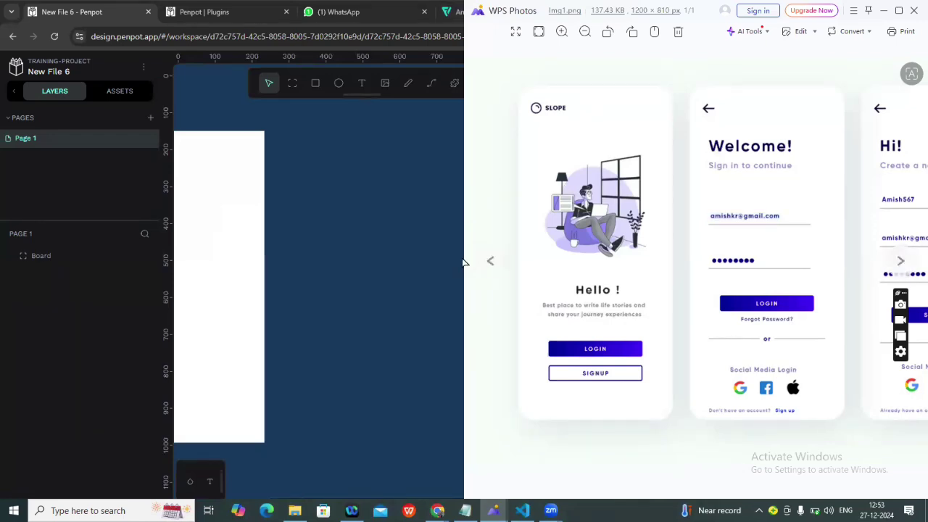
left_click(899, 10)
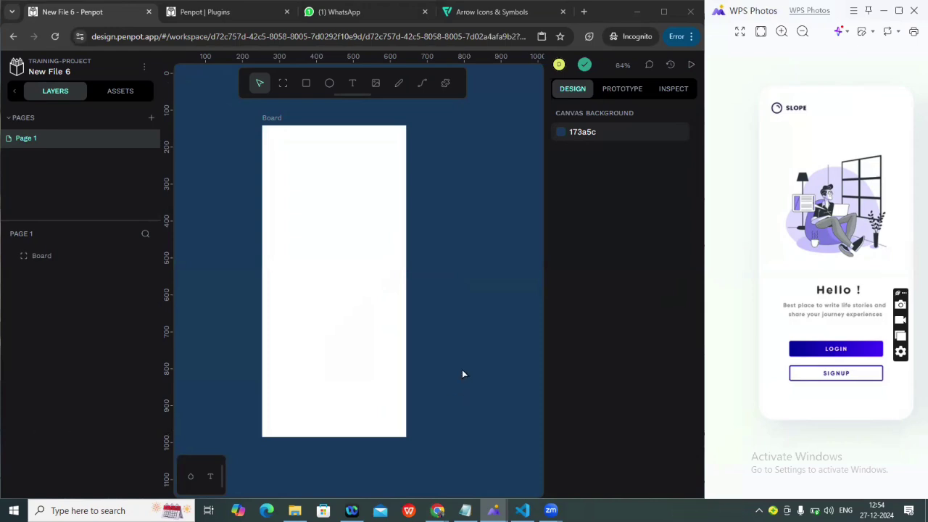
left_click(583, 142)
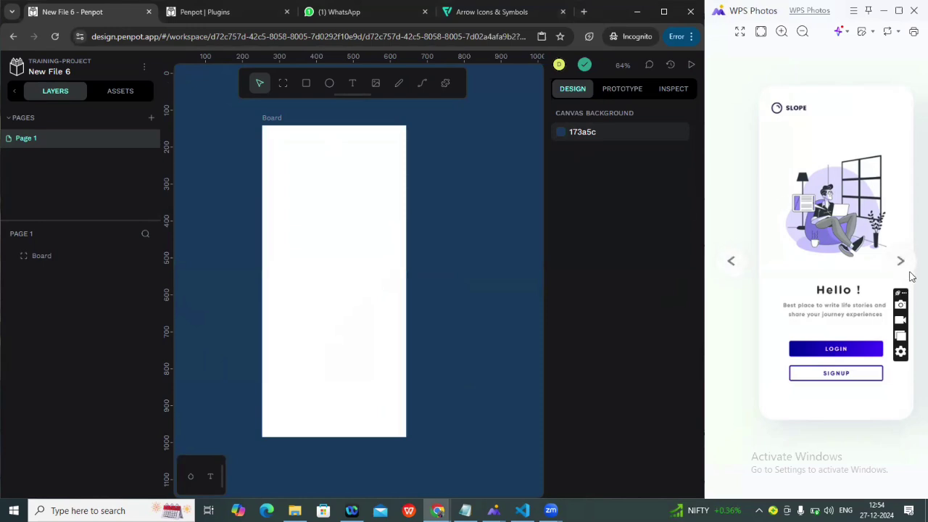
- Examine the SLOPE start screen in the reference image and compare its shape with the board
scroll(911, 276, "down", 2)
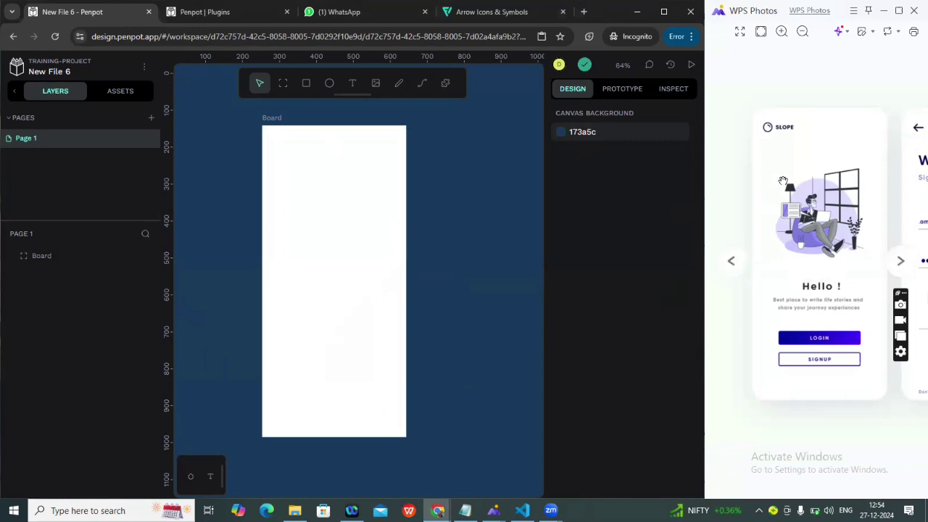
scroll(827, 256, "down", 1)
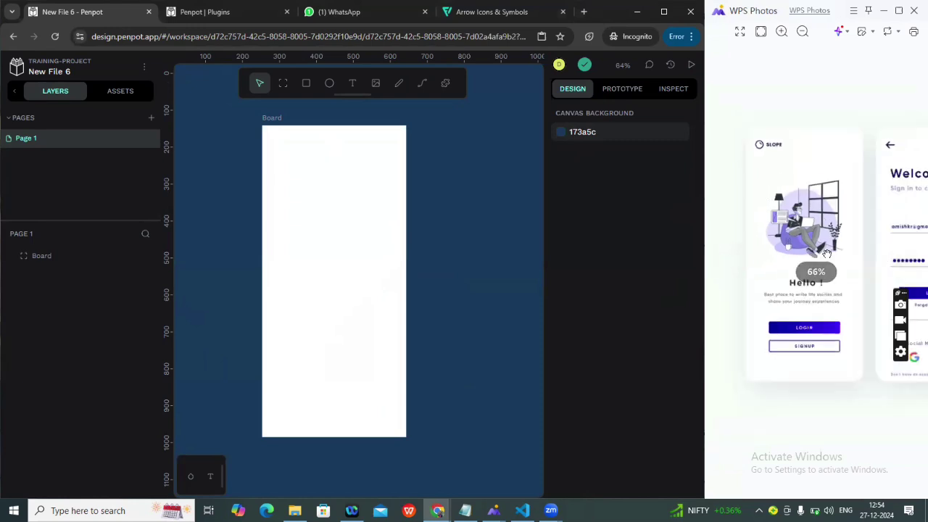
scroll(796, 283, "down", 1)
scroll(802, 281, "down", 1)
scroll(802, 280, "up", 3)
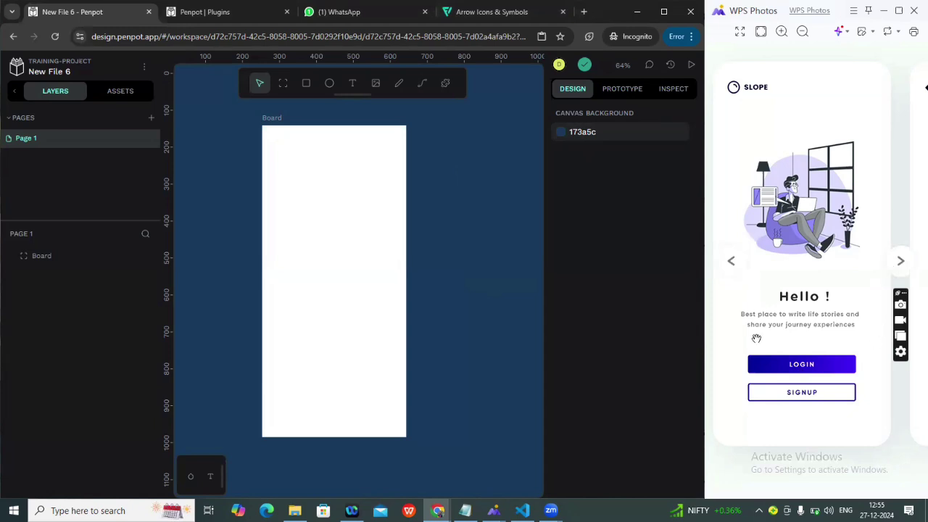
left_click(364, 190)
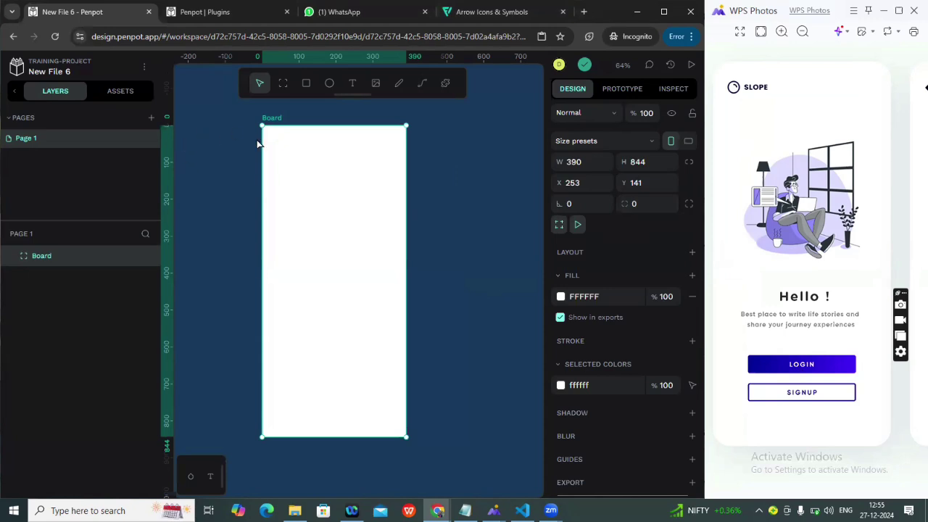
left_click(229, 166)
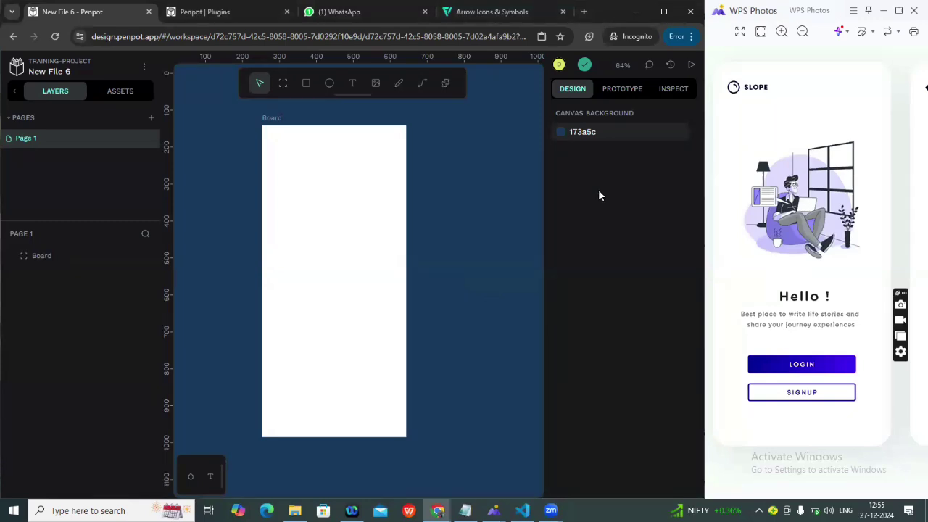
- Round all four corners of the board with a radius of 30
left_click(296, 160)
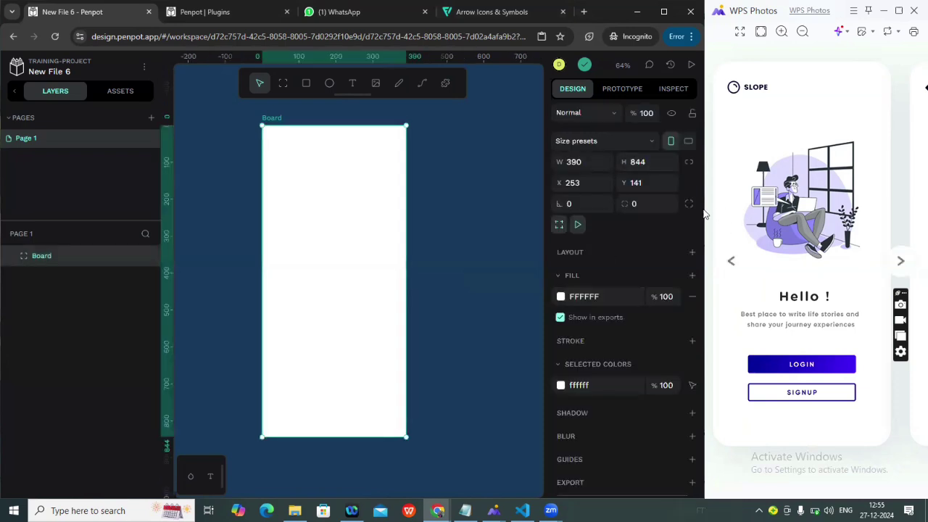
left_click(648, 207)
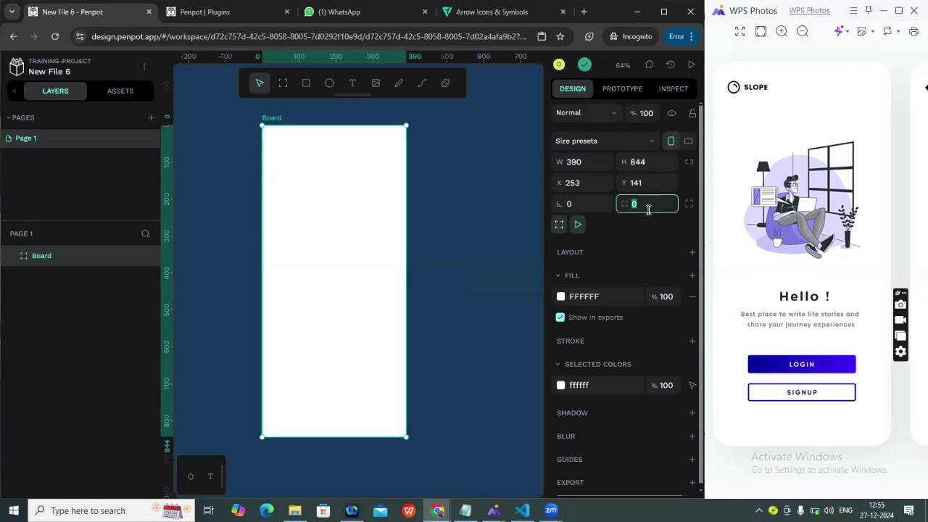
left_click(626, 205)
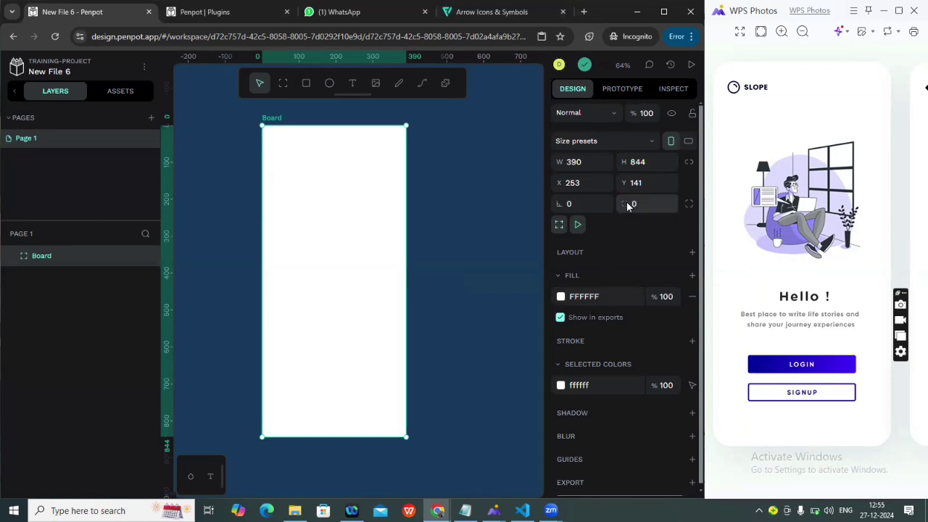
left_click(645, 204)
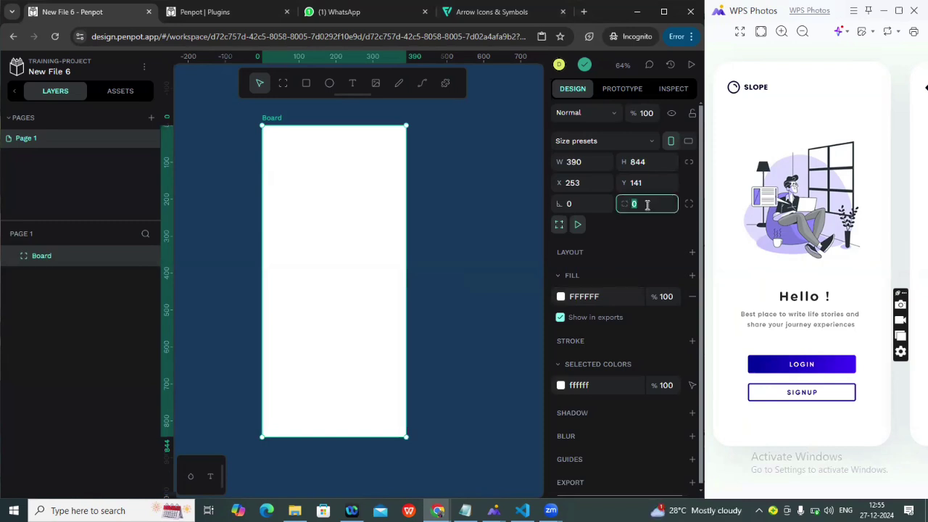
left_click(688, 206)
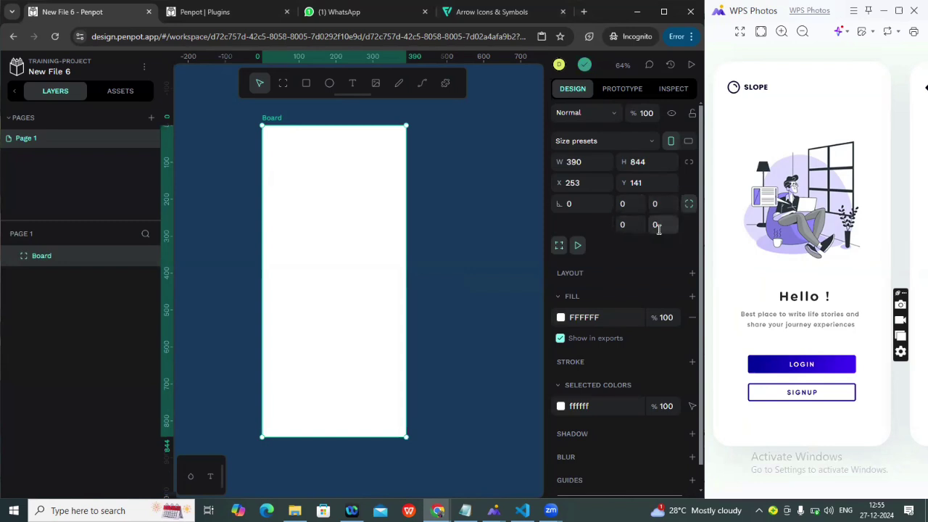
left_click(689, 204)
left_click(651, 204)
left_click(656, 206)
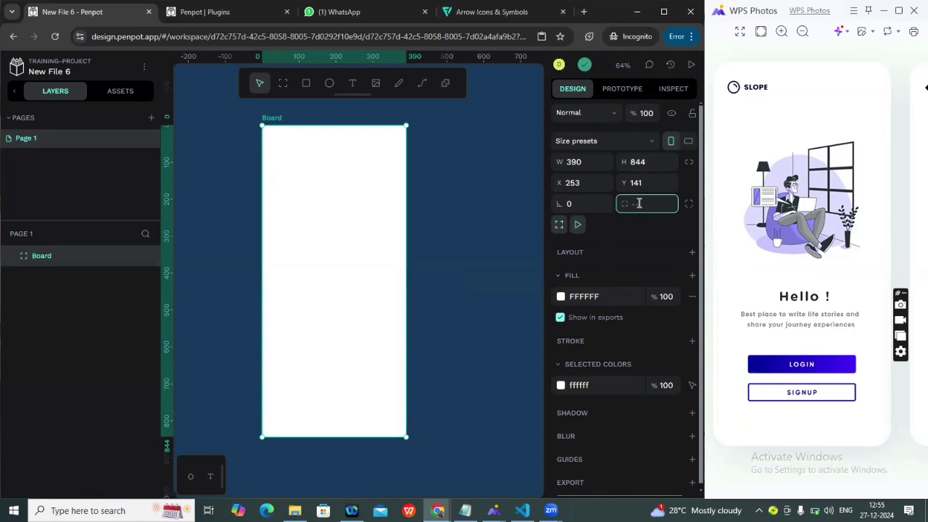
key("Return")
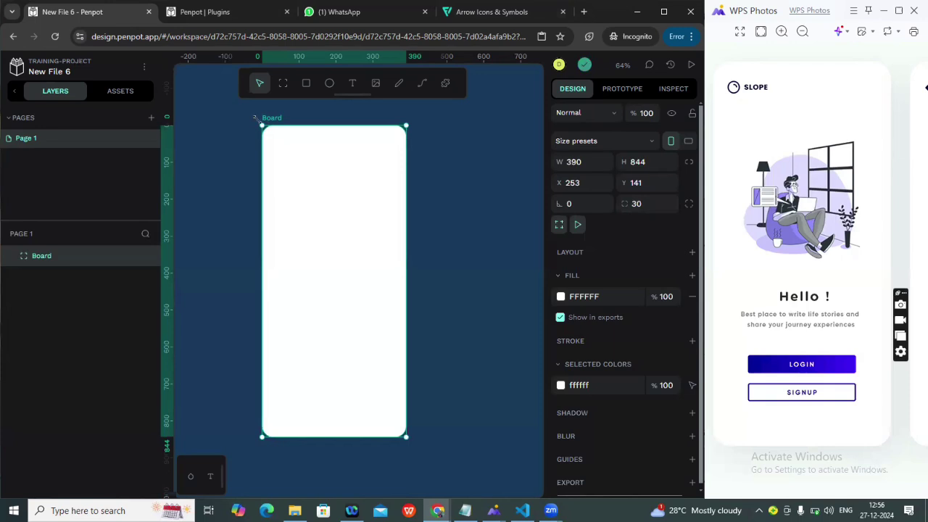
left_click(502, 277)
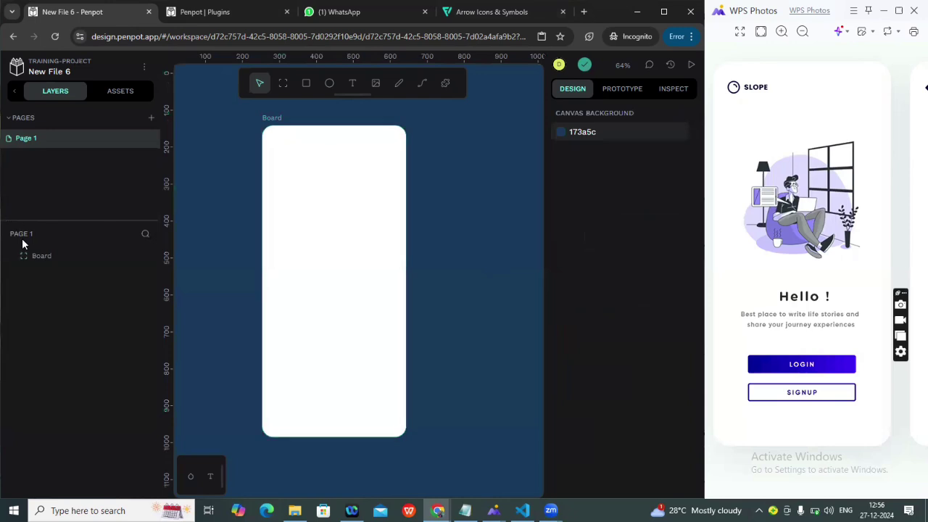
left_click(346, 211)
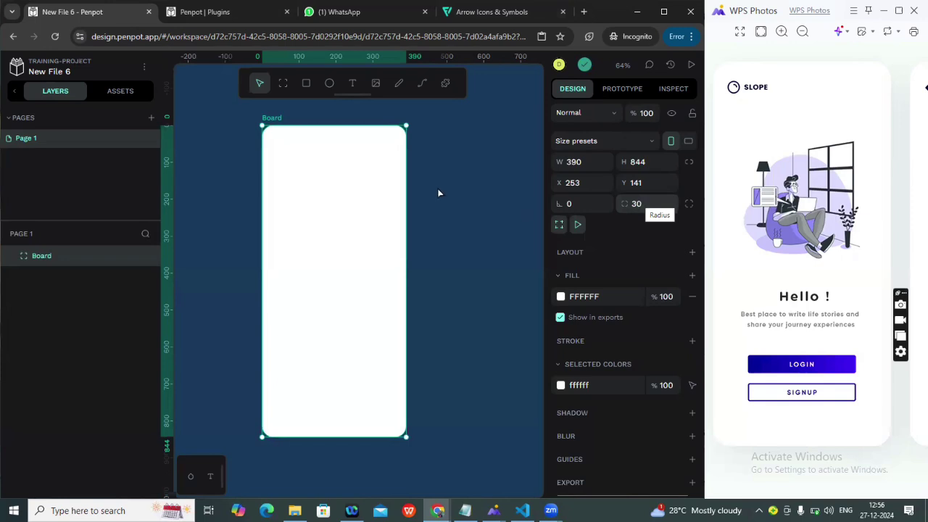
- Draw a rectangle about 253 wide and 49 high in the lower part of the board, roughly centred horizontally
left_click(441, 217)
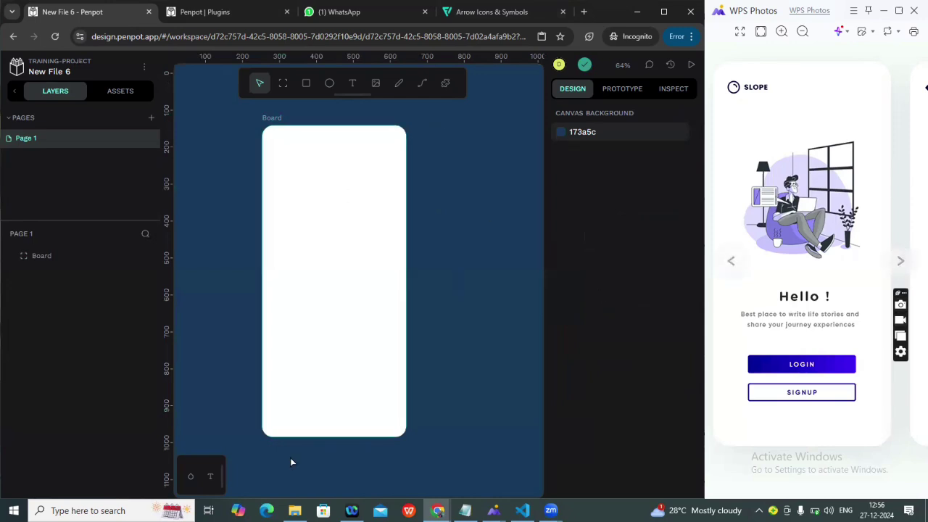
left_click(306, 82)
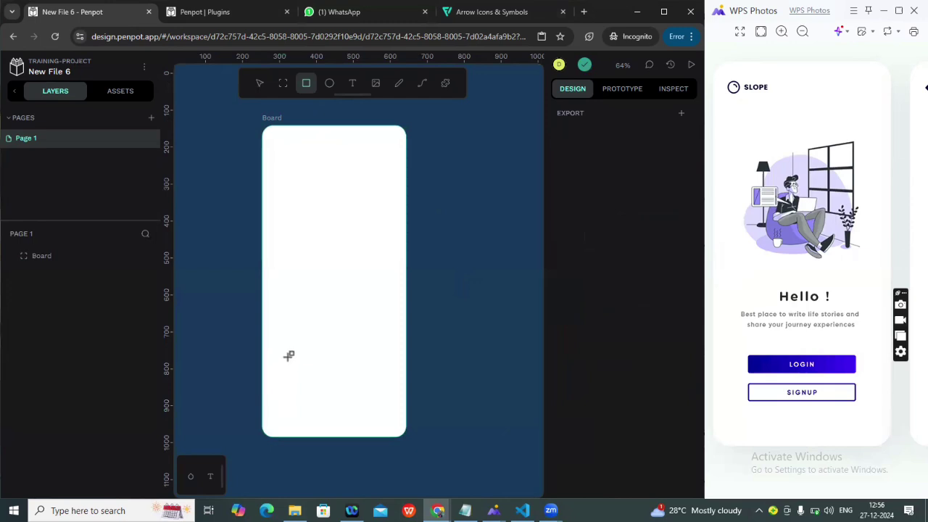
mouse_move(289, 351)
left_mouse_down()
mouse_move(317, 379)
mouse_move(353, 365)
mouse_move(383, 369)
left_mouse_up()
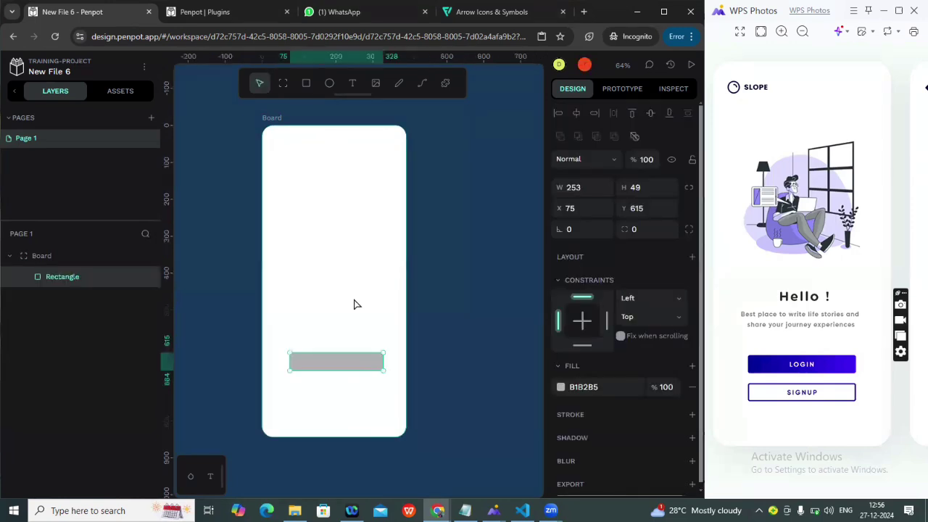
left_click(341, 258)
- Duplicate the rectangle and place the copy straight below the original, at about Y 697
right_click(315, 359)
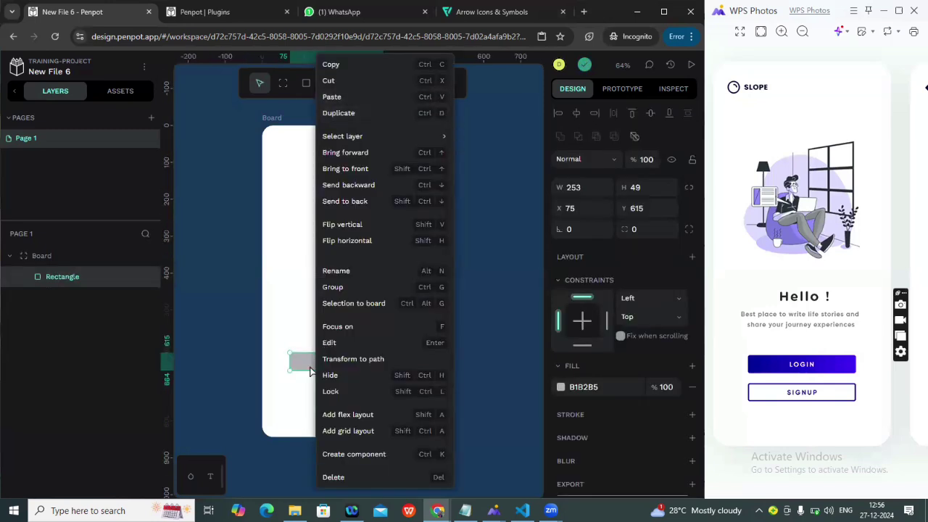
left_click(338, 113)
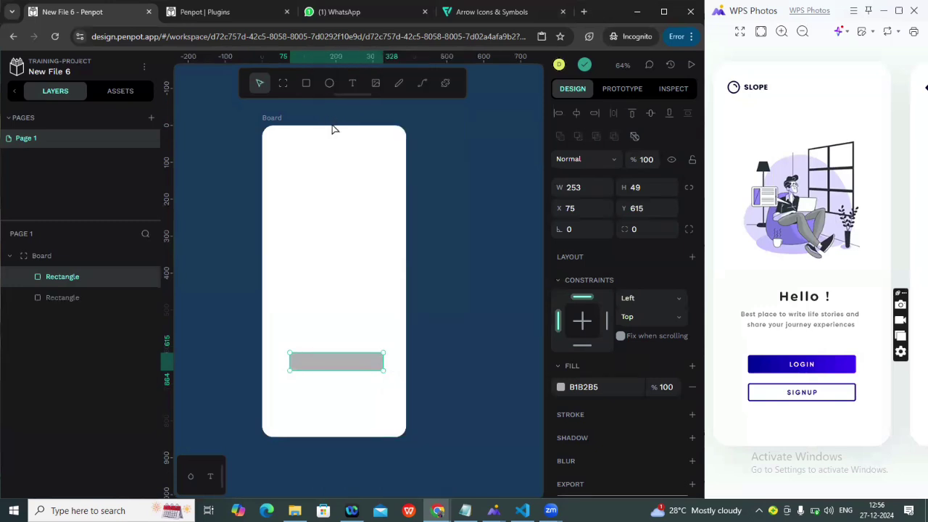
left_click_drag(330, 364, 330, 393)
left_click(333, 311)
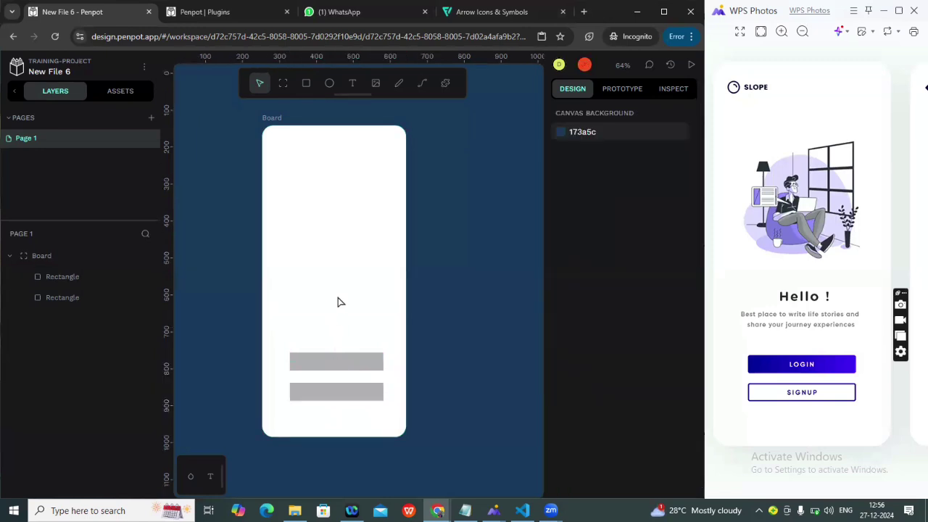
- Fill the upper rectangle with dark blue 071e64 at about 88.5% opacity
scroll(339, 294, "down", 2)
scroll(345, 298, "up", 3)
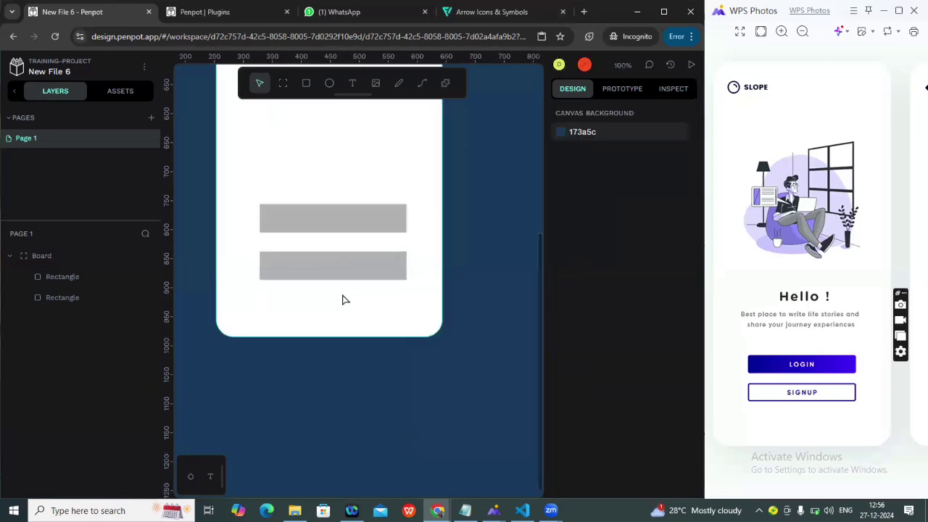
scroll(344, 297, "up", 2)
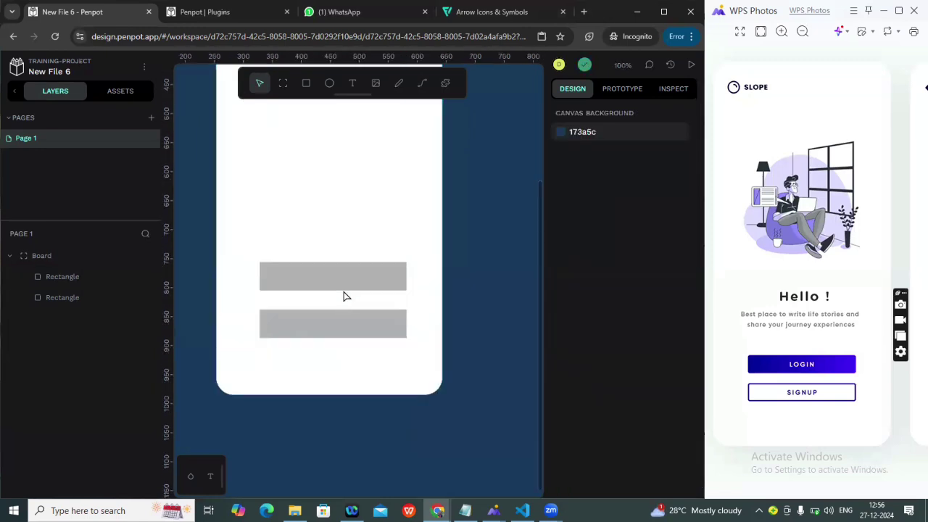
left_click(285, 288)
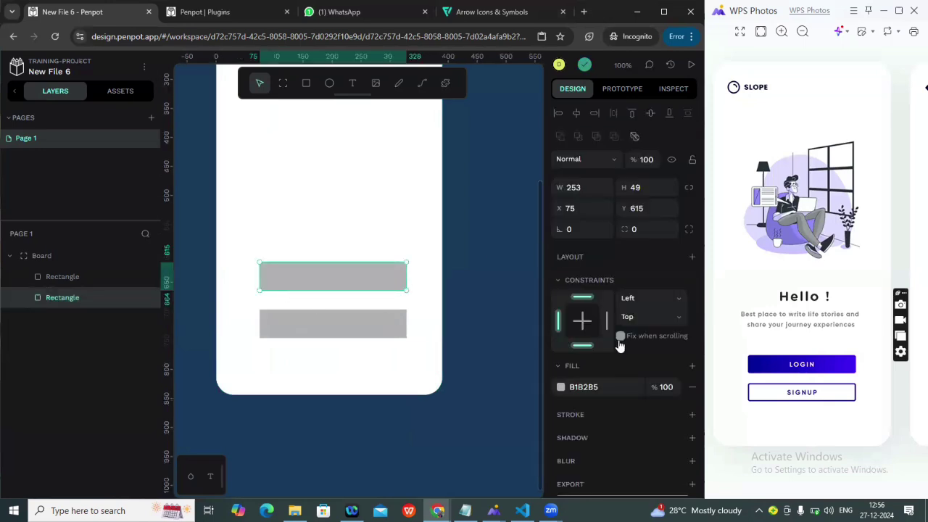
left_click(560, 387)
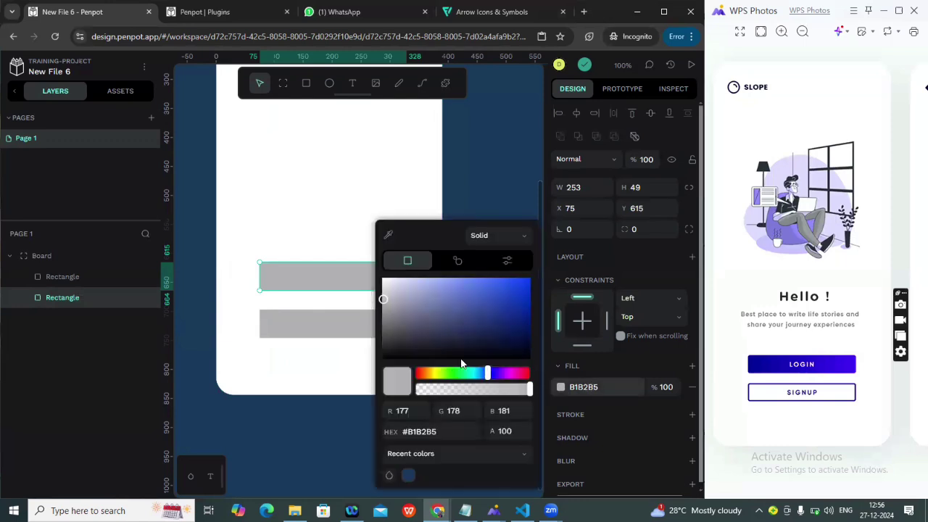
left_click(517, 325)
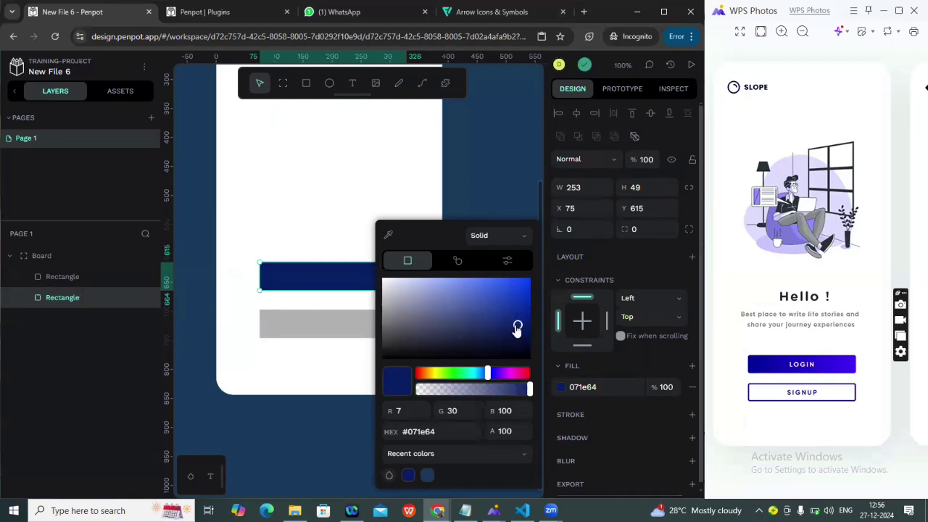
left_click_drag(530, 390, 519, 392)
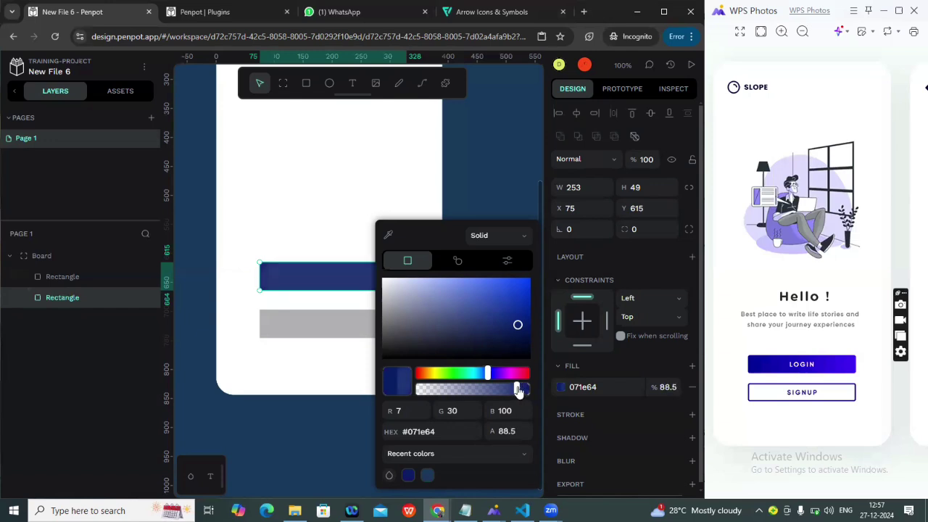
left_click(301, 209)
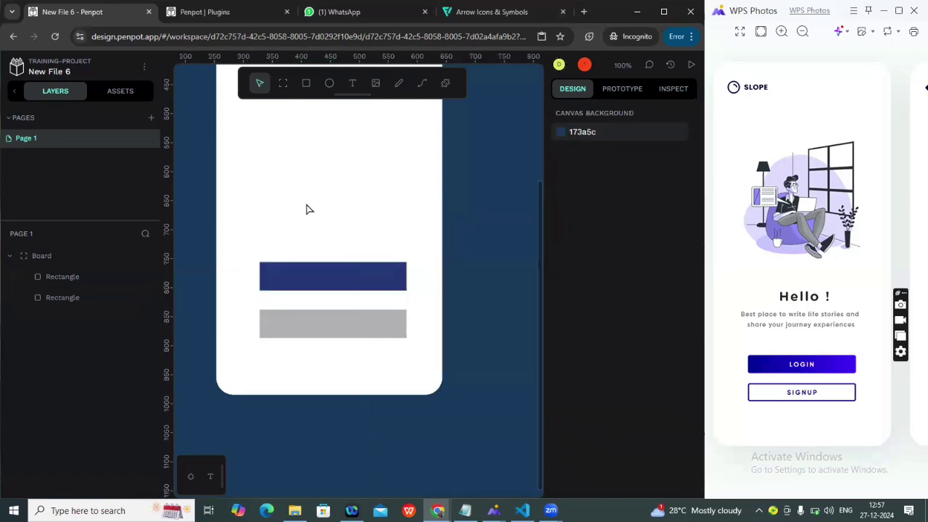
- Raise the fill opacity of the upper rectangle to about 95.5%
left_click(341, 276)
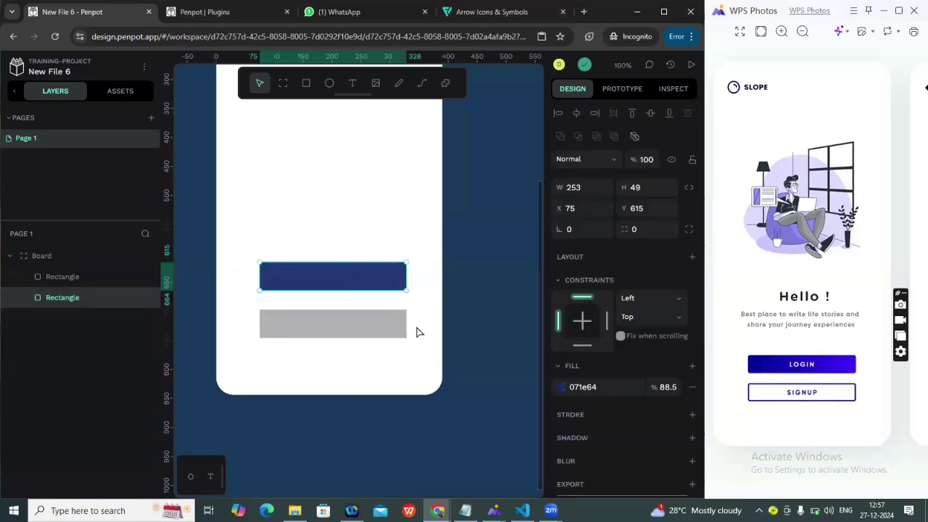
left_click(561, 386)
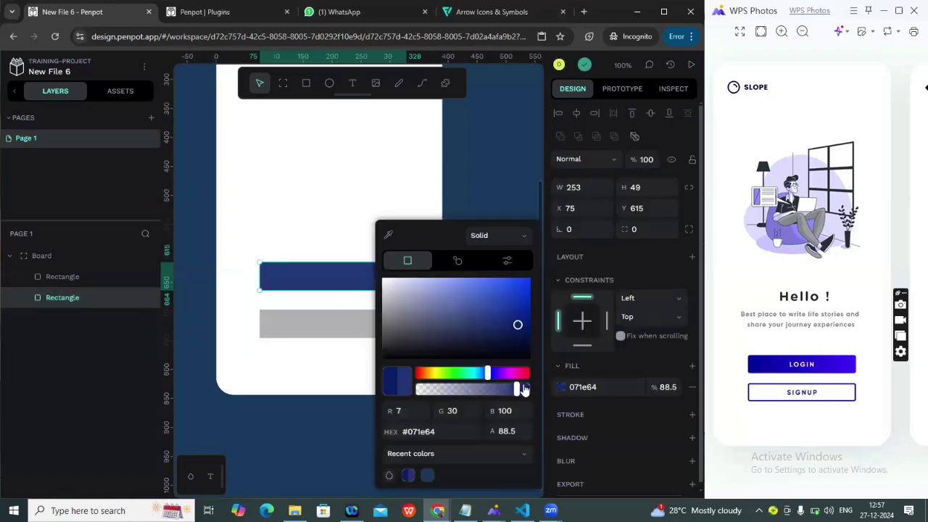
left_click_drag(518, 389, 527, 390)
left_click(316, 167)
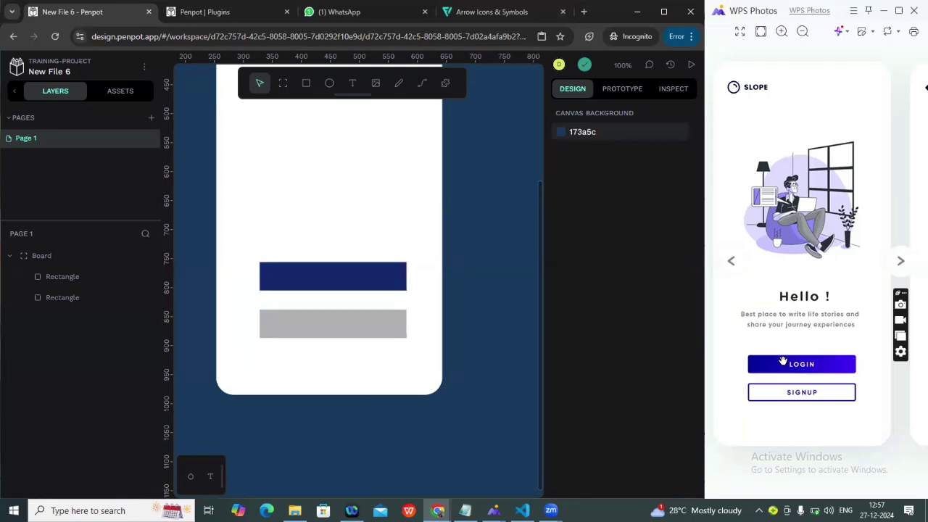
- Round the corners of the dark blue rectangle with a radius of 6
left_click(354, 279)
left_click(651, 230)
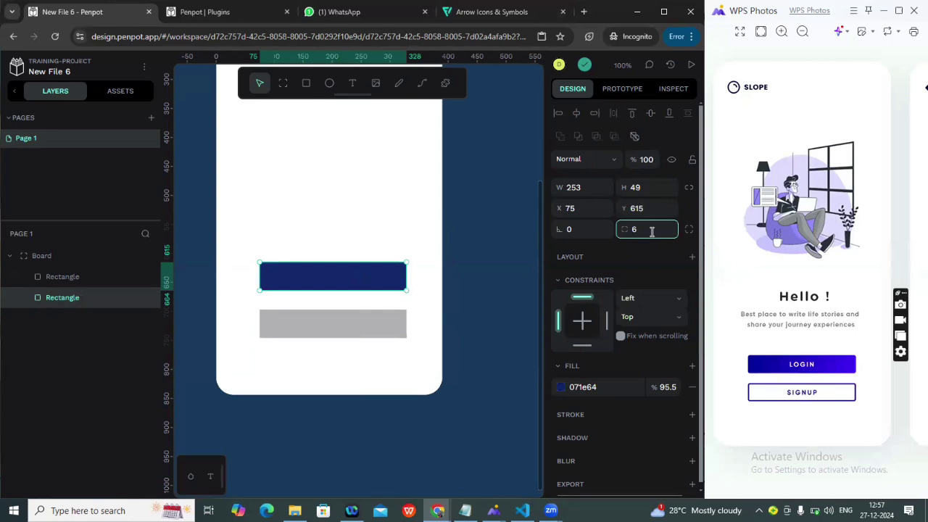
key("Return")
left_click(352, 216)
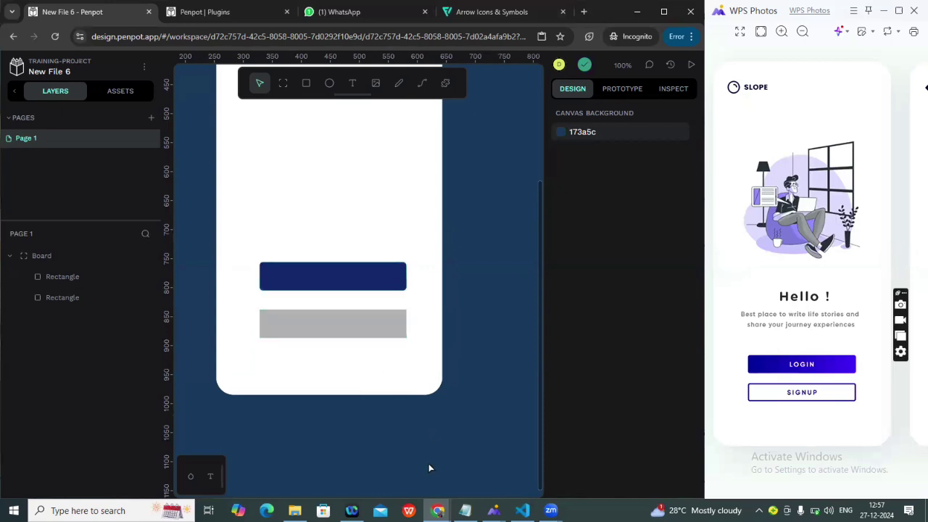
- Add a solid inside stroke to the lower grey rectangle
left_click(328, 335)
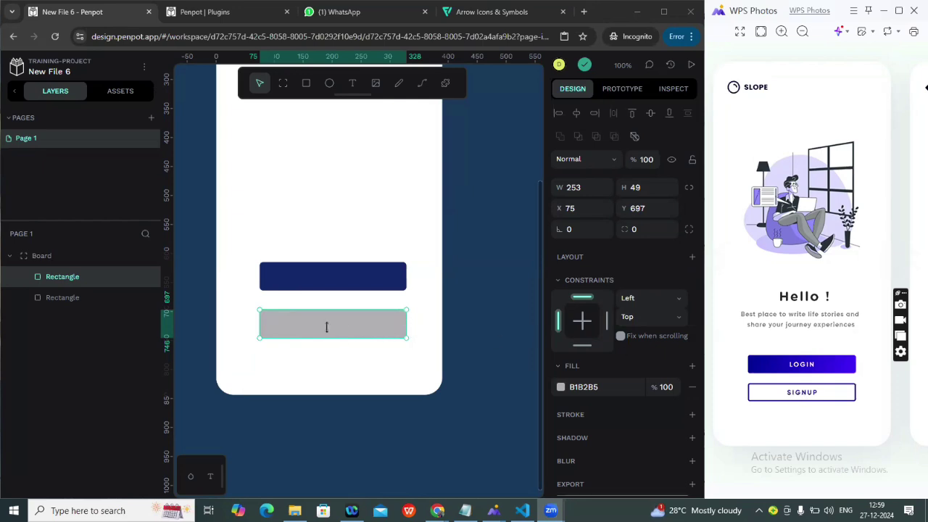
scroll(619, 357, "down", 1)
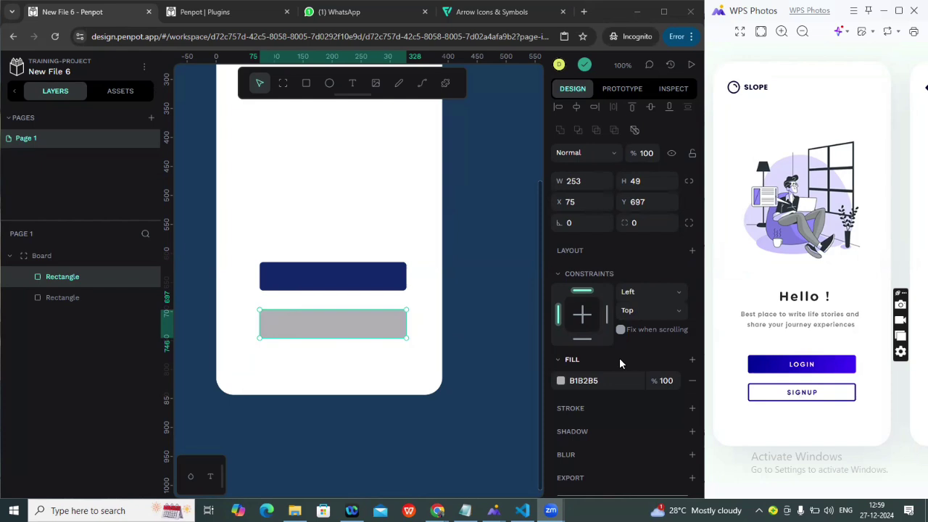
left_click(691, 408)
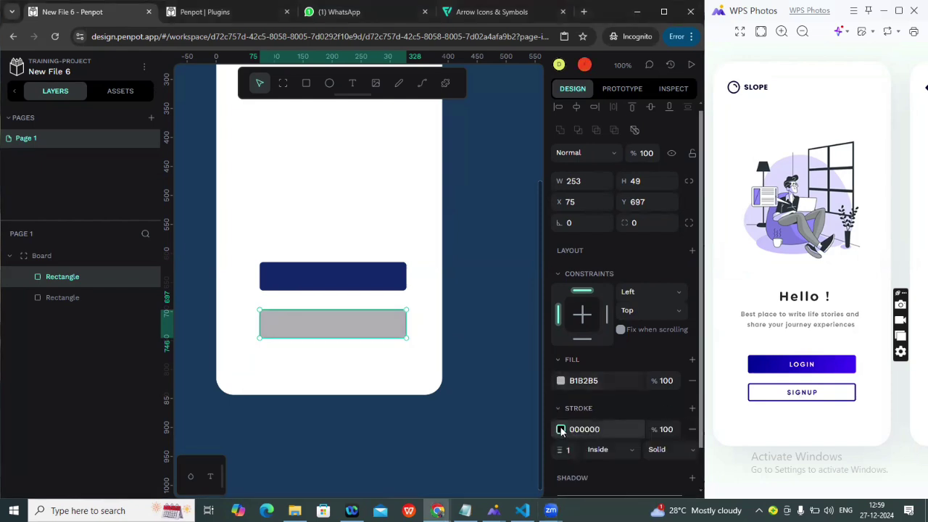
left_click(561, 430)
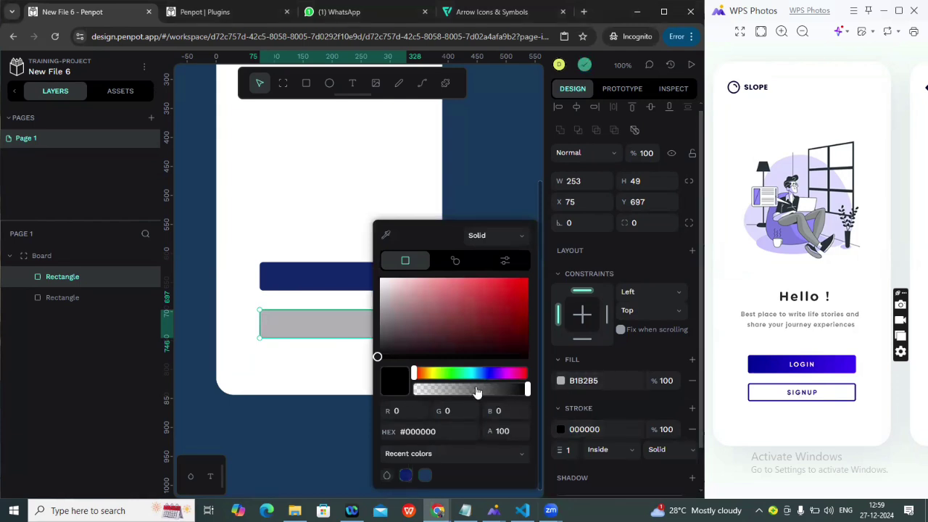
left_click(517, 295)
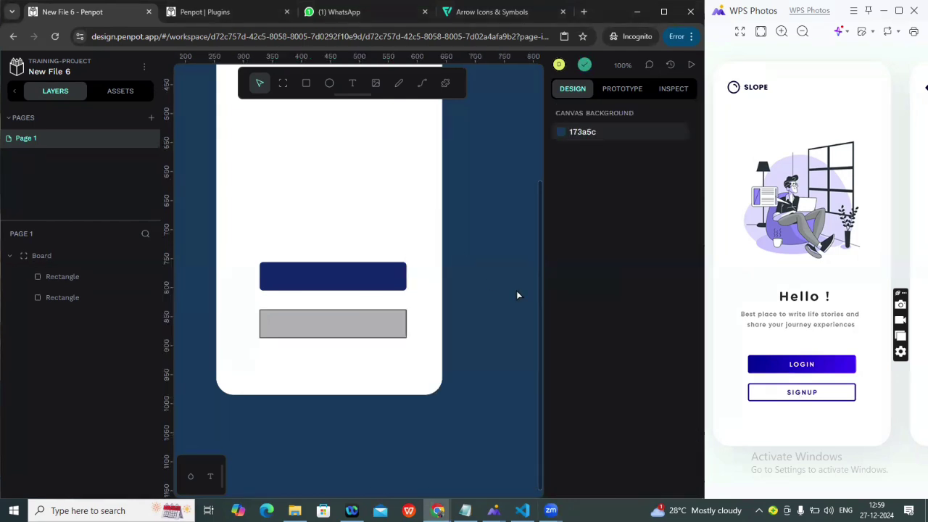
- Copy the upper rectangle's fill colour 071e64 and apply it to the lower rectangle's stroke
left_click(381, 280)
left_click(606, 387)
key("ctrl+c")
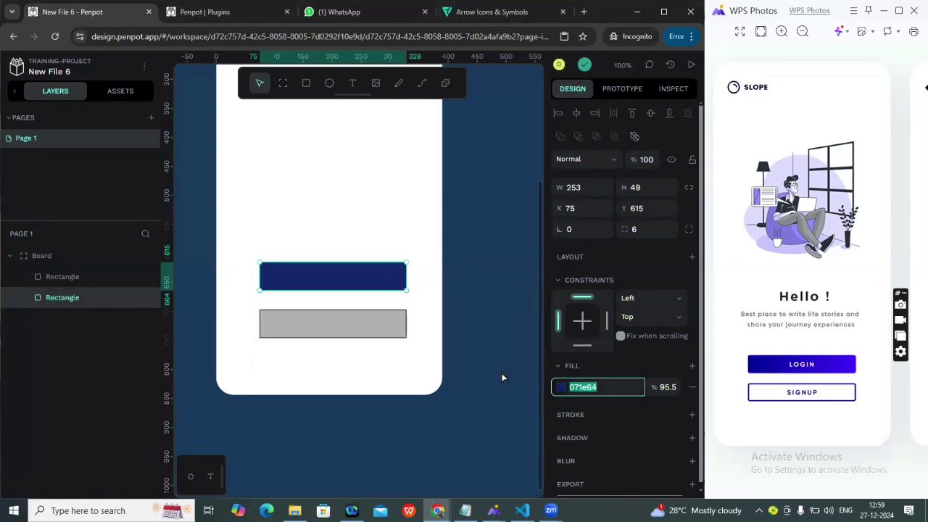
left_click(345, 332)
left_click(589, 434)
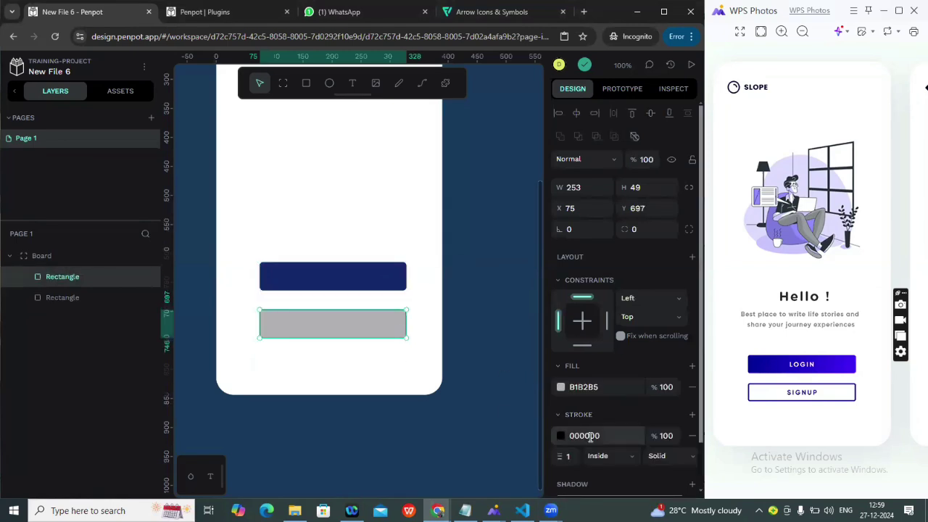
key("BackSpace")
key("ctrl+v")
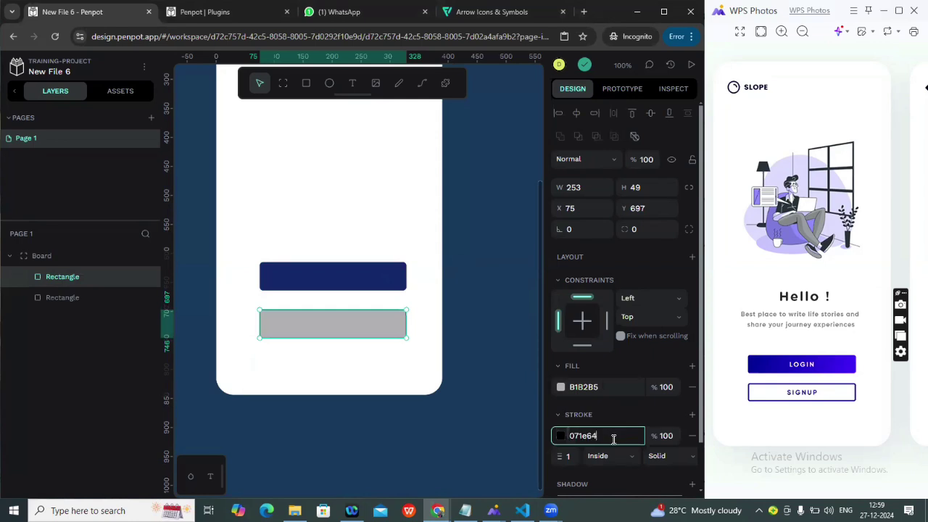
key("Return")
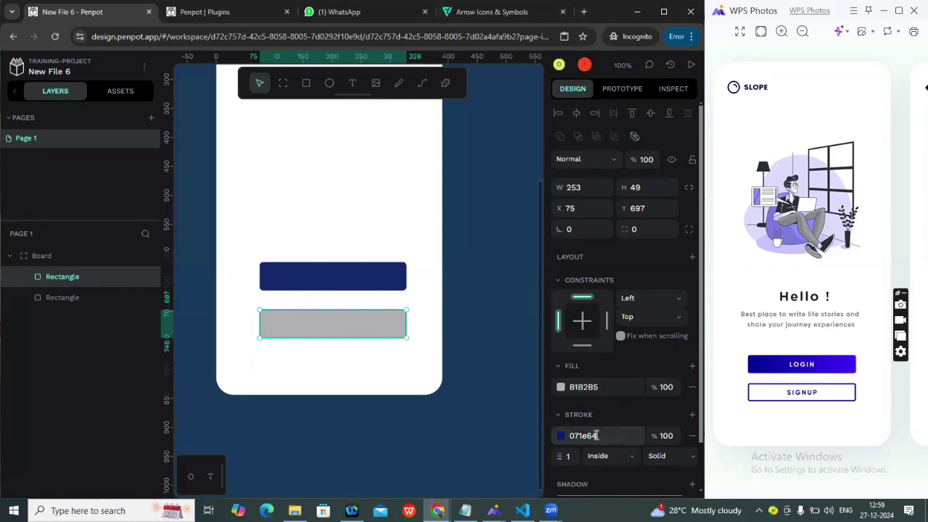
left_click(379, 210)
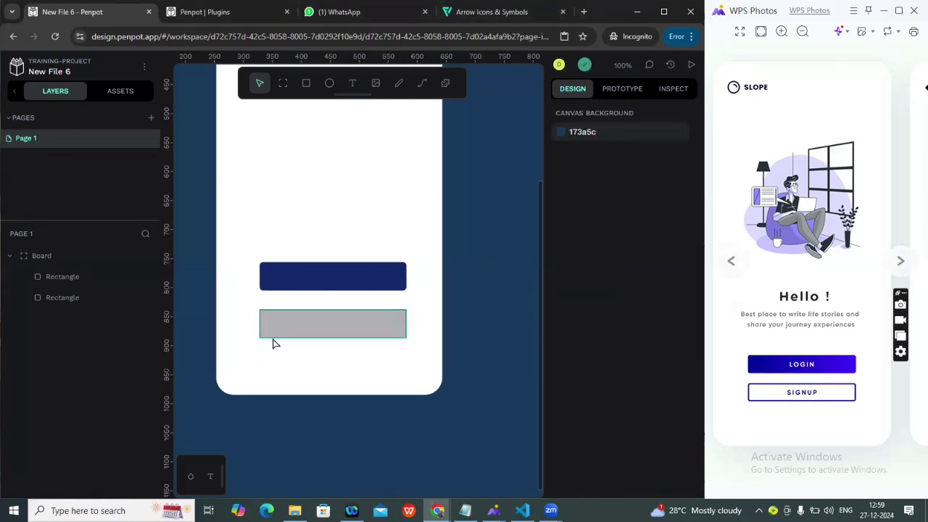
- Thicken the lower rectangle's stroke to a width of 3
left_click(309, 323)
left_click(576, 456)
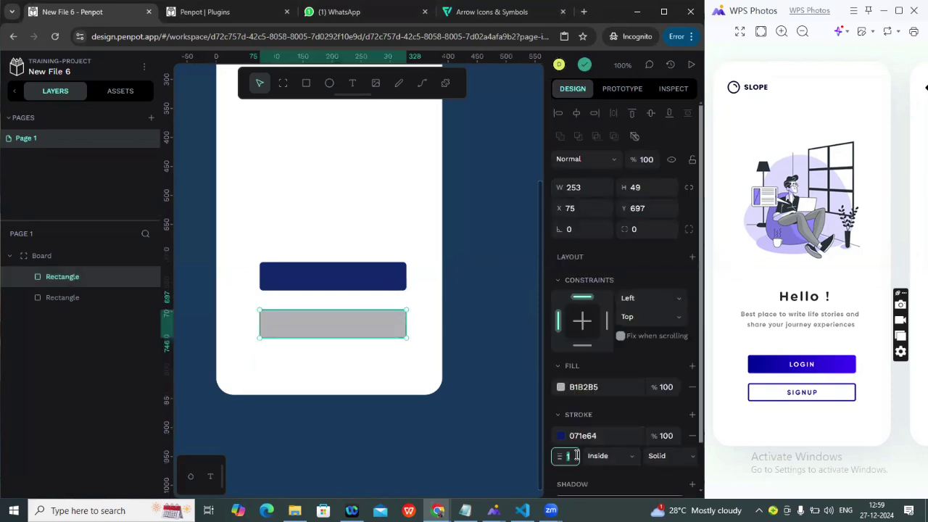
type("2")
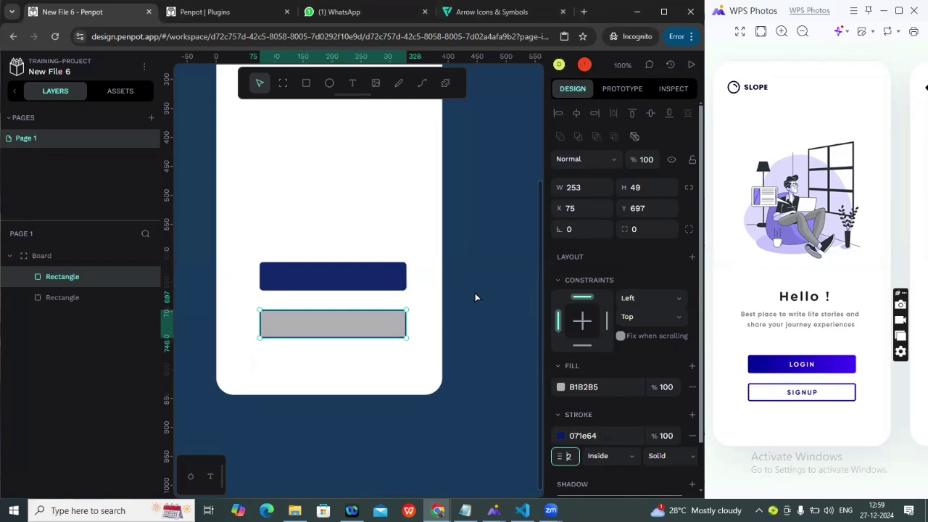
key("Up")
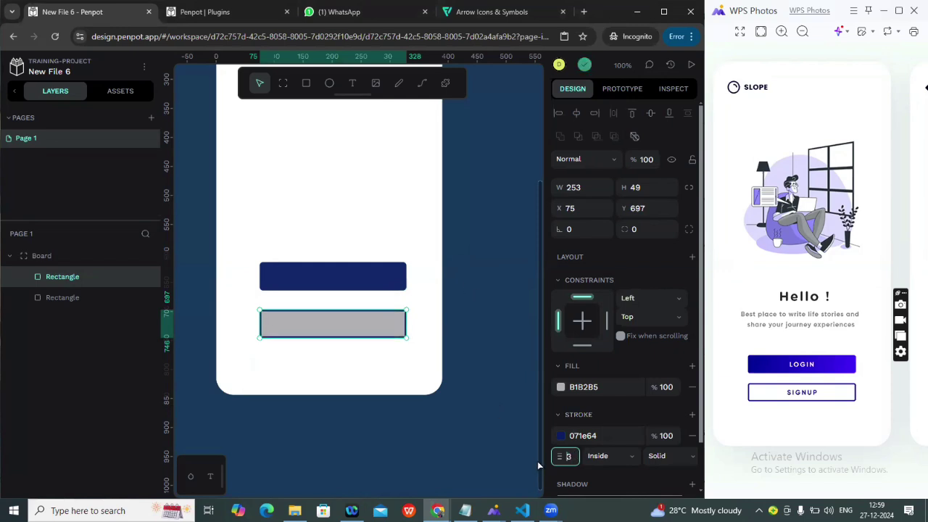
left_click(388, 190)
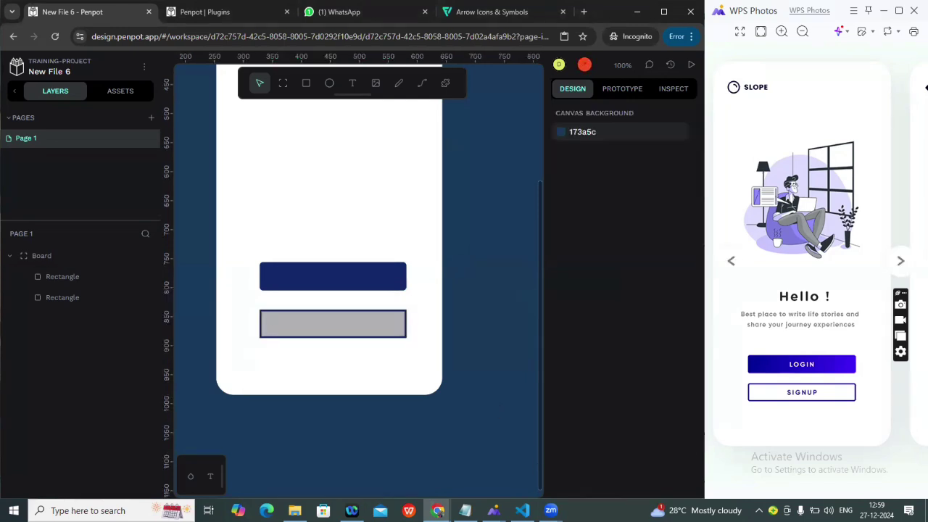
- Set the lower rectangle's stroke width to 2
left_click(346, 328)
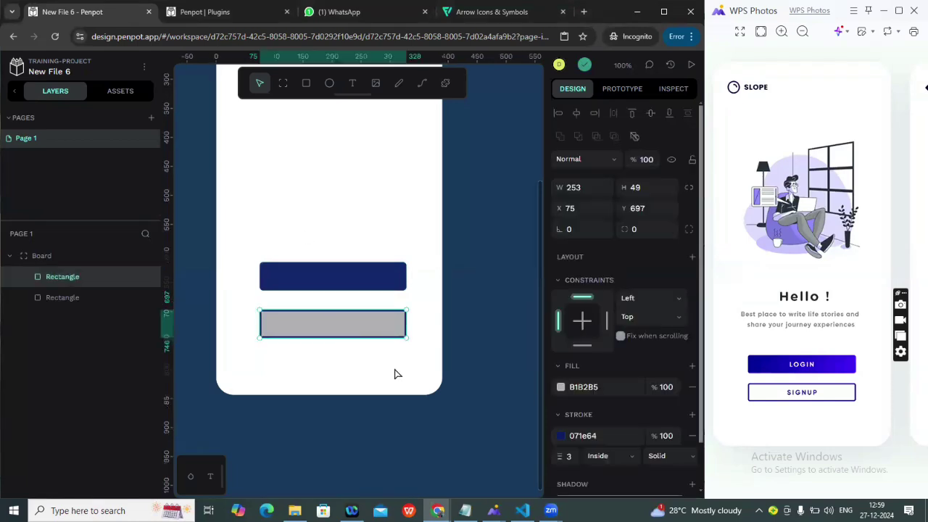
left_click(562, 438)
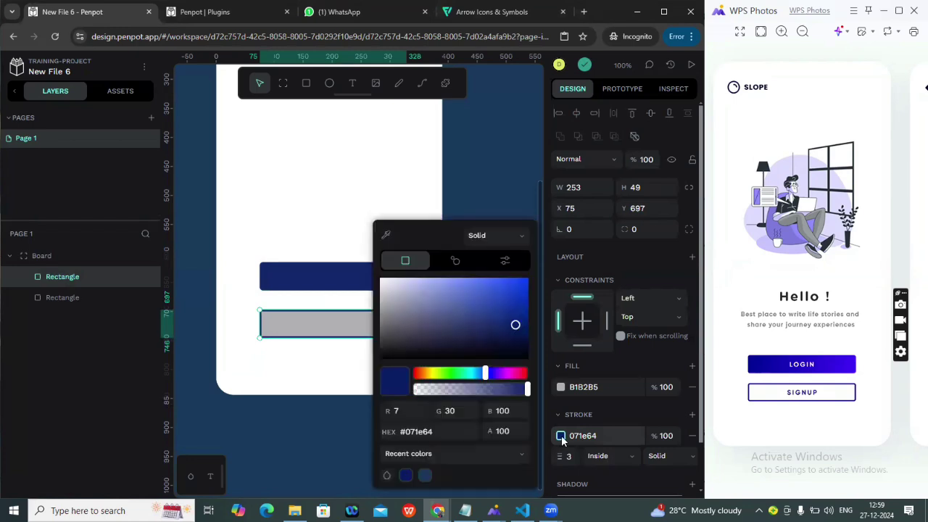
left_click(575, 461)
left_click(576, 457)
type("2")
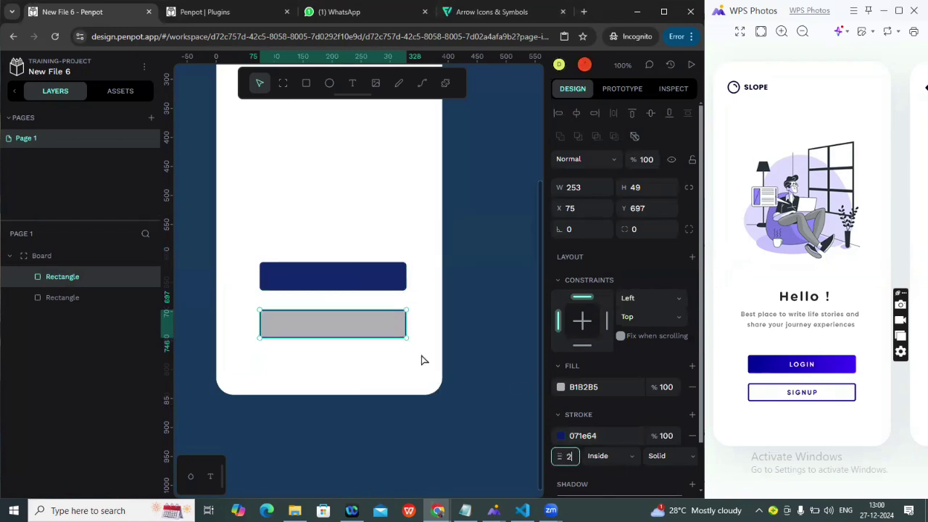
- Round the lower grey rectangle's corners with a radius of 6
left_click(407, 206)
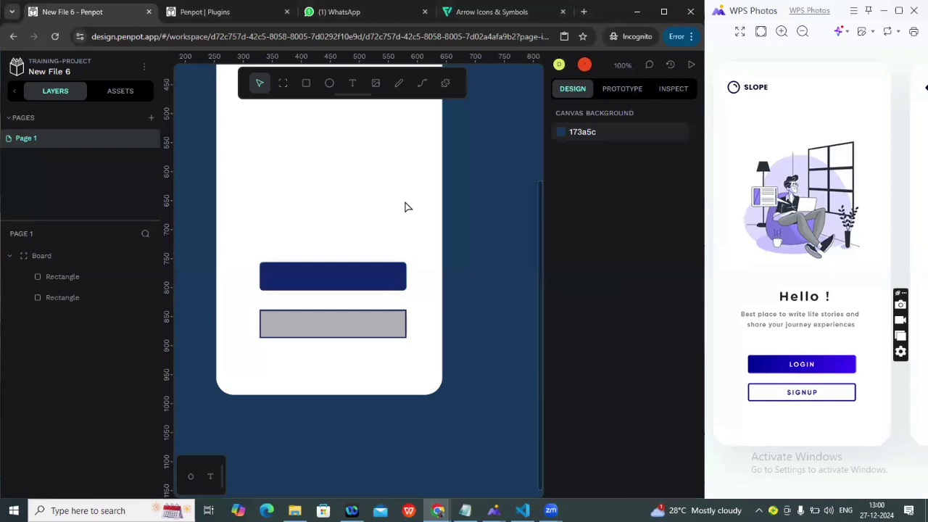
left_click(323, 324)
left_click(656, 229)
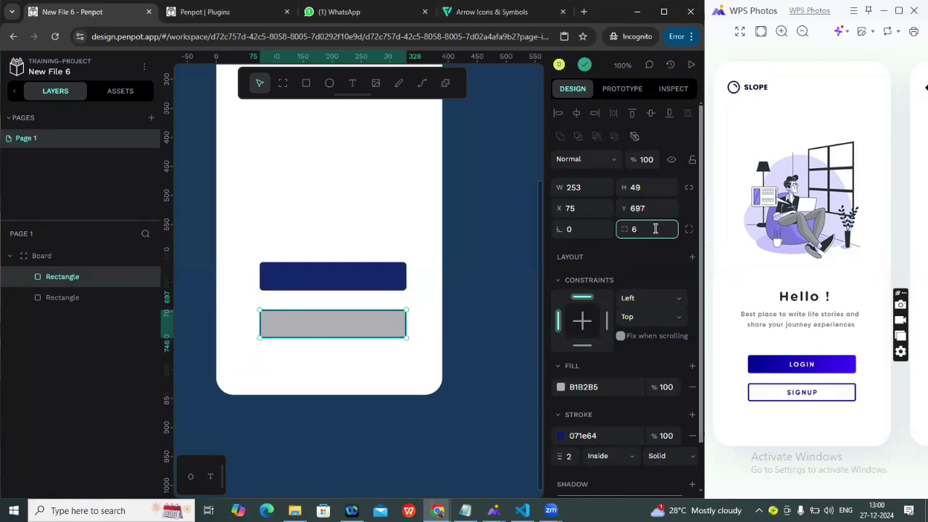
left_click(319, 183)
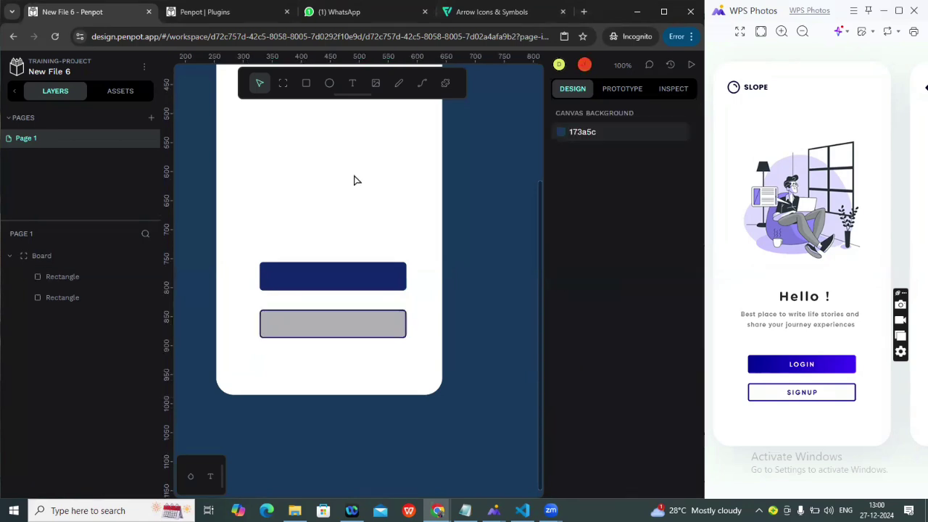
- Add a text label reading LOGIN on the upper dark blue rectangle
scroll(327, 228, "up", 5)
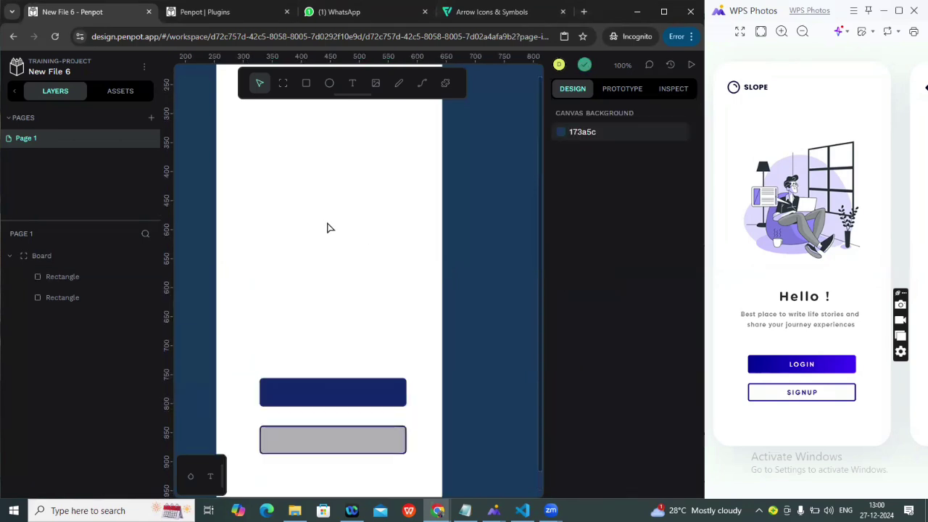
scroll(327, 228, "down", 3)
left_click(353, 83)
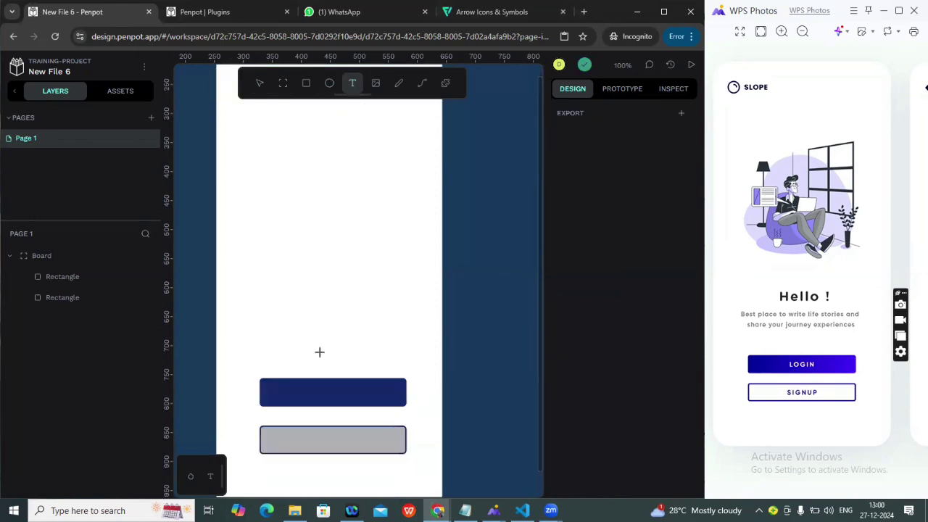
left_click(306, 390)
type("LOGIN")
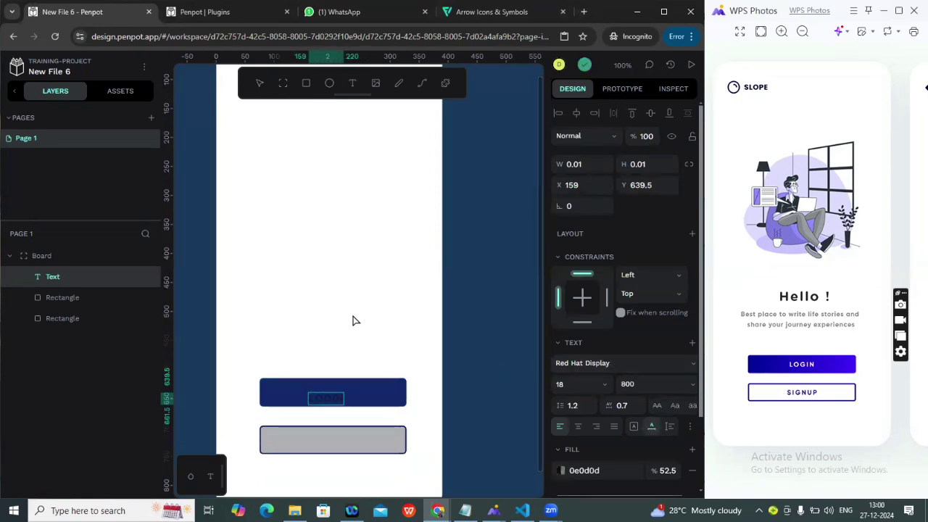
key("Escape")
- Change the LOGIN label's fill colour to white, ffffff
scroll(321, 383, "down", 2)
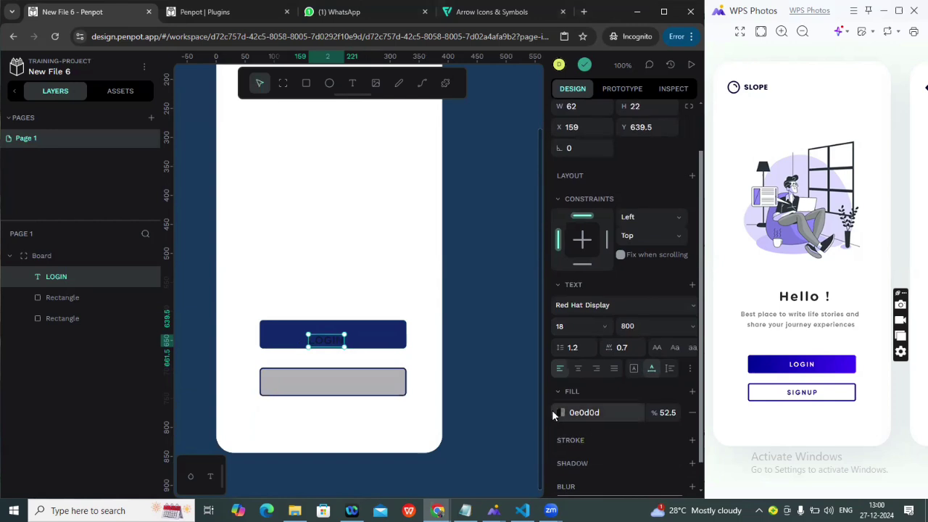
left_click(561, 413)
left_click(437, 432)
left_click_drag(442, 432, 409, 430)
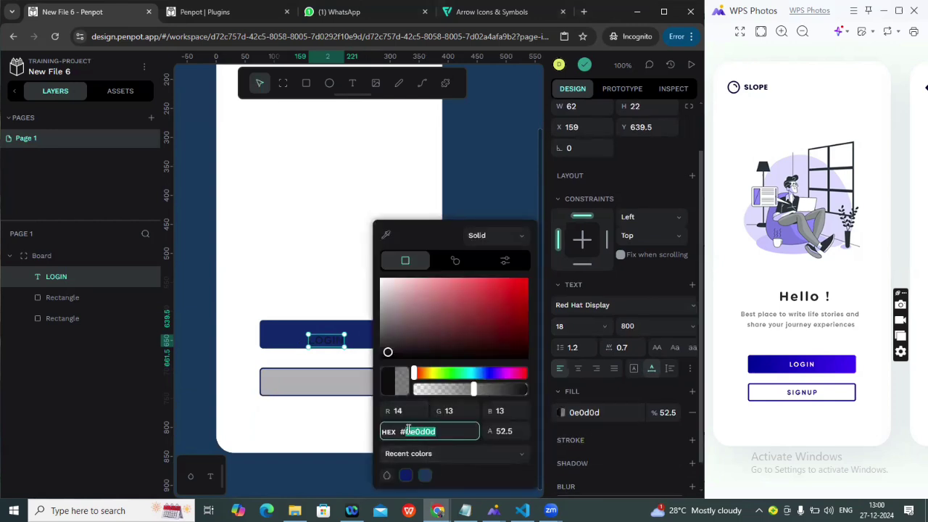
key("BackSpace")
type("fff")
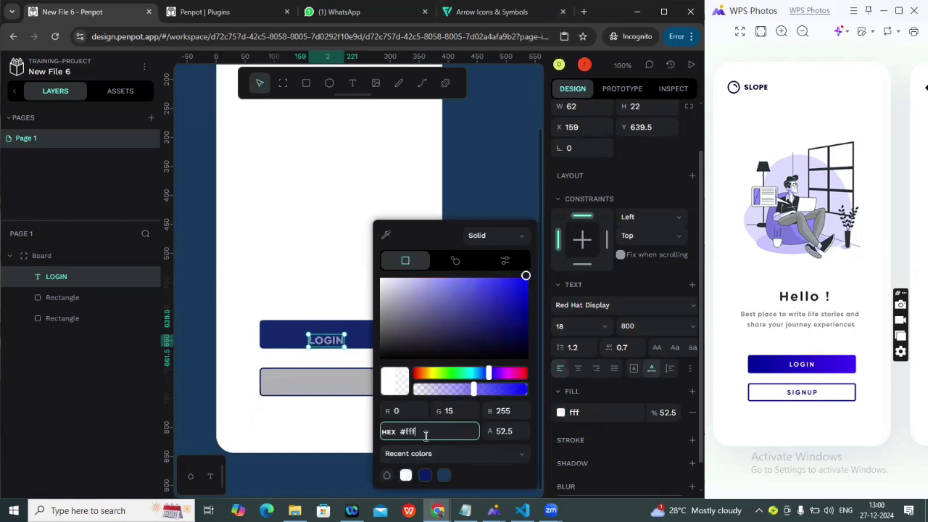
left_click(394, 380)
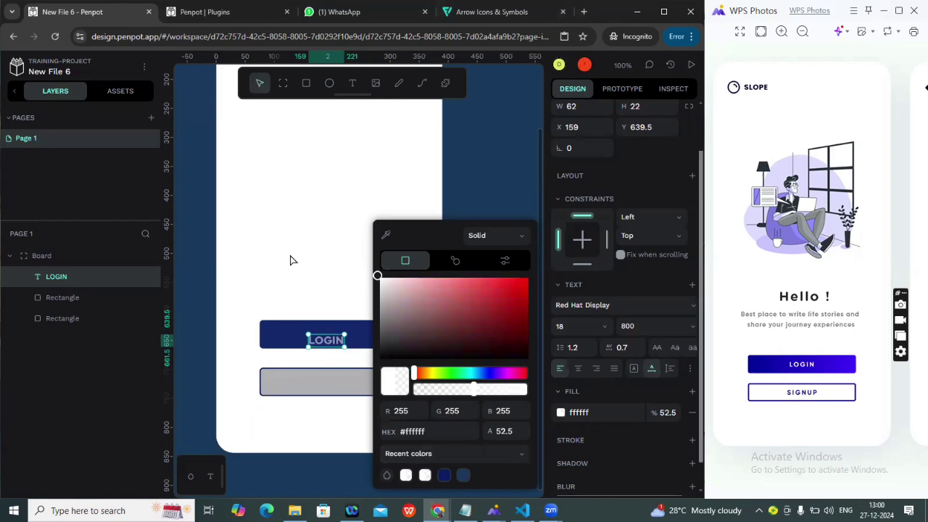
left_click(290, 259)
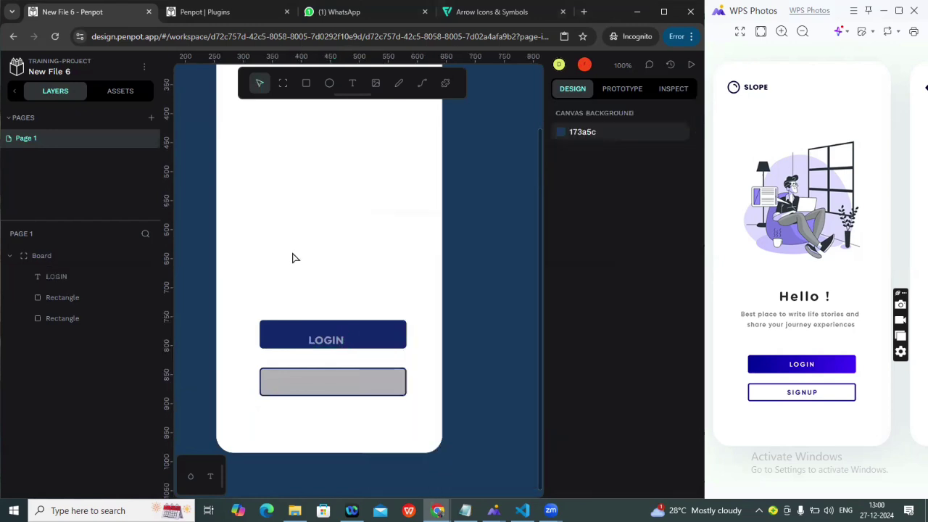
- Move the LOGIN label to the centre of the dark blue rectangle
left_click_drag(333, 340, 330, 335)
left_click(330, 335)
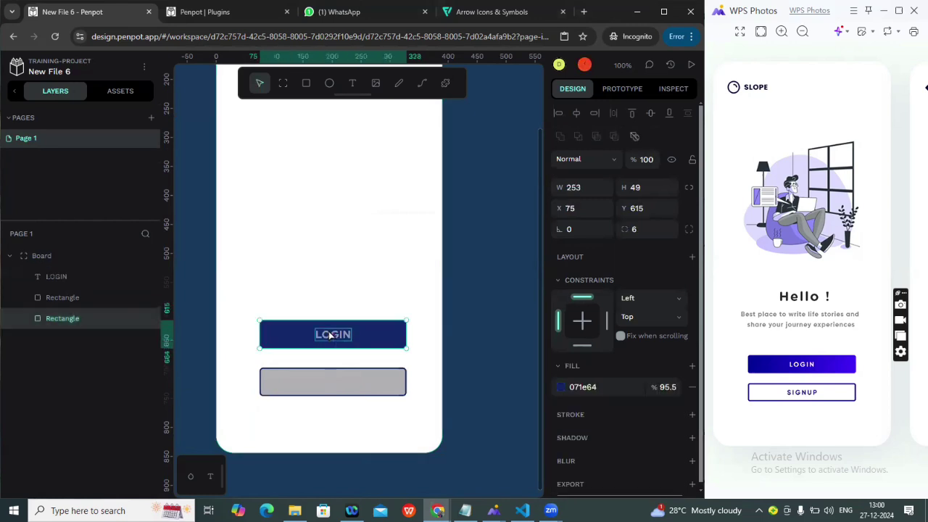
scroll(358, 259, "down", 3)
- Set the LOGIN label's fill opacity to 100%
key("Tab")
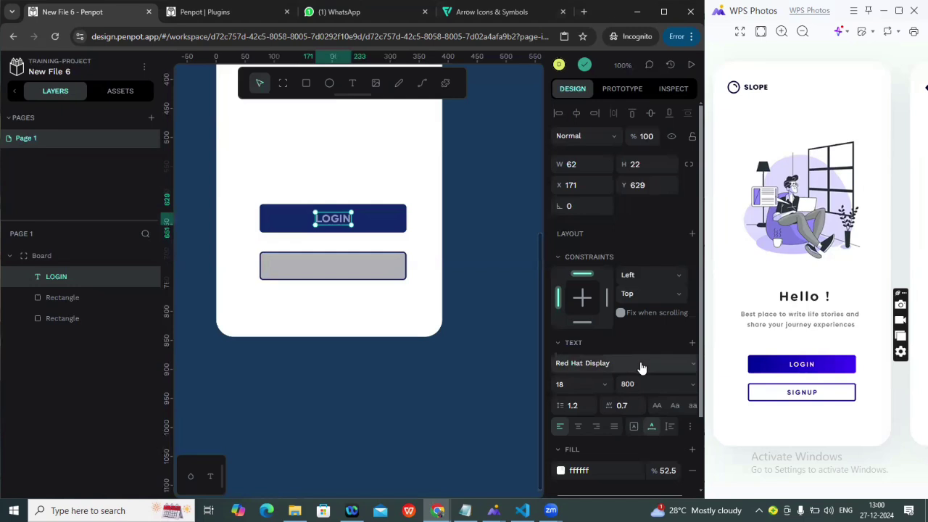
scroll(566, 385, "down", 3)
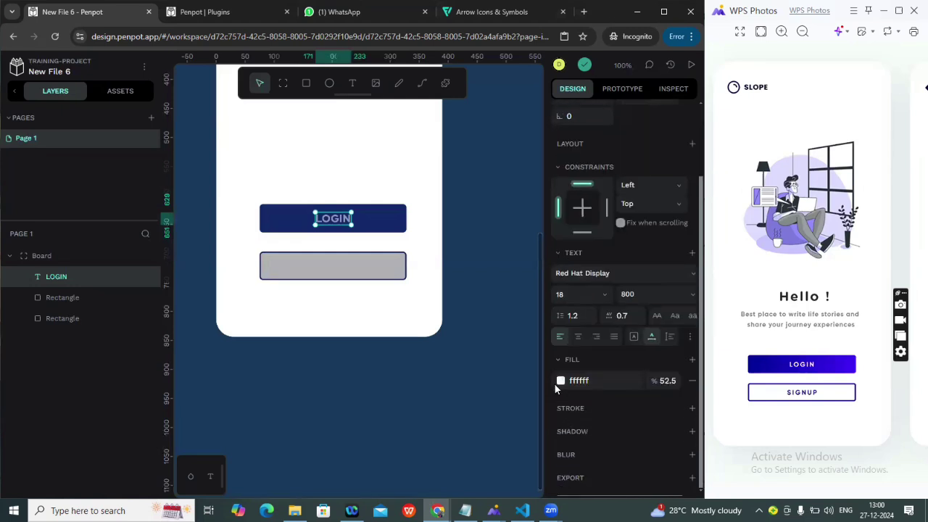
left_click(560, 381)
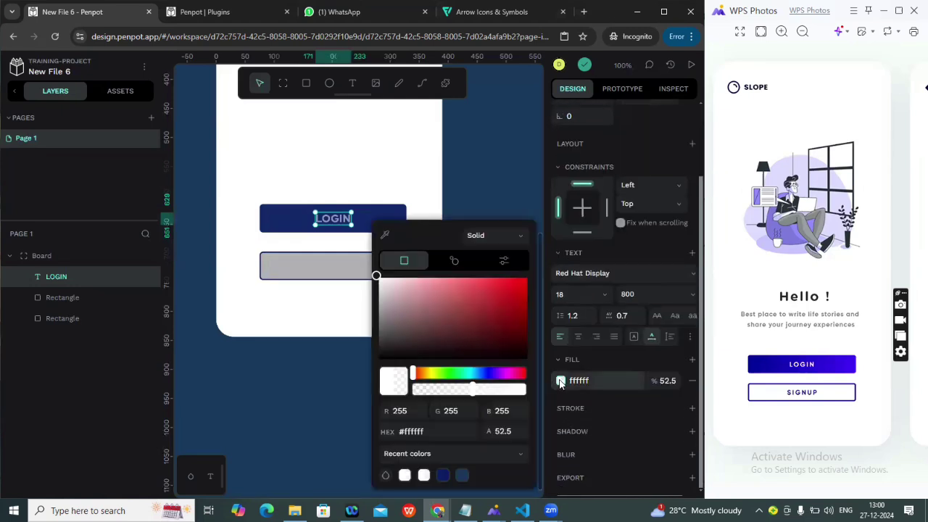
left_click(663, 384)
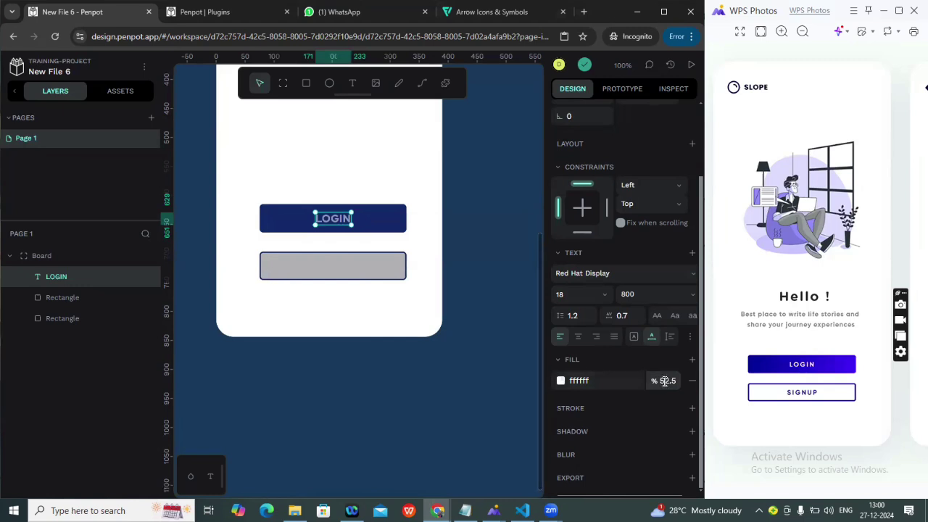
left_click(664, 381)
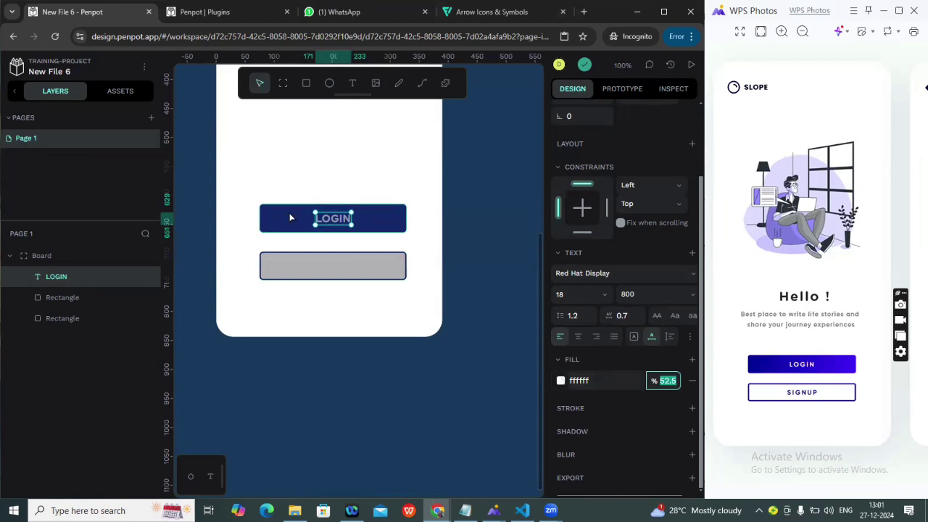
key("BackSpace")
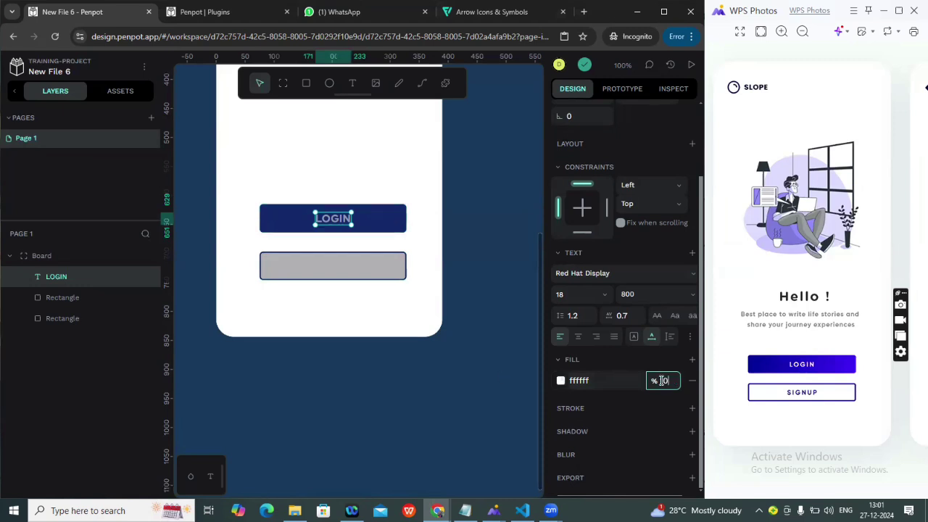
type("100")
key("Return")
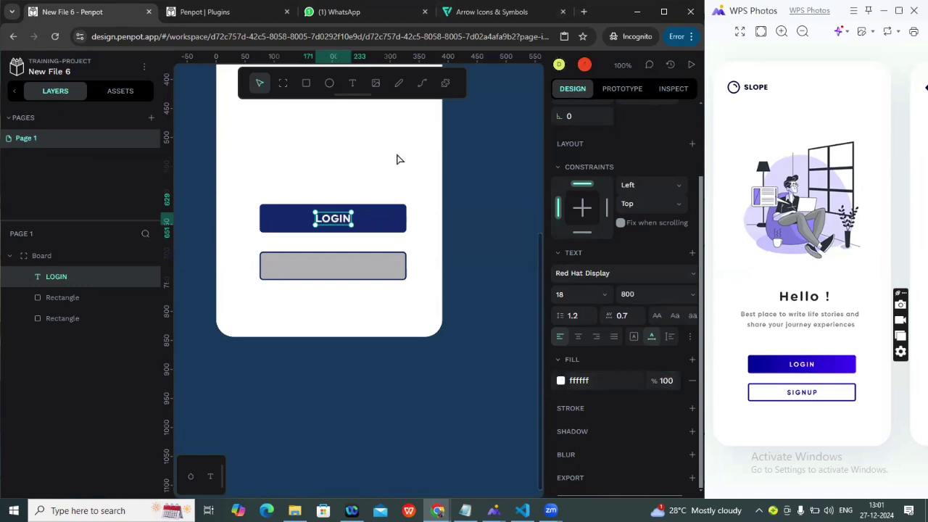
left_click(377, 147)
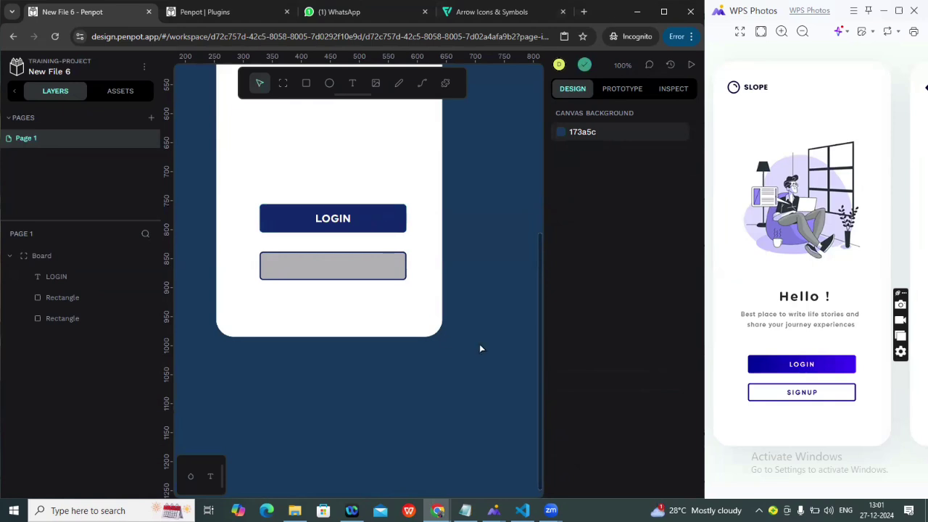
- Reduce the LOGIN label's font size to 16
left_click(332, 221)
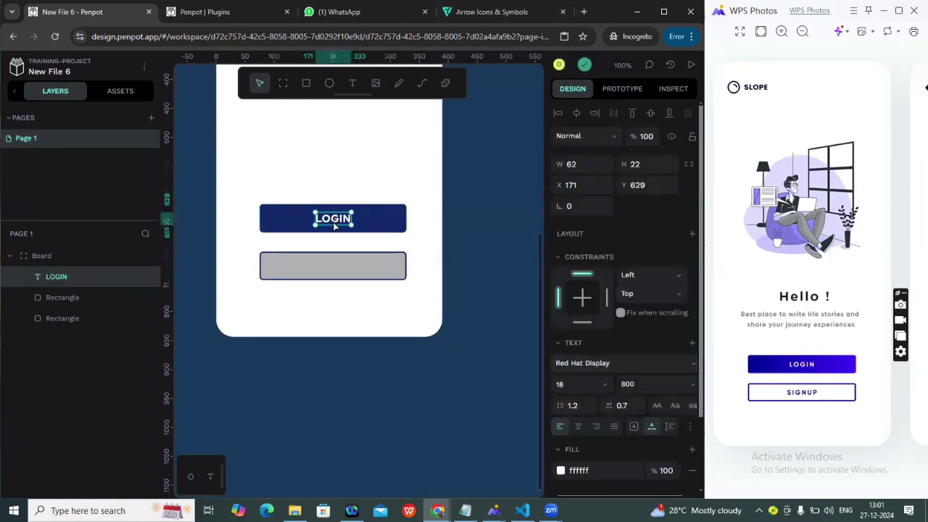
left_click(605, 385)
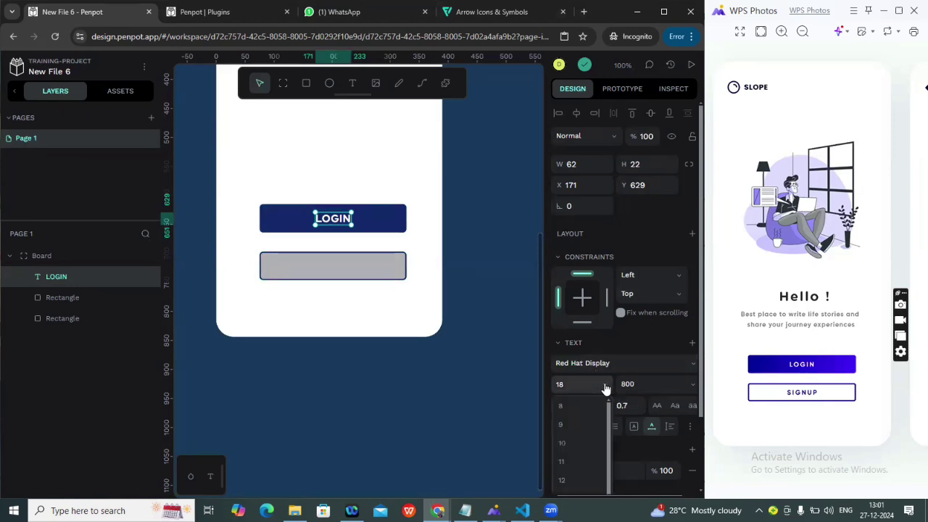
scroll(606, 390, "down", 2)
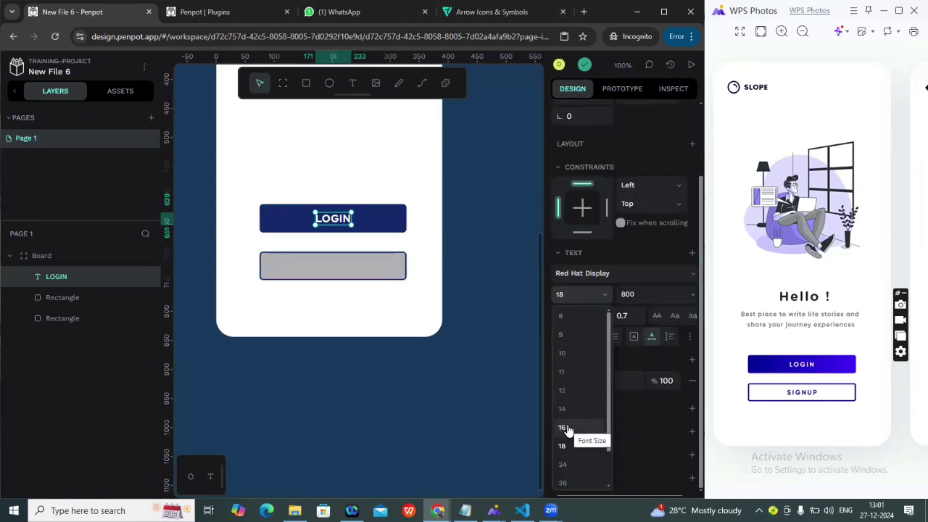
left_click(568, 429)
left_click(377, 174)
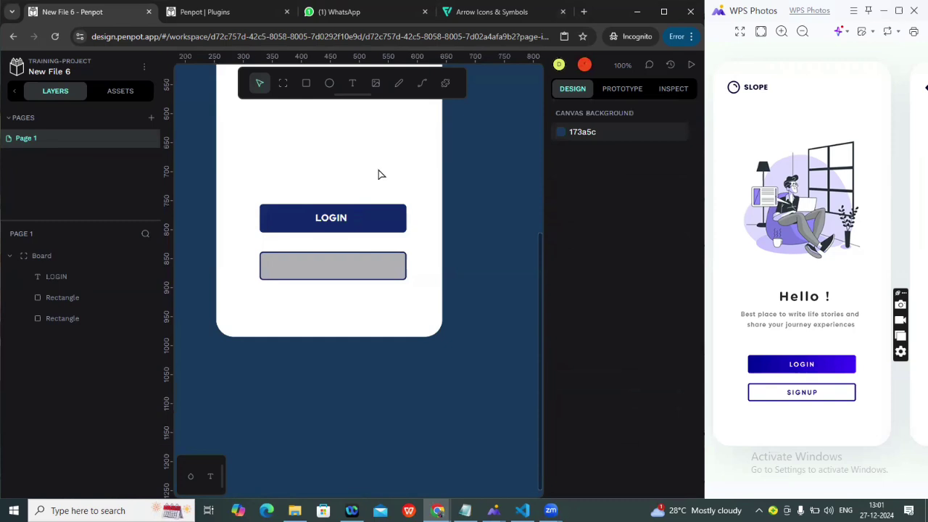
- Reapply the recently used Red Hat Display font to the LOGIN label
scroll(383, 176, "up", 2)
scroll(382, 180, "down", 1)
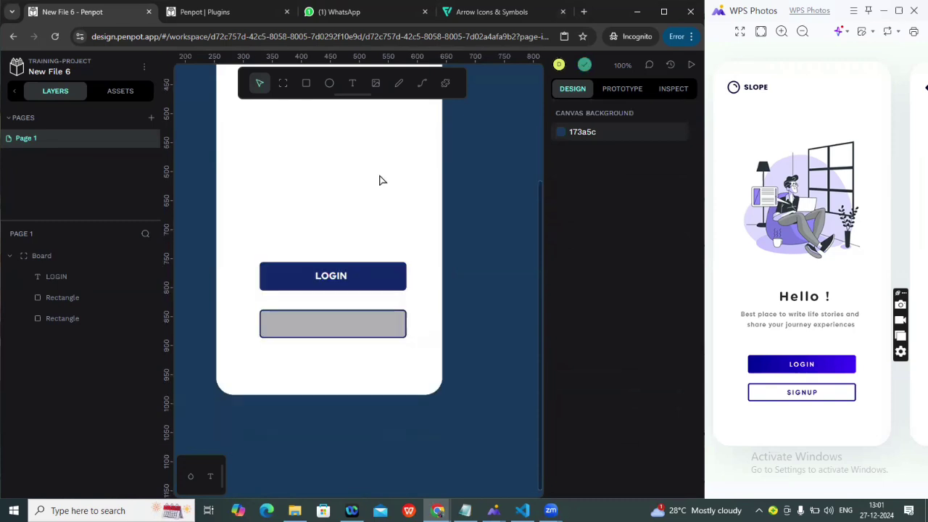
scroll(383, 180, "up", 2)
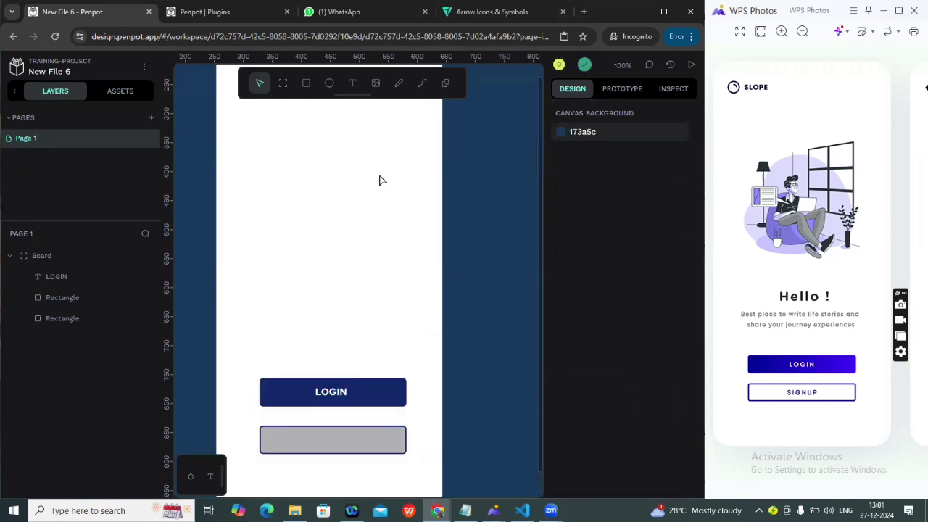
scroll(380, 181, "down", 4)
left_click(329, 163)
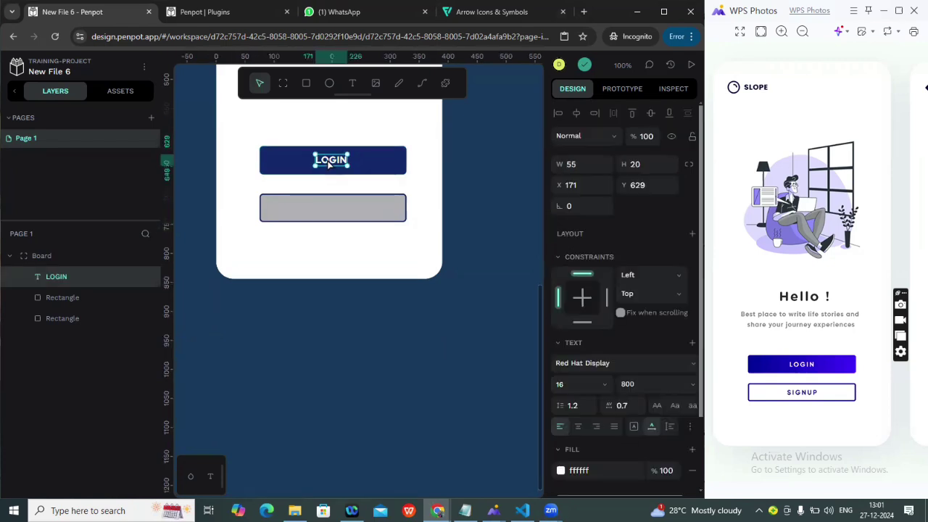
scroll(607, 326, "down", 3)
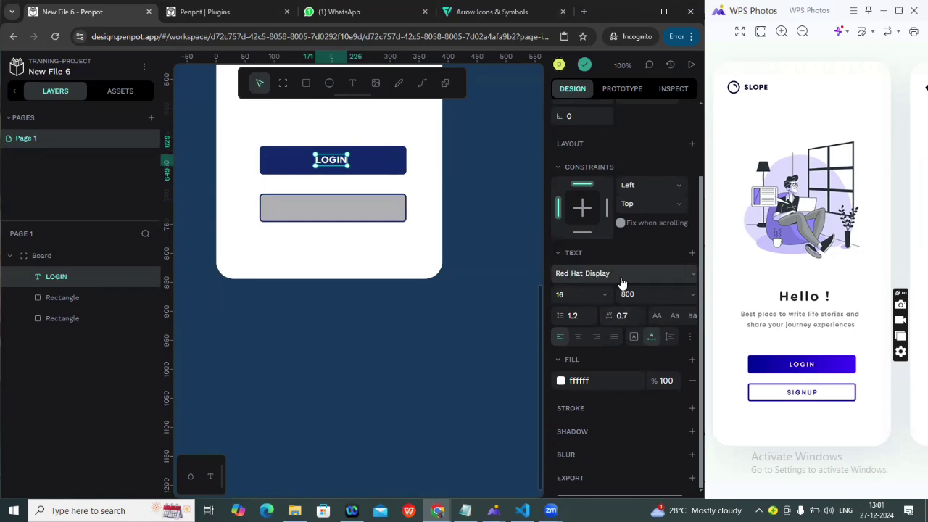
left_click(688, 273)
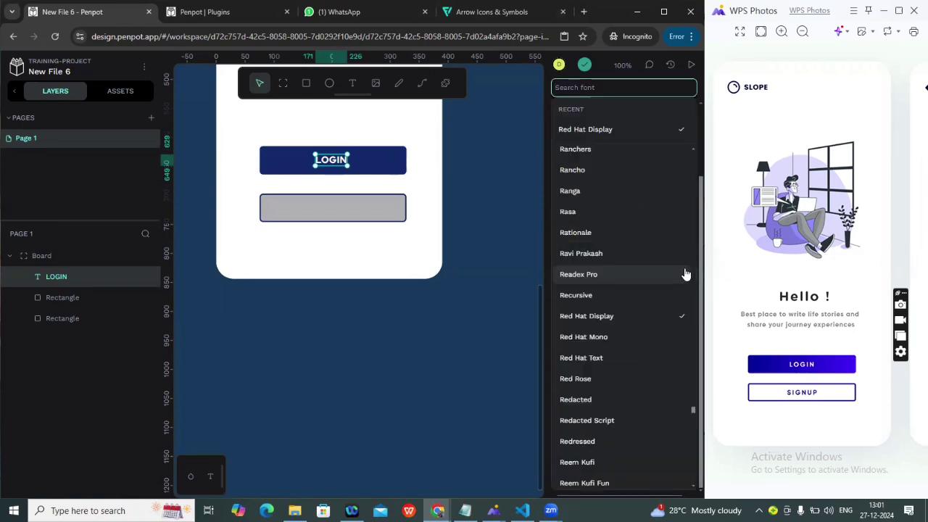
left_click(586, 129)
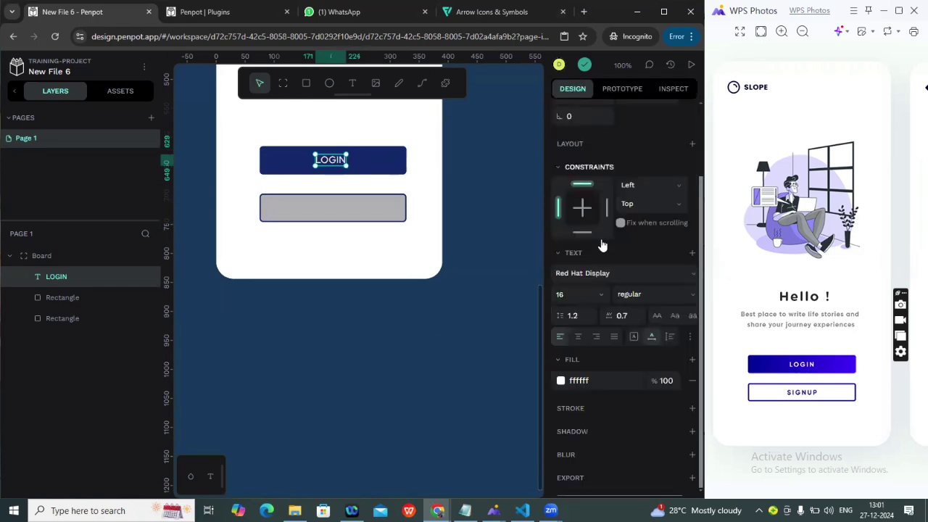
left_click(602, 296)
left_click(602, 299)
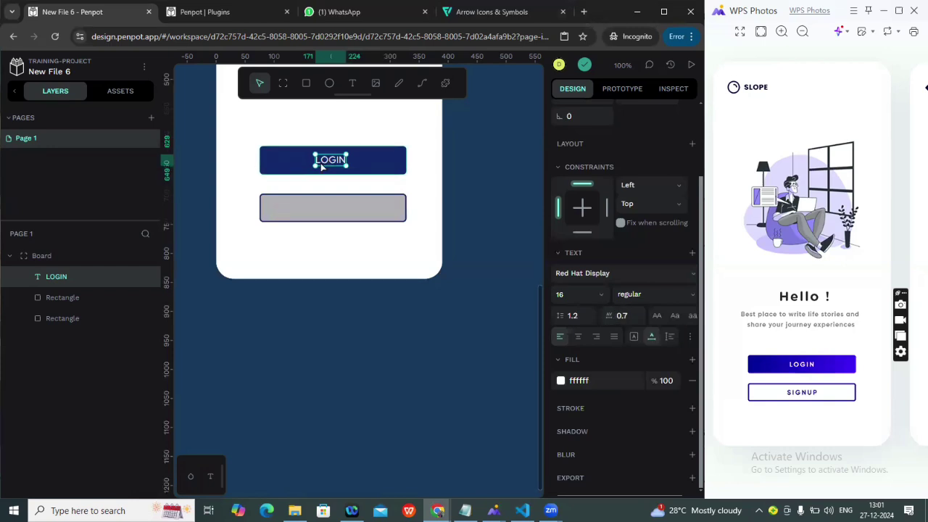
left_click(628, 317)
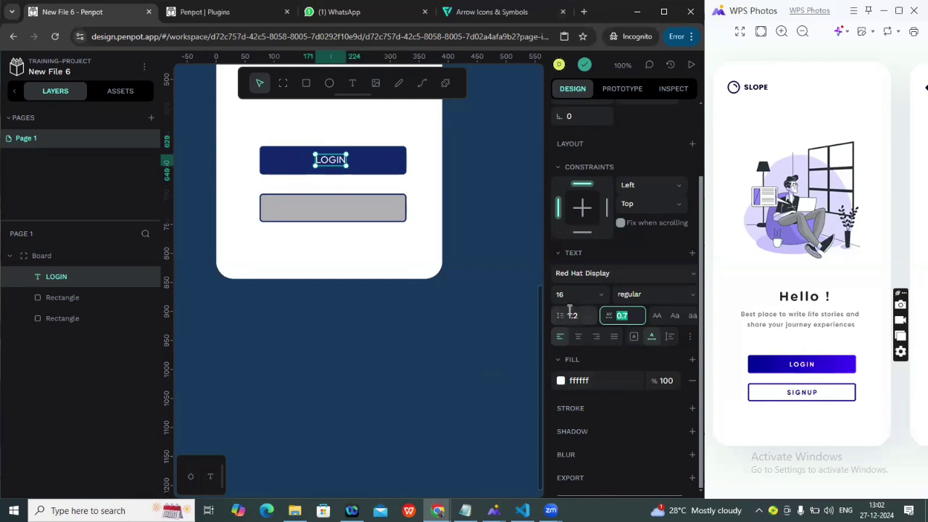
- Try font weight 500 on the LOGIN label and settle on 600
left_click(676, 296)
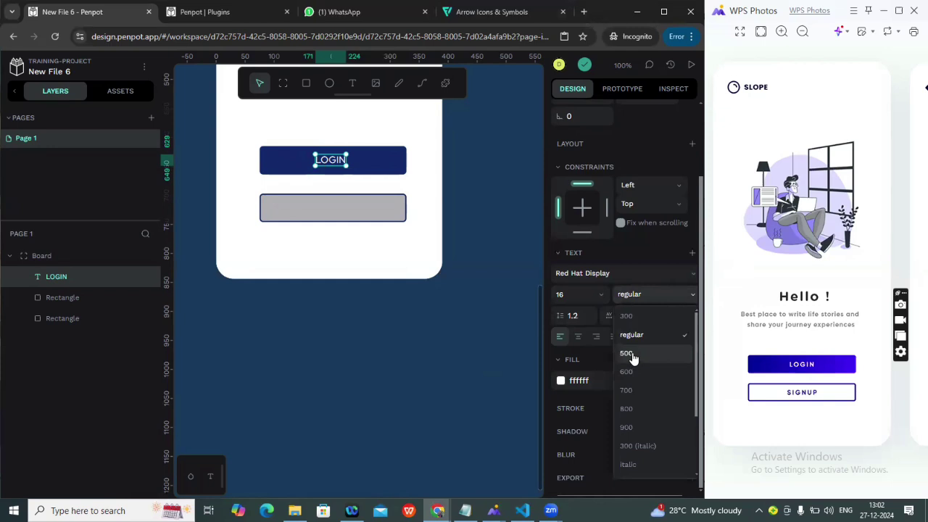
left_click(628, 354)
left_click(651, 298)
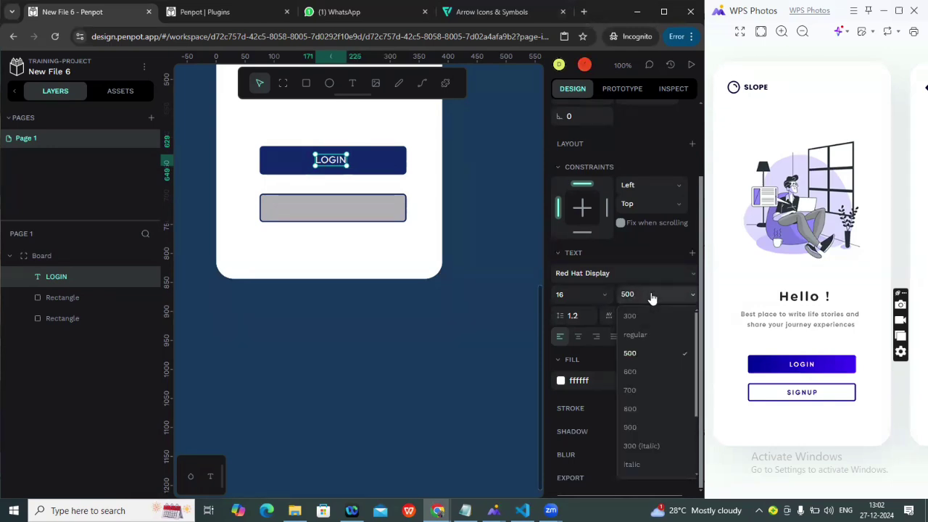
left_click(634, 365)
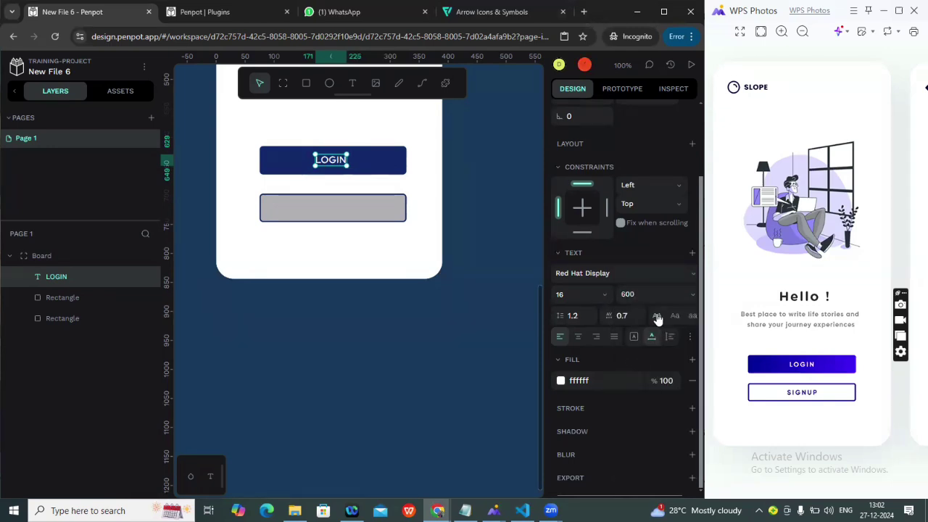
- Set the LOGIN label's font weight to 700
left_click(660, 295)
left_click(634, 371)
left_click(673, 295)
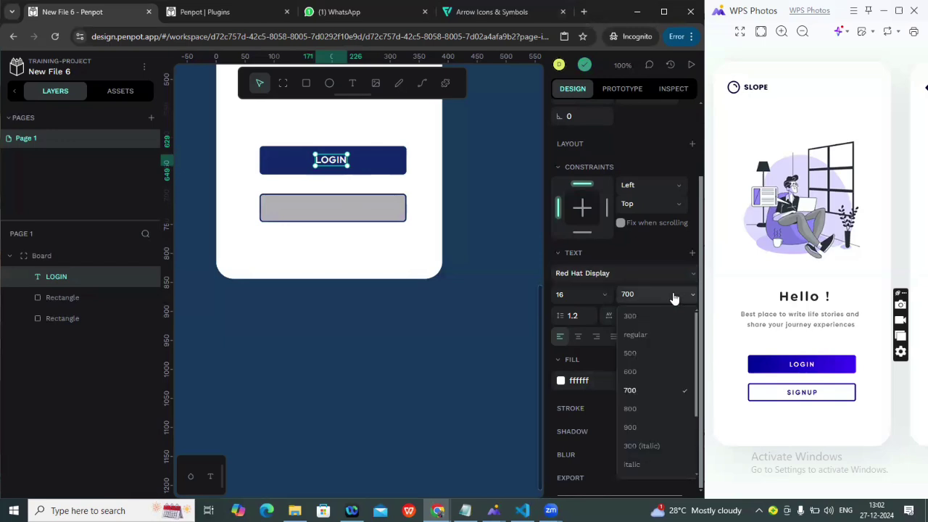
left_click(427, 211)
- Fill the grey outlined button rectangle below LOGIN with the recent white colour fff at 52.5% opacity
left_click(368, 207)
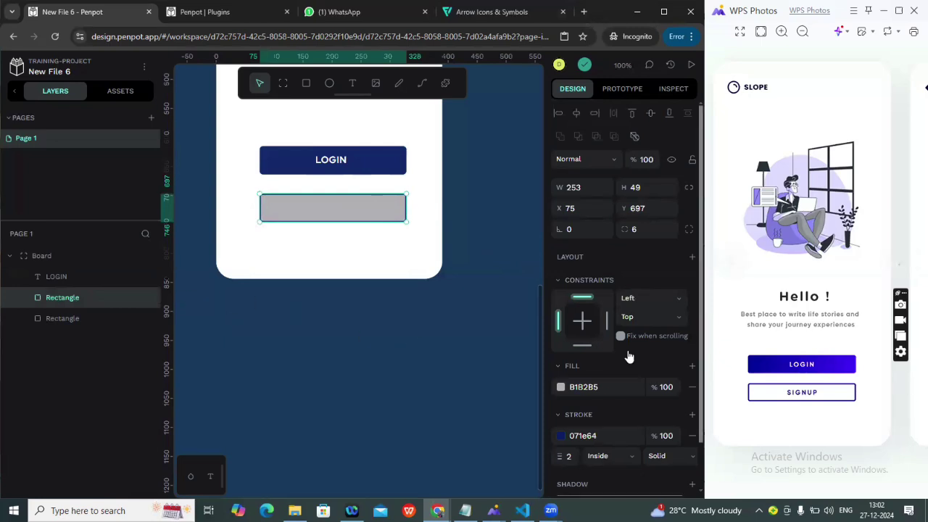
left_click(561, 387)
left_click(426, 475)
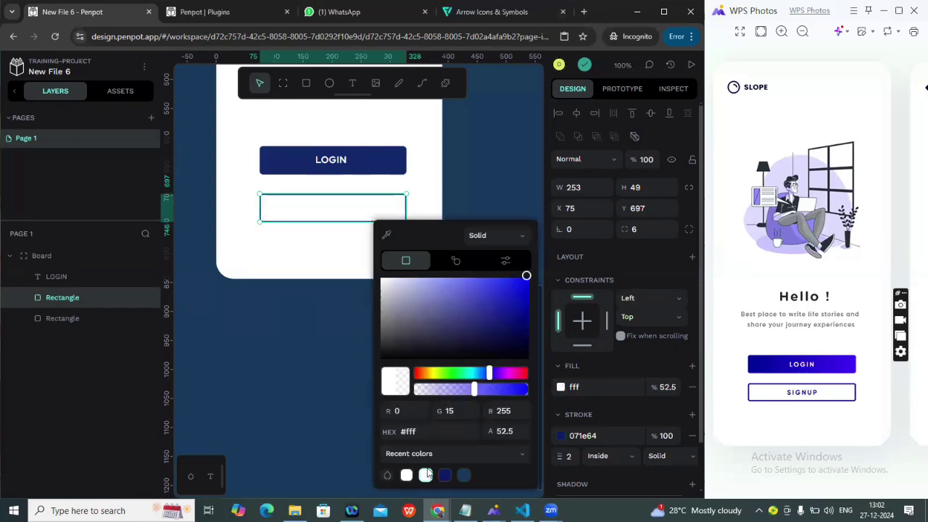
left_click(425, 162)
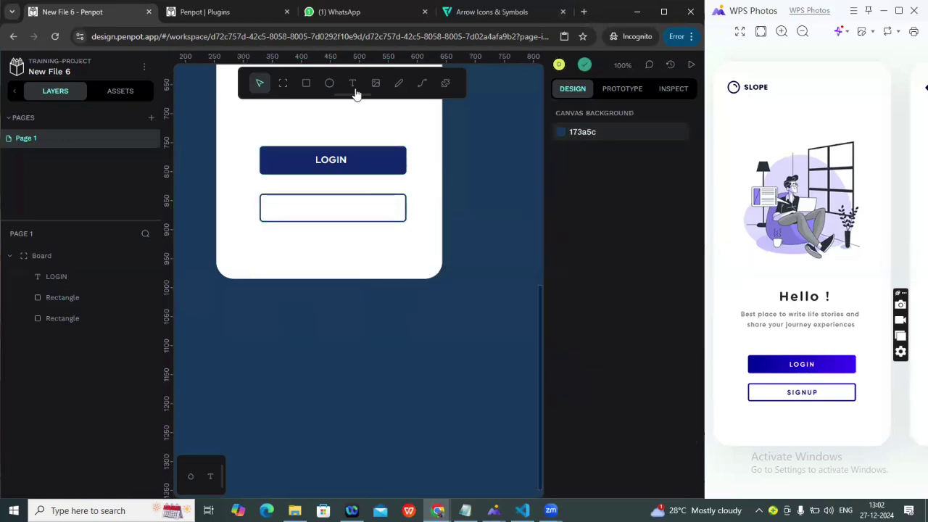
- Duplicate the LOGIN label and place the copy inside the outlined button at about X 174, Y 712
right_click(326, 161)
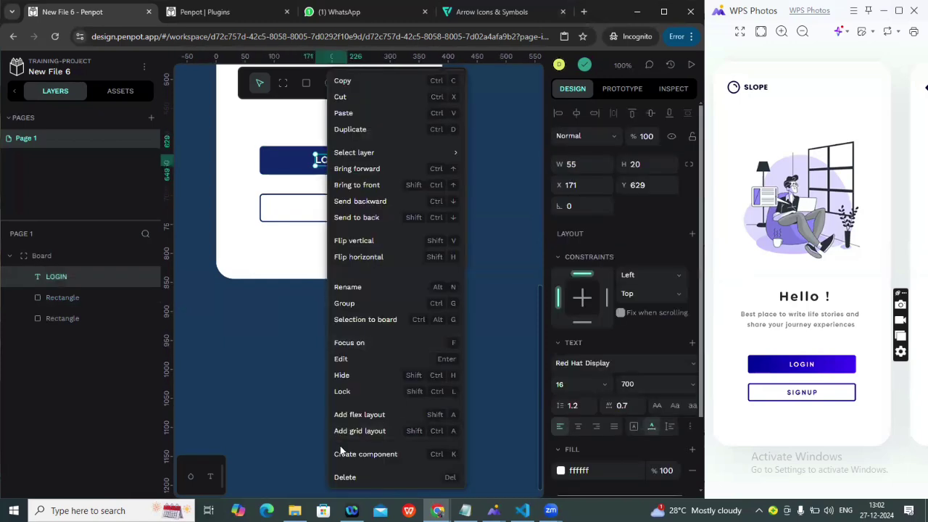
left_click(345, 131)
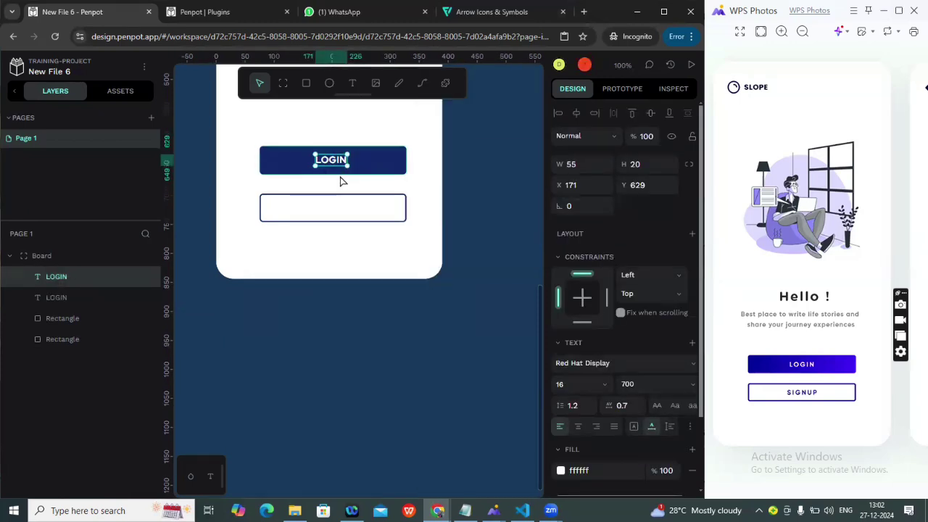
left_click_drag(337, 151, 333, 211)
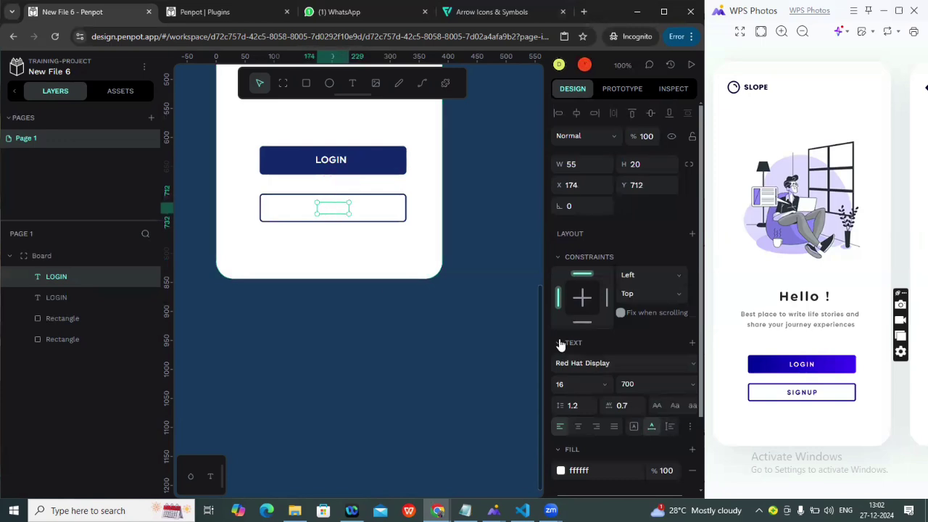
- Set the duplicated label's fill to the recent dark blue 071e64
scroll(580, 388, "down", 2)
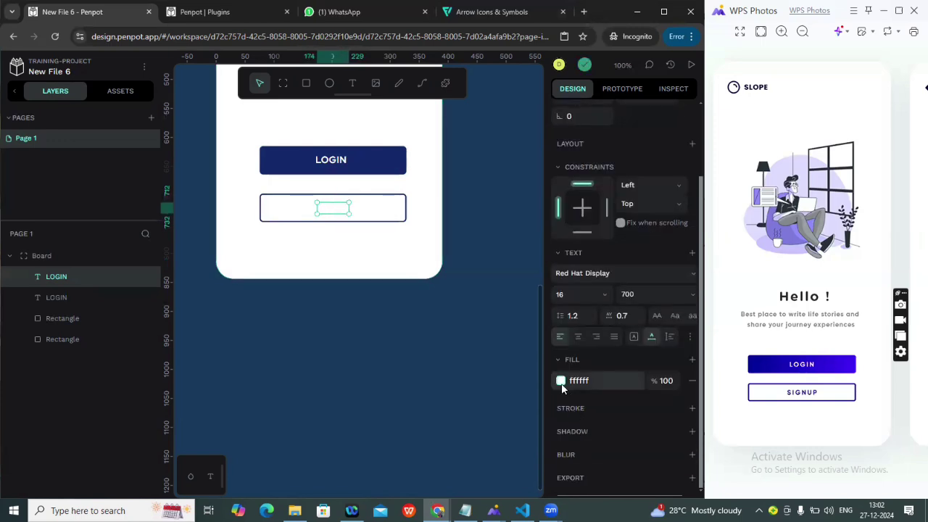
left_click(561, 382)
left_click(405, 476)
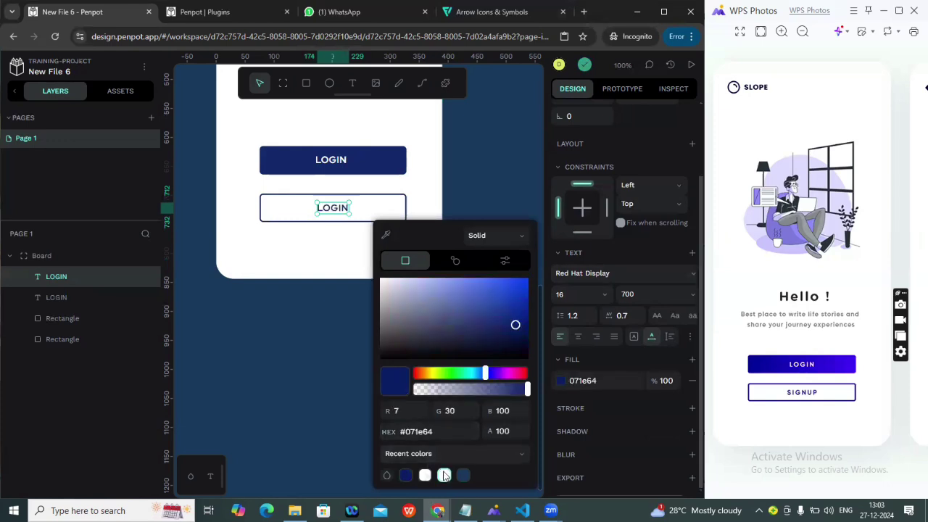
left_click(425, 178)
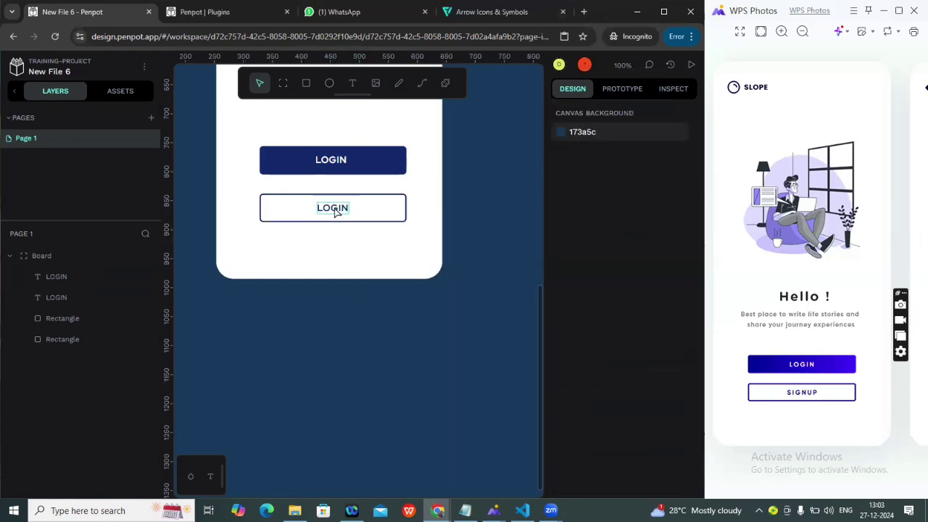
- Replace the duplicated label's text with "SIGN UP"
double_click(336, 209)
left_click(344, 209)
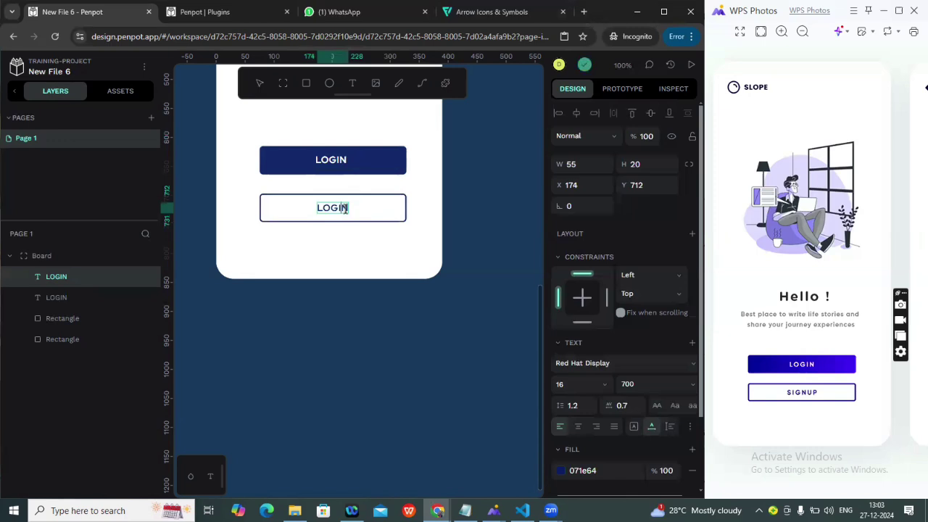
key("BackSpace")
key("BackSpace")
key("BackSpace")
key("BackSpace")
key("BackSpace")
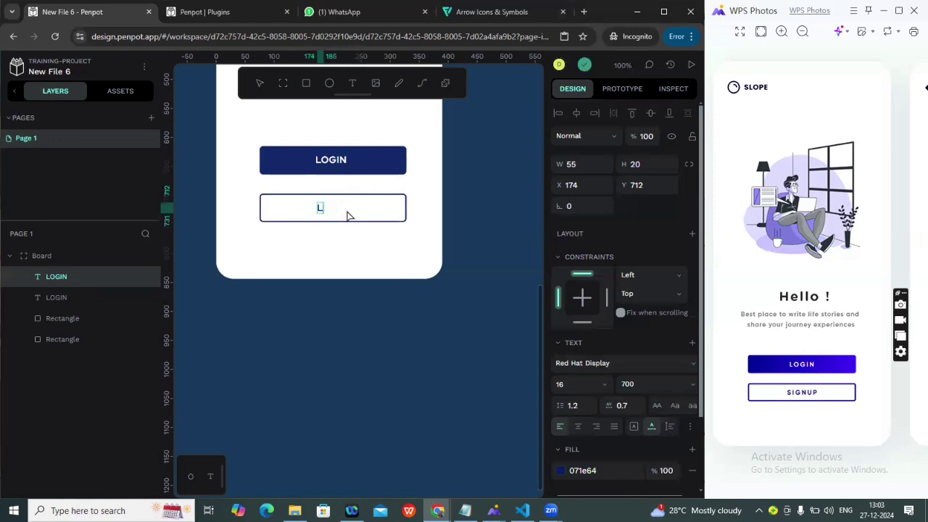
type("sign")
key("BackSpace")
key("BackSpace")
key("BackSpace")
key("BackSpace")
type("SI")
type("N")
key("BackSpace")
type("GN")
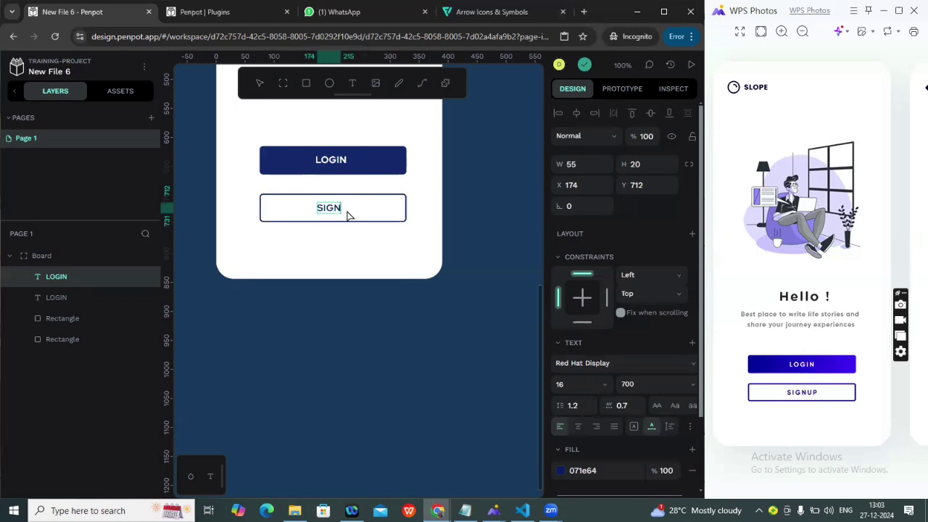
type("UP")
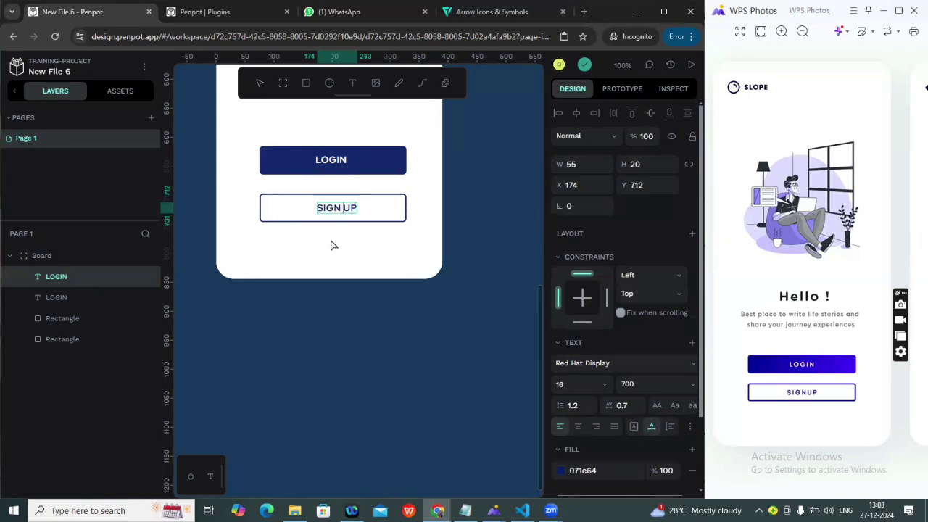
key("Escape")
key("Escape")
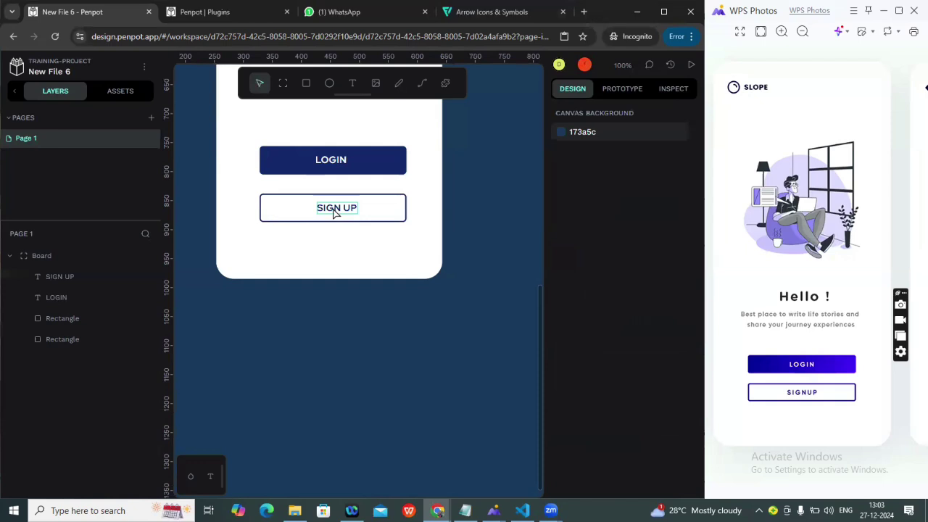
- Centre the SIGN UP label within its outlined button at about X 167, Y 712
left_click(330, 210)
left_click_drag(327, 211, 331, 212)
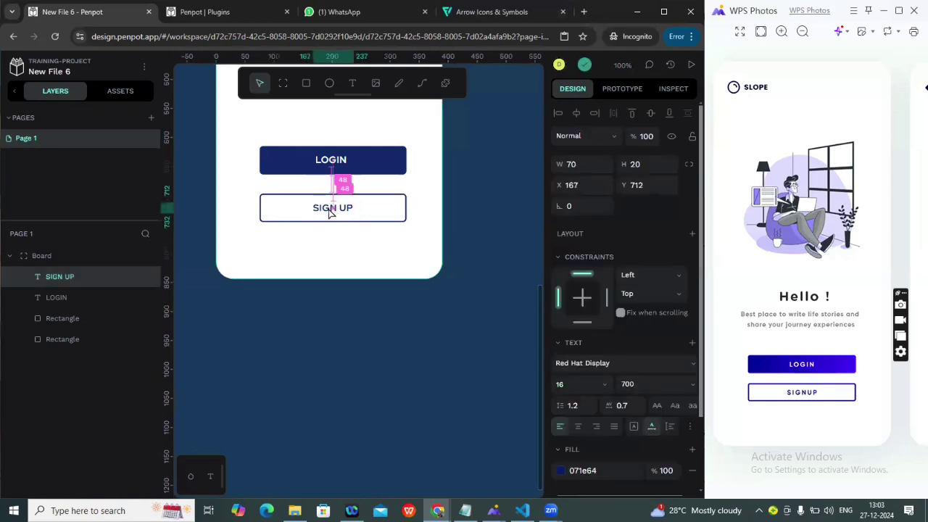
left_click(366, 239)
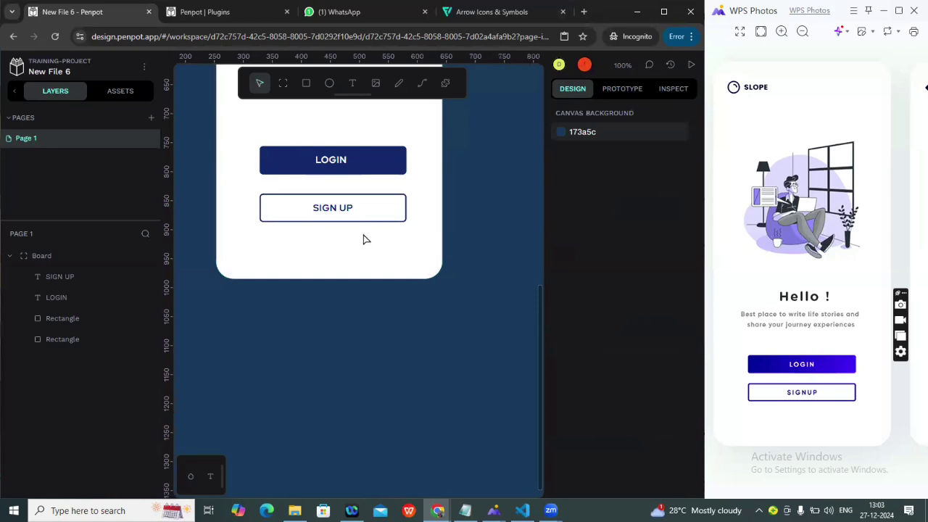
- Insert the Capture image from the designing-26-12-24 folder into the design
scroll(362, 241, "up", 5)
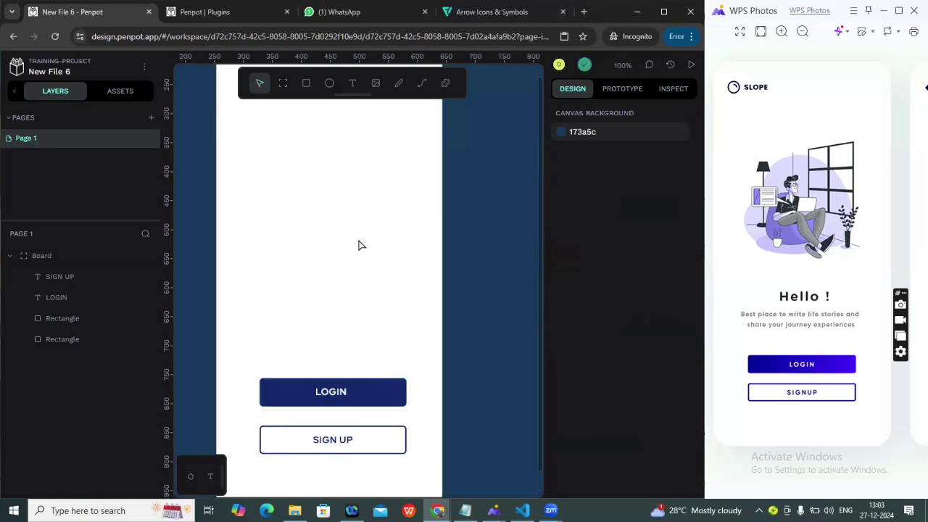
scroll(360, 246, "down", 4)
scroll(362, 247, "up", 1)
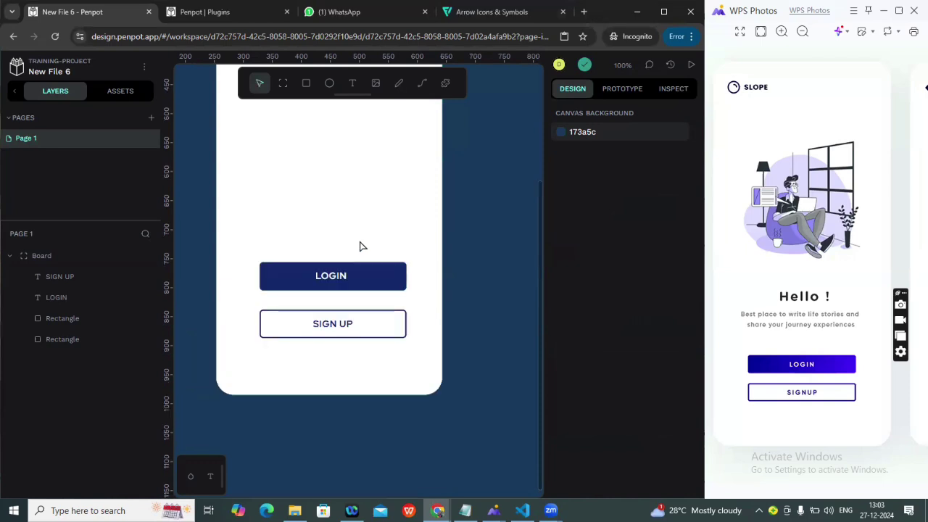
scroll(363, 239, "up", 6)
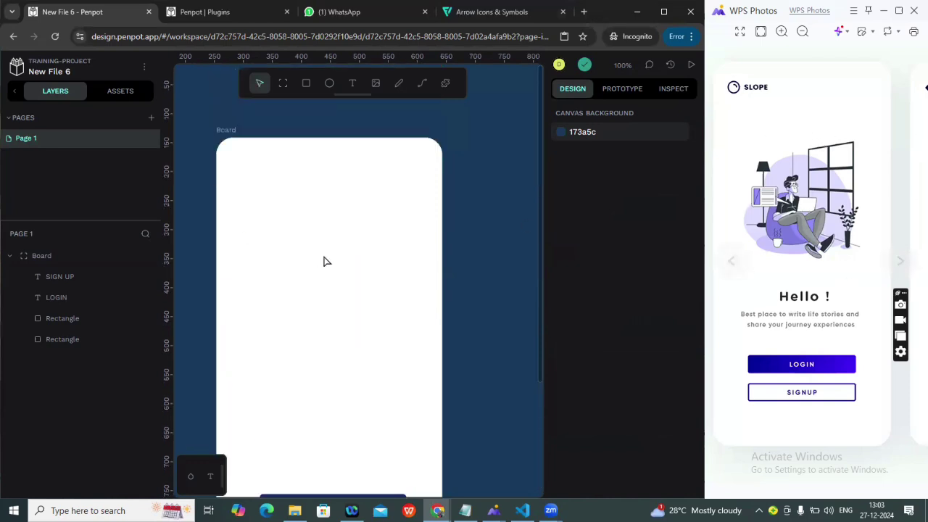
scroll(823, 308, "down", 2)
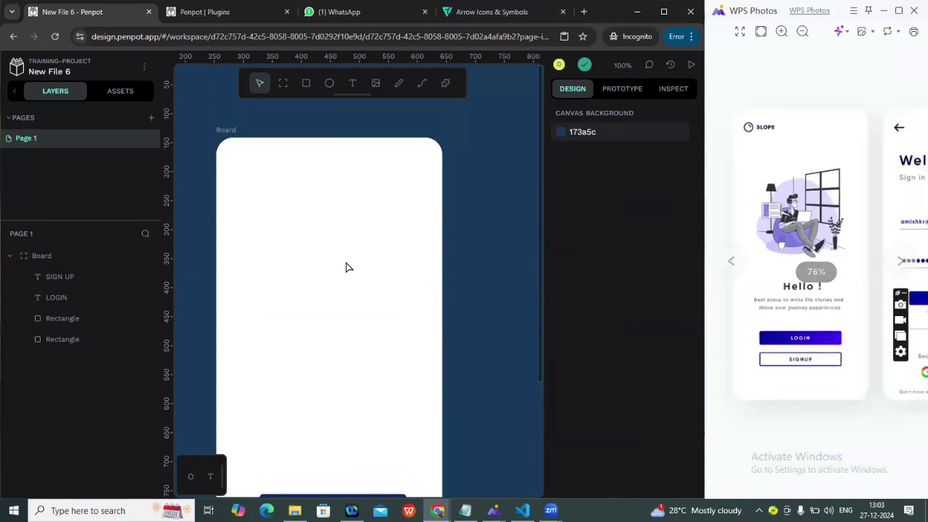
scroll(346, 266, "down", 3)
scroll(346, 267, "up", 1)
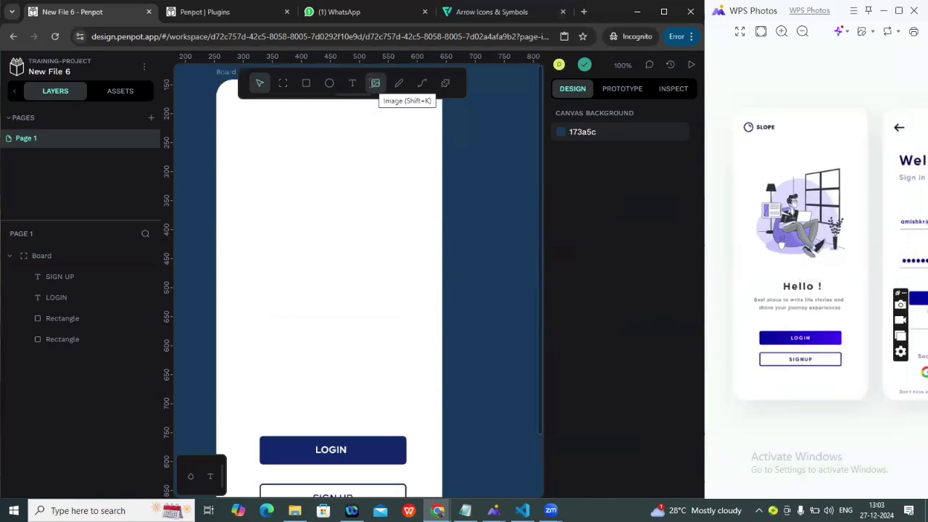
left_click(375, 85)
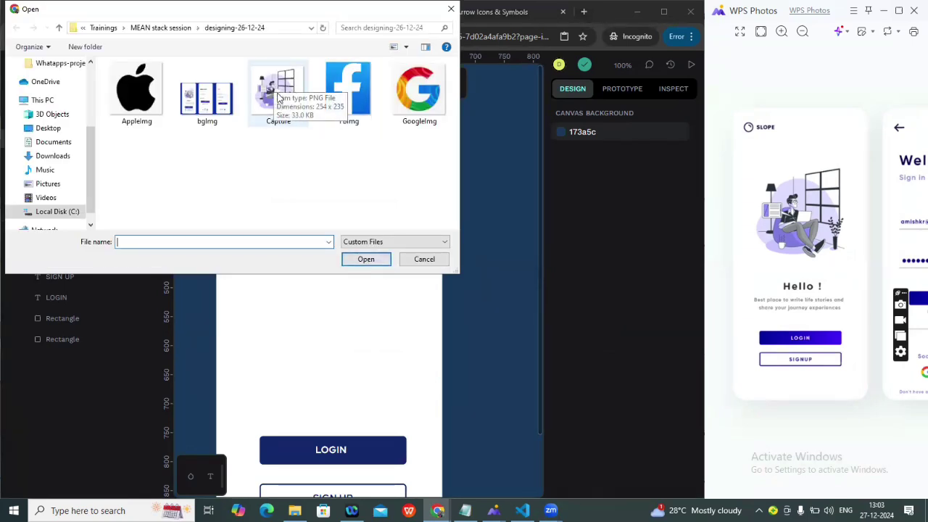
left_click(278, 90)
left_click(366, 259)
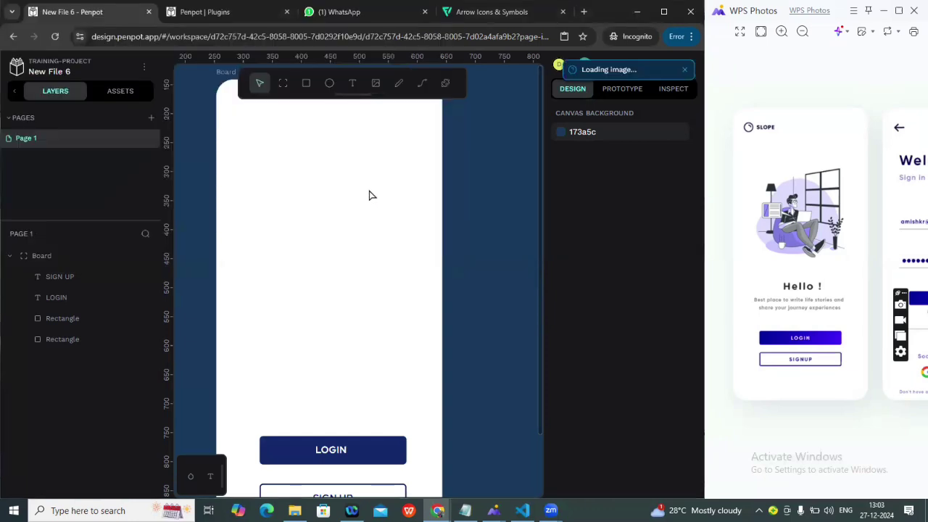
- Enlarge the illustration to about 326 × 302 and position it in the board's upper half at about X 49, Y 103
left_click_drag(330, 246, 290, 182)
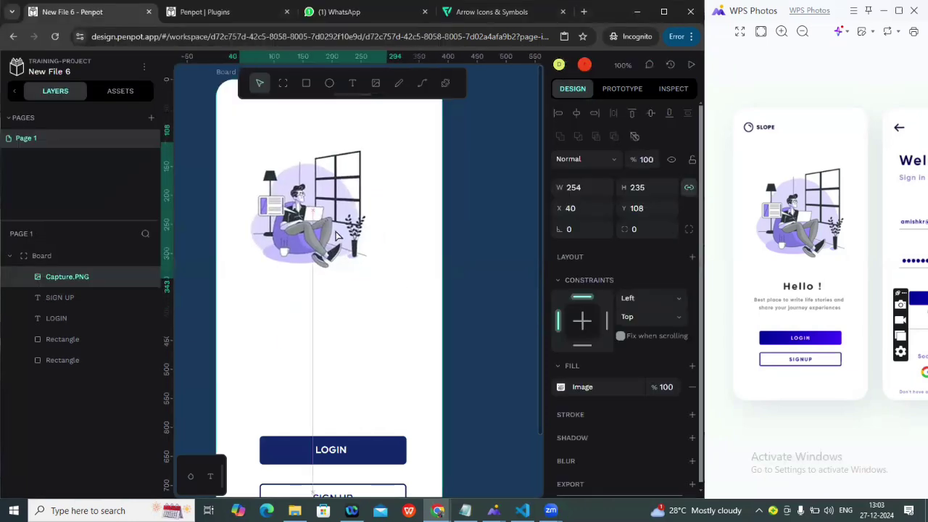
left_click_drag(388, 276, 429, 317)
mouse_move(330, 278)
left_mouse_down()
mouse_move(336, 266)
mouse_move(338, 274)
left_mouse_up()
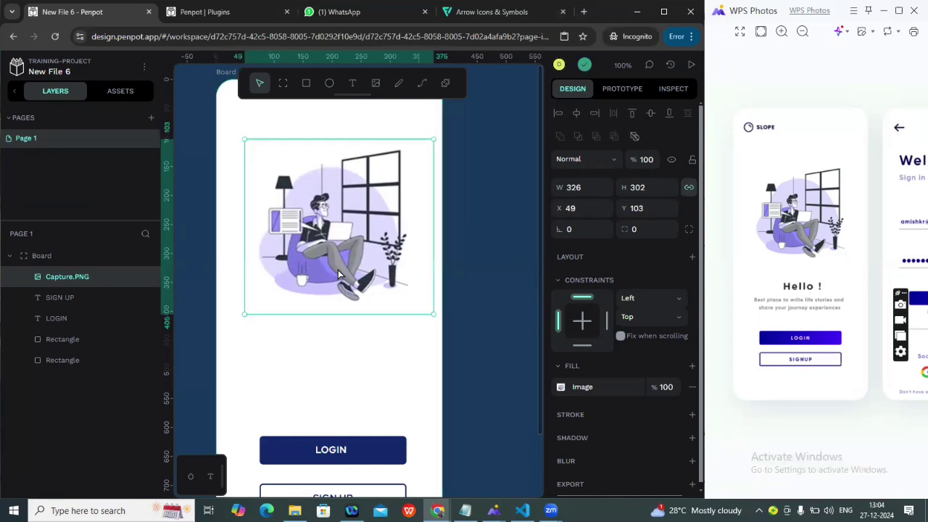
left_click(508, 279)
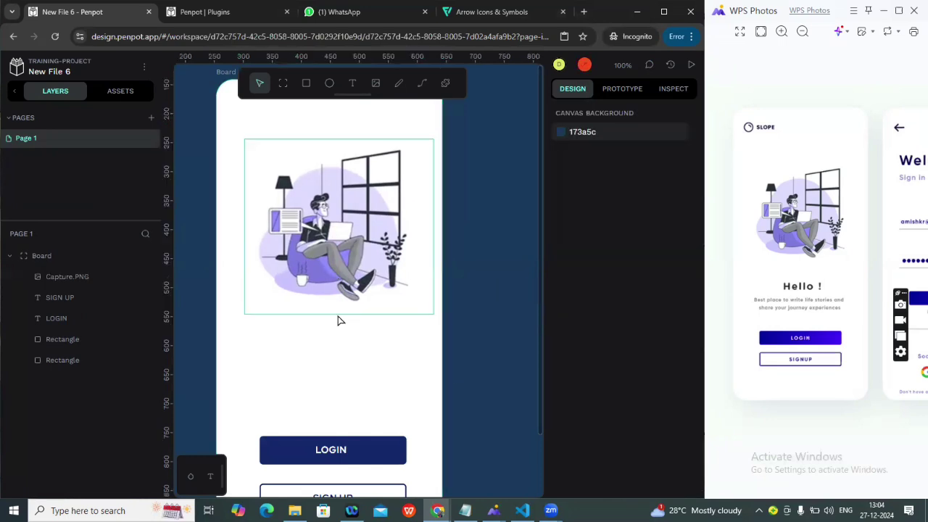
- Move the illustration slightly lower on the board, closer to the LOGIN button
scroll(338, 321, "down", 3)
scroll(456, 234, "down", 2)
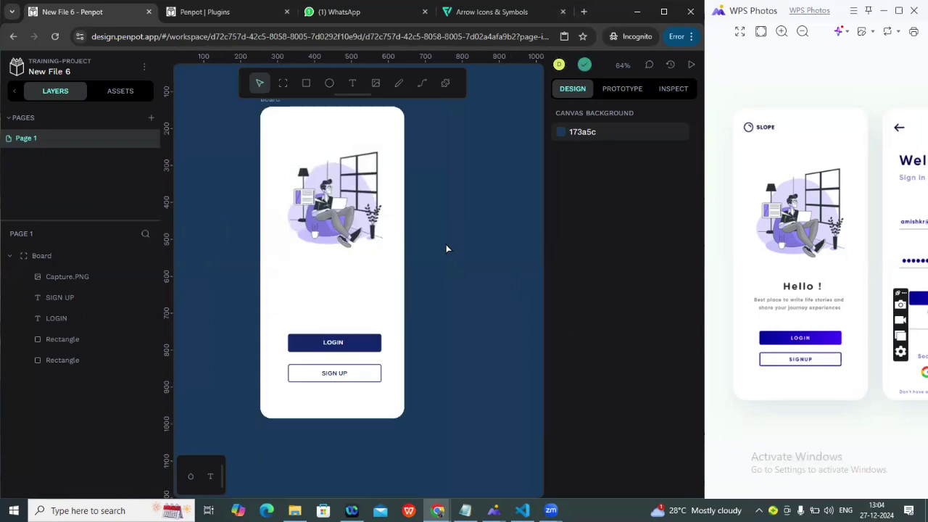
left_click_drag(341, 194, 346, 211)
left_click(499, 256)
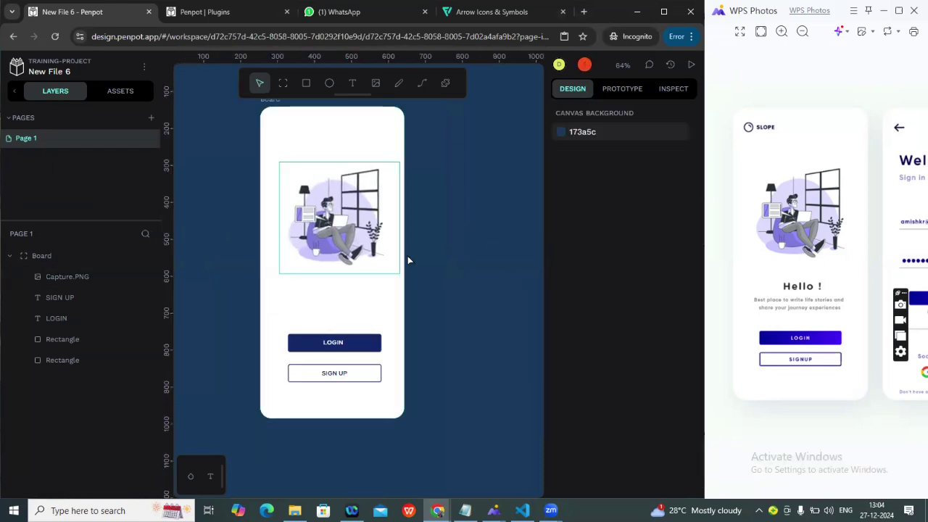
- Add the text "hELLO" between the illustration and the LOGIN button at about X 115, Y 496
scroll(448, 263, "down", 2)
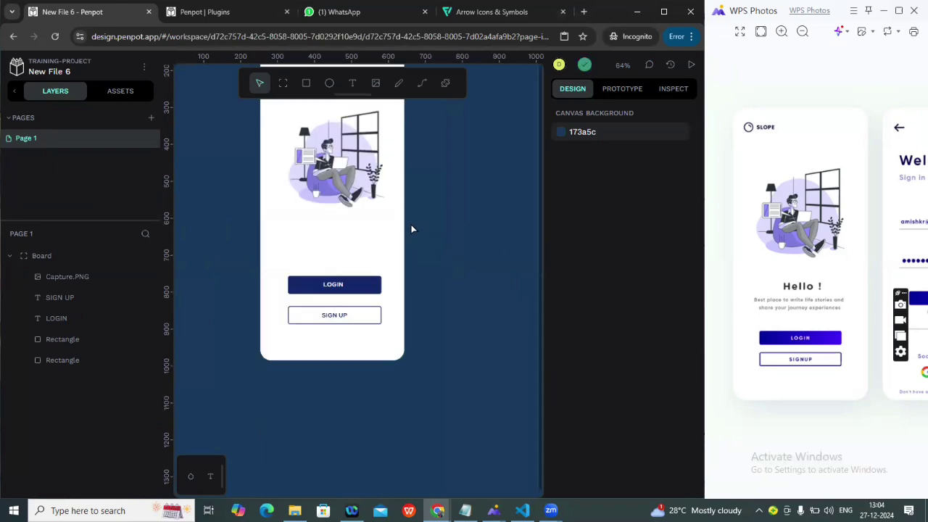
scroll(429, 237, "up", 2)
left_click(353, 83)
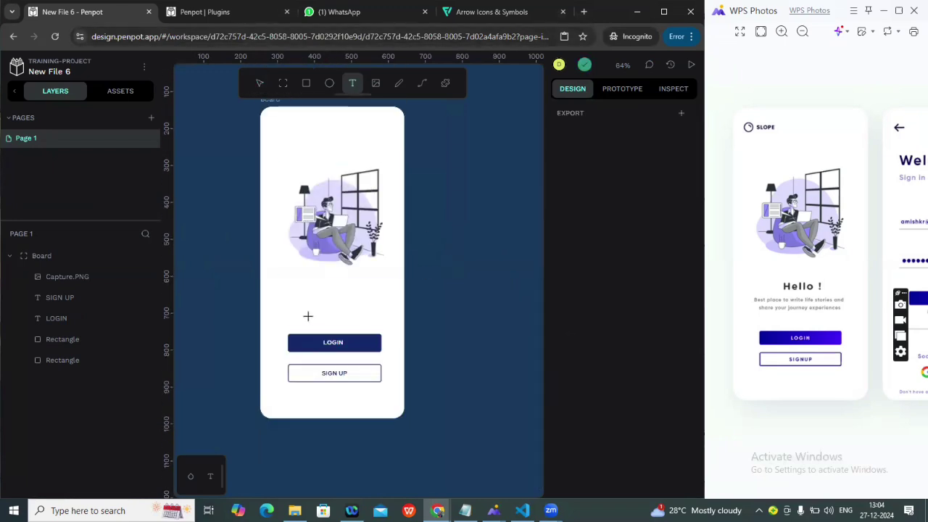
left_click(304, 287)
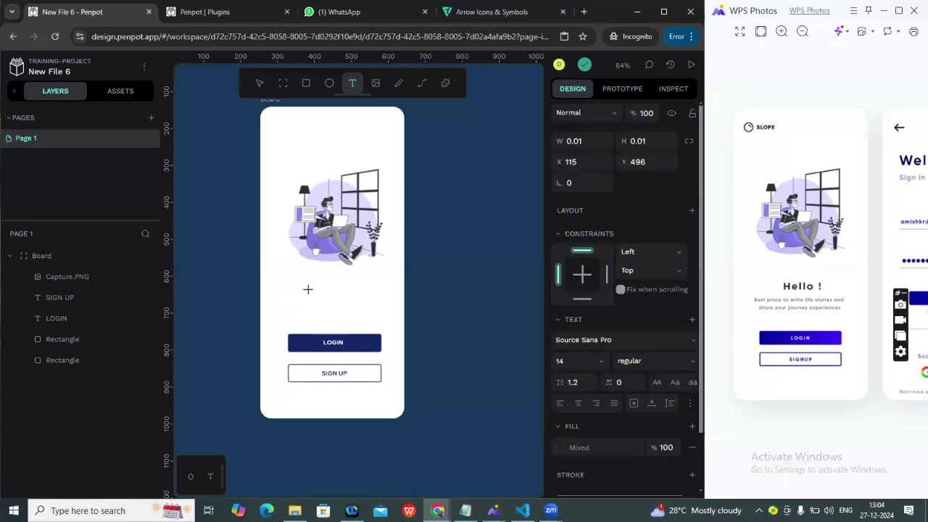
type("Hello !")
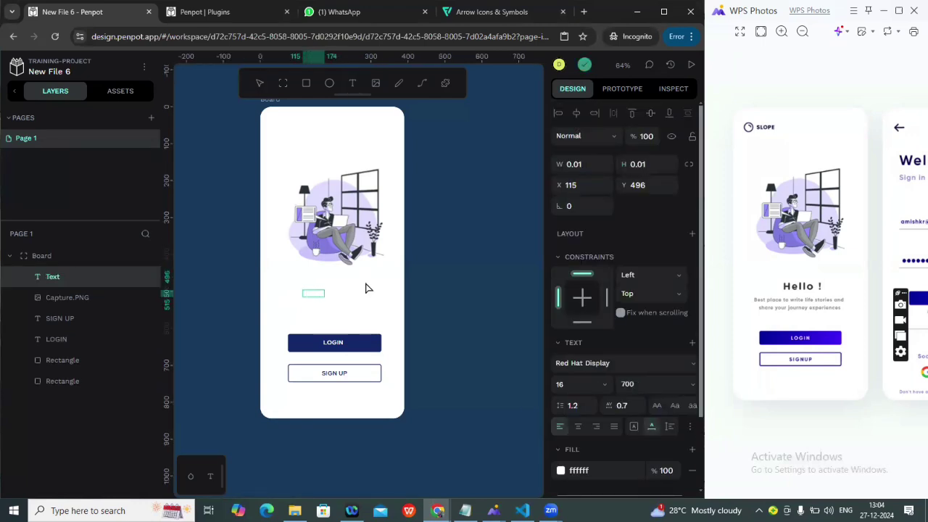
- Set the fill colour of the "hELLO" text to near-black 0a0a0a
scroll(573, 395, "down", 2)
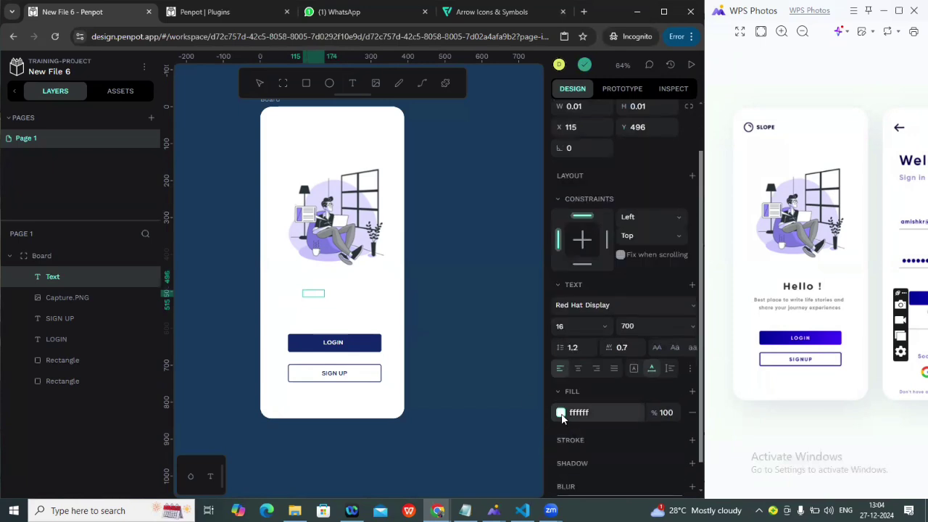
left_click(561, 412)
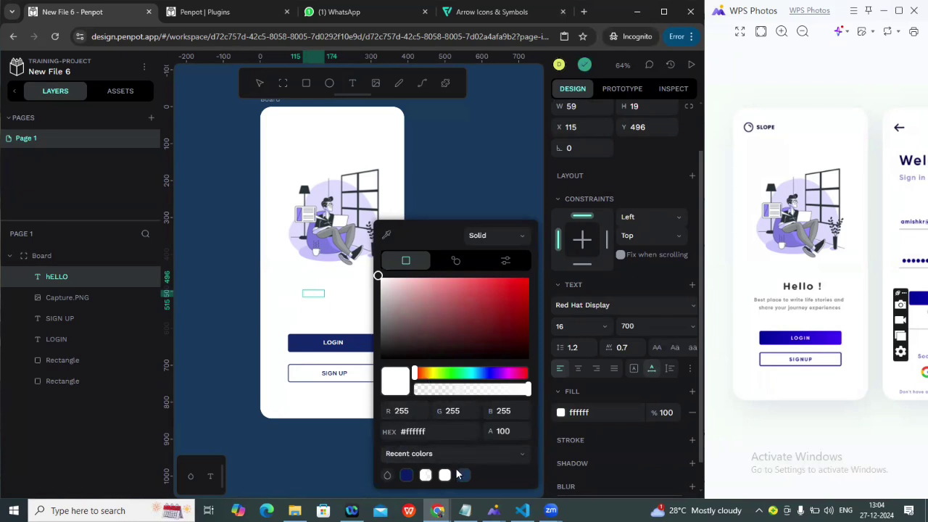
left_click(385, 353)
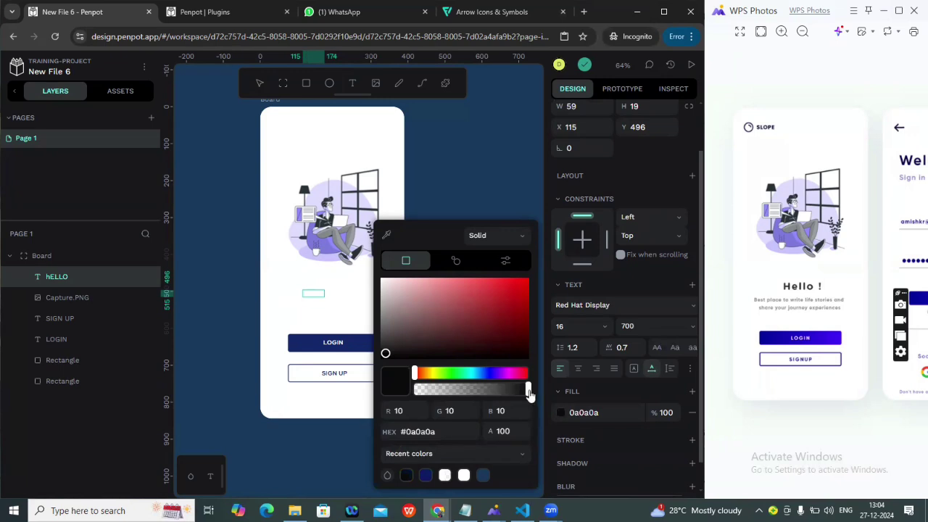
key("ctrl+z")
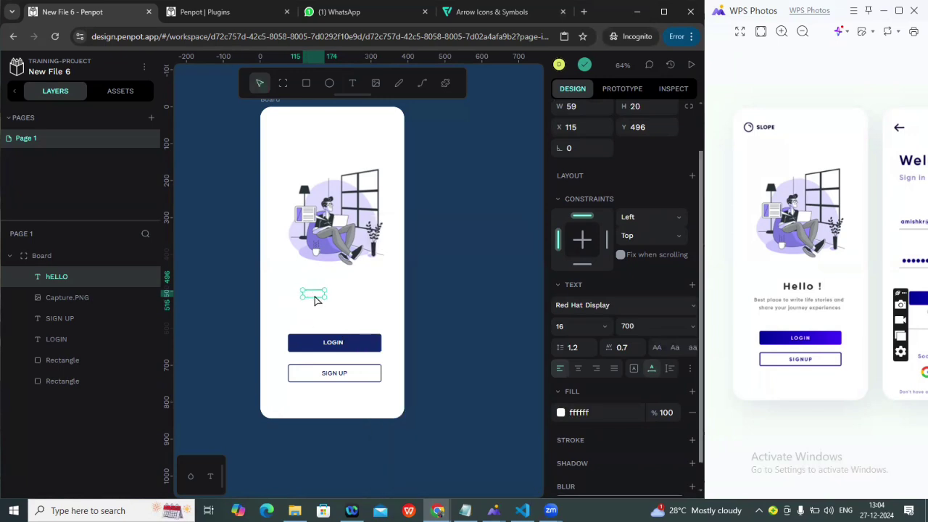
left_click(560, 413)
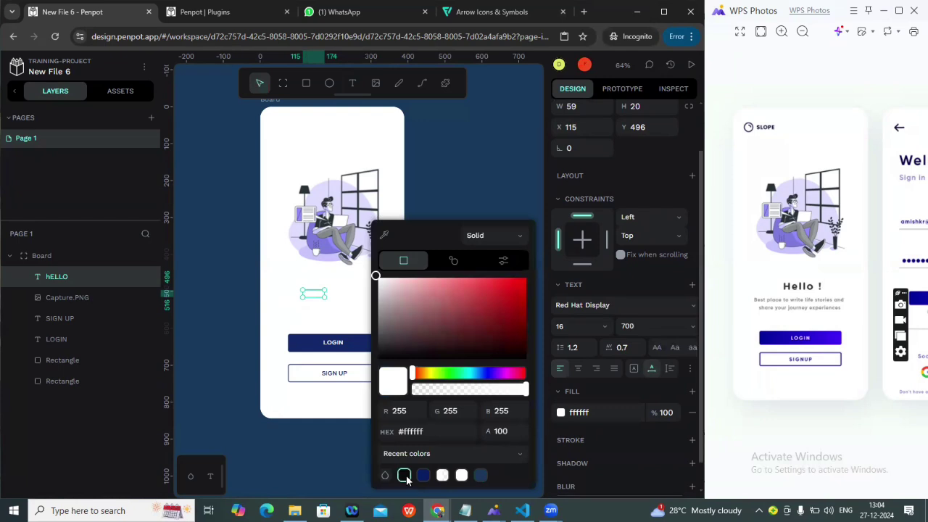
left_click(404, 475)
- Replace the wording of the "hELLO" text with "Hello !"
double_click(319, 293)
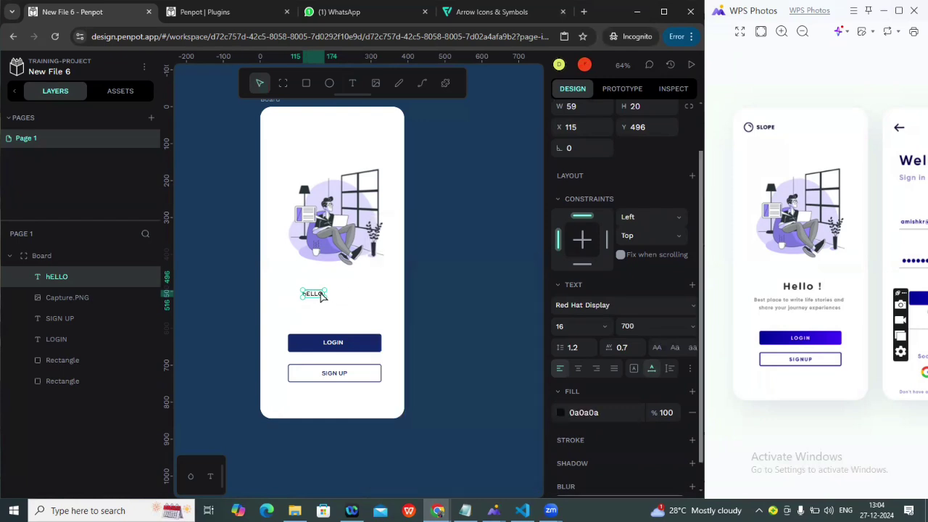
left_click(319, 293)
key("BackSpace")
key("BackSpace")
key("BackSpace")
key("BackSpace")
key("BackSpace")
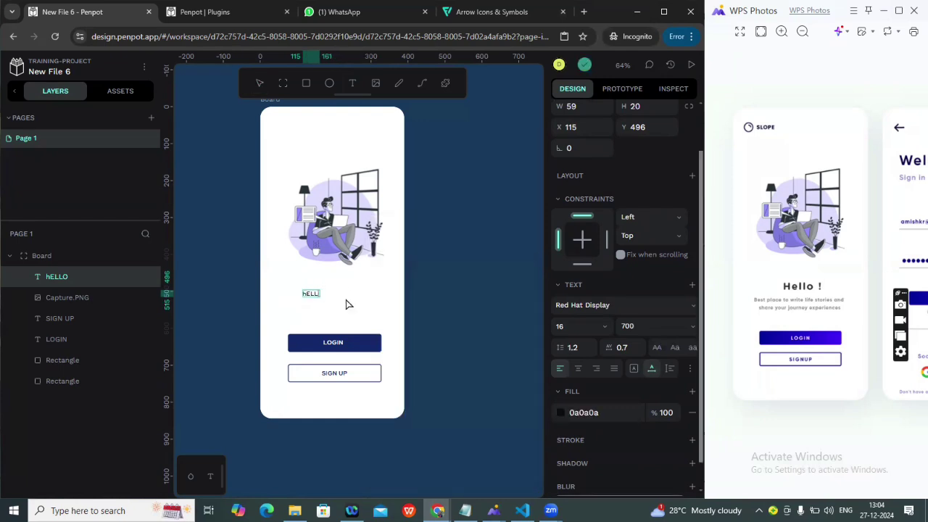
type("Hello !")
key("Escape")
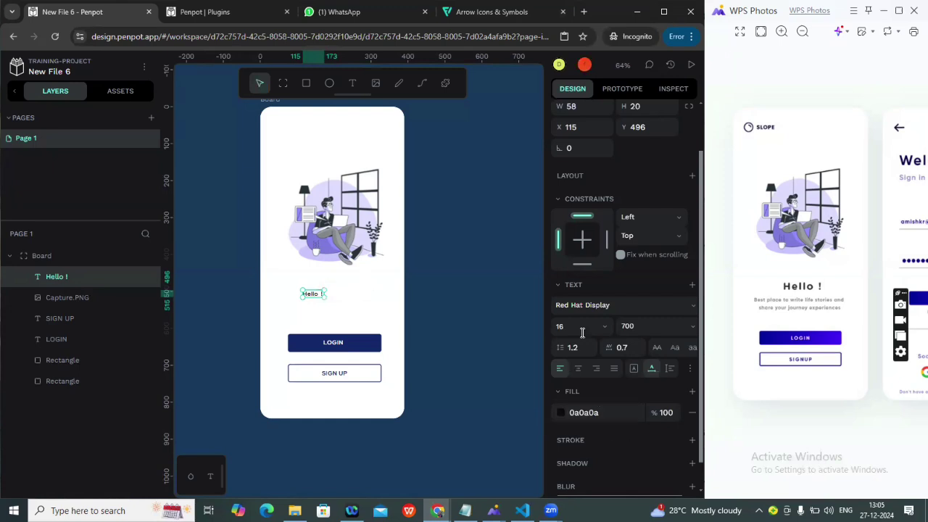
- Set the font size of the "Hello !" heading to 24
left_click(602, 326)
scroll(580, 444, "down", 1)
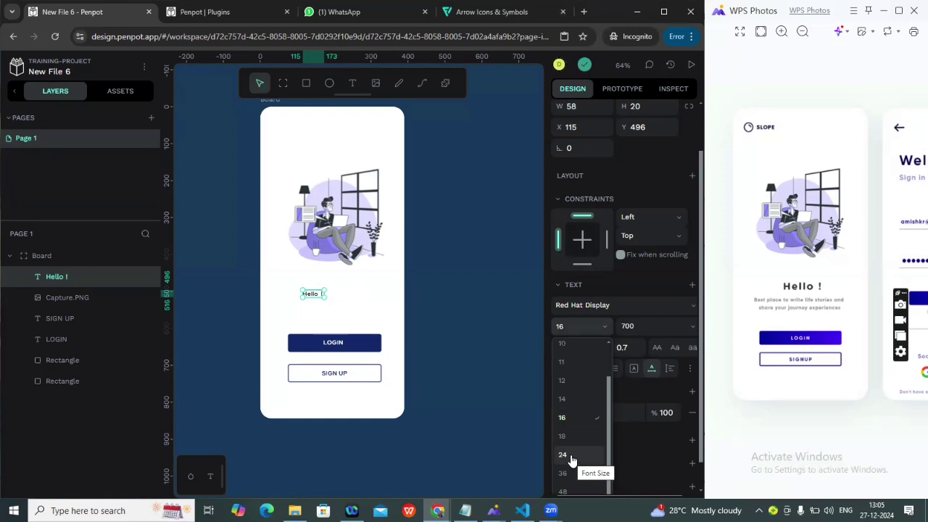
left_click(571, 457)
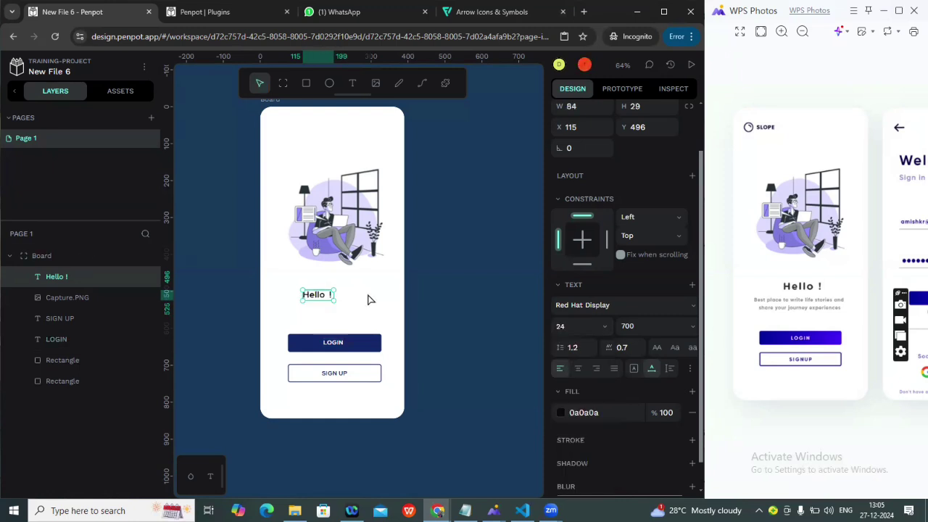
- Move the "Hello !" heading slightly up and towards the board's centre, to about X 129, Y 483
scroll(367, 299, "up", 3)
scroll(369, 299, "down", 2)
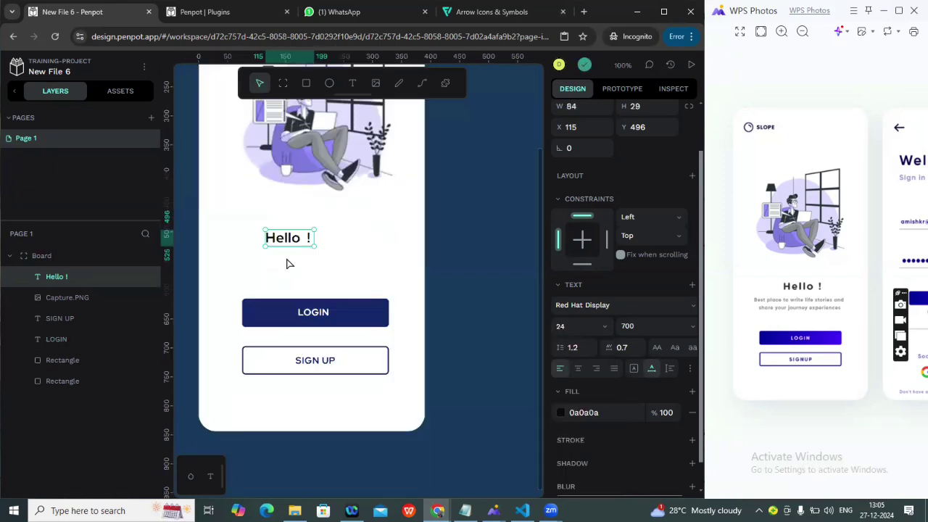
left_click(344, 216)
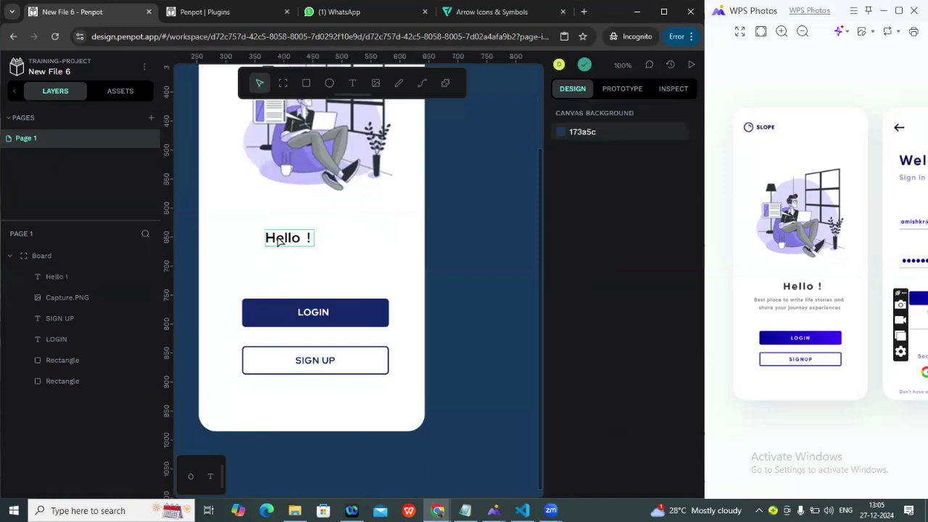
left_click_drag(275, 242, 280, 232)
left_click(344, 237)
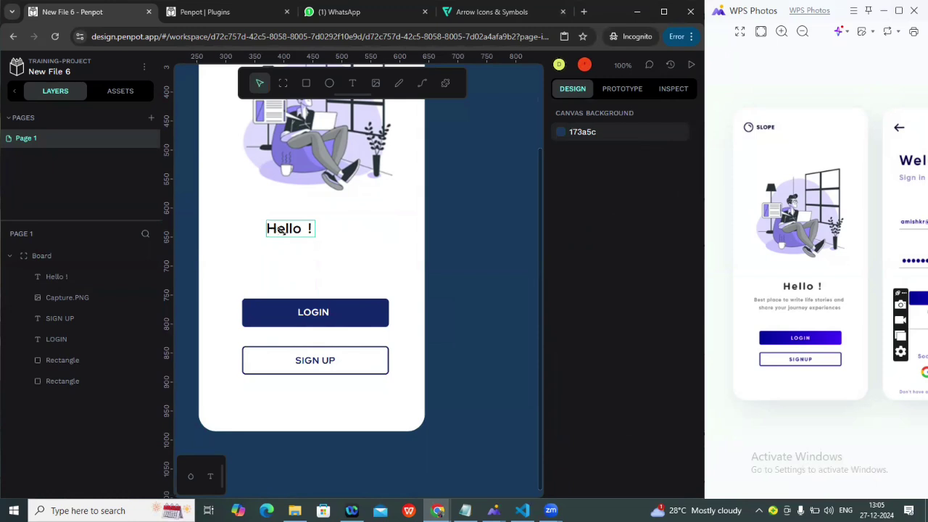
left_click_drag(281, 230, 288, 231)
left_click(390, 247)
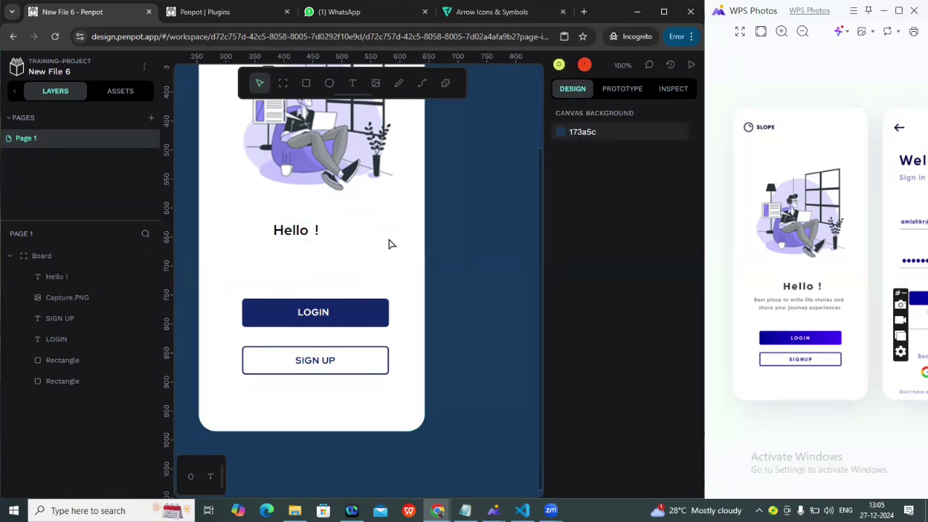
- Set the "Hello !" heading's letter spacing to 0.9 and its font weight to 800
left_click(285, 230)
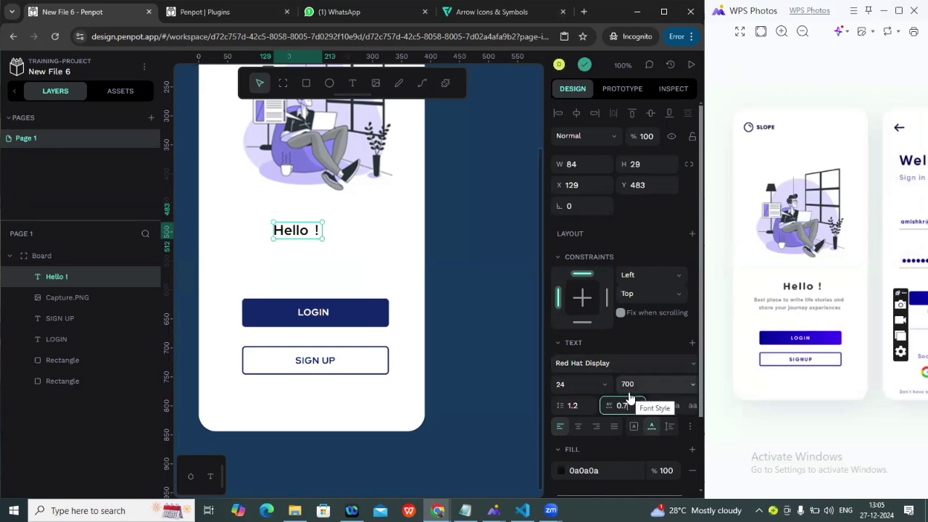
scroll(630, 398, "up", 1)
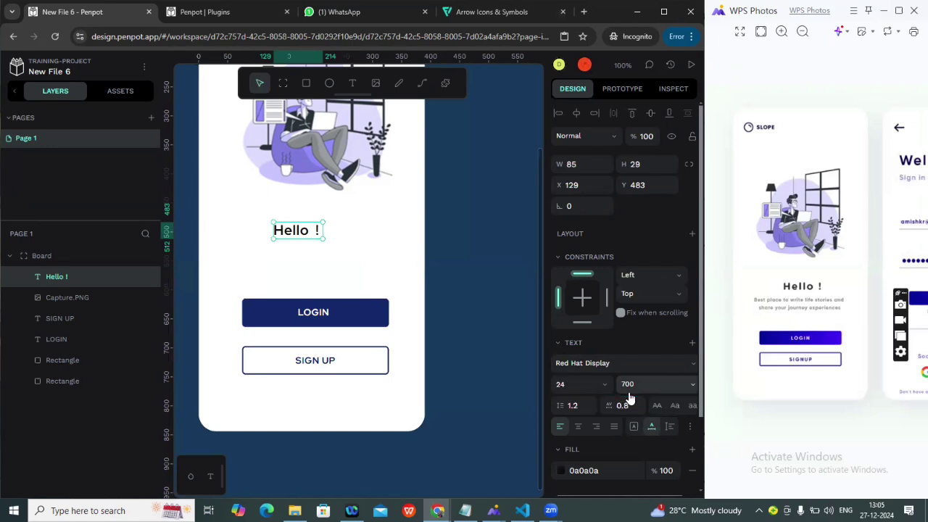
left_click(629, 404)
left_click(629, 403)
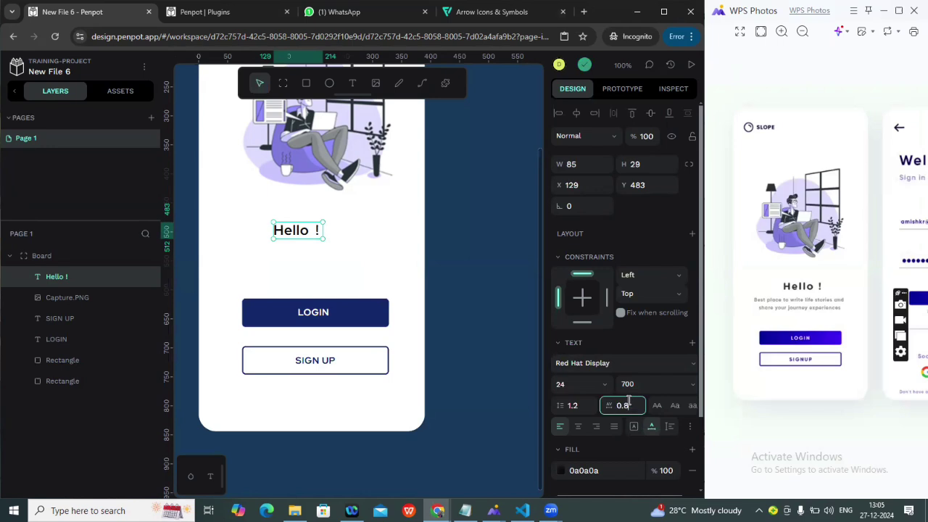
key("Up")
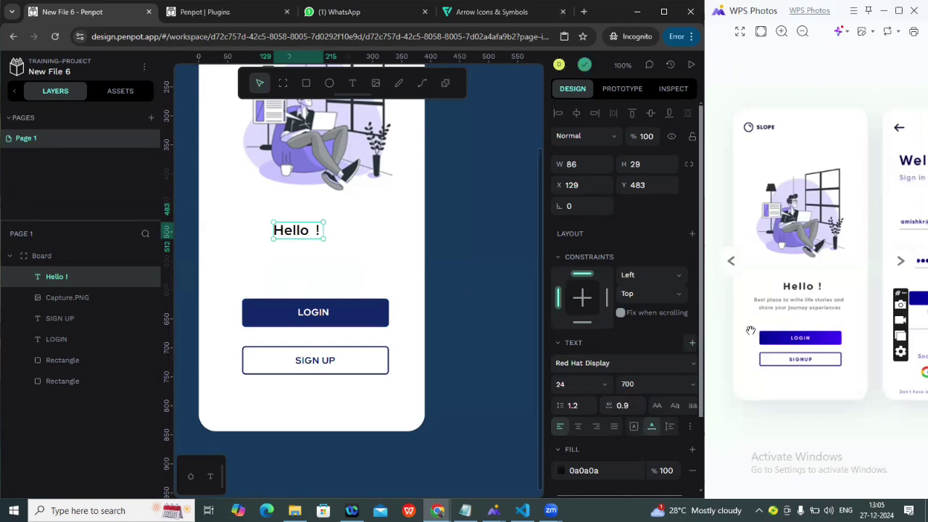
left_click(673, 388)
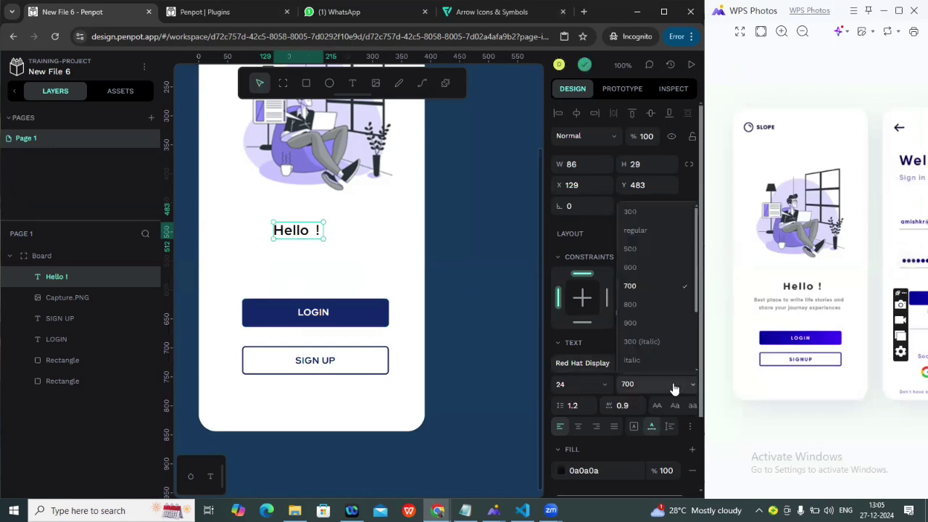
left_click(630, 304)
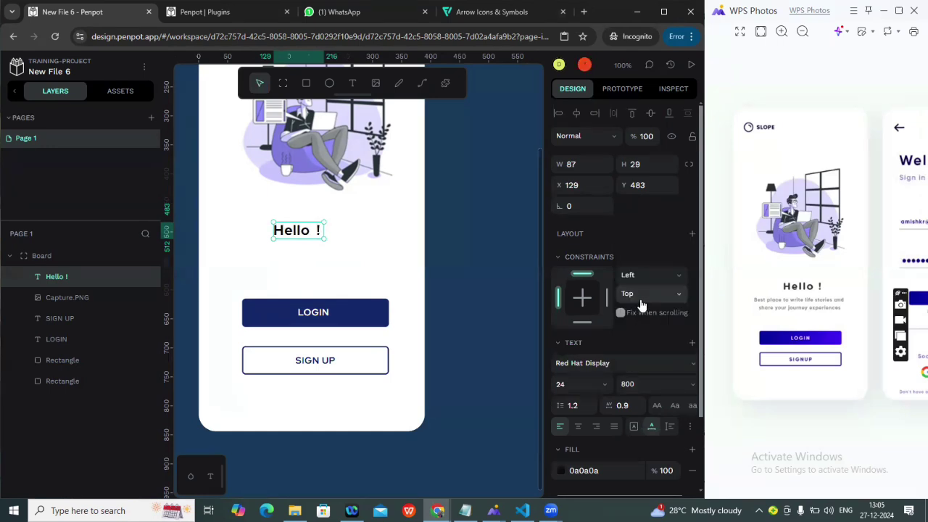
left_click(384, 222)
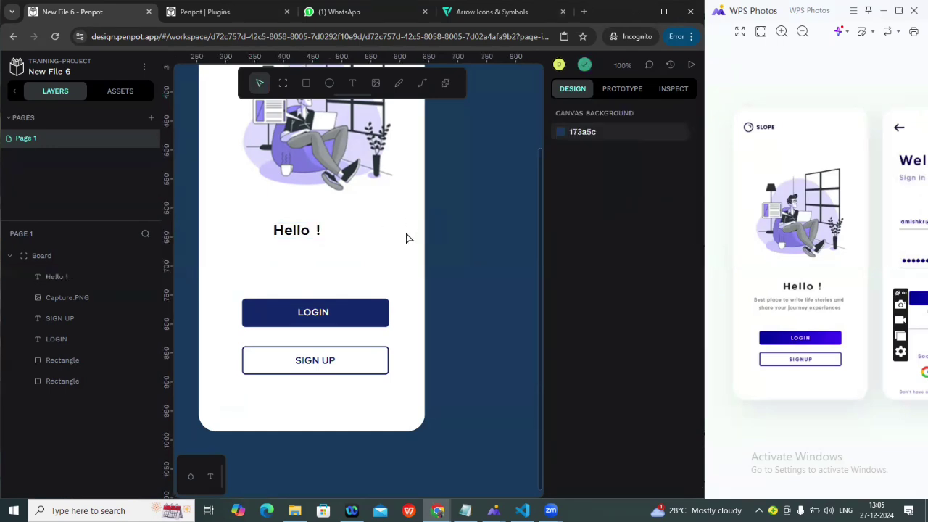
- Lower the fill opacity of the "Hello !" heading to about 81.5%
left_click(316, 234)
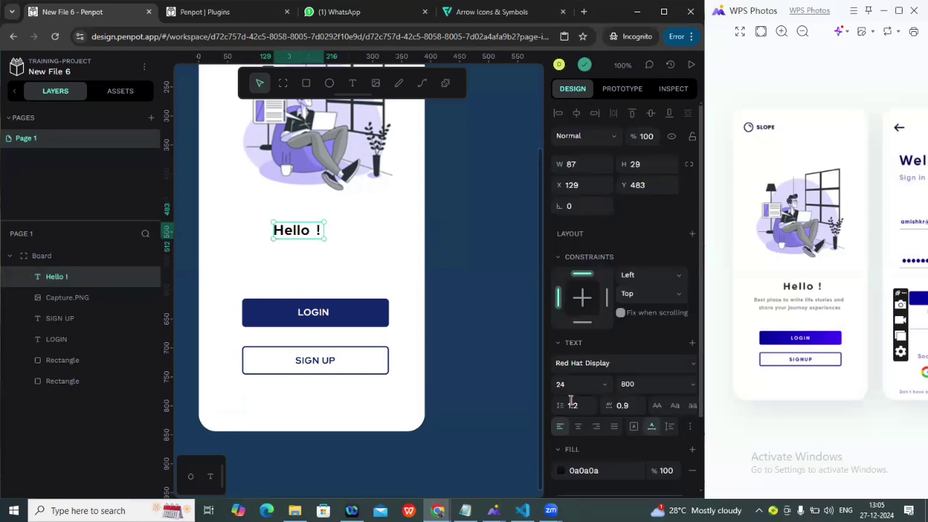
left_click(562, 470)
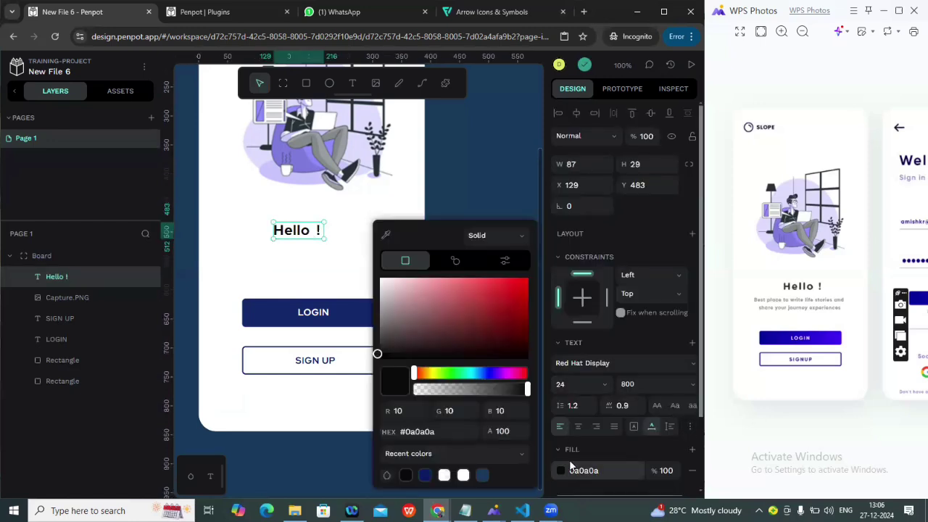
left_click(528, 391)
left_click_drag(528, 392, 507, 388)
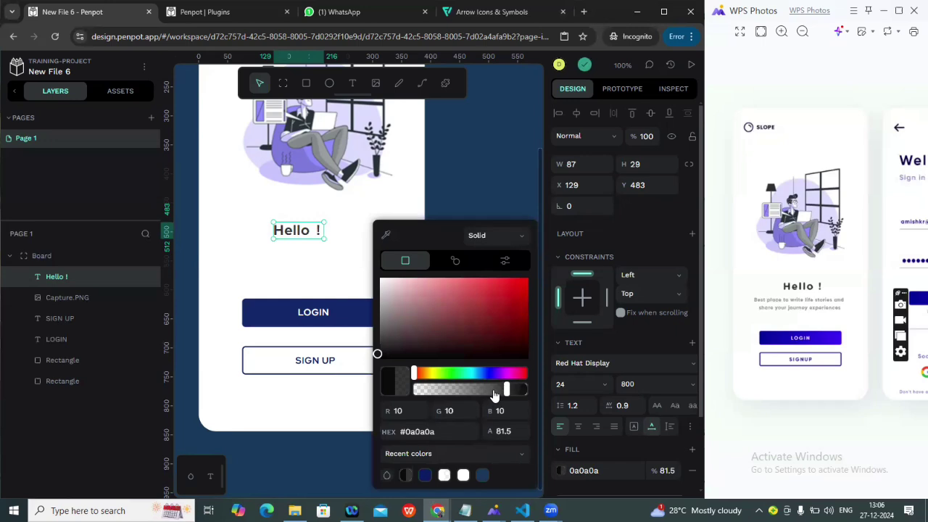
left_click(247, 263)
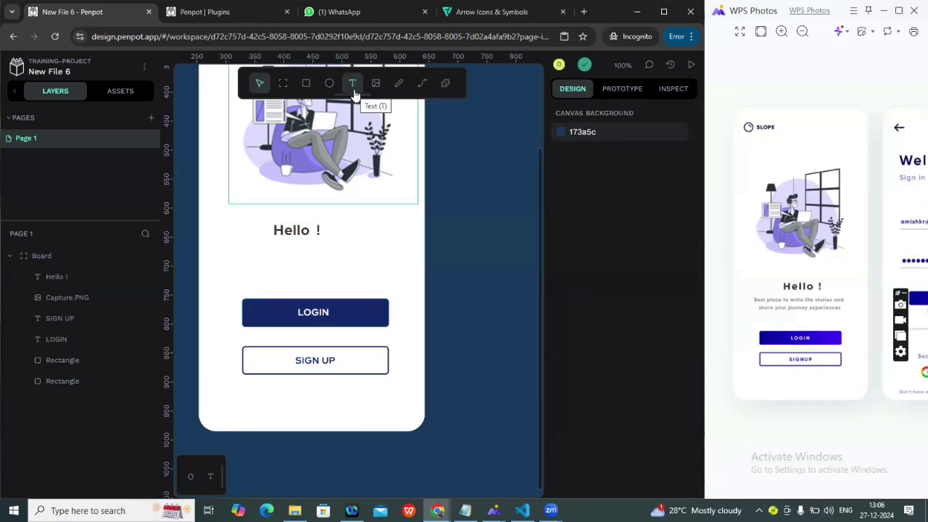
- Add the text "Best" between the "Hello !" heading and the LOGIN button, at about X 52, Y 538
left_click(353, 85)
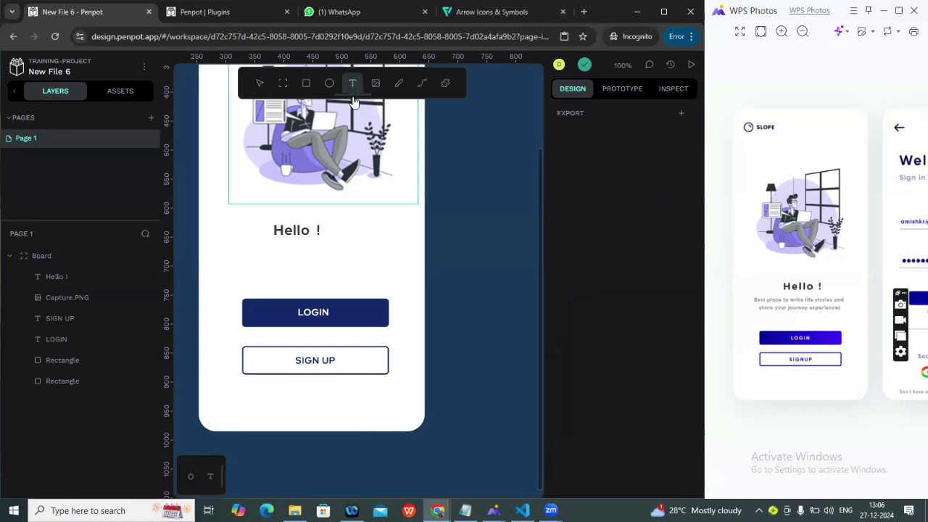
left_click(232, 252)
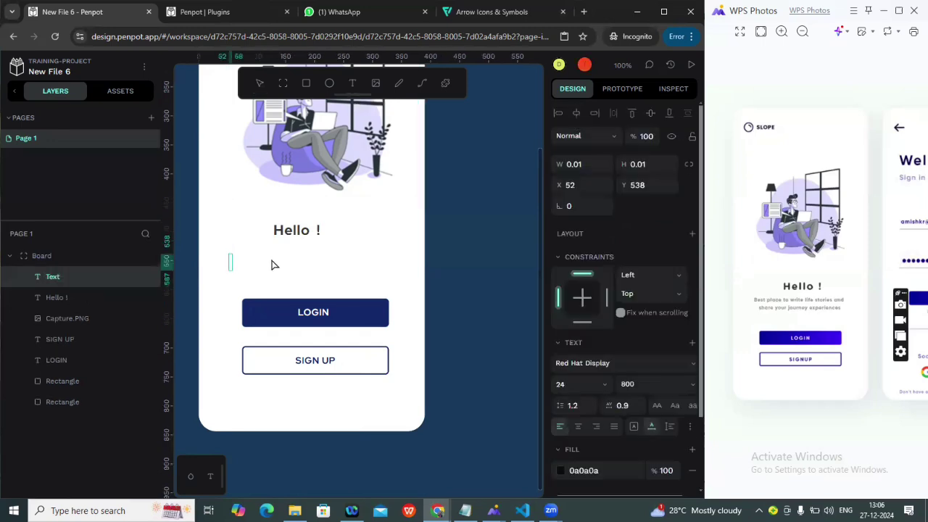
type("Be")
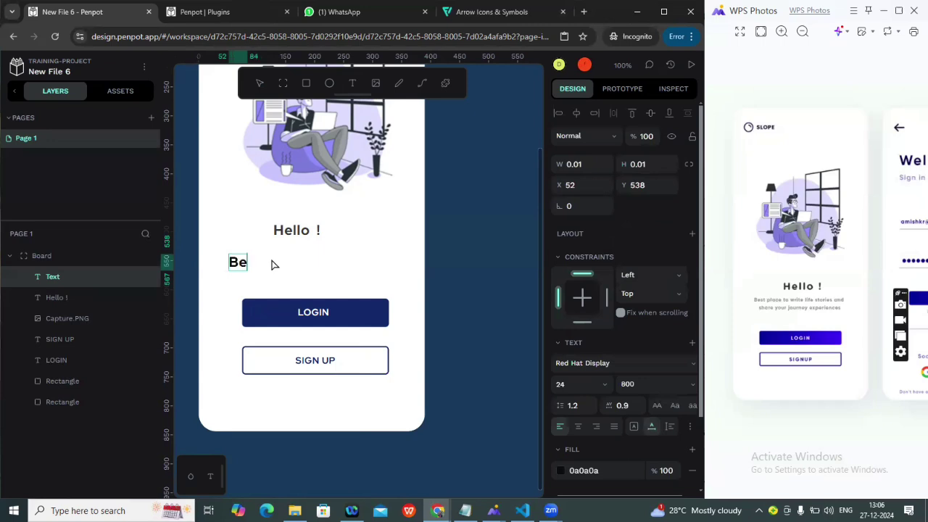
type("st")
key("Escape")
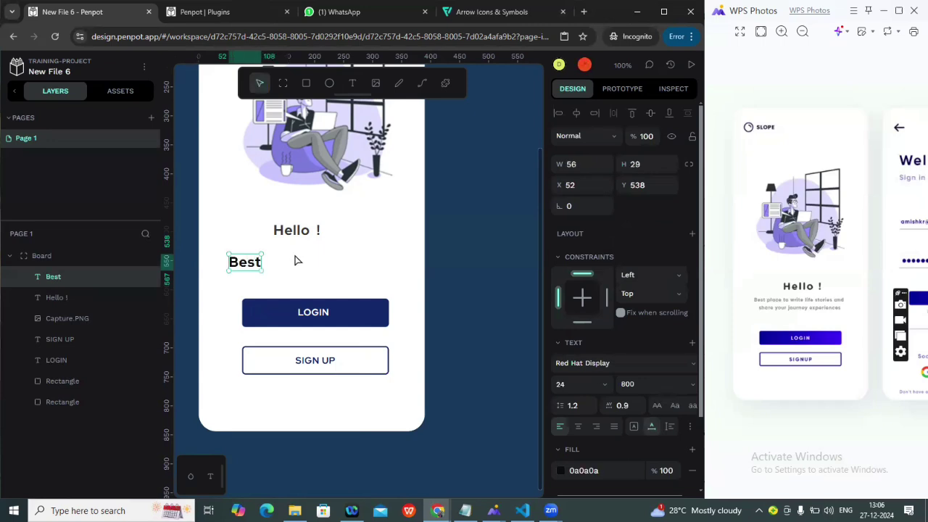
- Reduce the font size of the "Best" text to 14
left_click(605, 384)
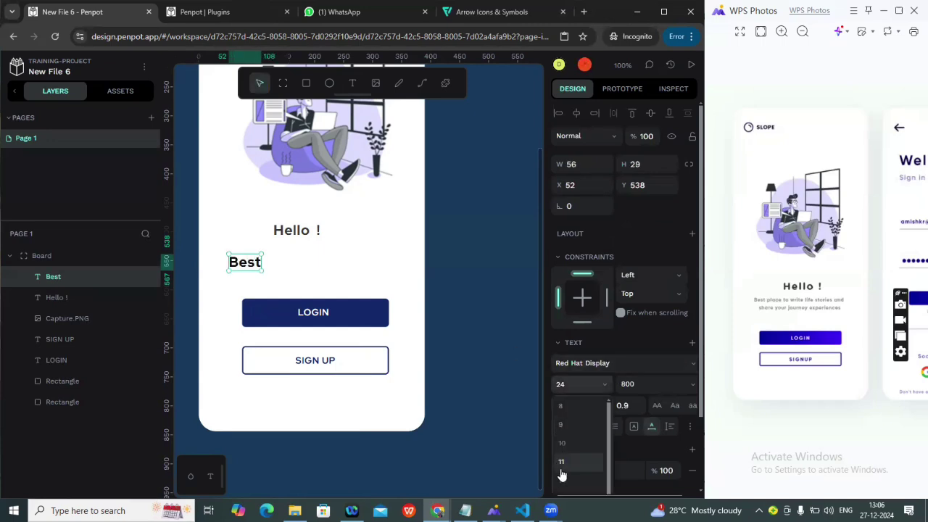
scroll(569, 471, "down", 3)
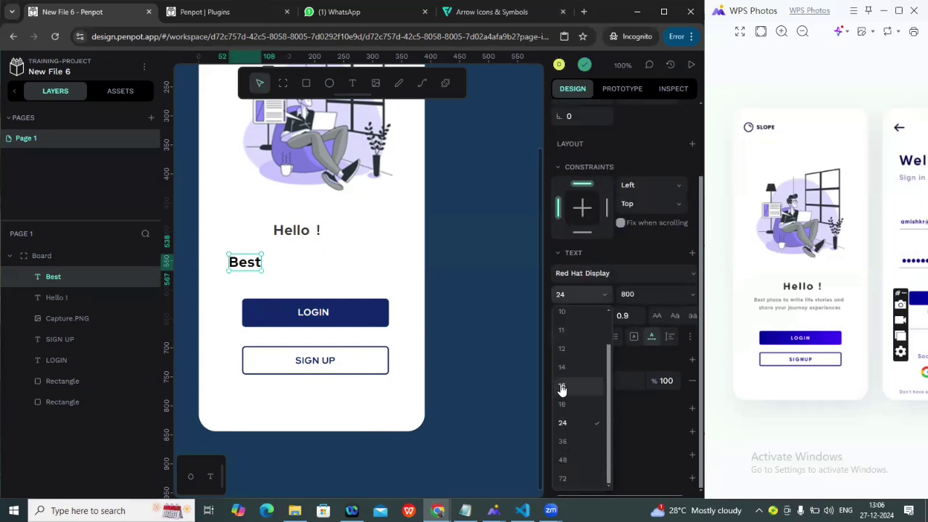
left_click(564, 406)
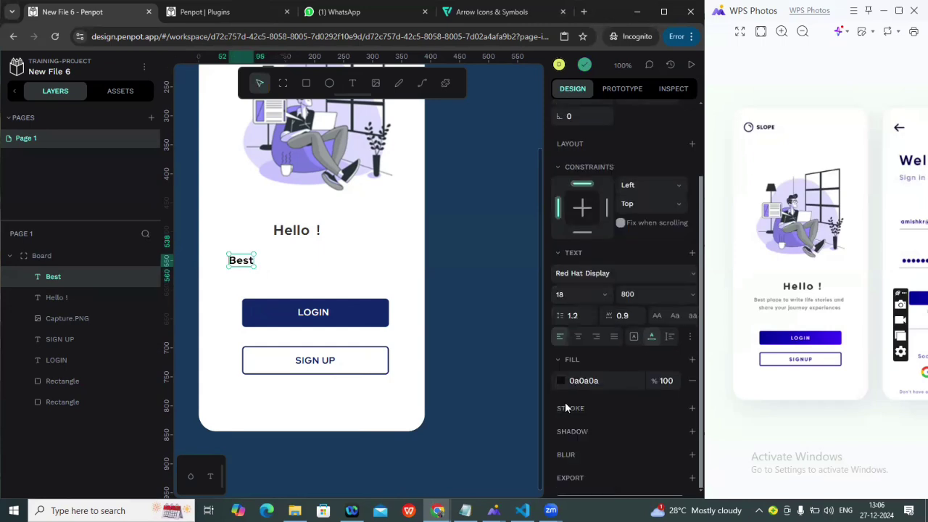
left_click(604, 295)
left_click(575, 421)
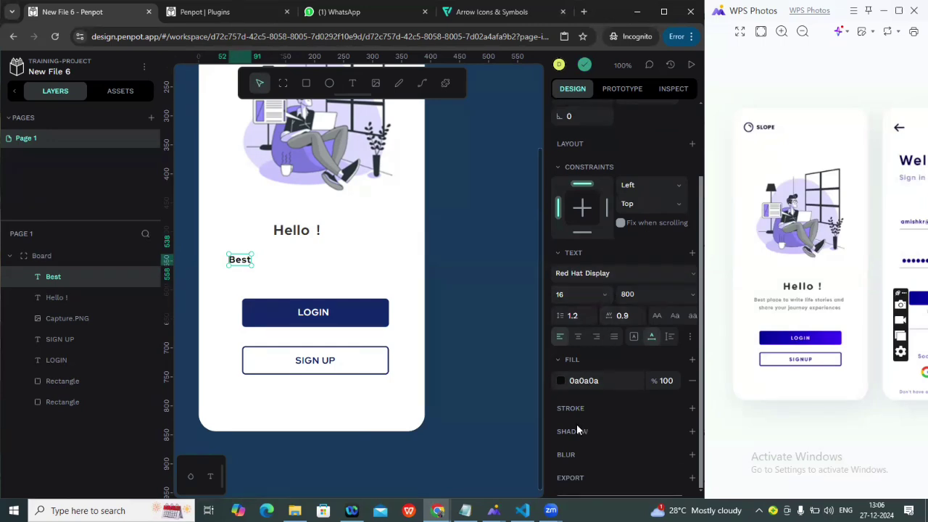
left_click(604, 295)
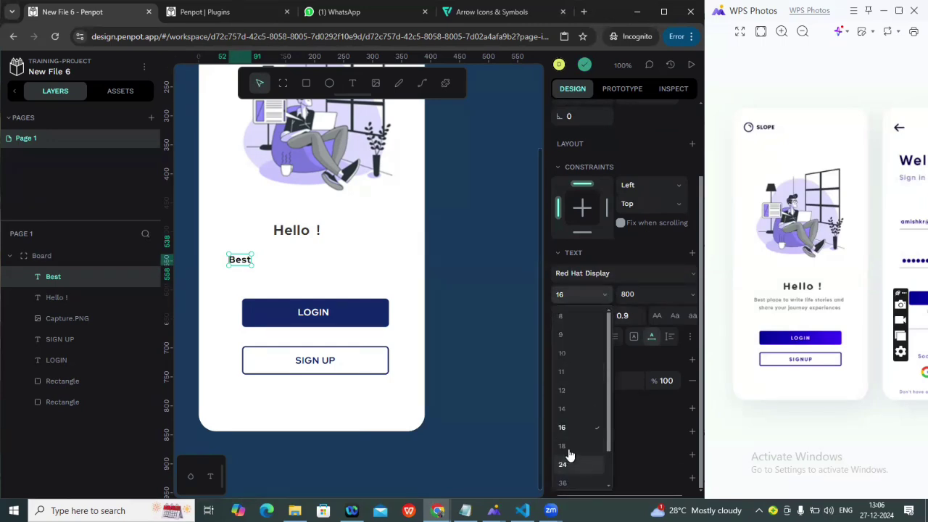
left_click(563, 410)
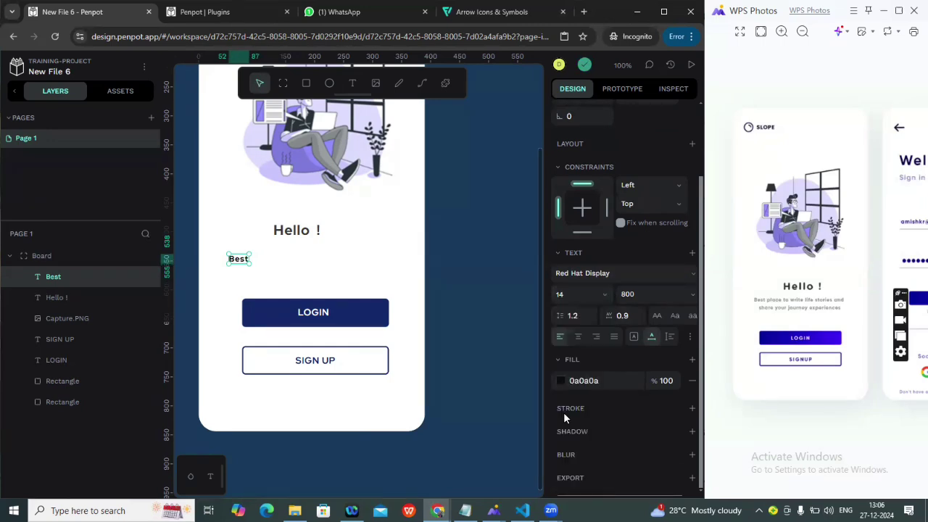
- Extend the "Best" text under the "Hello !" heading so its first line reads "Best place to write life stories and"
double_click(252, 258)
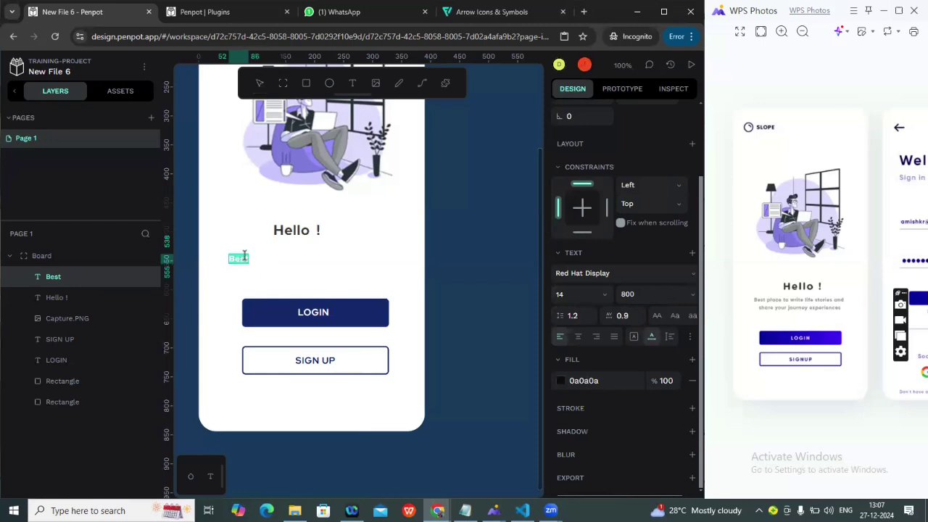
left_click(243, 258)
type("place to write")
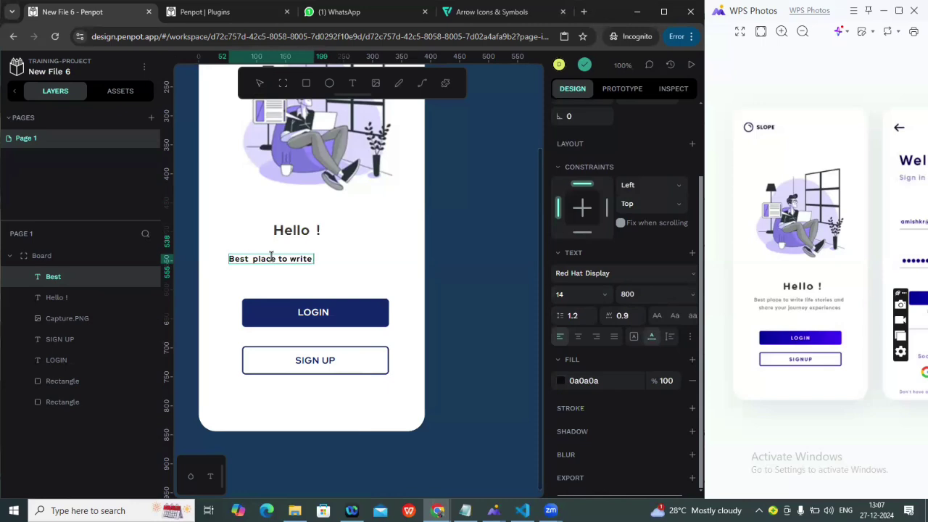
type(" life")
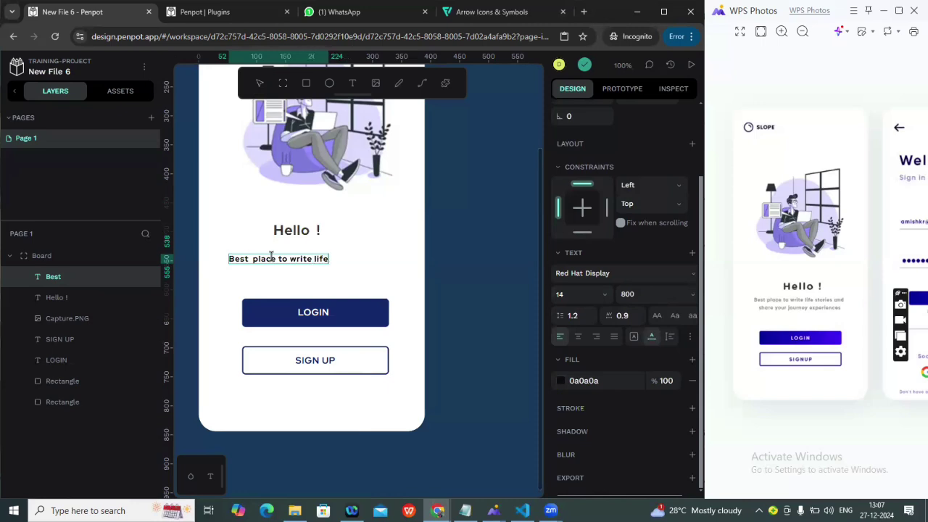
type(" storie")
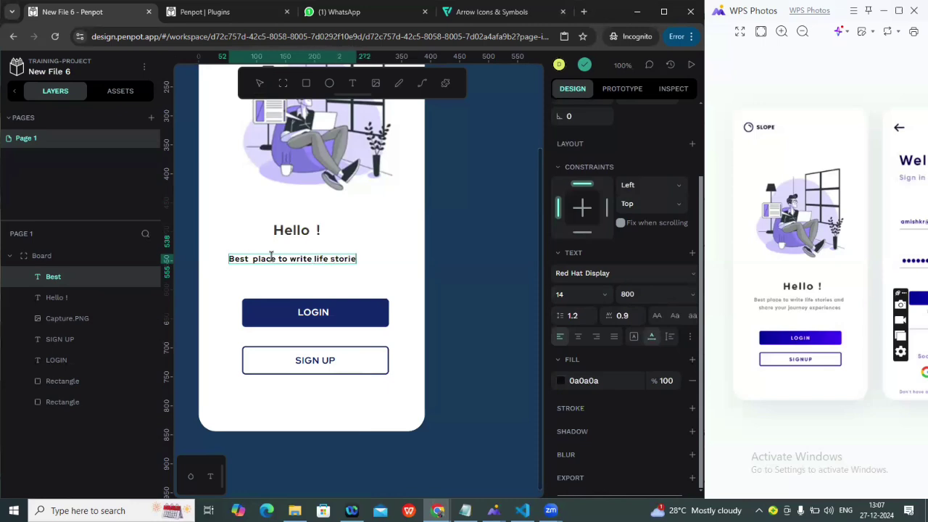
type("s and")
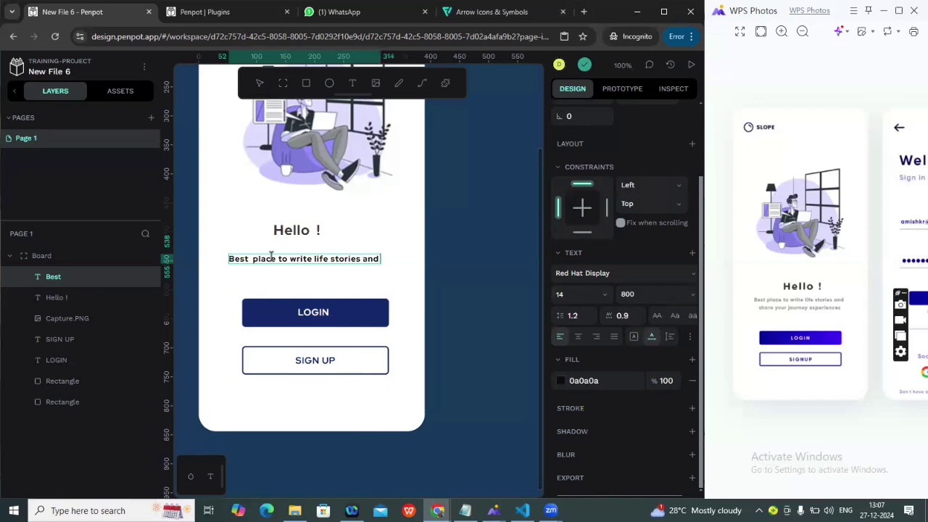
- Add a second line to the tagline reading "share your jurney experiences", indented slightly beneath the first line
key("Return")
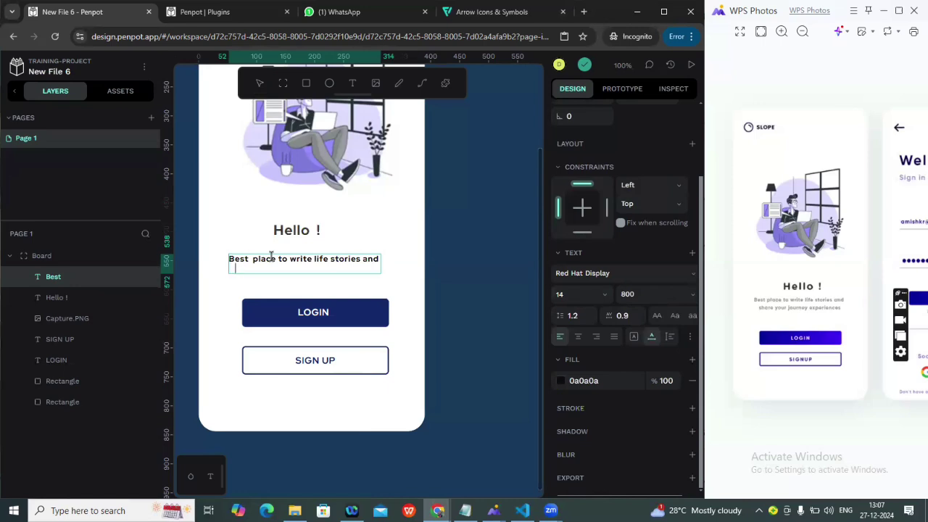
type("share your jurney exper")
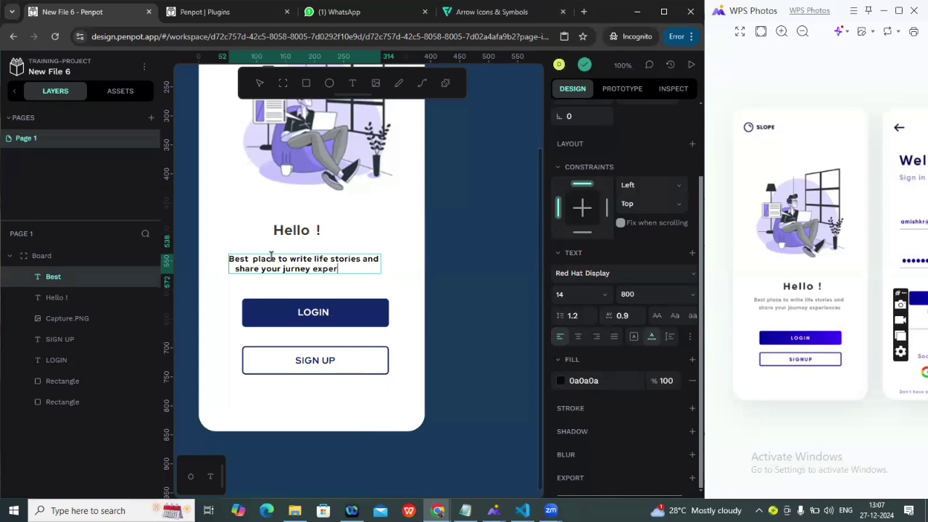
type("ie")
key("BackSpace")
type("nce")
key("BackSpace")
key("BackSpace")
type("ene")
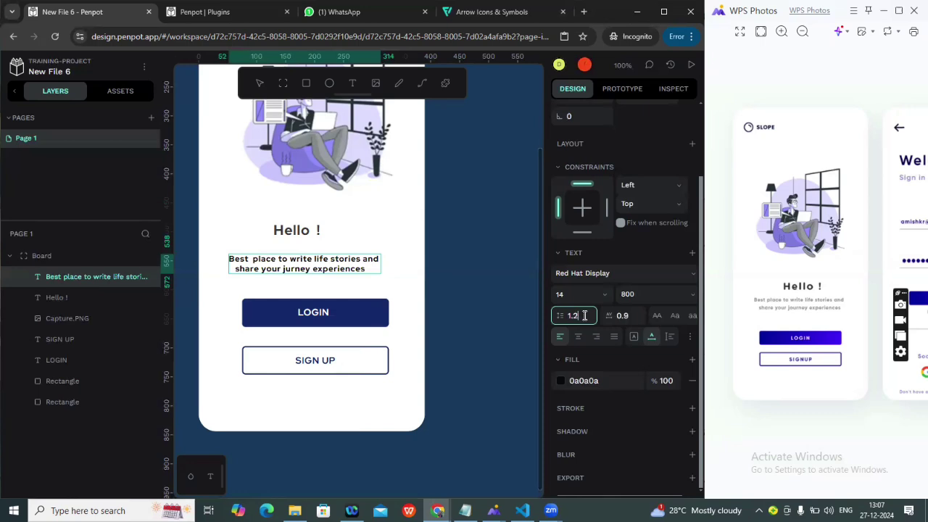
- Try line heights of 1.5 and 1 on the tagline while its text is in edit mode
key("BackSpace")
key("BackSpace")
key("Return")
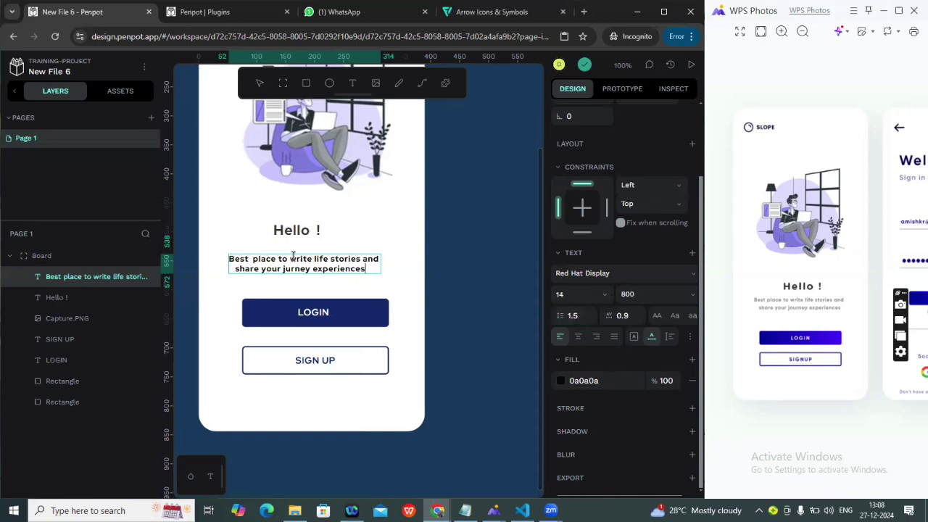
scroll(293, 254, "up", 3, "ctrl")
scroll(224, 223, "down", 2)
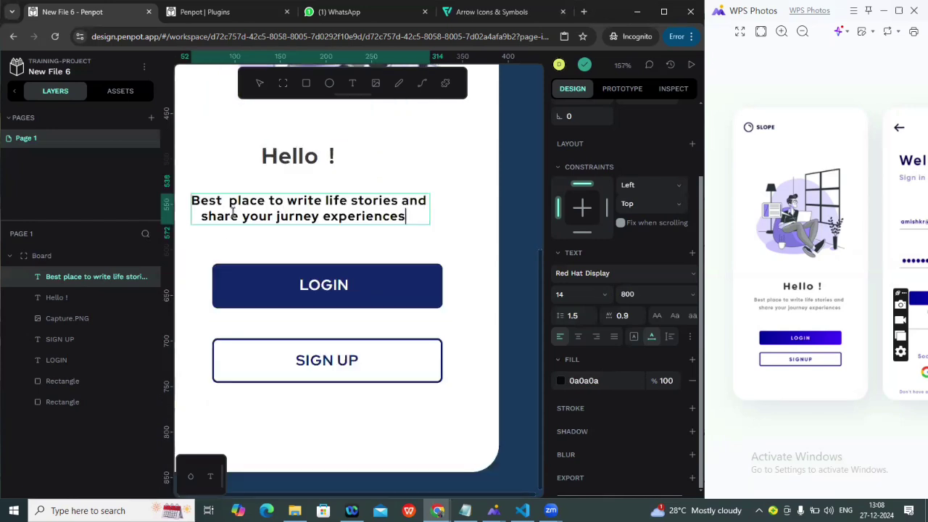
left_click(584, 314)
left_click(590, 314)
key("Return")
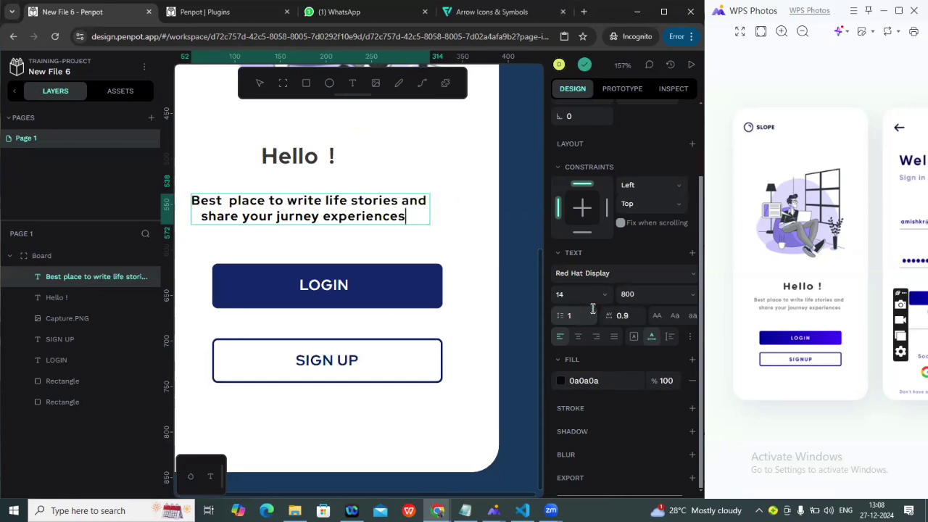
key("Return")
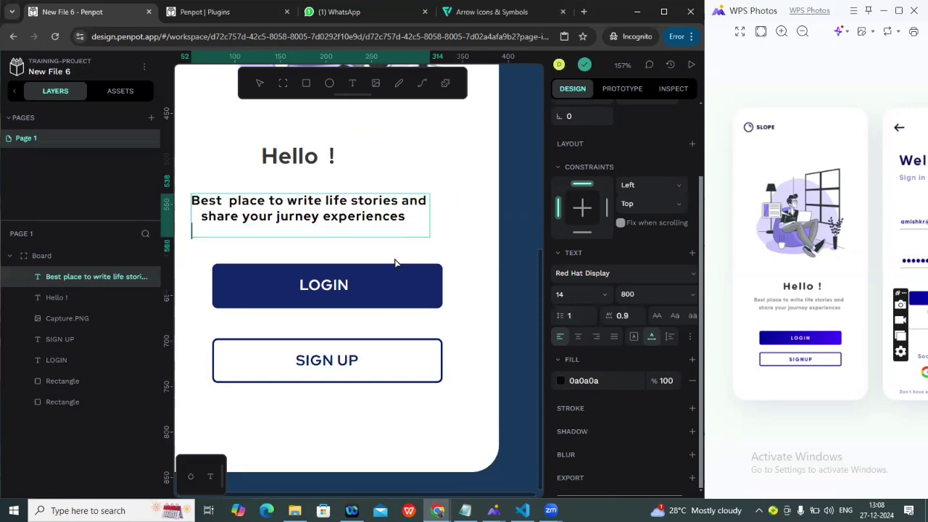
left_click(580, 317)
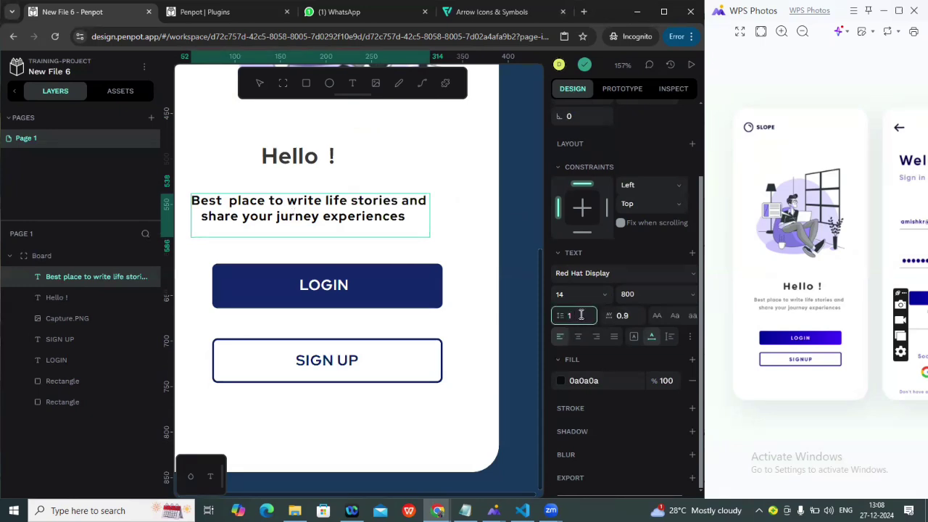
key("Return")
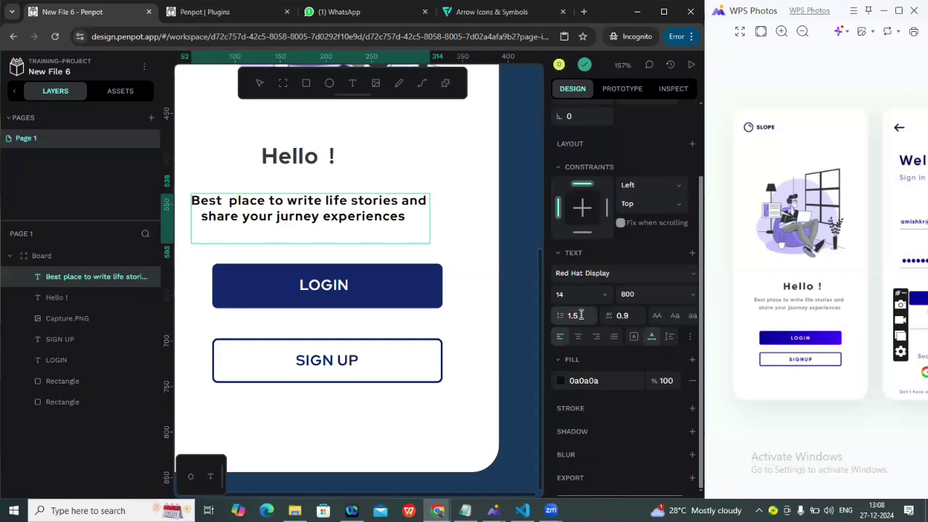
scroll(581, 315, "down", 3)
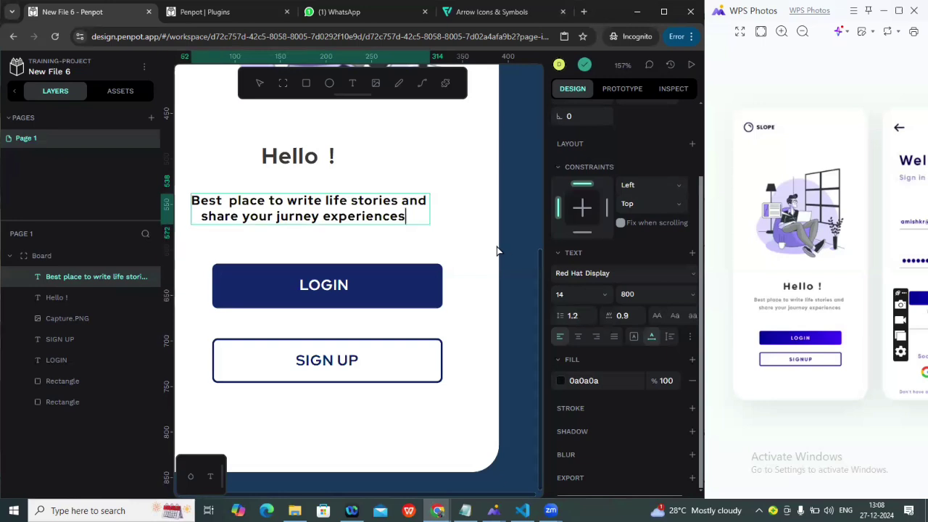
- Leave text editing and set the tagline's line height to 1.5
left_click(587, 319)
key("Escape")
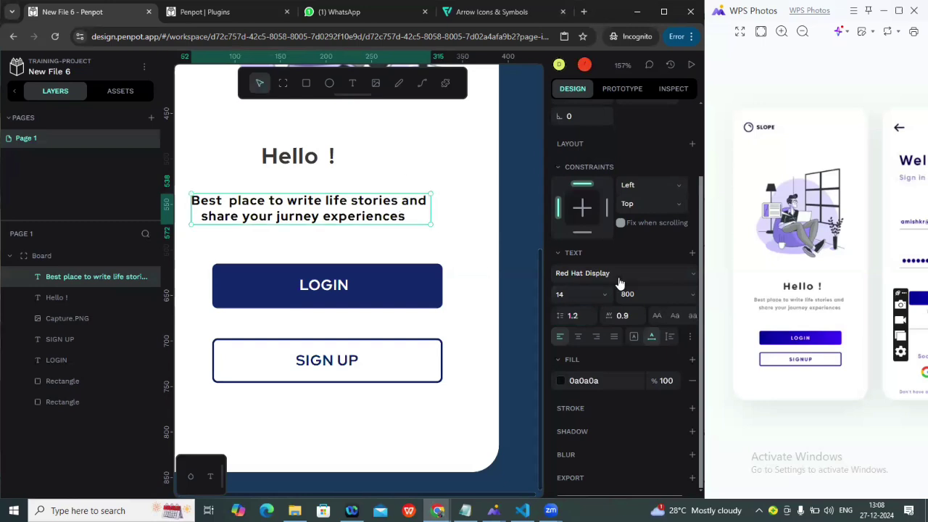
type("1.5")
key("Return")
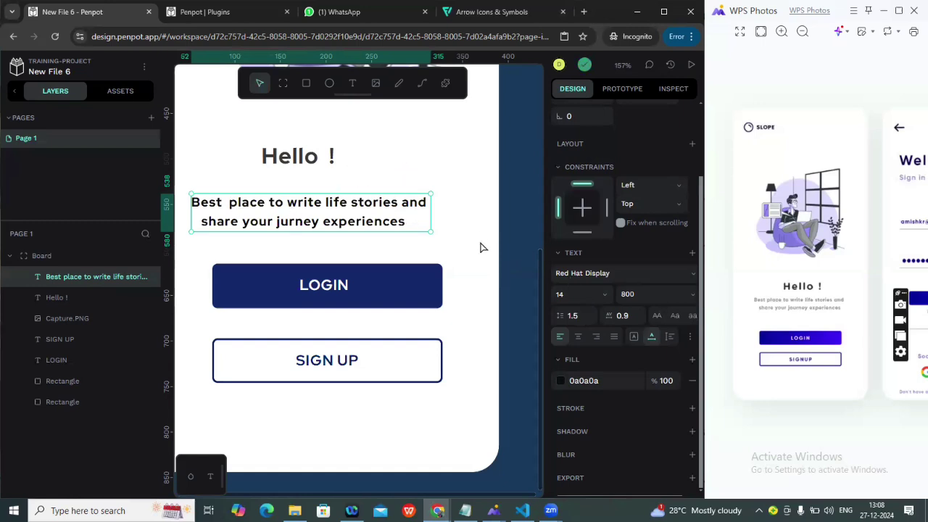
- Move the tagline to about X 75, Y 532 and the "Hello !" heading to about X 166, Y 489 to centre them above LOGIN
key("shift+0")
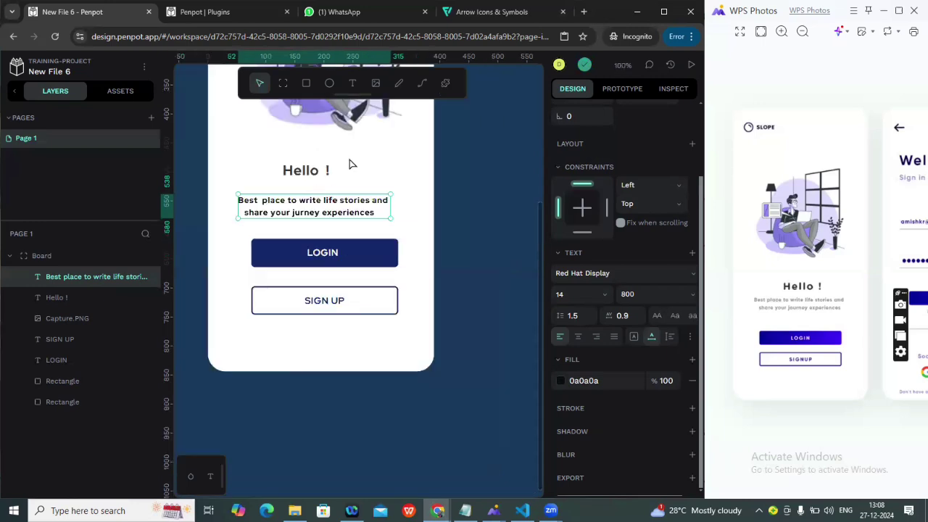
key("Escape")
left_click(310, 211)
left_click_drag(310, 210, 325, 206)
left_click_drag(316, 173, 337, 176)
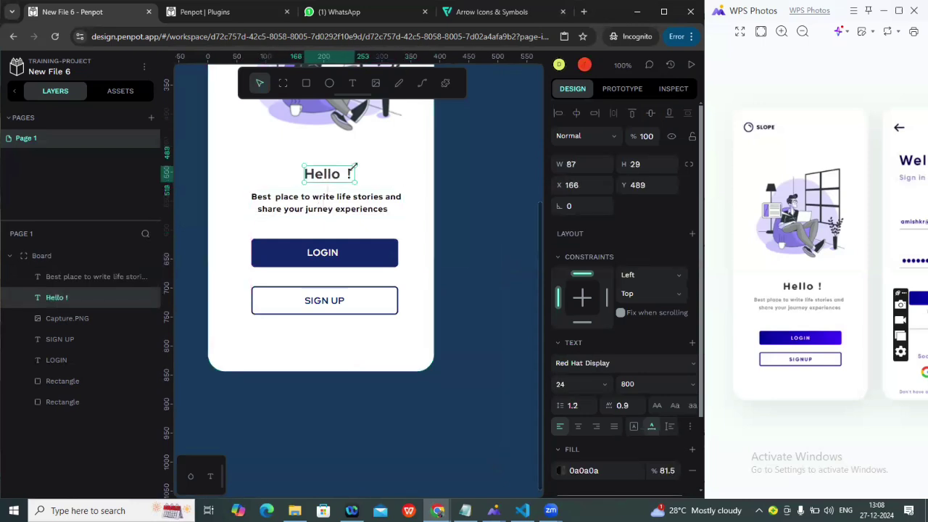
left_click(371, 165)
- Lower the fill opacity of the tagline text to about 56%
scroll(376, 200, "up", 4)
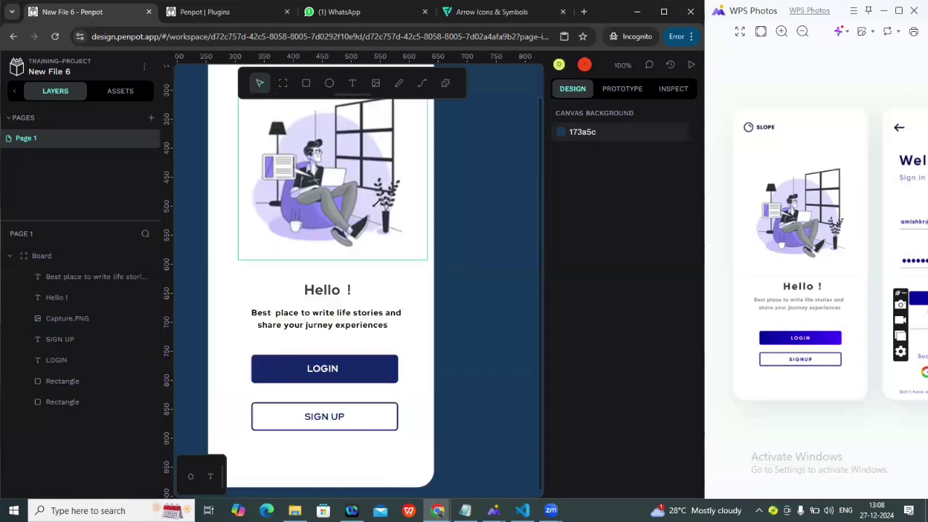
left_click(298, 309)
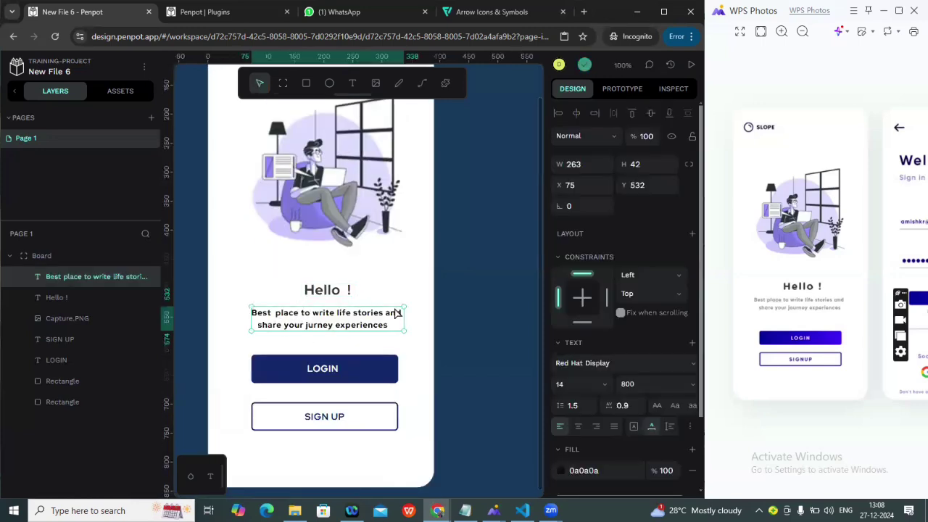
left_click(560, 472)
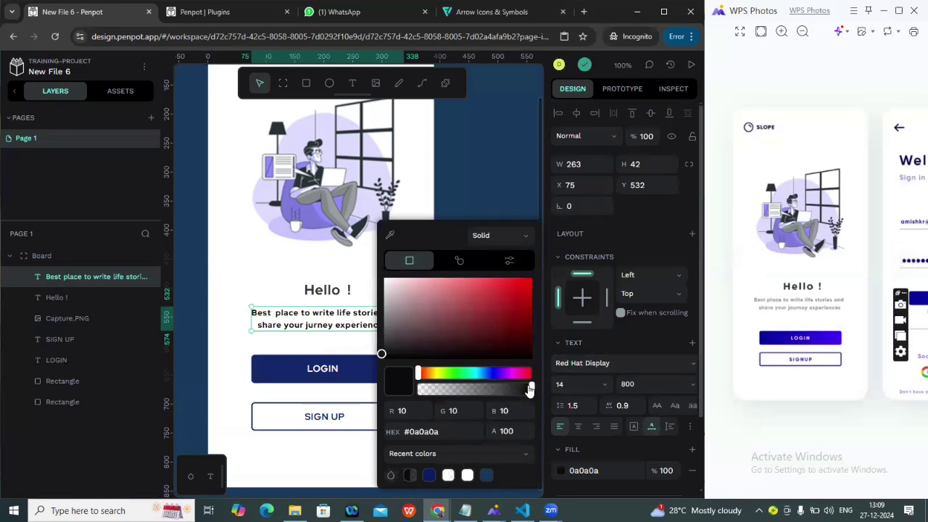
left_click_drag(527, 390, 482, 386)
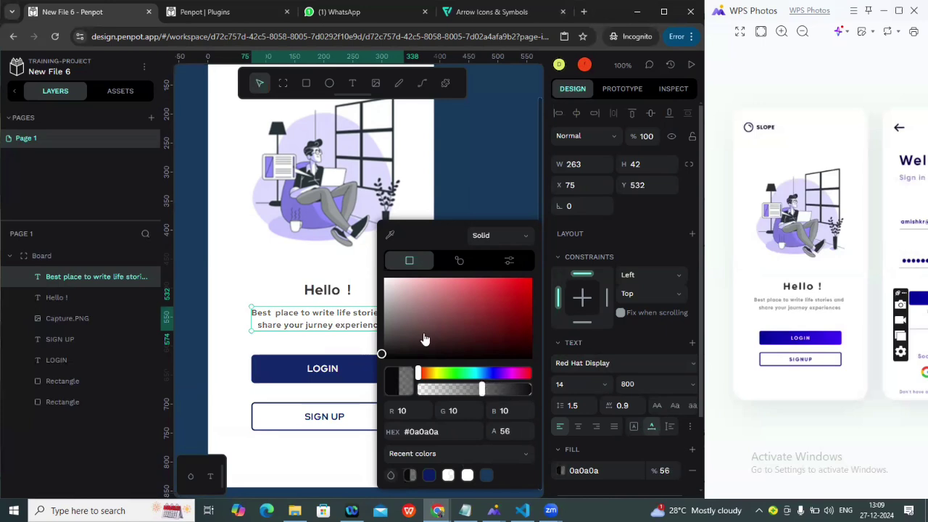
left_click(277, 274)
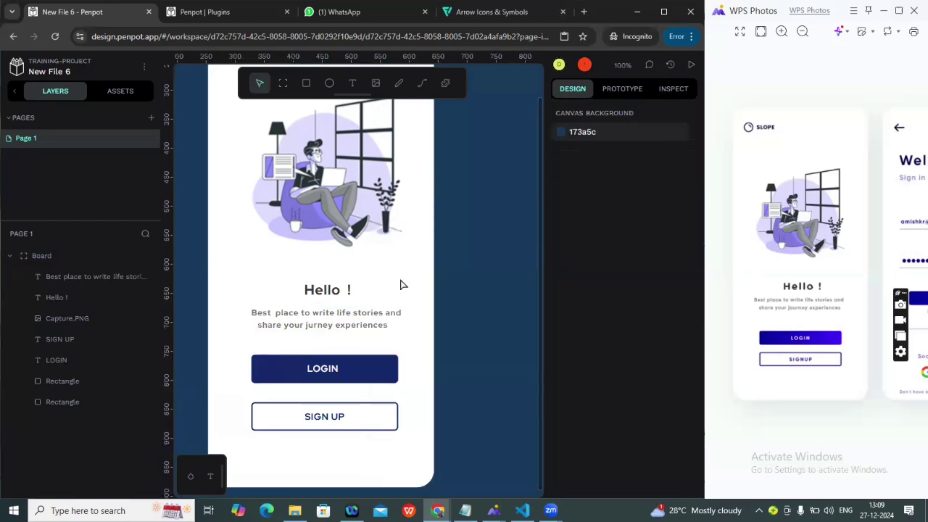
- Compare the whole board with the reference image and examine the reference's Welcome sign-in screen
scroll(401, 284, "down", 2, "ctrl")
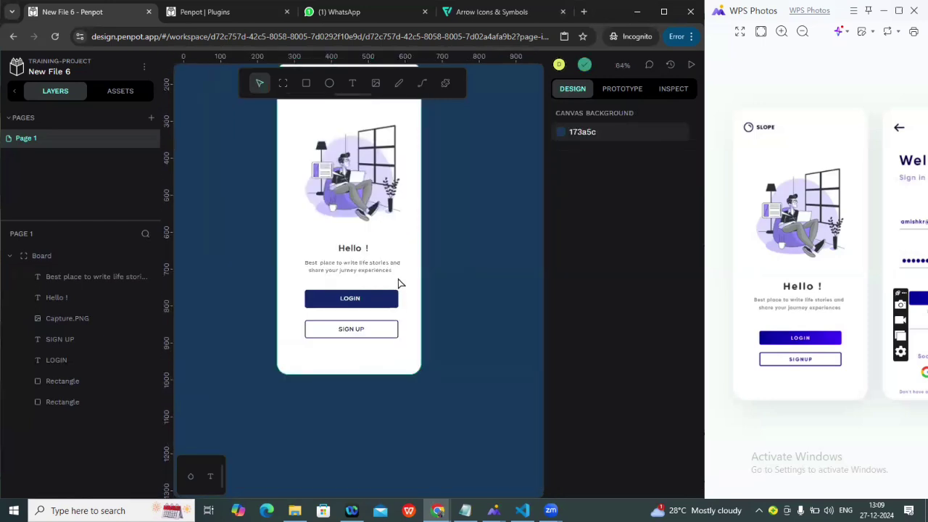
scroll(402, 283, "up", 2)
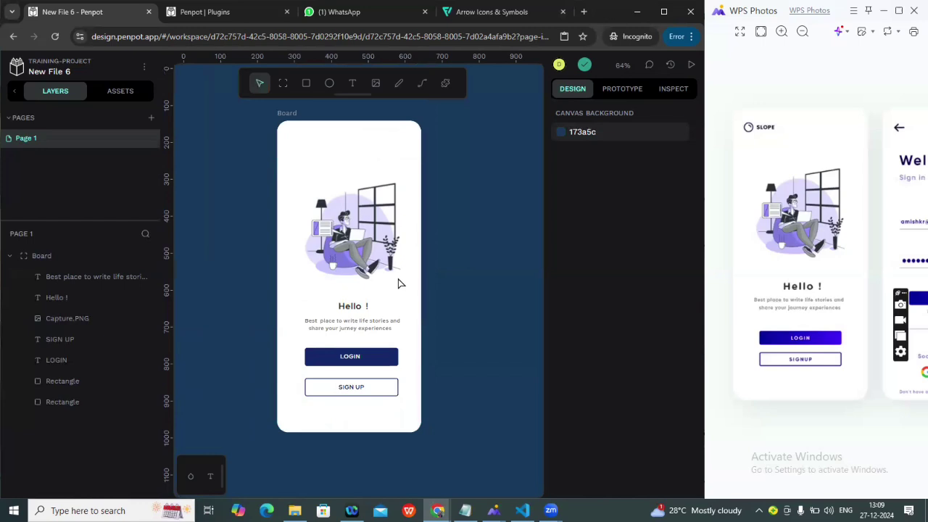
scroll(475, 270, "down", 2)
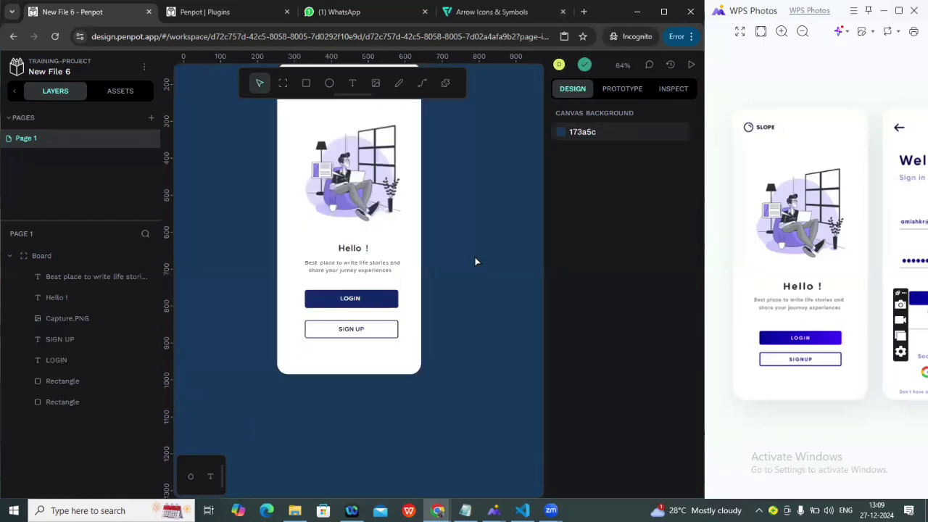
scroll(479, 263, "up", 2)
scroll(468, 258, "down", 2)
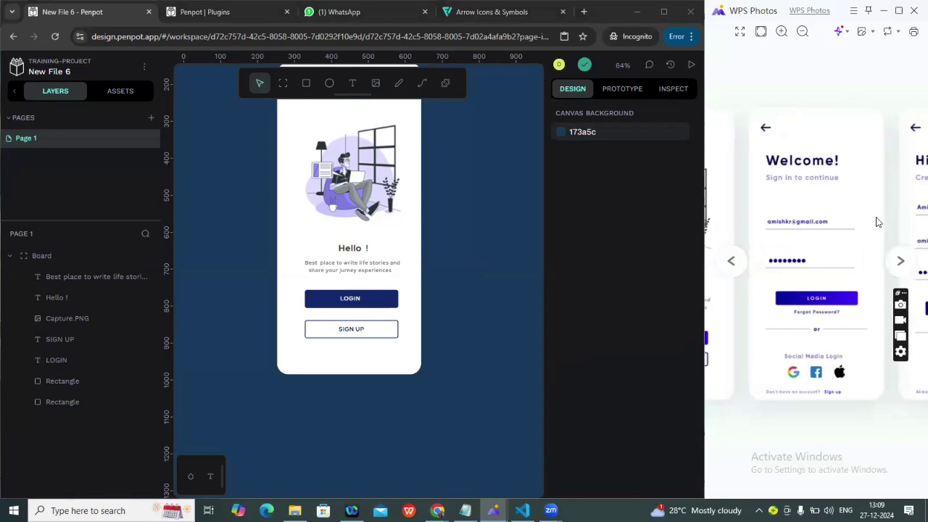
scroll(477, 258, "down", 1)
scroll(478, 257, "up", 2)
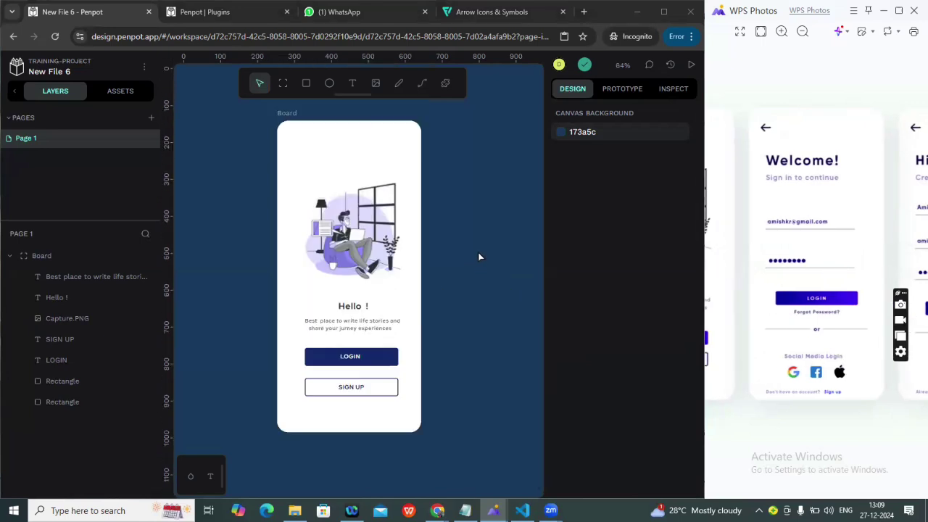
scroll(481, 260, "down", 1)
scroll(486, 270, "up", 1)
- Duplicate the start screen board as the base for a second screen
left_click(34, 255)
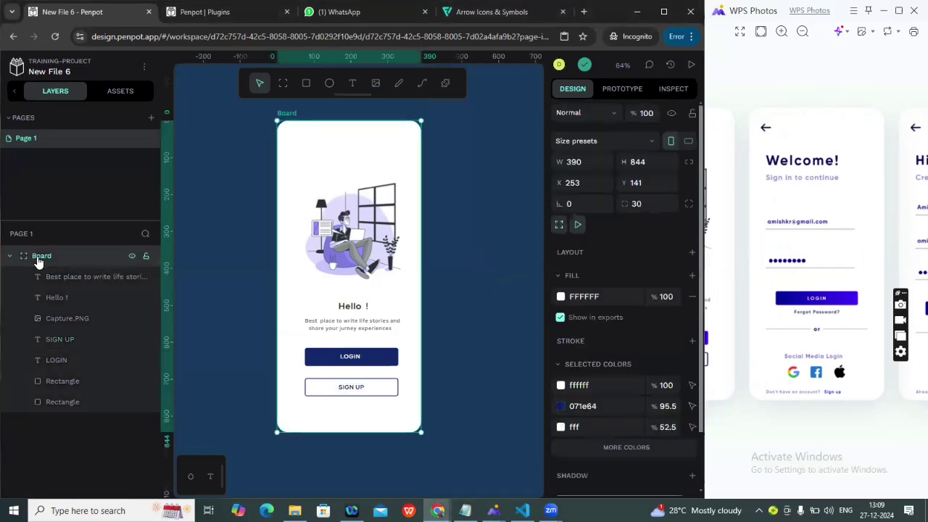
right_click(37, 255)
left_click(60, 121)
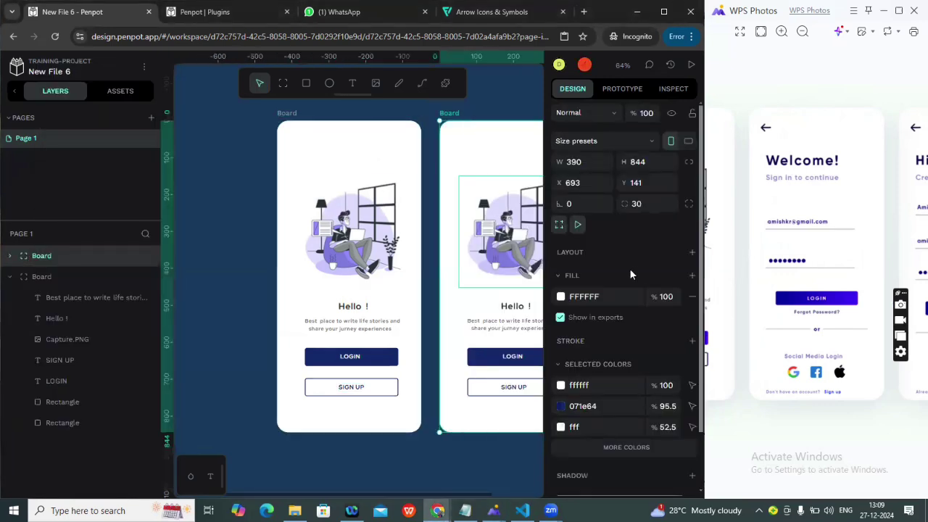
scroll(378, 493, "right", 3)
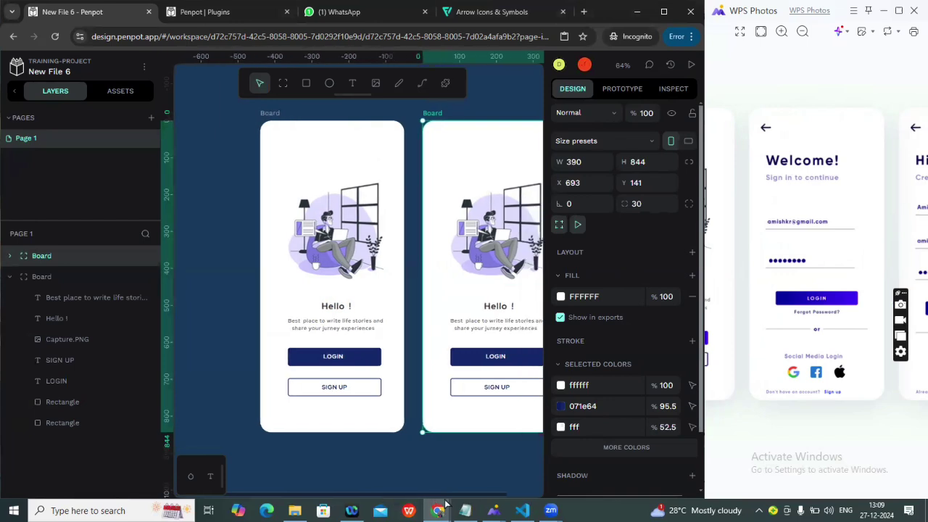
left_click(406, 222)
right_click(419, 225)
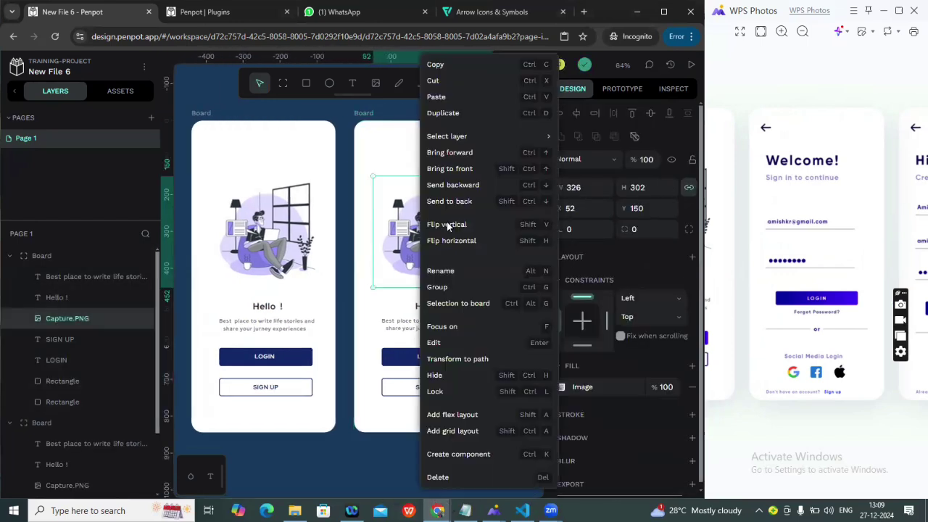
left_click(442, 113)
right_click(400, 247)
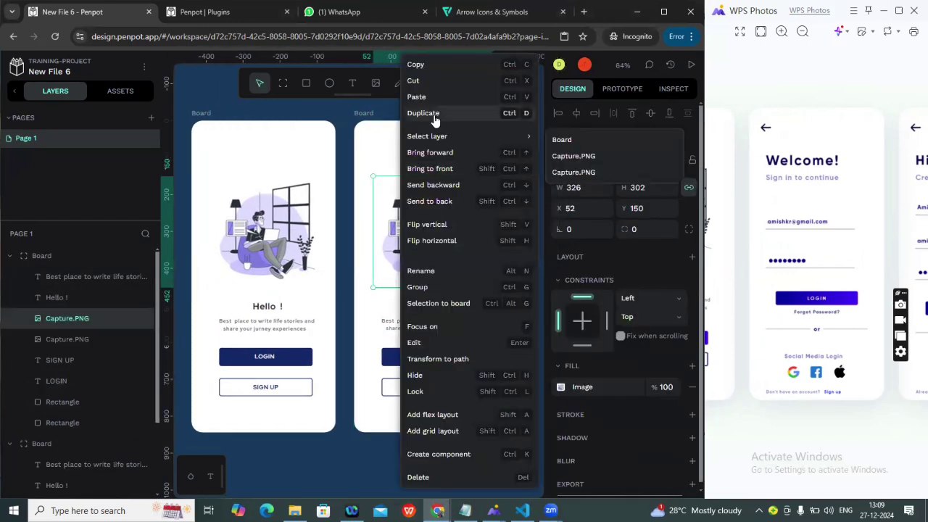
left_click(421, 478)
- Delete the illustration, the tagline and the "Hello !" heading from the duplicated board
right_click(399, 254)
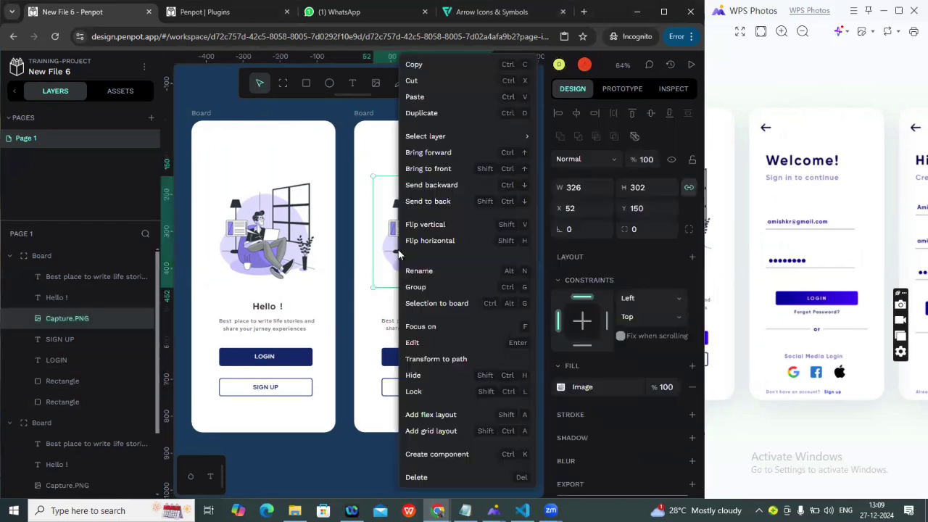
left_click(417, 478)
right_click(413, 312)
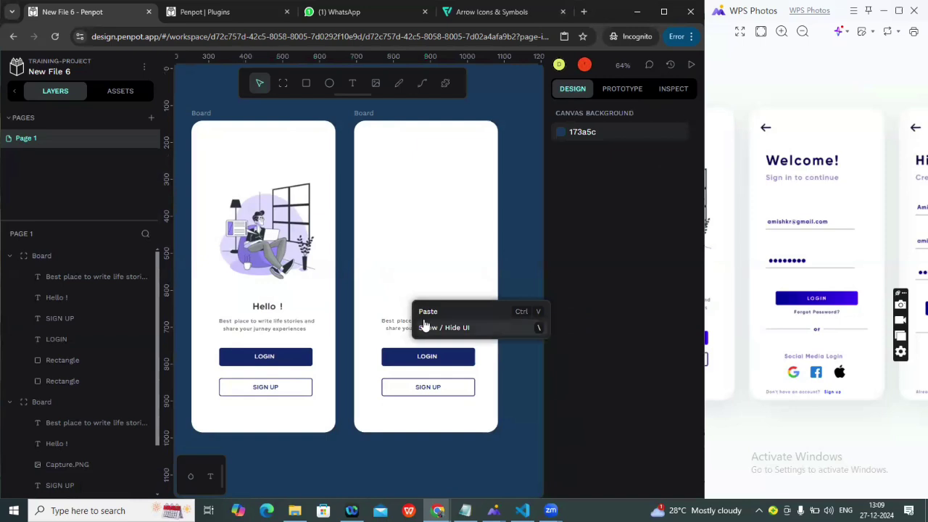
right_click(402, 327)
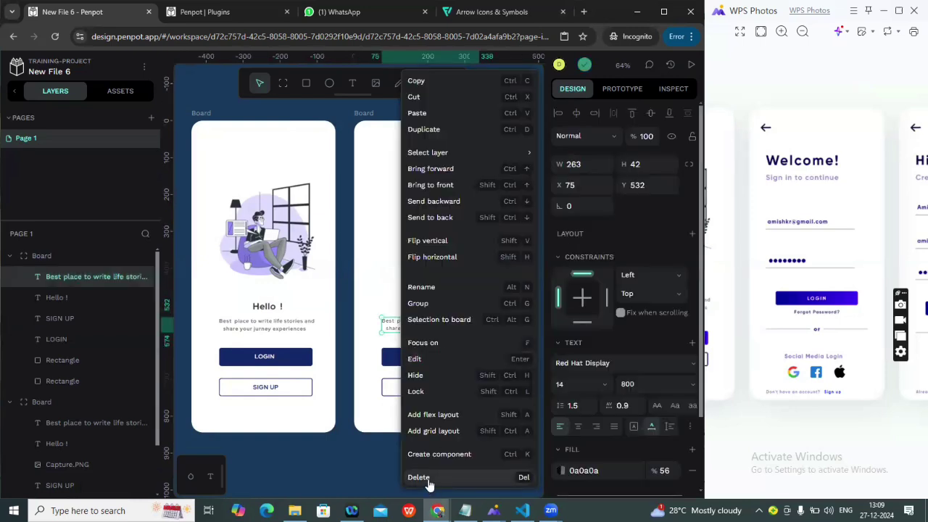
left_click(428, 477)
right_click(421, 307)
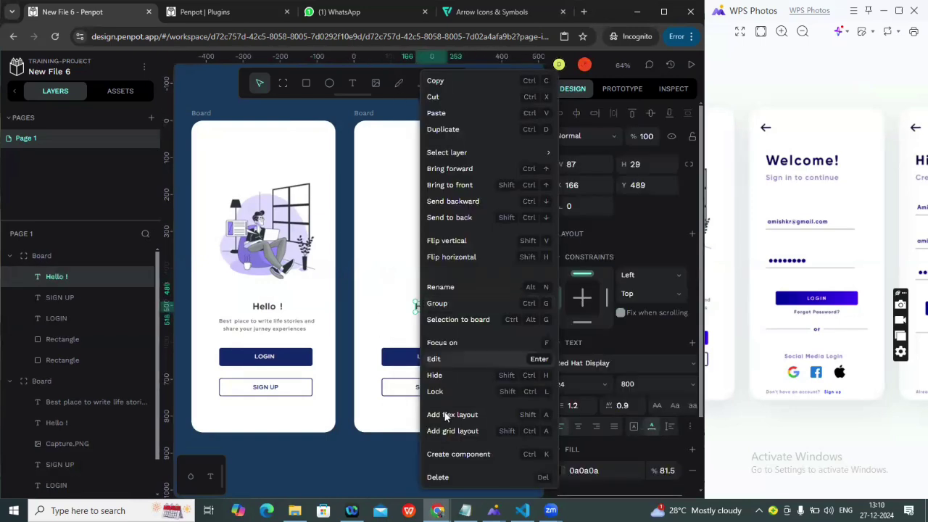
left_click(439, 477)
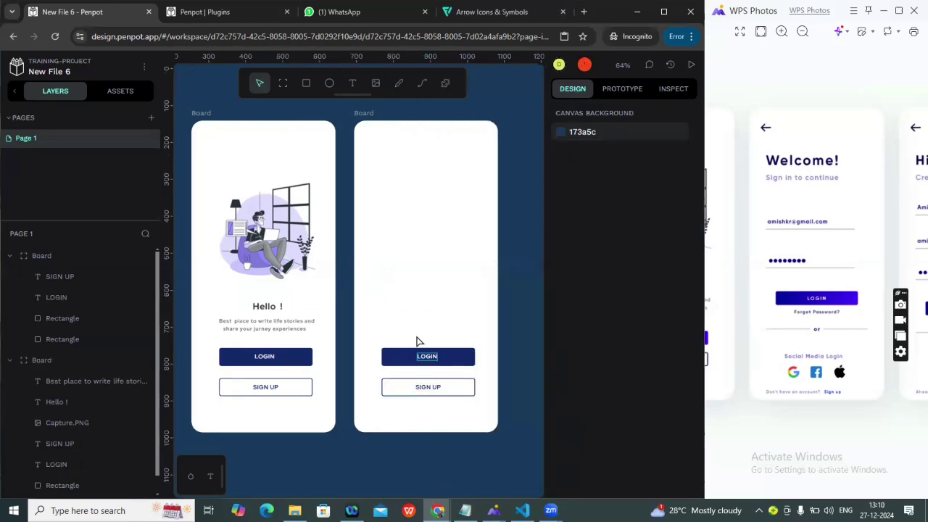
- Delete the SIGN UP button's outlined rectangle and its label from the duplicated board
right_click(396, 387)
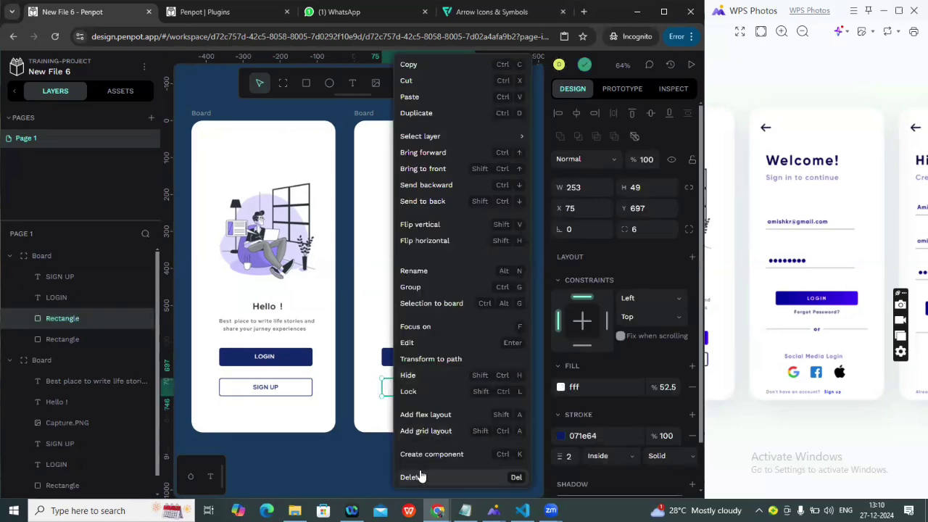
left_click(423, 477)
right_click(429, 387)
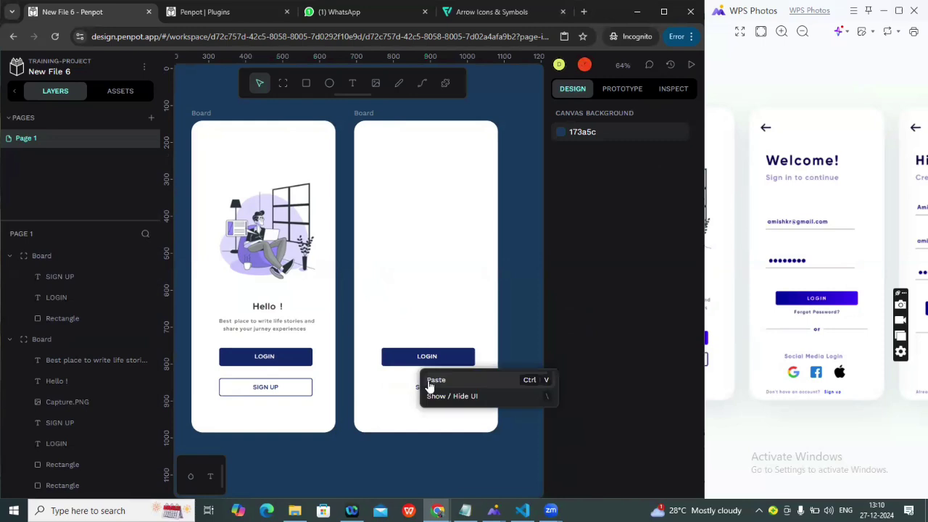
left_click(415, 386)
left_click(423, 388)
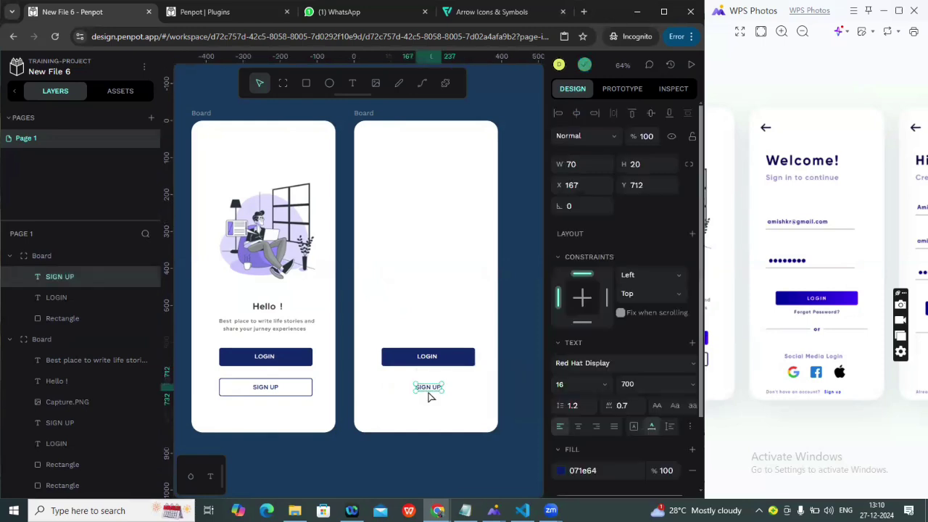
right_click(429, 389)
left_click(428, 475)
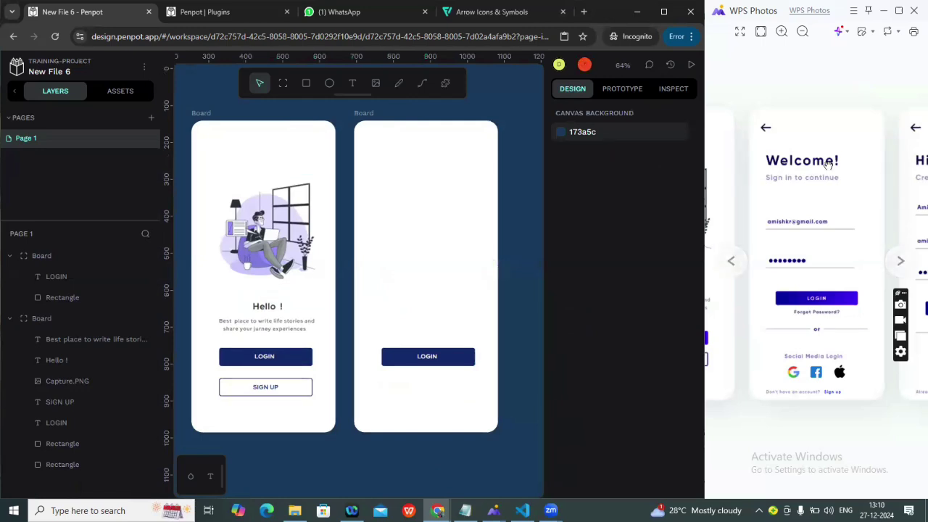
- Add the heading text "Welcome !" in the upper part of the duplicated board at about X 51, Y 144
left_click(352, 83)
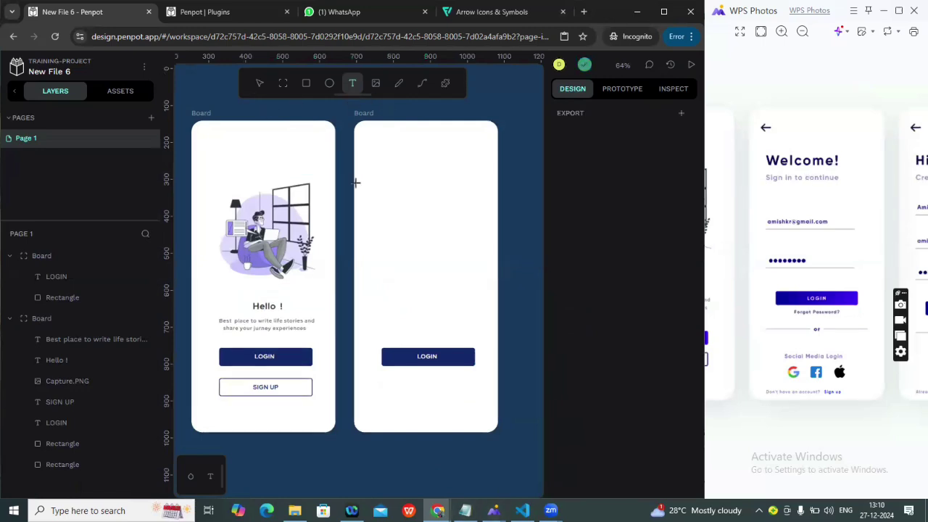
left_click(370, 171)
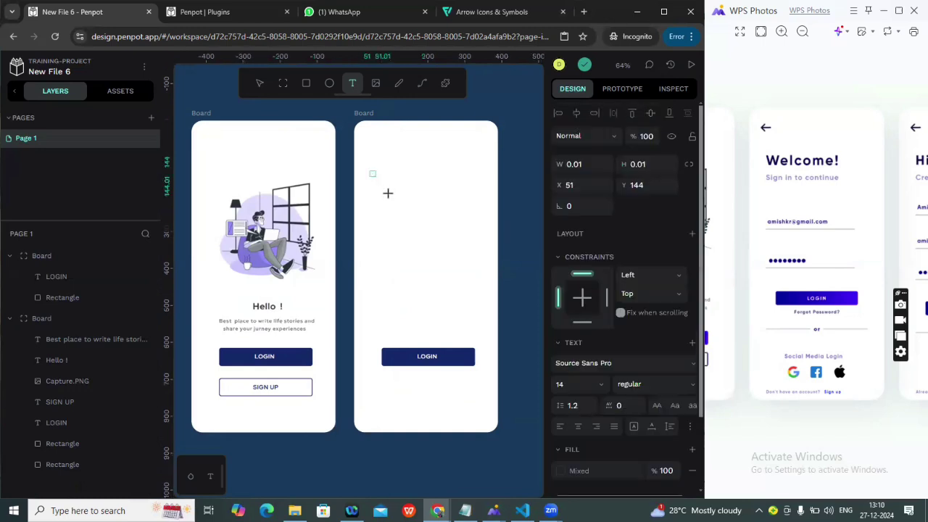
type("We")
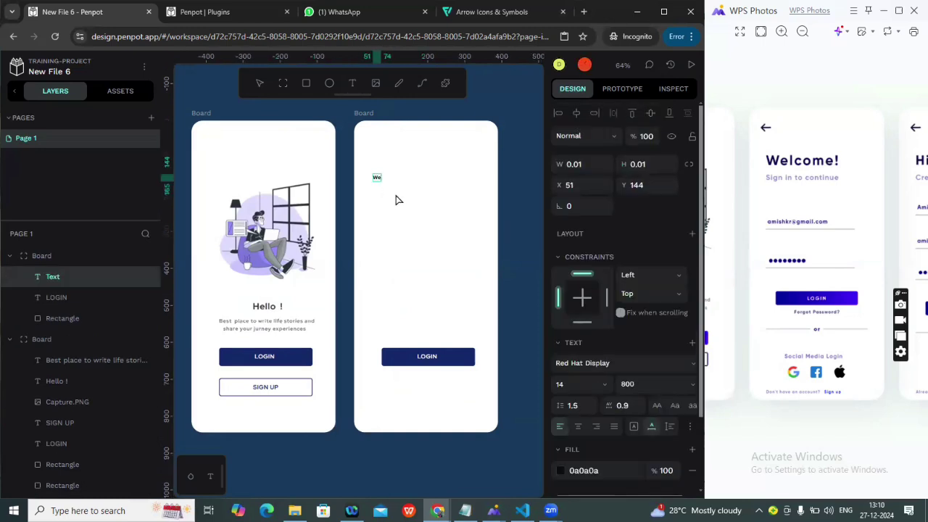
type("lcome")
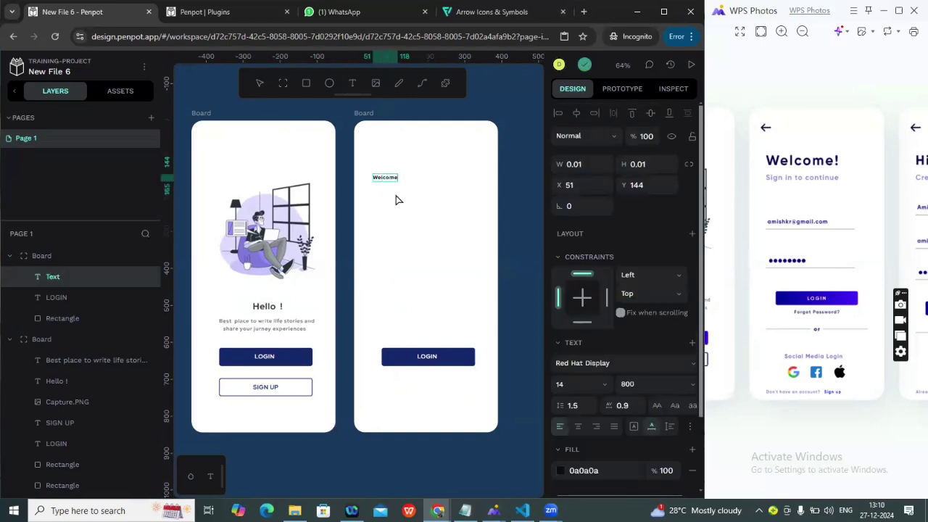
type(" !")
scroll(434, 213, "up", 2)
key("shift+0")
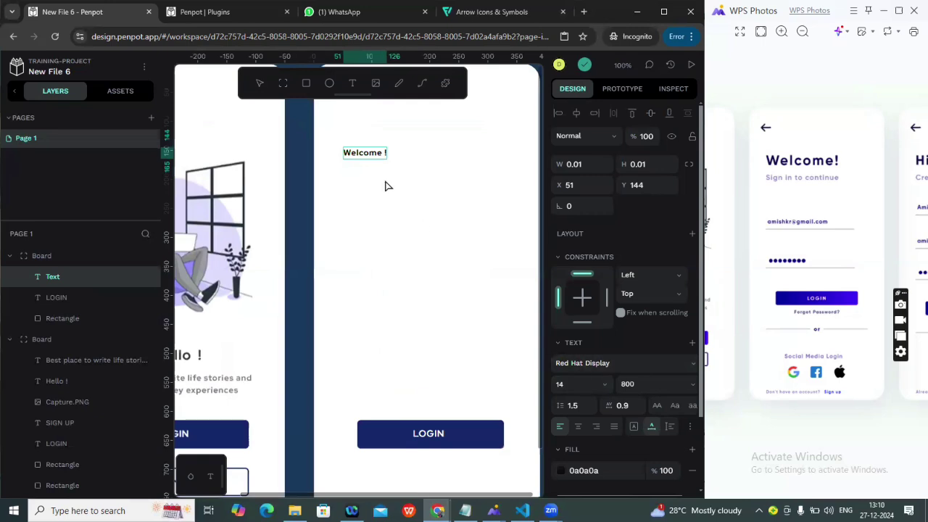
key("Escape")
- Set the font size of the "Welcome !" heading to 36
left_click(603, 390)
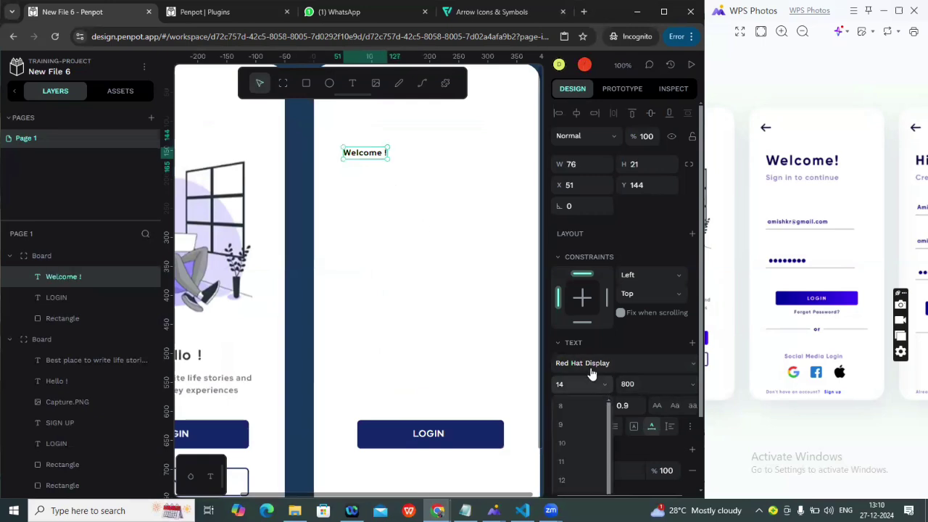
scroll(582, 473, "down", 1)
scroll(582, 473, "down", 3)
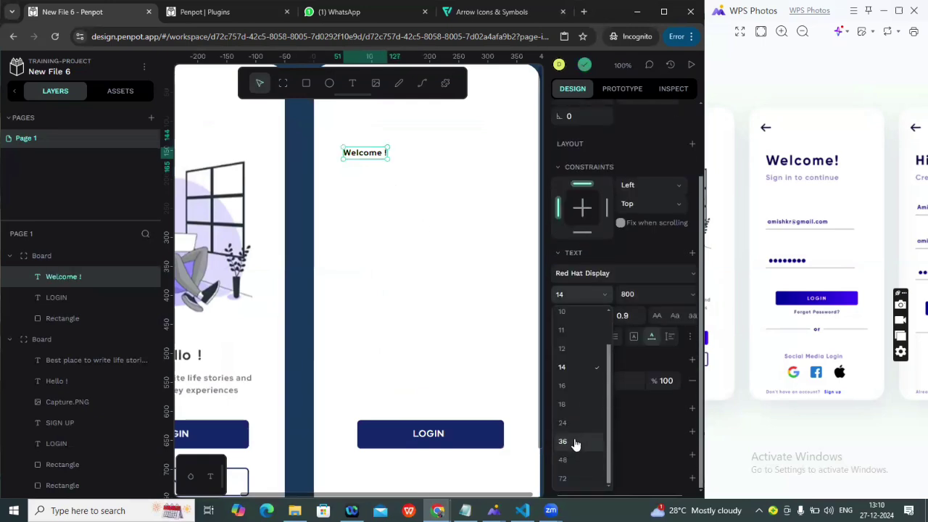
left_click(570, 444)
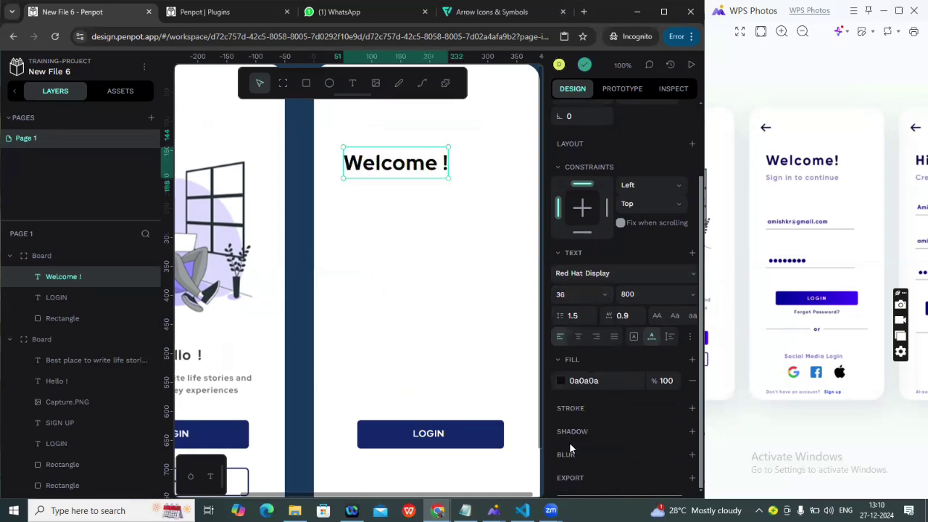
left_click(377, 230)
- Move the "Welcome !" heading to about X 45, Y 82 and set its font size to 24
scroll(401, 244, "up", 2)
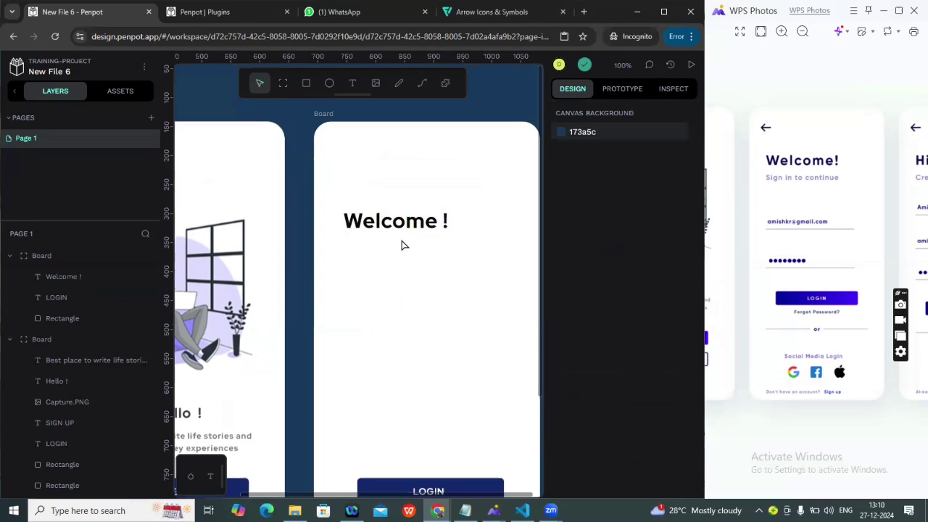
left_click(394, 206)
left_click_drag(394, 205, 394, 186)
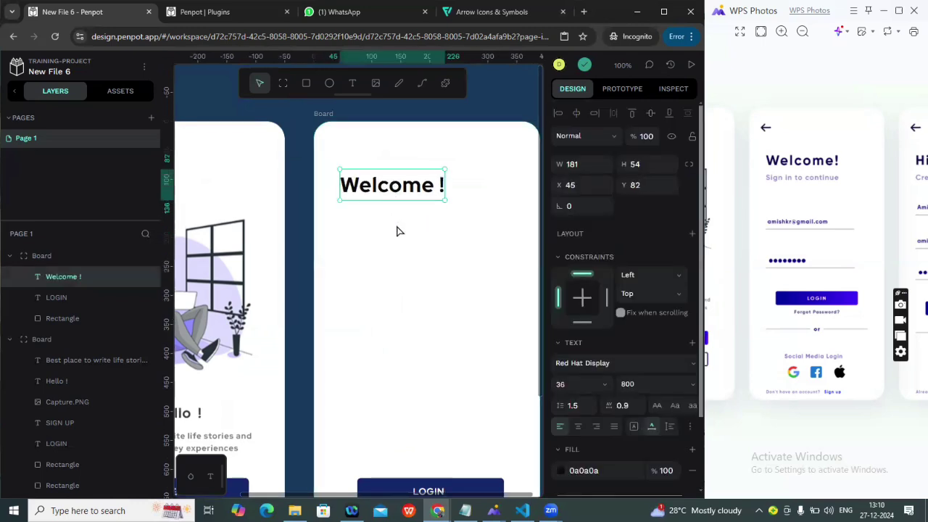
left_click(605, 388)
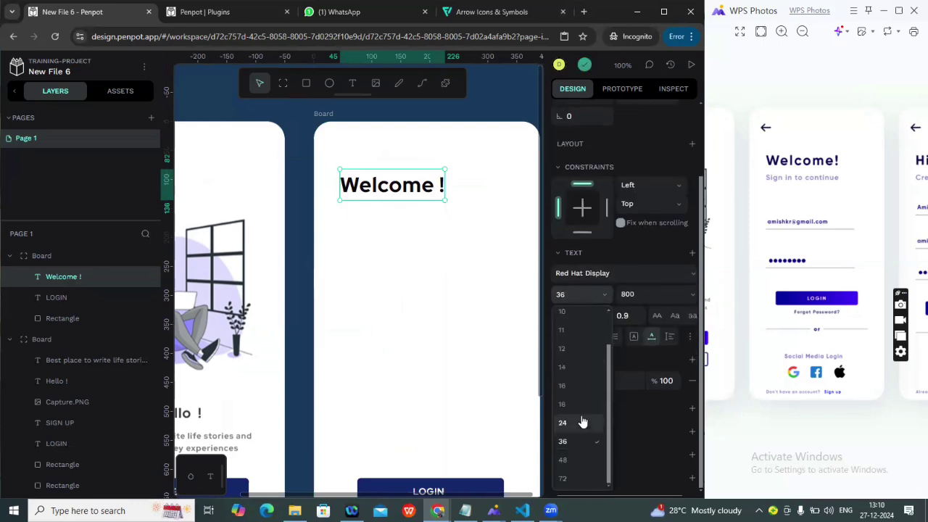
left_click(575, 427)
left_click(407, 259)
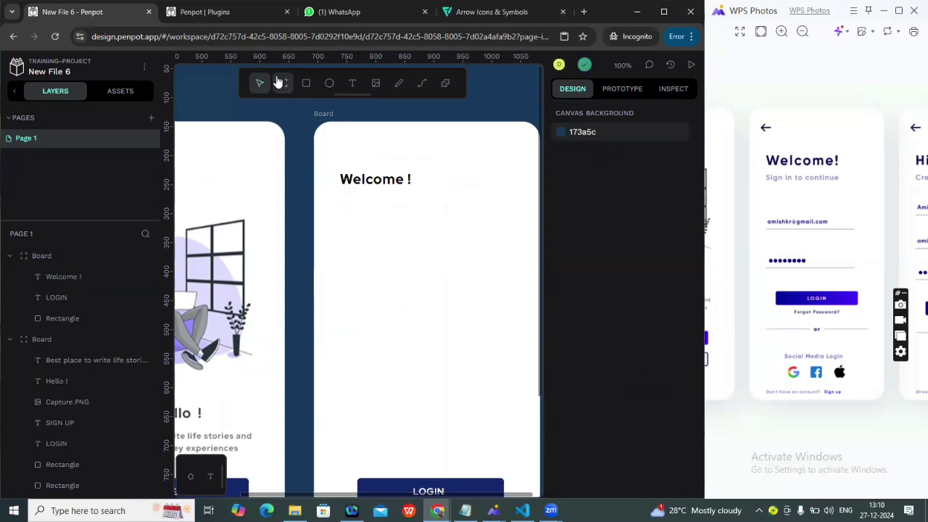
- Add the text "Sign in to continue" below the "Welcome !" heading at about X 45, Y 139
left_click(354, 84)
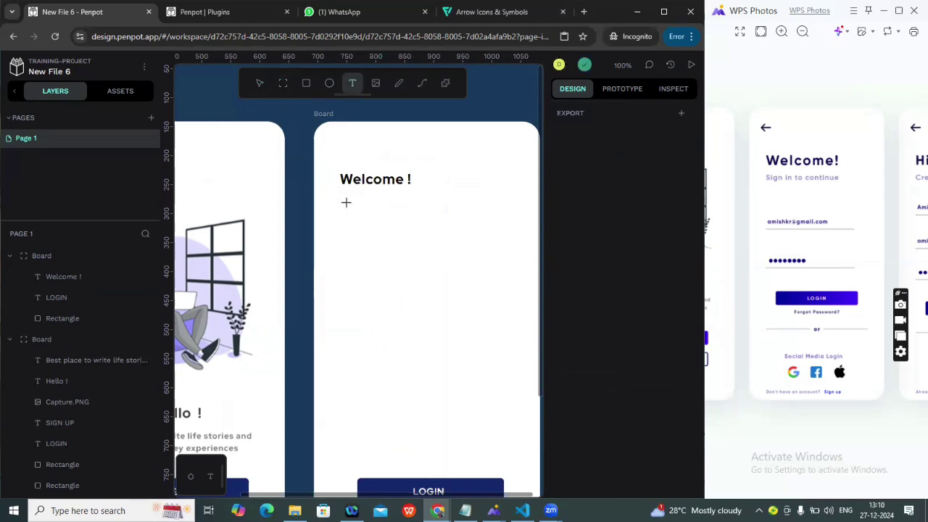
left_click(342, 200)
type("Sign In to continue")
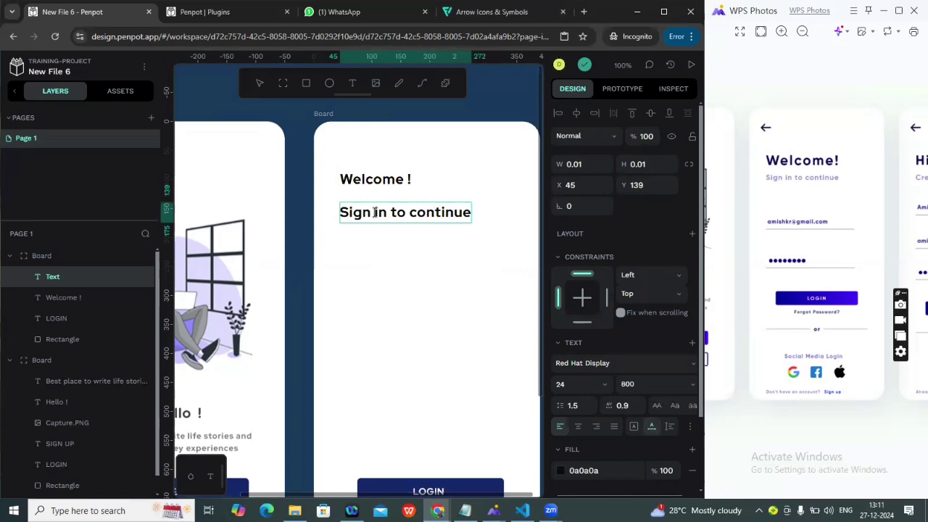
- Open the font size choices for the "Sign in to continue" text
left_click(607, 391)
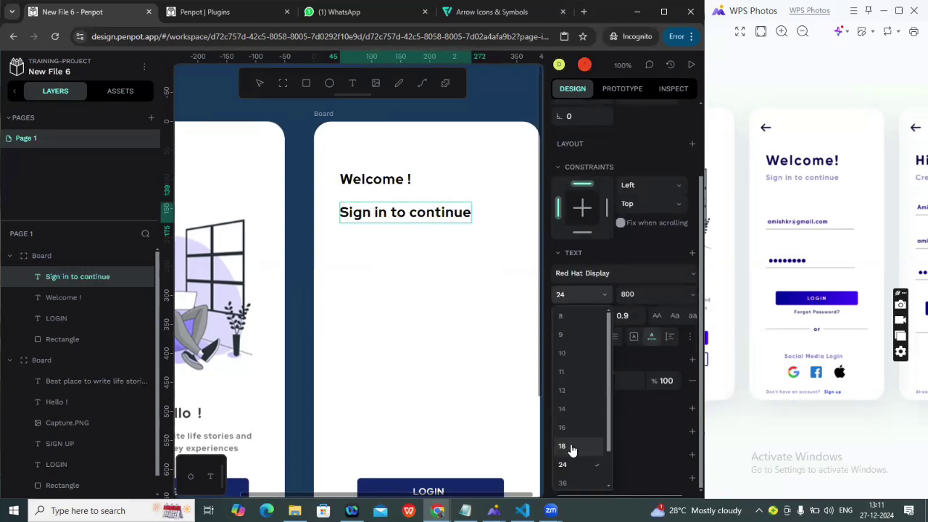
- Set the "Sign in to continue" text to font size 16 and place it directly beneath the "Welcome !" heading at X 45, Y 118
key("Escape")
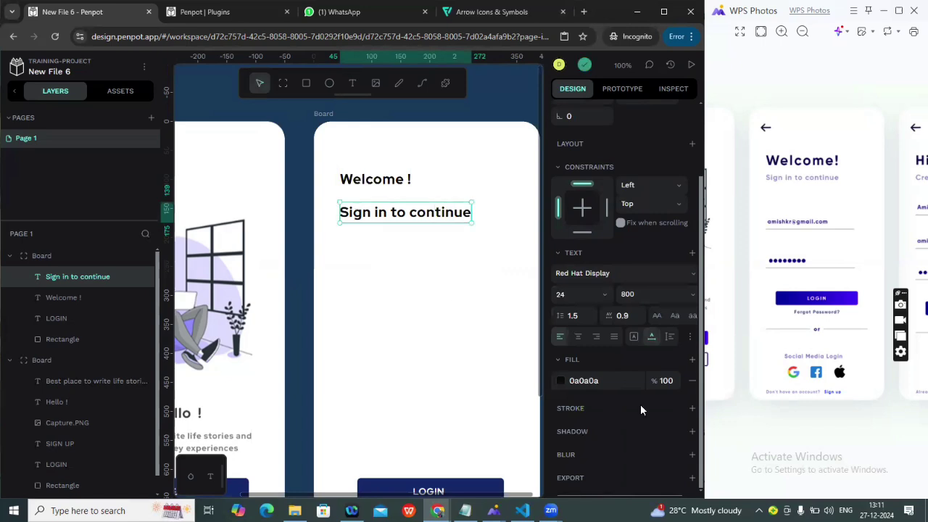
left_click(603, 297)
left_click(568, 406)
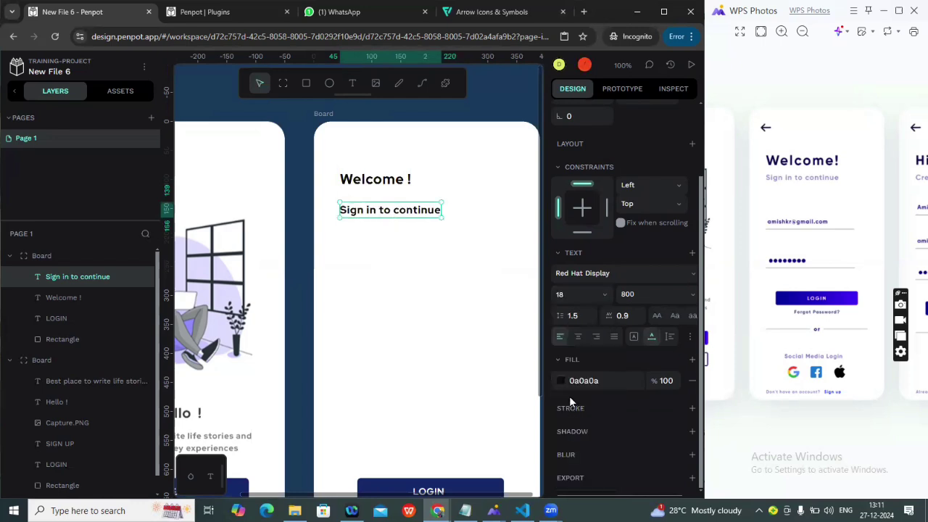
left_click(604, 298)
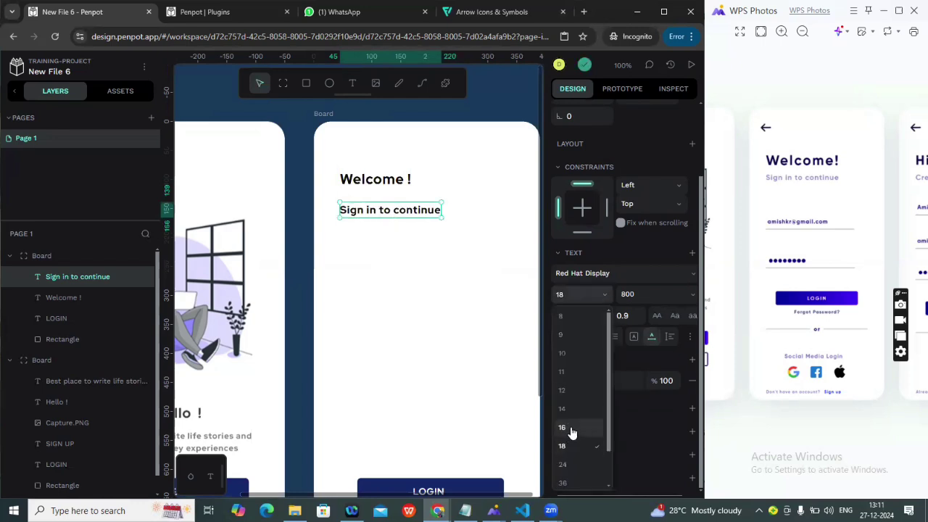
left_click(571, 431)
left_click(395, 245)
left_click_drag(386, 205, 397, 205)
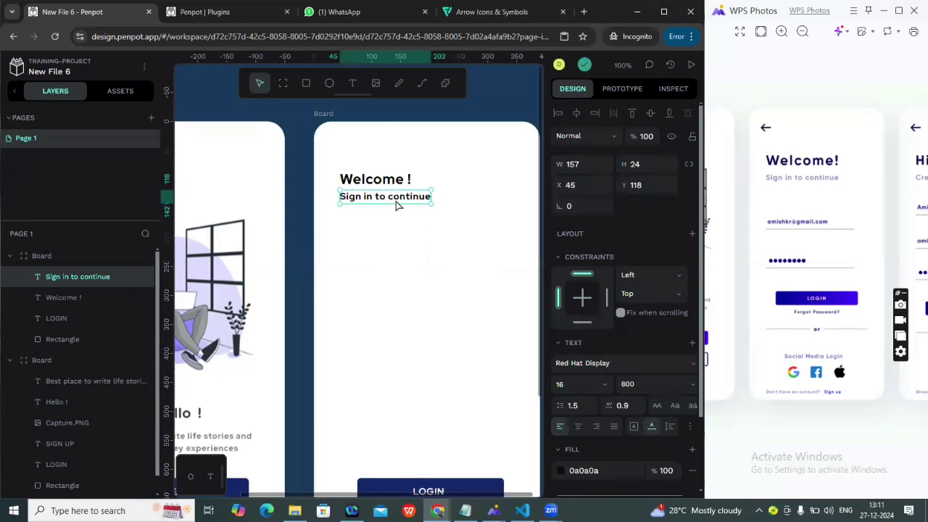
- Lower the fill opacity of the "Sign in to continue" text to 41%
left_click(561, 470)
left_click_drag(523, 391, 473, 390)
left_click_drag(470, 388, 456, 388)
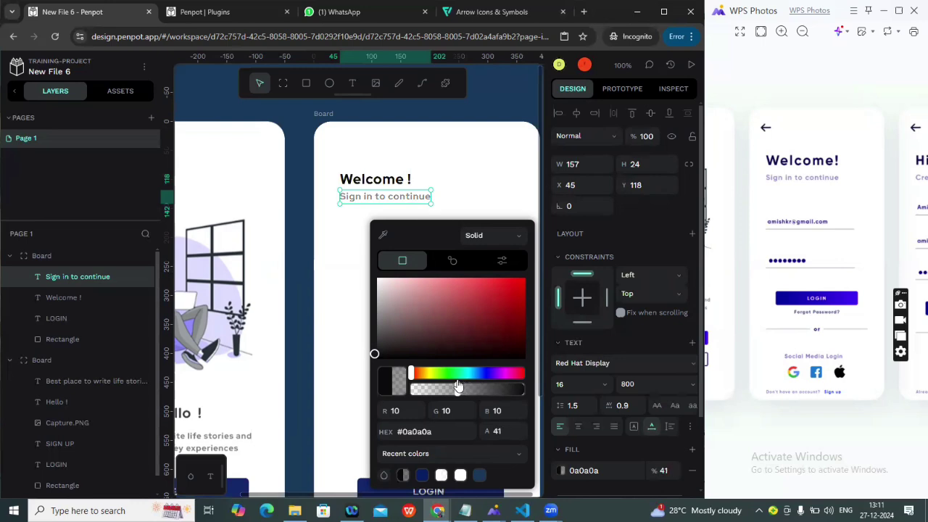
left_click(467, 197)
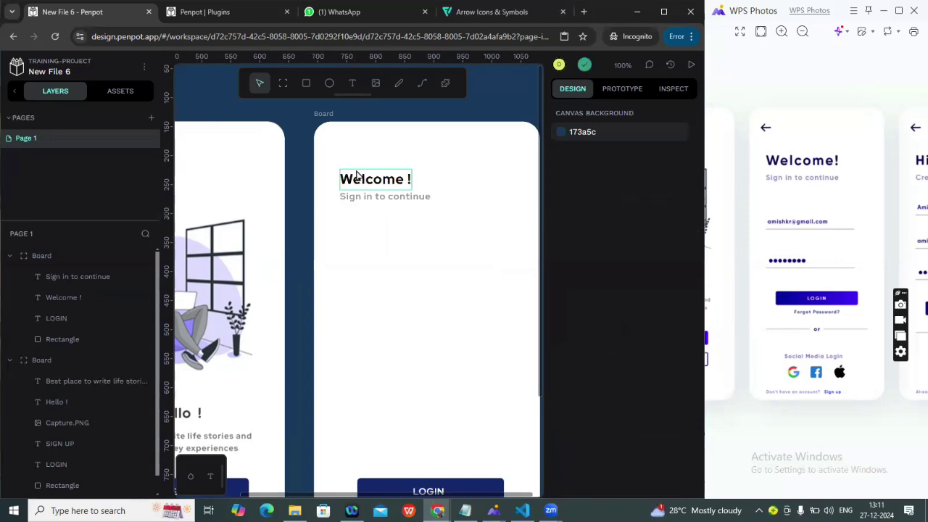
left_click_drag(357, 174, 353, 179)
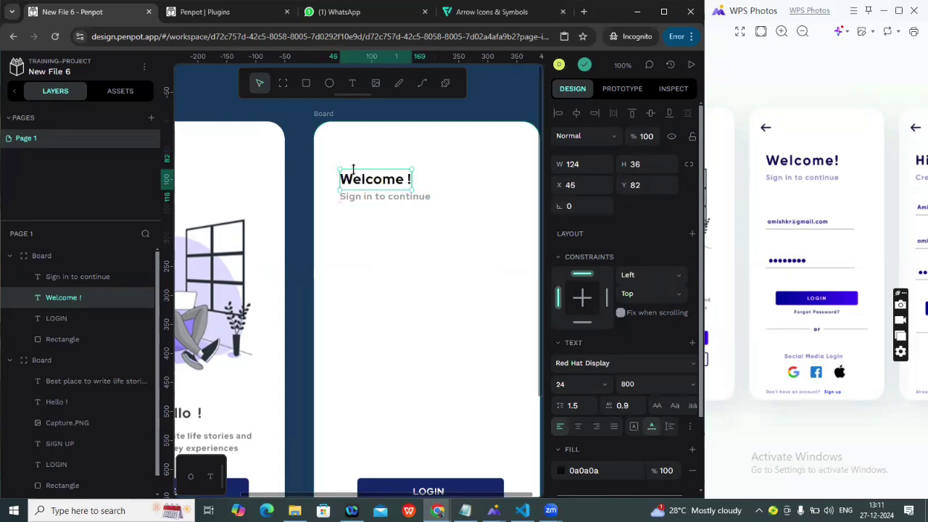
left_click(385, 224)
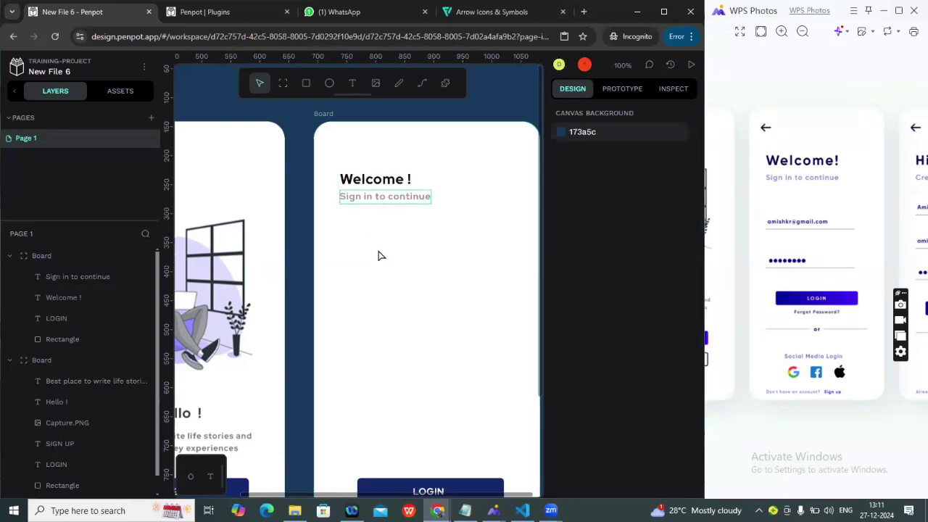
- Draw a nearly horizontal straight path about 266 wide below the "Sign in to continue" text on the second board
scroll(378, 271, "down", 2)
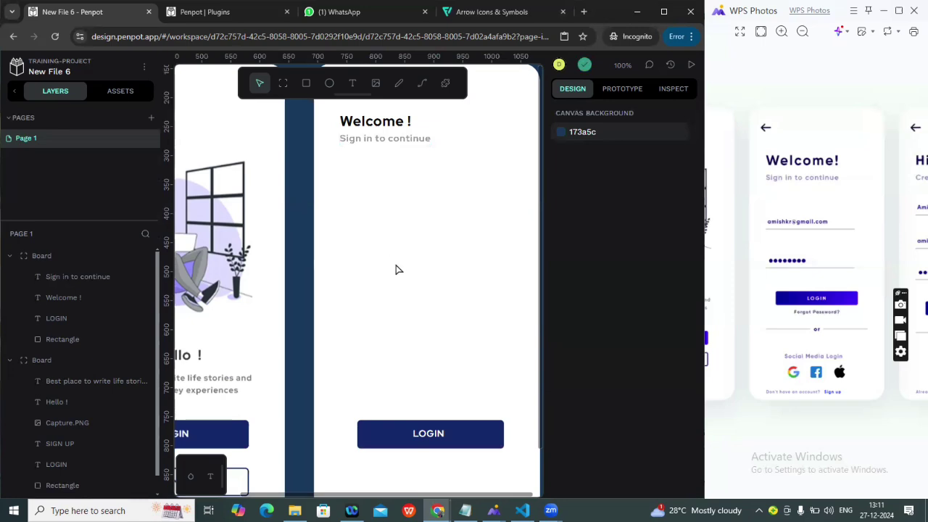
scroll(398, 269, "up", 2)
scroll(476, 259, "down", 2)
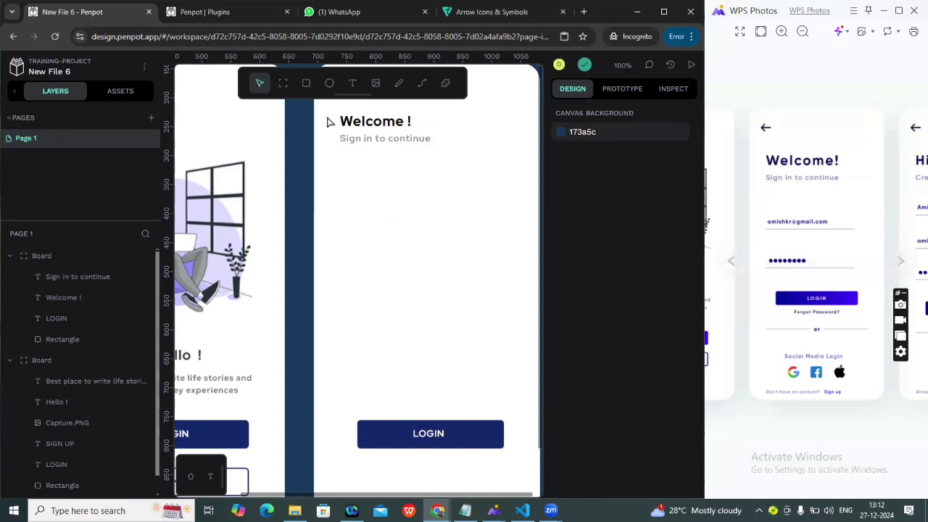
left_click(422, 83)
left_click(362, 173)
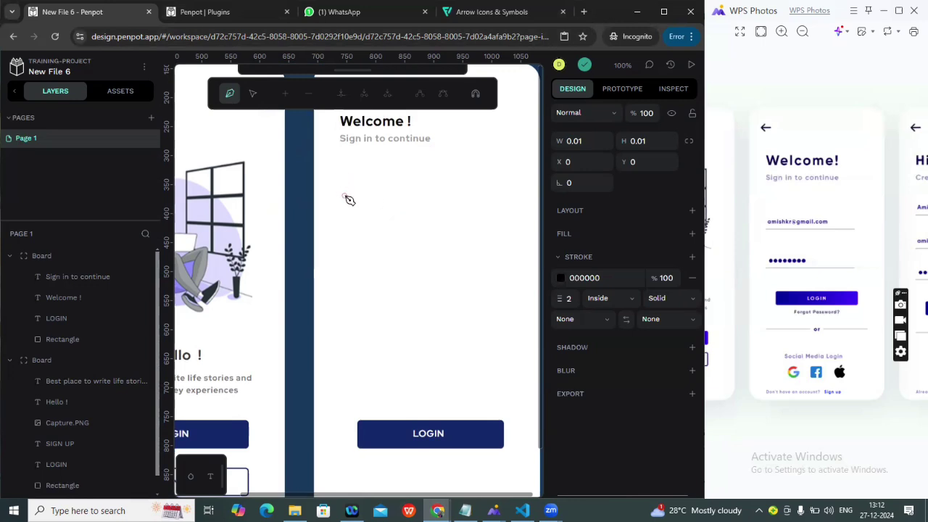
left_click(344, 195)
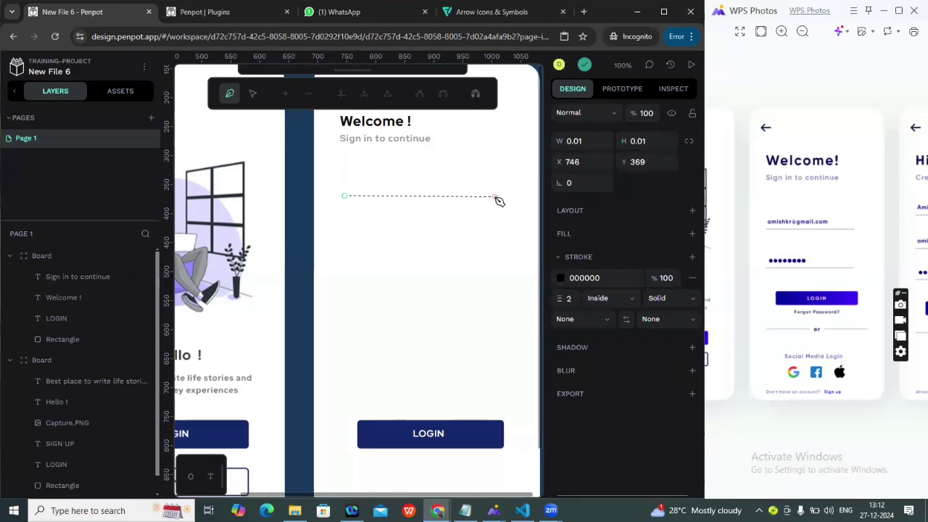
left_click(500, 196)
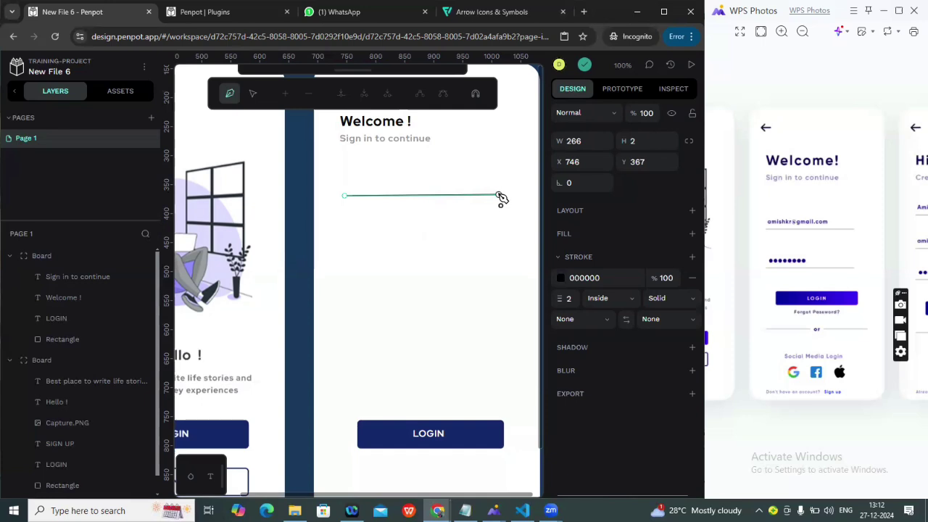
key("Return")
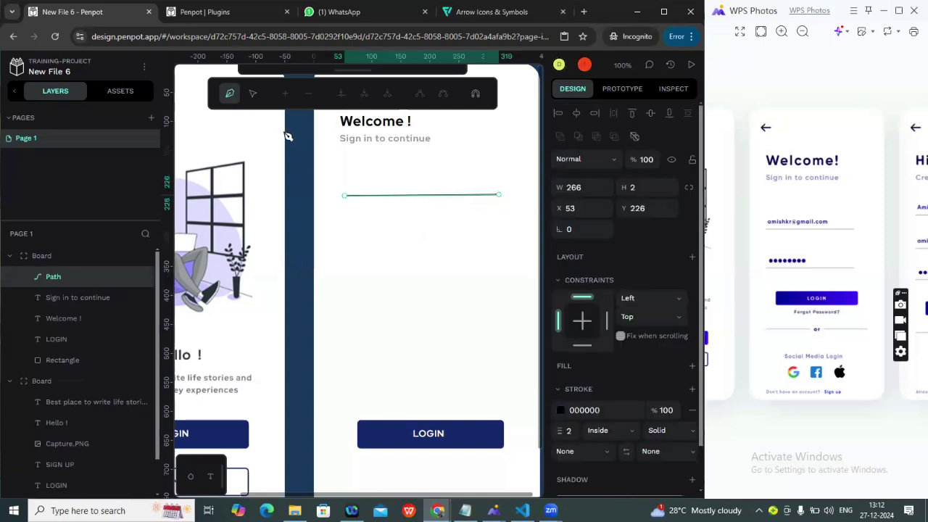
- Lower the stroke opacity of the new line to 63.5%
left_click(562, 410)
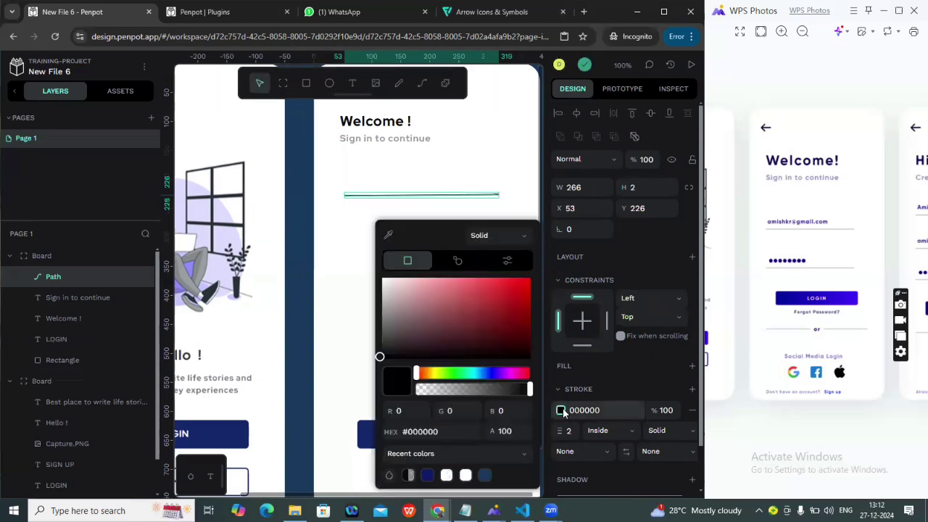
left_click_drag(530, 392, 488, 391)
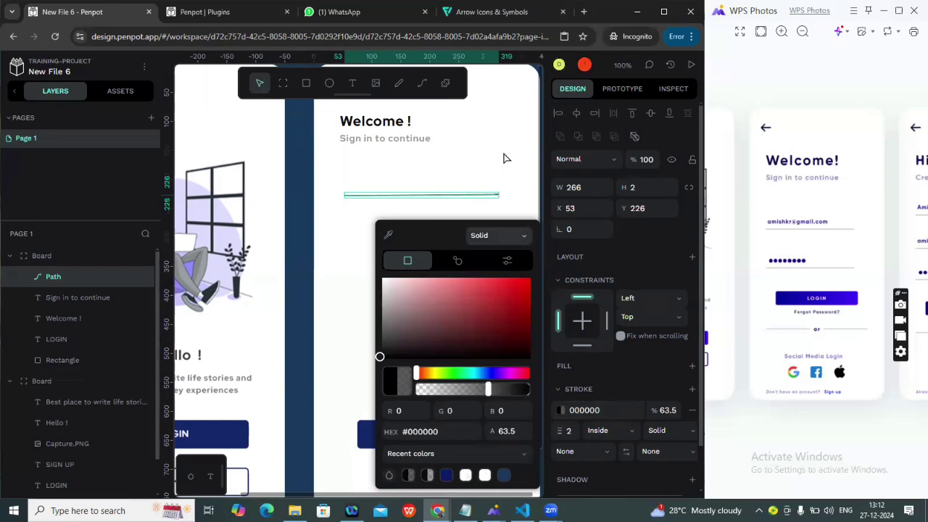
left_click(506, 158)
- Reduce the stroke opacity of the line on the Welcome board to 44%
scroll(396, 246, "up", 3)
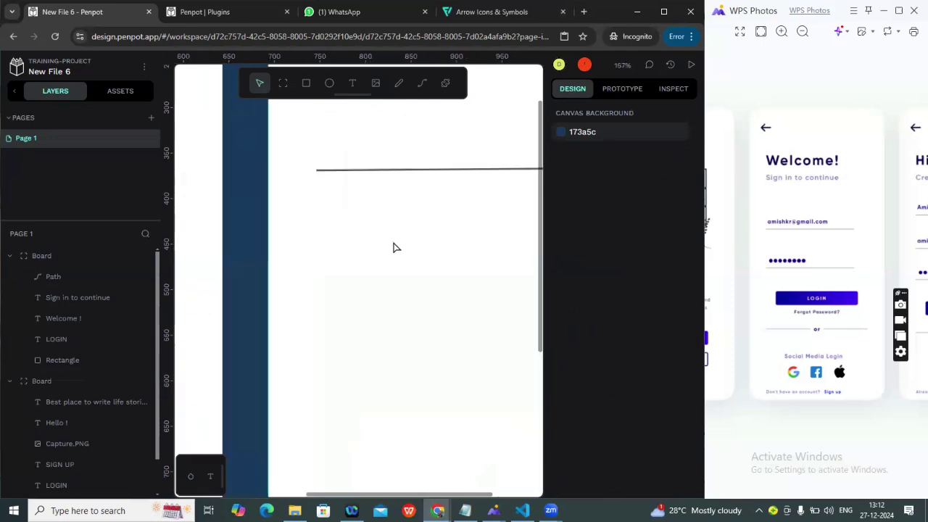
scroll(392, 248, "up", 2)
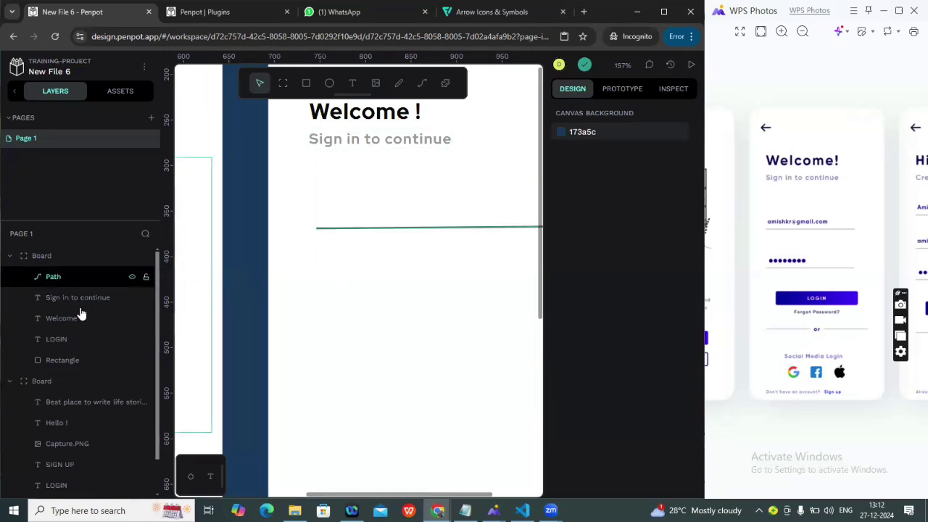
scroll(72, 370, "down", 1)
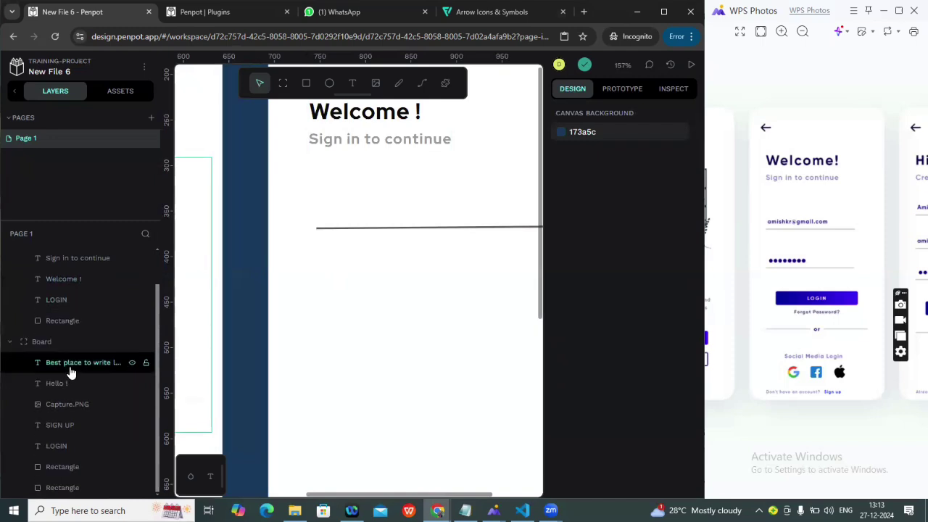
left_click(55, 345)
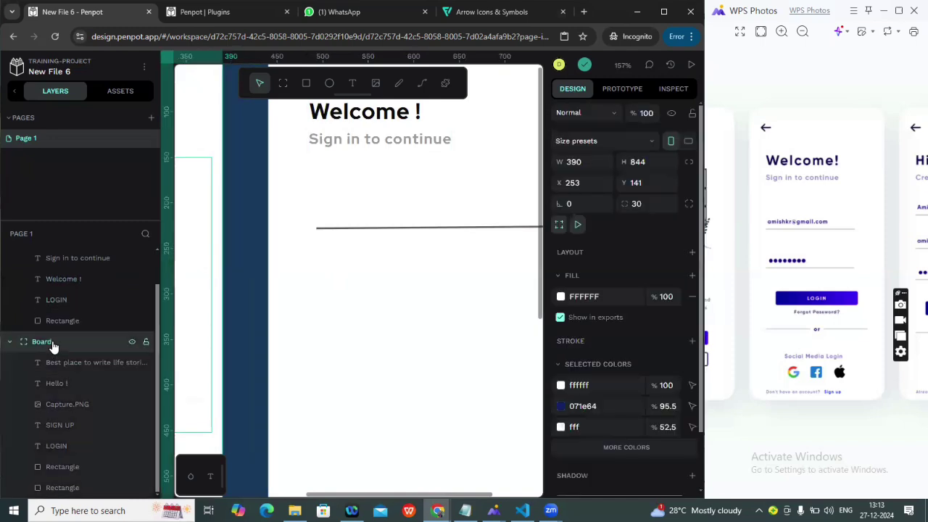
scroll(53, 348, "up", 1)
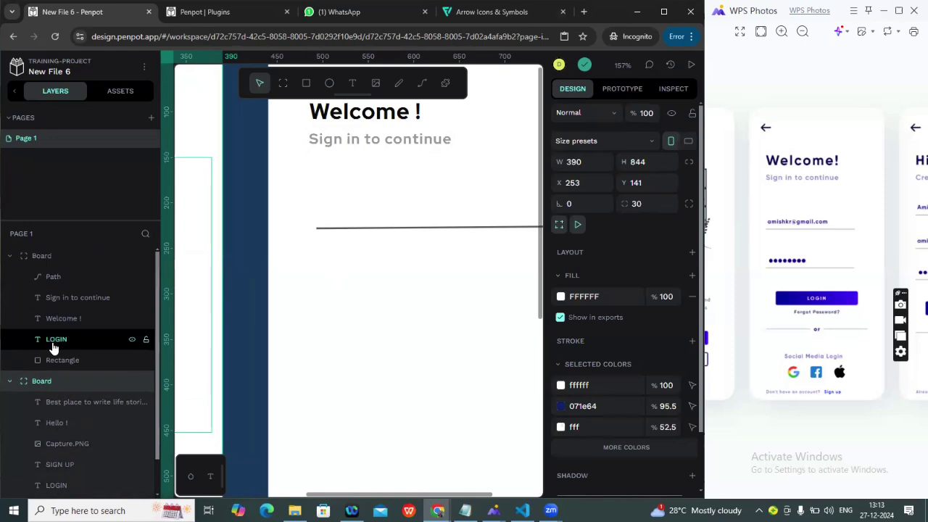
left_click(50, 259)
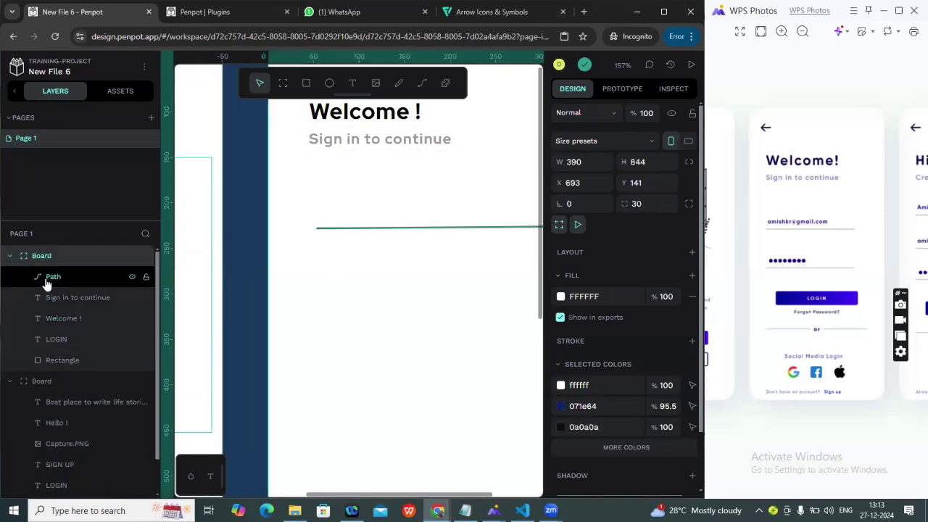
left_click(62, 281)
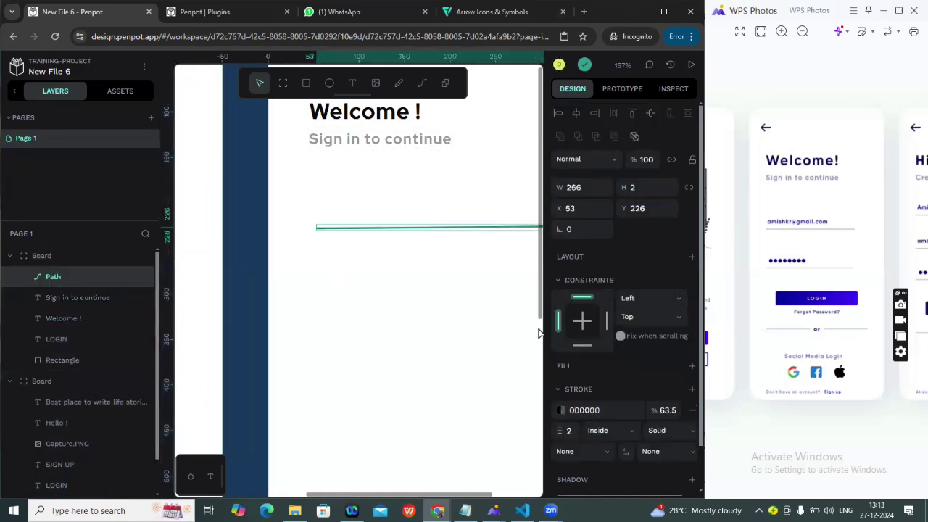
left_click(561, 410)
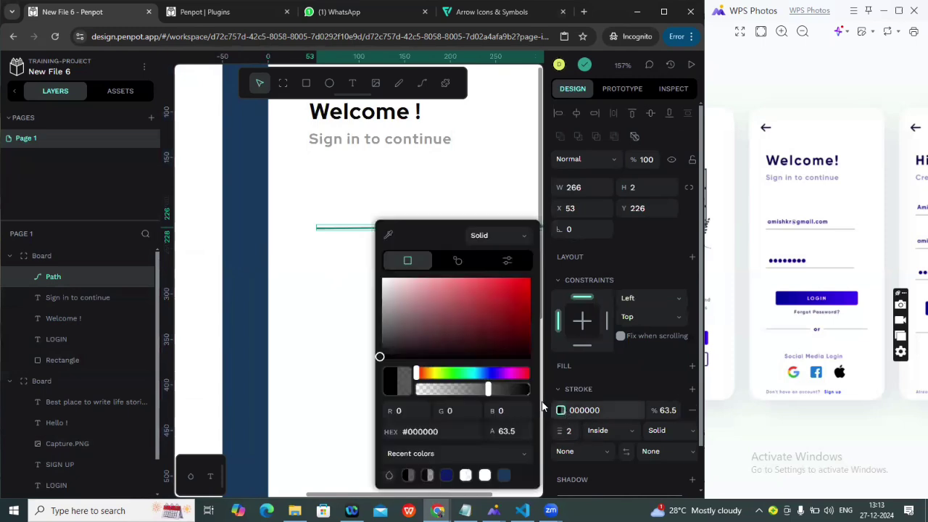
left_click_drag(491, 390, 466, 390)
left_click(348, 326)
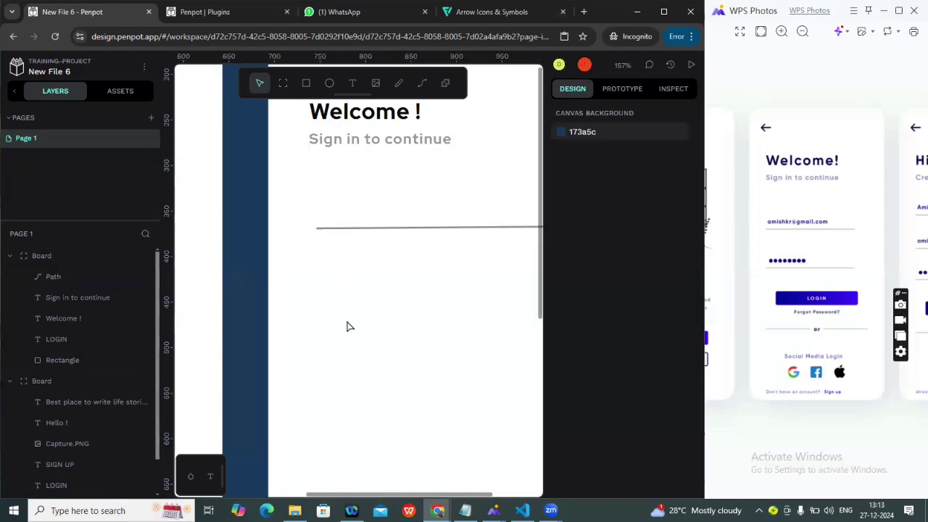
- Move the line further down the Welcome board to X 60, Y 288
key("shift+0")
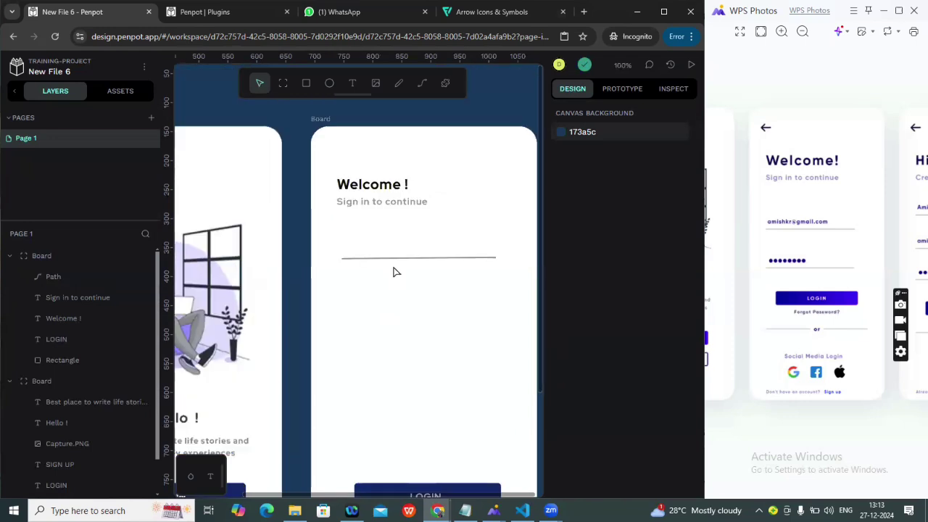
key("shift+1")
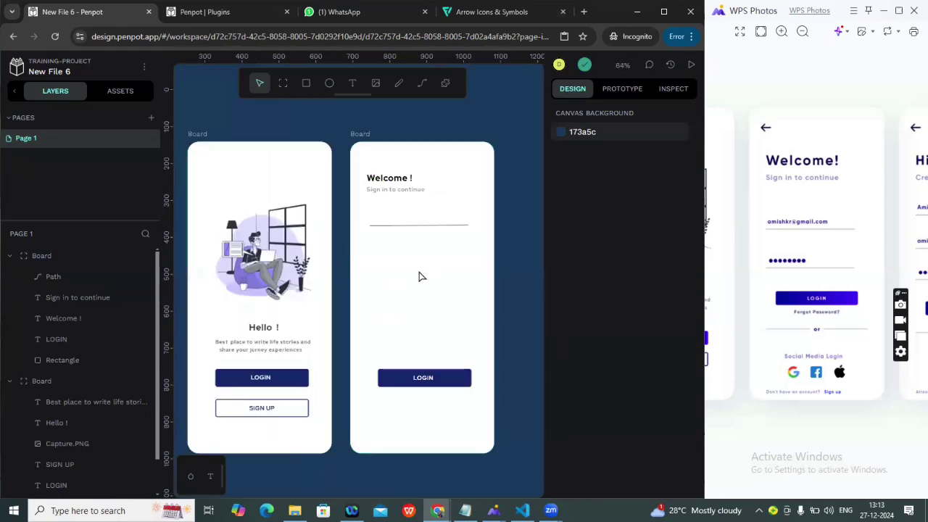
key("shift+0")
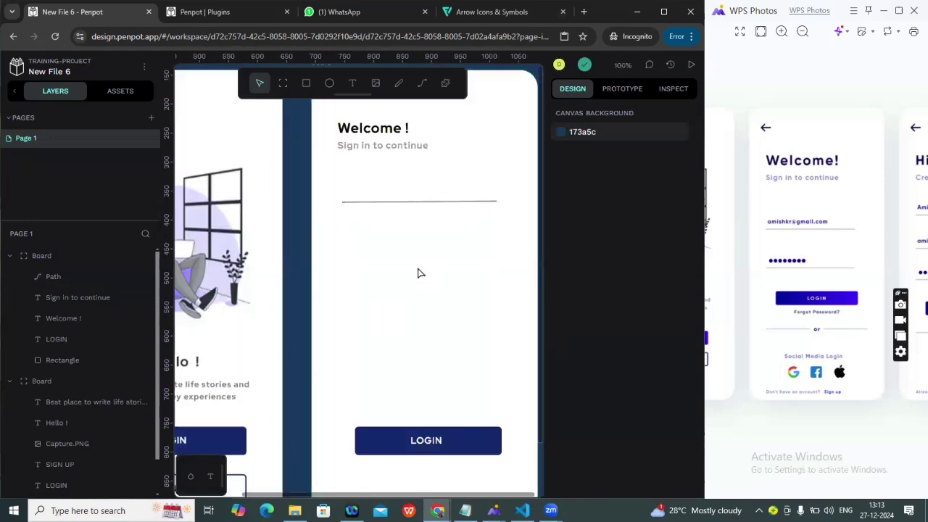
left_click(415, 202)
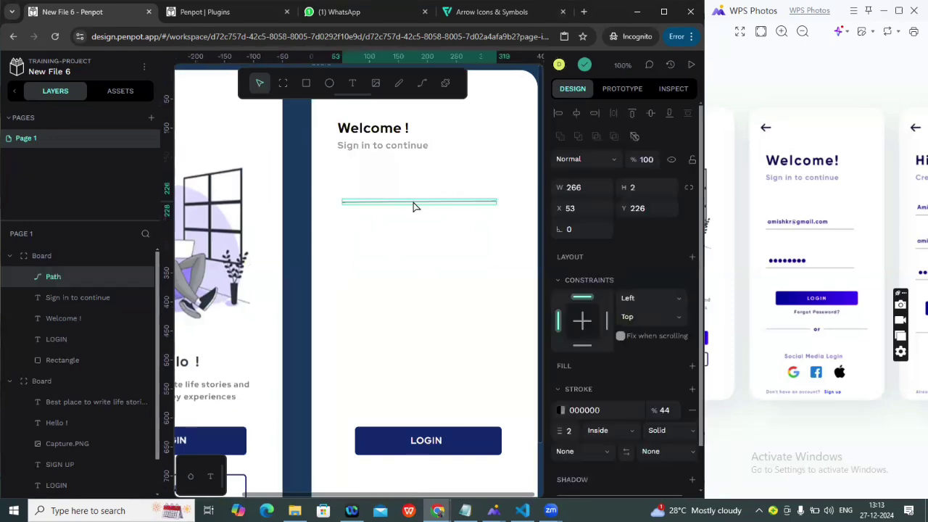
left_click_drag(416, 206, 425, 207)
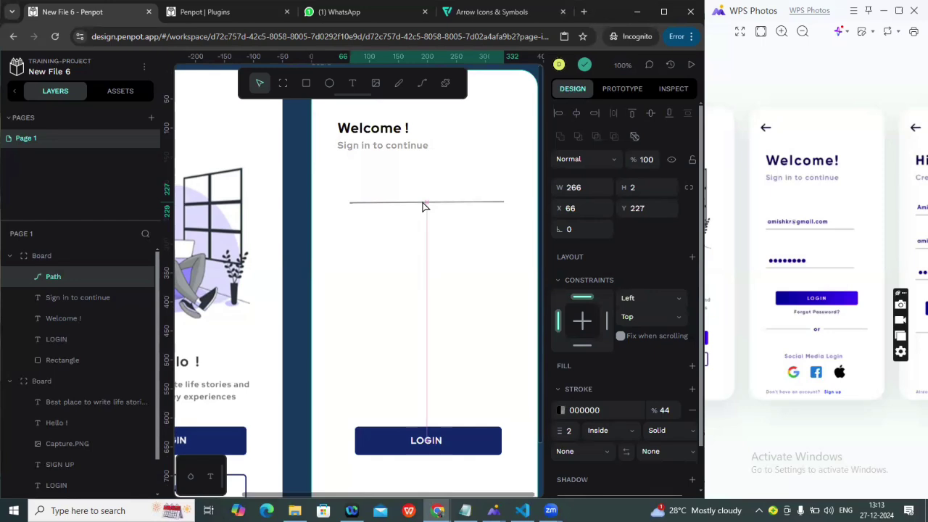
left_click_drag(425, 207, 418, 241)
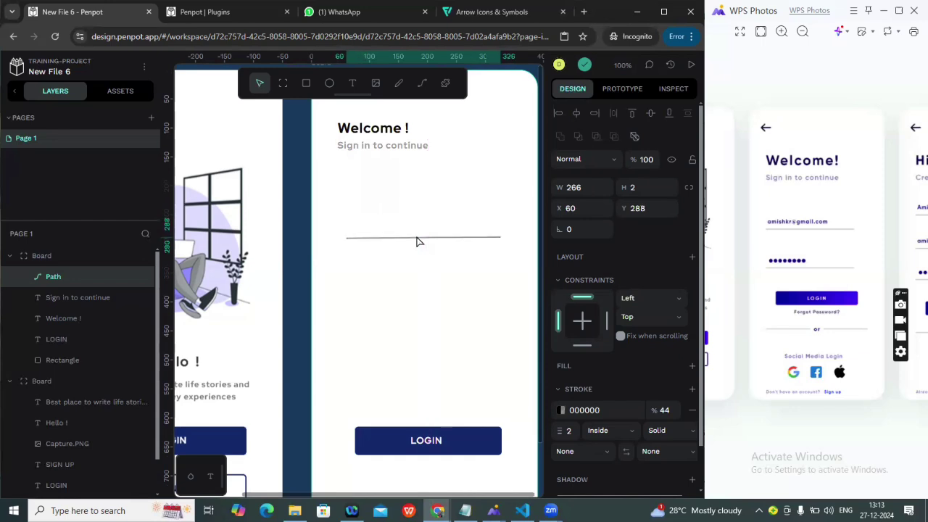
left_click(426, 194)
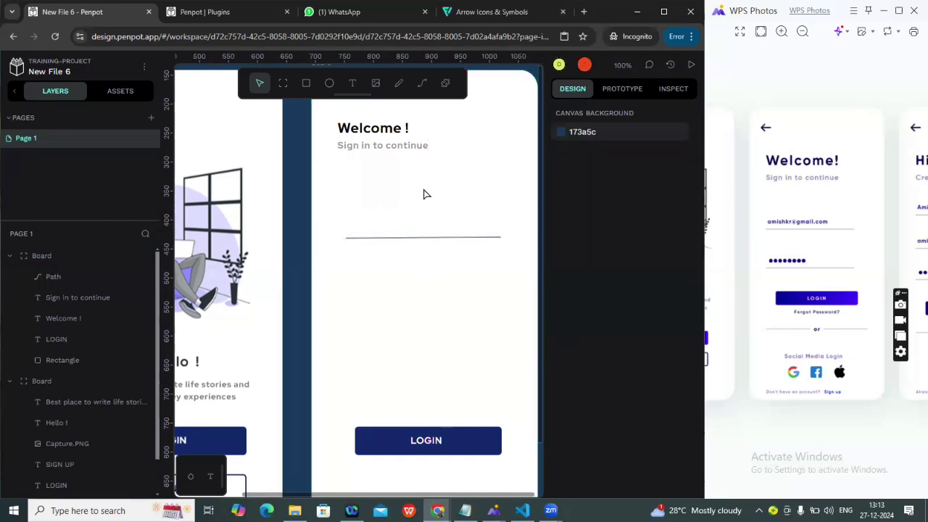
- Duplicate the line and place the copy below the original, aligned with it at X 60, Y 420
right_click(394, 235)
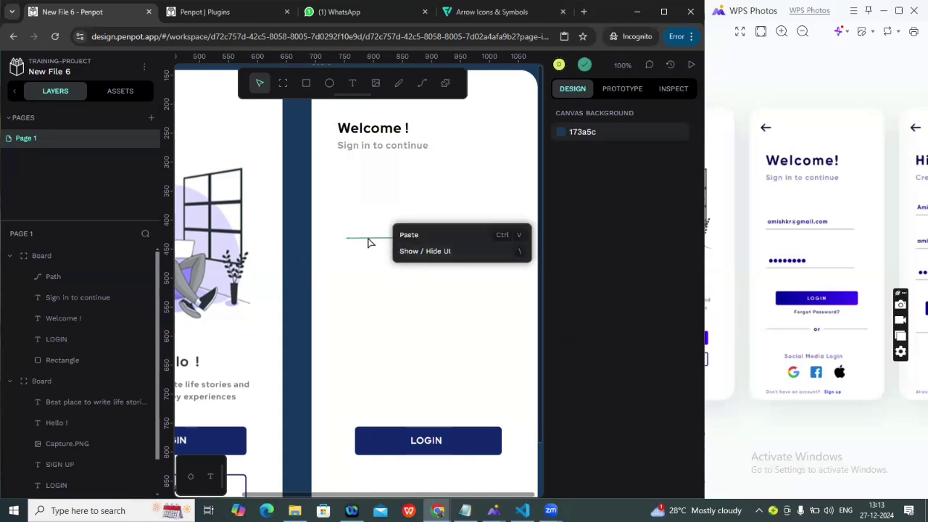
left_click(369, 238)
right_click(369, 238)
left_click(401, 146)
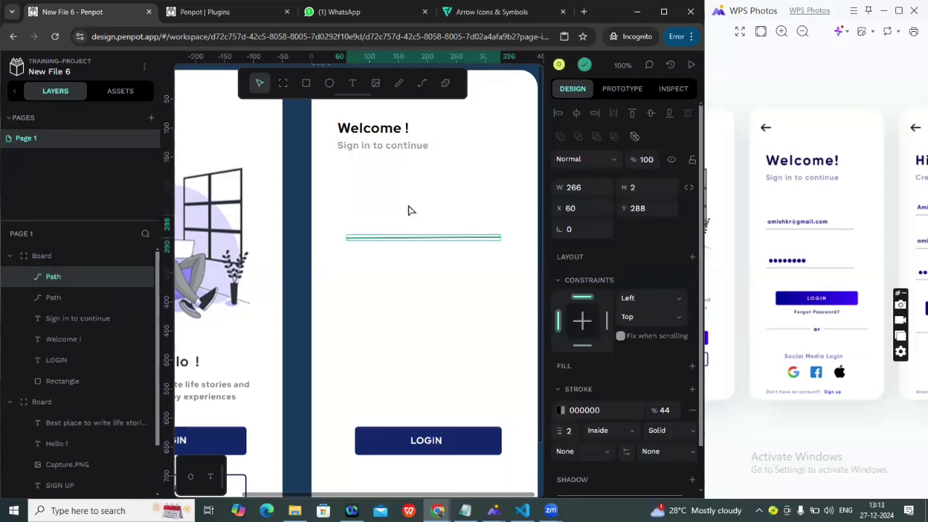
left_click_drag(414, 240, 416, 315)
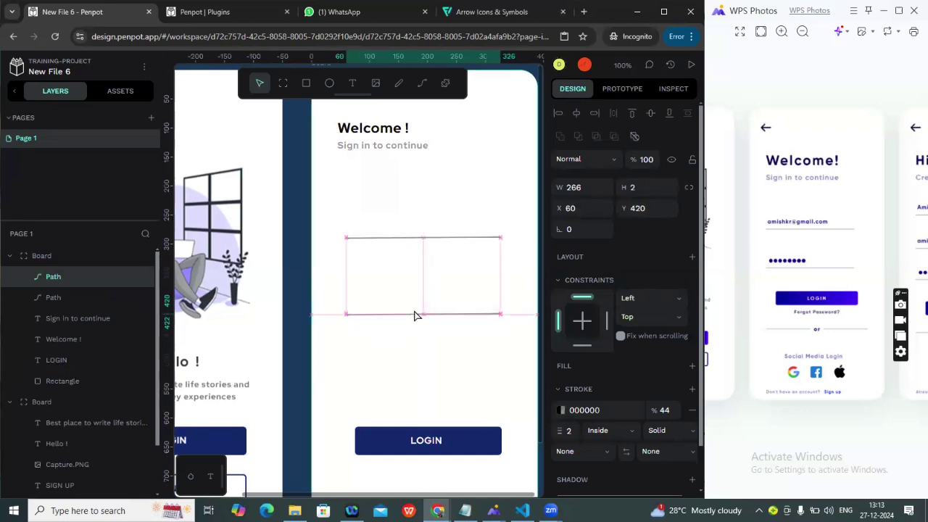
left_click(433, 217)
scroll(436, 219, "down", 5)
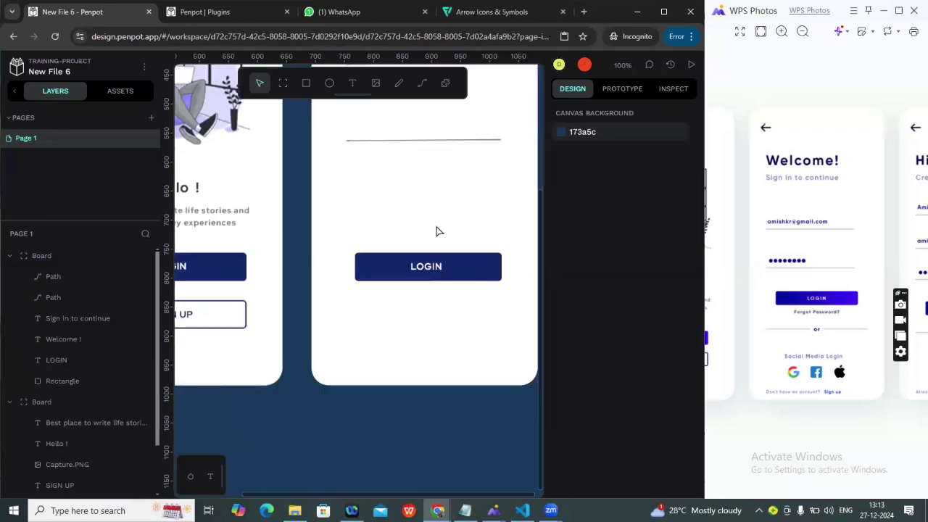
scroll(445, 237, "up", 2)
scroll(443, 236, "up", 2)
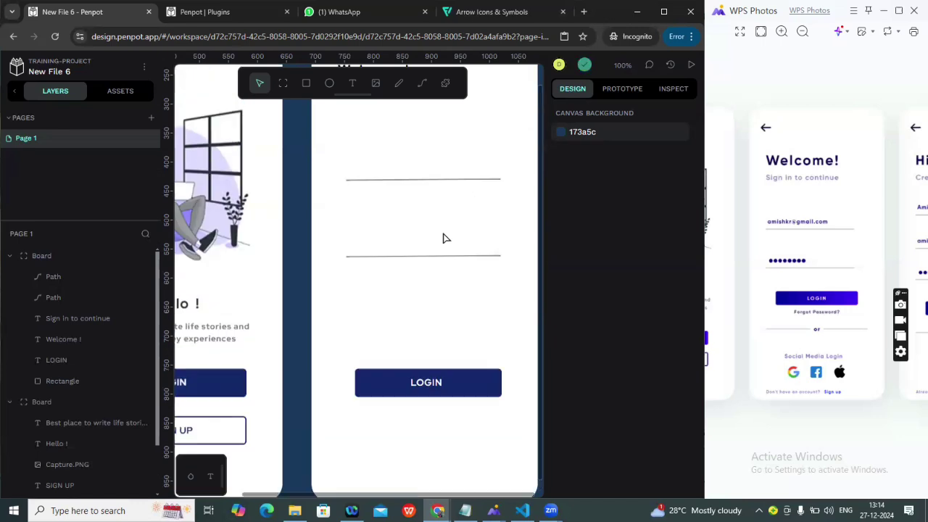
scroll(406, 305, "up", 2)
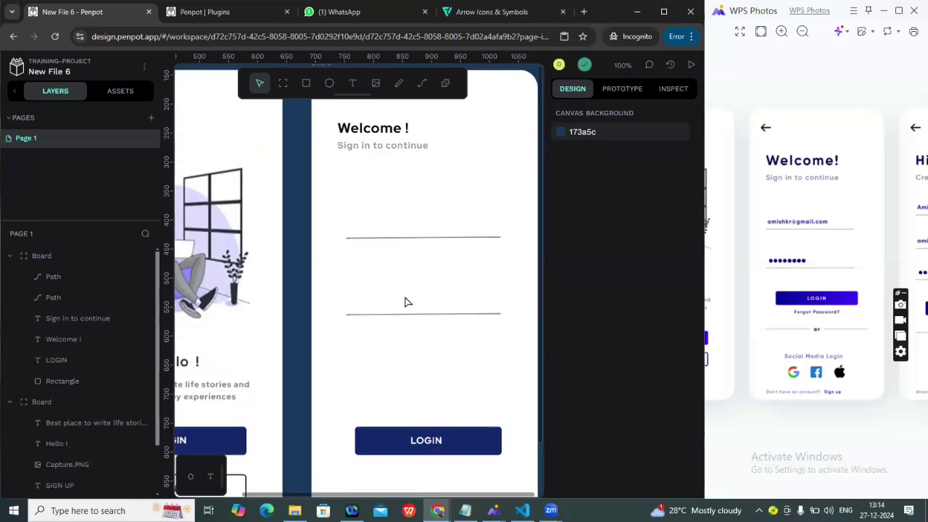
- Add a text layer with a sample e-mail address at the start of the upper line on the Welcome board
left_click(352, 84)
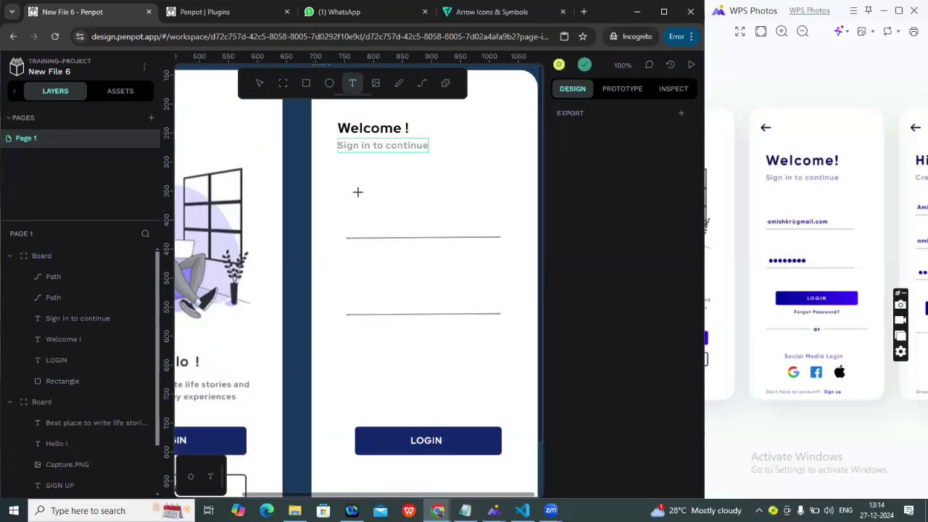
left_click(351, 227)
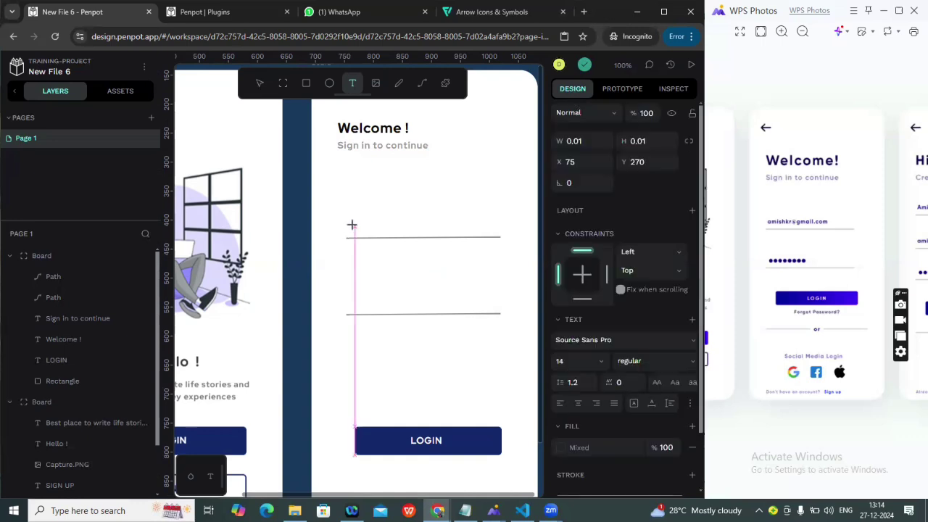
type("Test")
key("BackSpace")
key("BackSpace")
key("BackSpace")
key("BackSpace")
type("Tes")
key("BackSpace")
key("BackSpace")
key("BackSpace")
type("test")
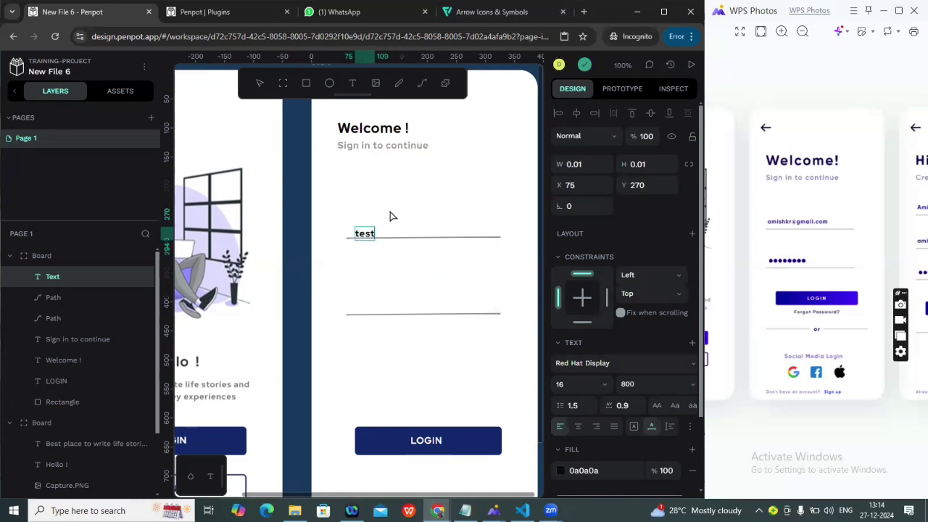
type("@gmail.com")
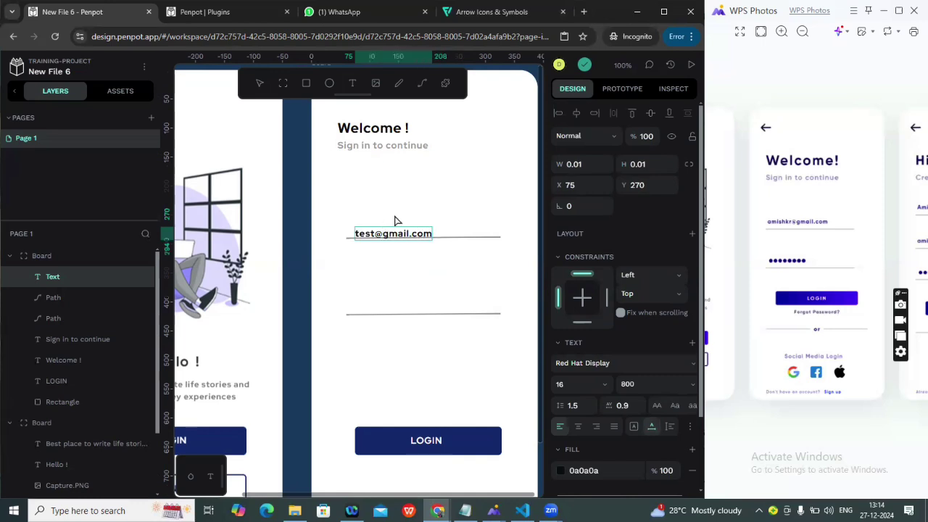
key("Escape")
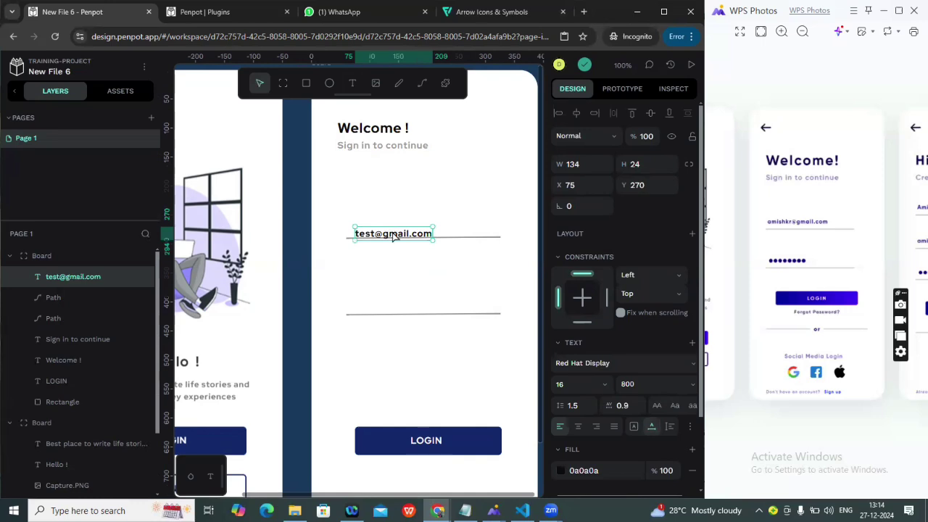
- Move the e-mail text so it sits directly on the upper line, aligned with its start, at X 59, Y 264
left_click_drag(394, 236, 386, 228)
left_click(387, 206)
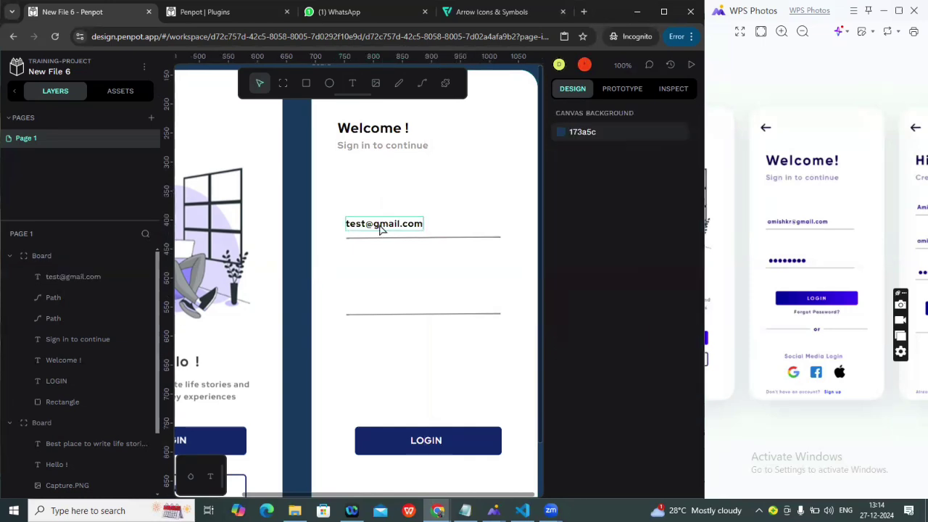
left_click_drag(382, 233, 377, 230)
left_click(410, 201)
left_click(384, 230)
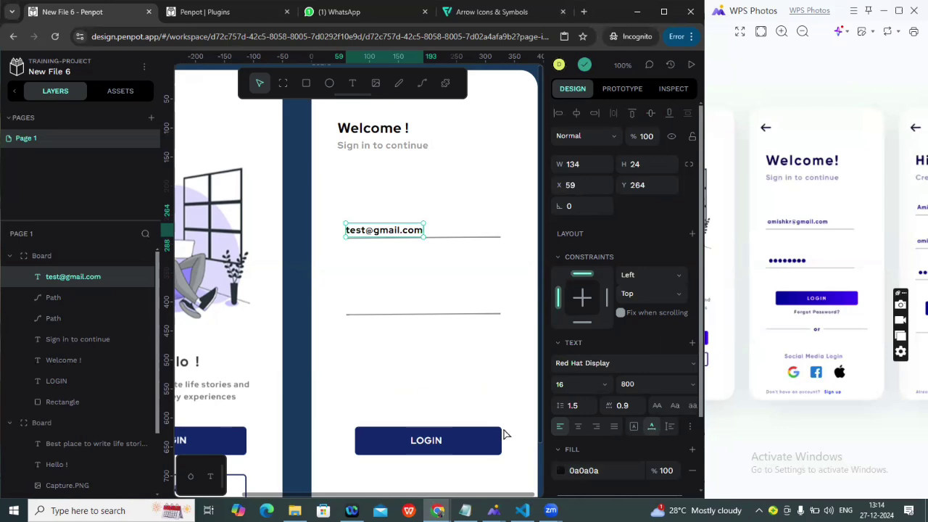
- Set the e-mail text's fill colour to 071e64, matching the LOGIN button
left_click(465, 444)
left_click(603, 387)
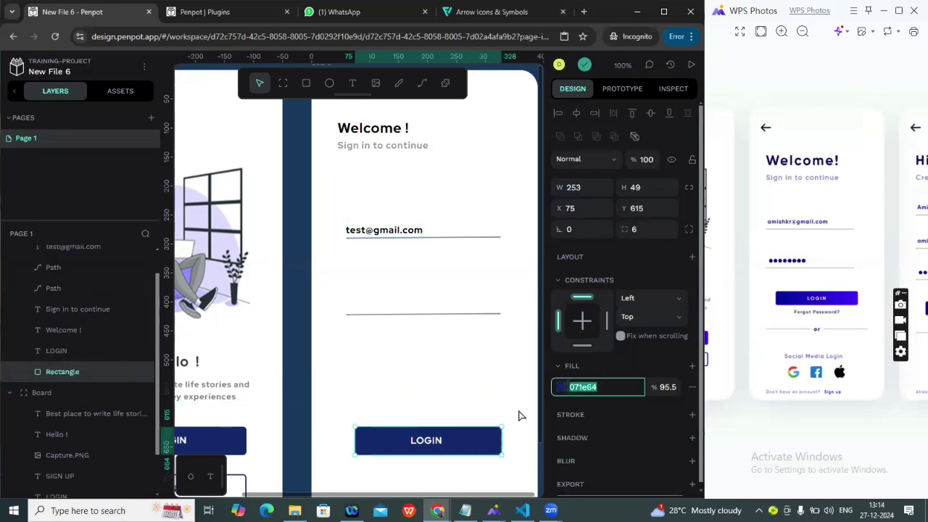
left_click(382, 230)
left_click(616, 472)
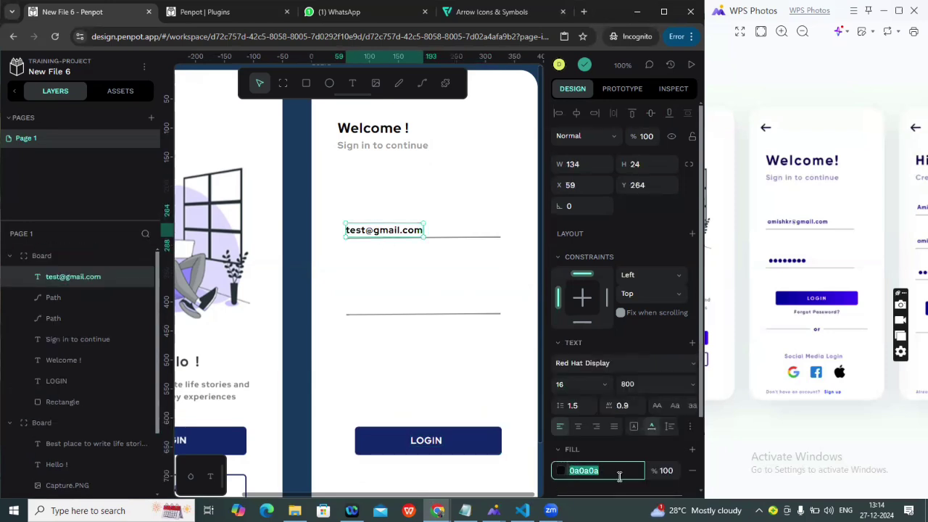
type("071e64")
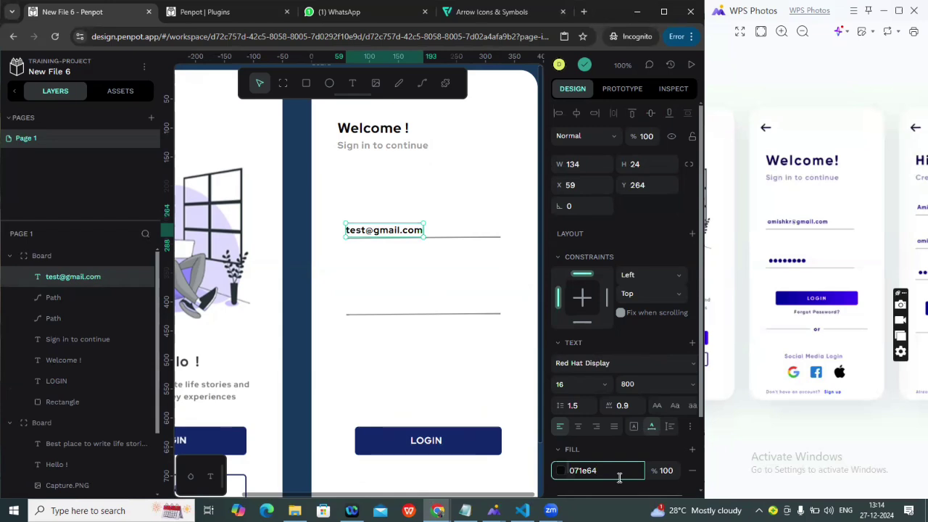
key("Return")
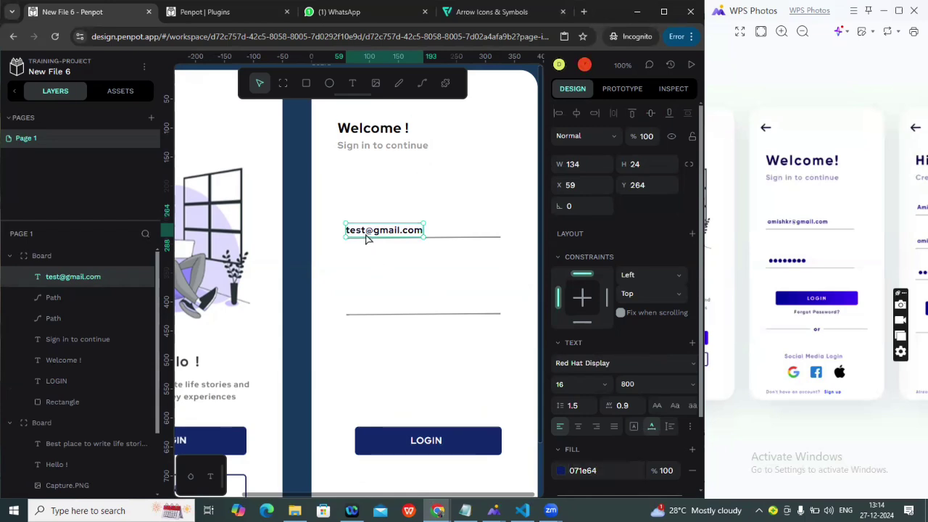
- Draw a small ellipse about 8 by 10 near the start of the lower line, at about X 67, Y 398
left_click(447, 199)
scroll(464, 222, "down", 4)
scroll(466, 224, "up", 2)
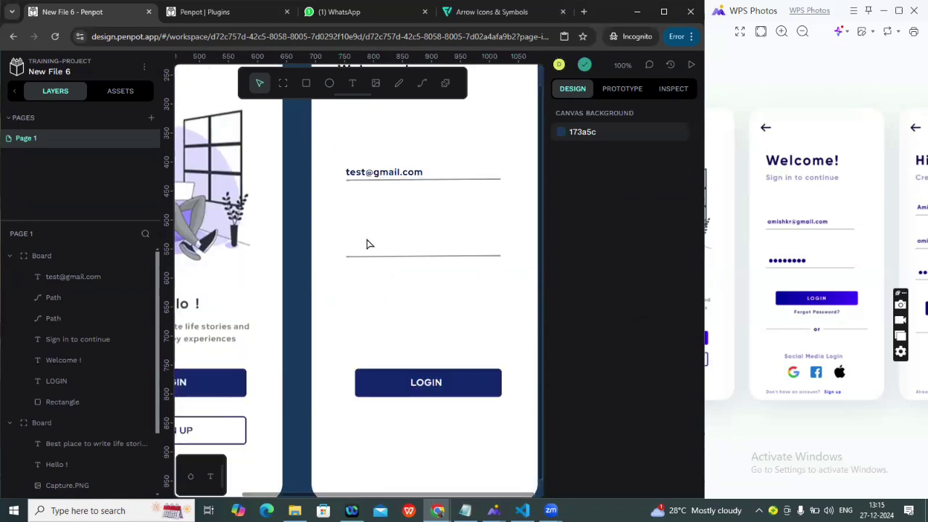
left_click(329, 83)
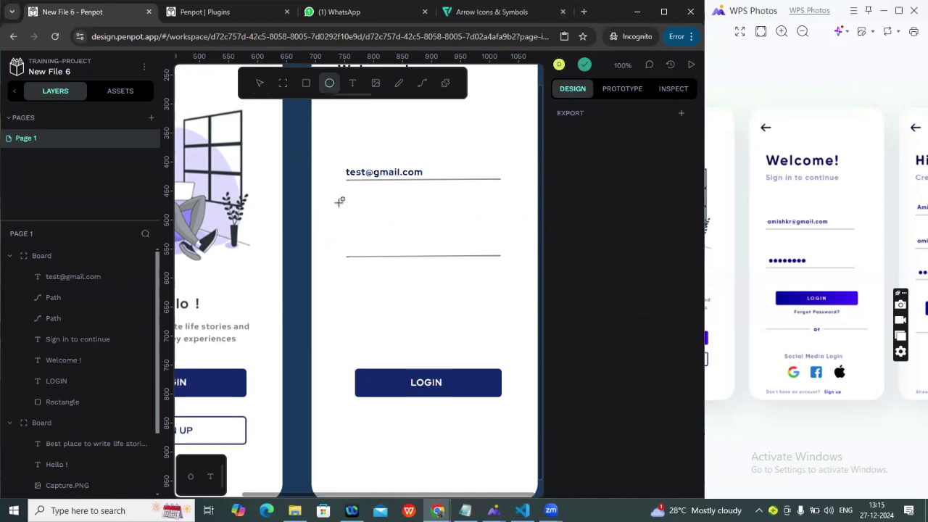
left_click_drag(351, 243, 356, 245)
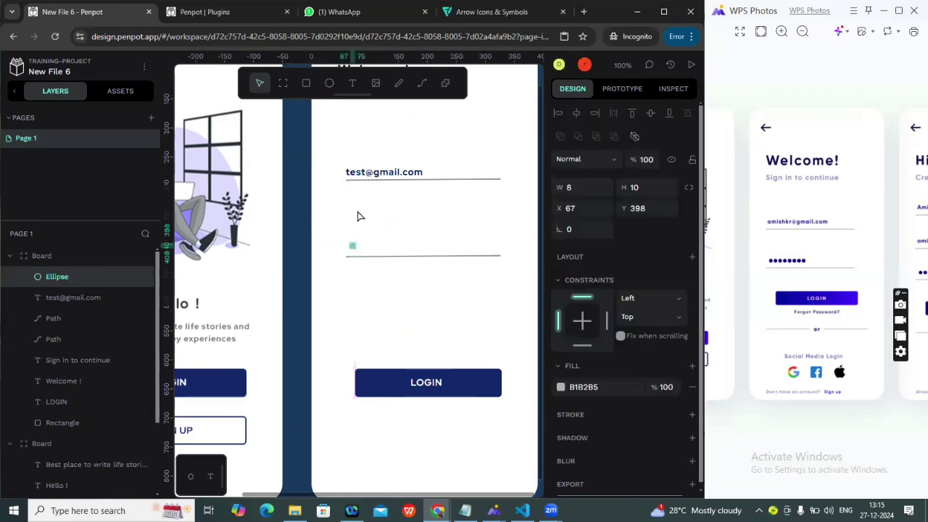
left_click(356, 214)
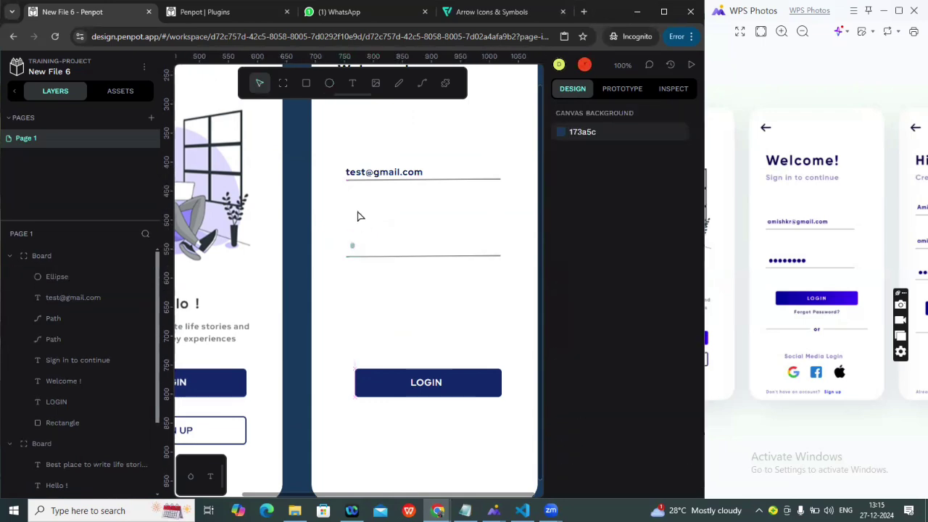
- Copy the LOGIN button's fill colour 071e64 and apply it to the small ellipse
left_click(352, 248)
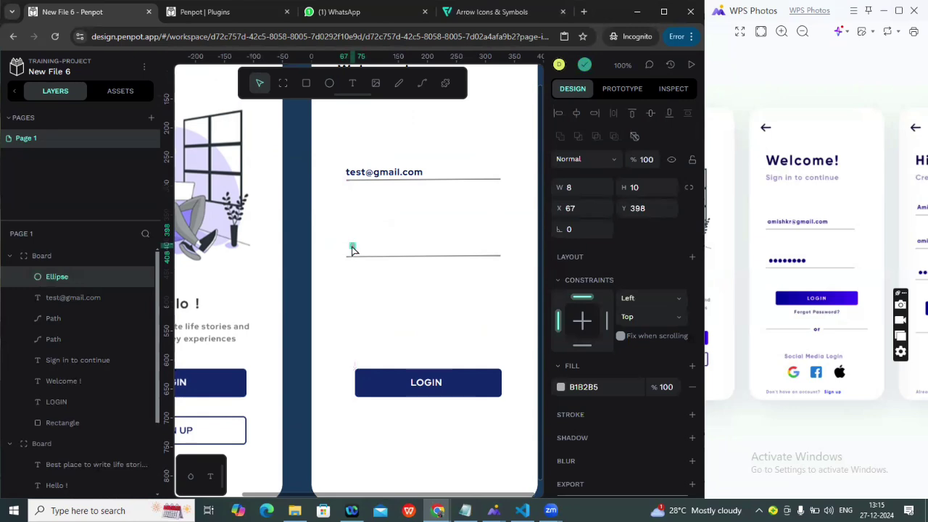
left_click(615, 387)
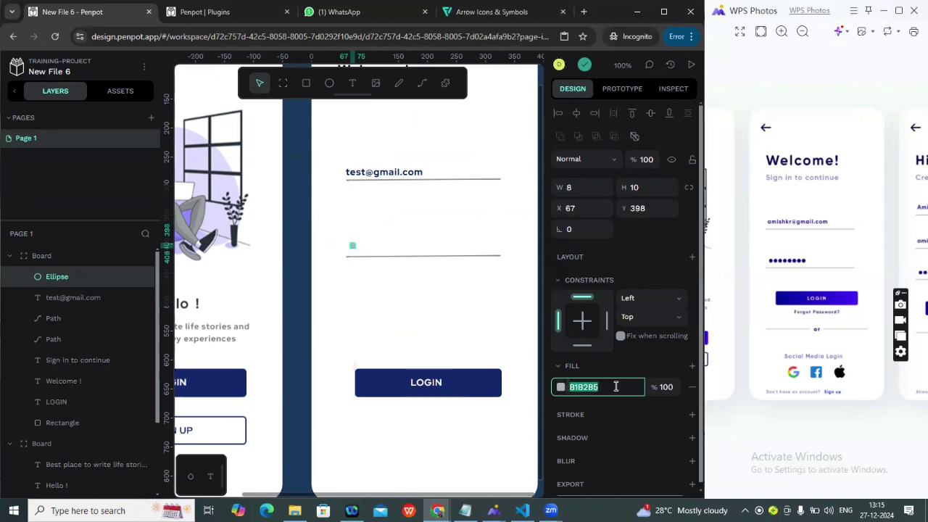
left_click(493, 383)
left_click(615, 386)
key("ctrl+c")
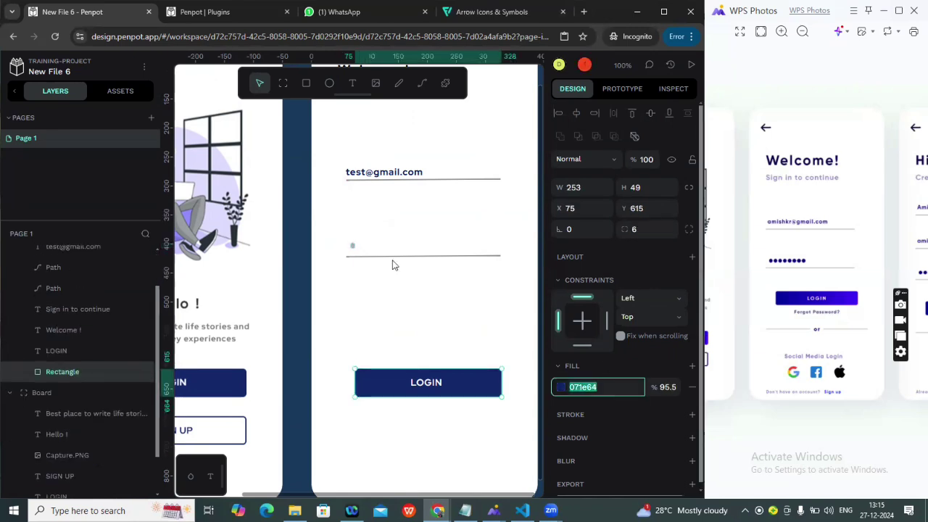
left_click(352, 245)
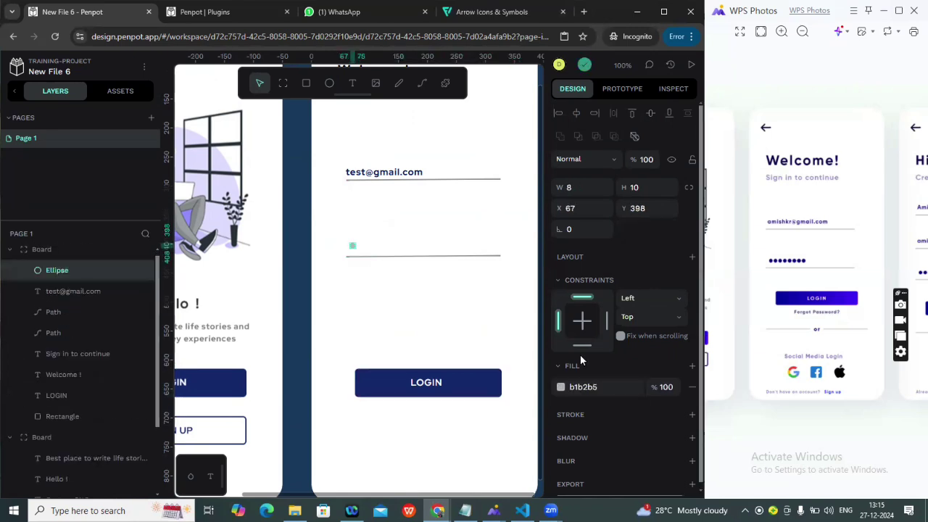
left_click(600, 388)
key("ctrl+v")
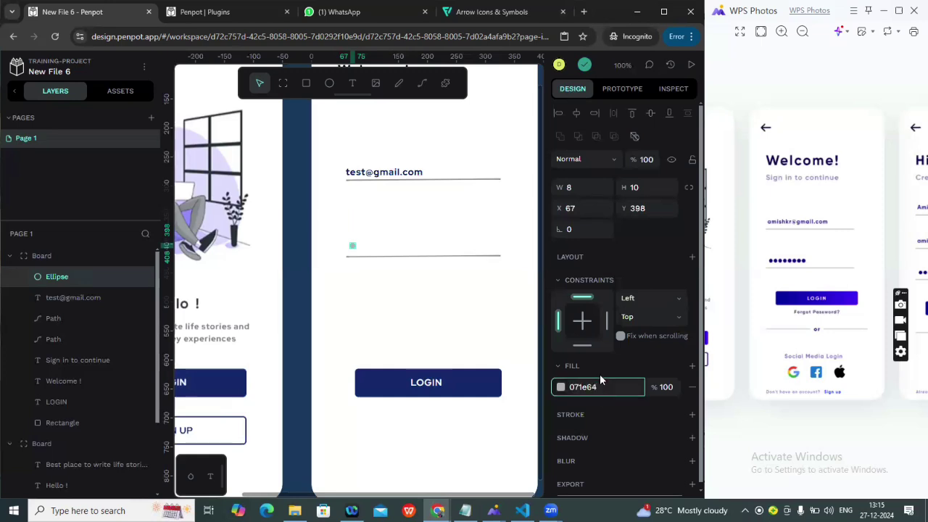
left_click(448, 244)
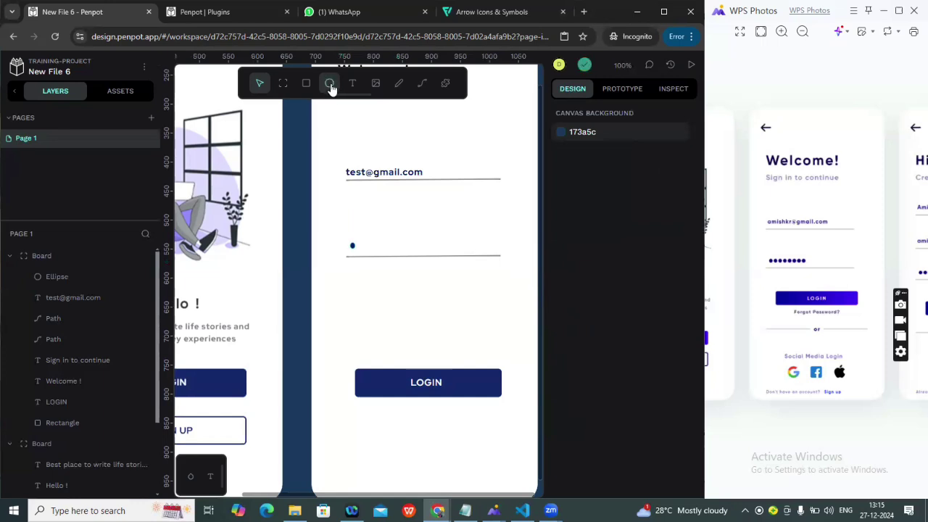
- Duplicate the ellipse and place the copy to the right of the original at X 83, Y 398
right_click(352, 249)
left_click(377, 114)
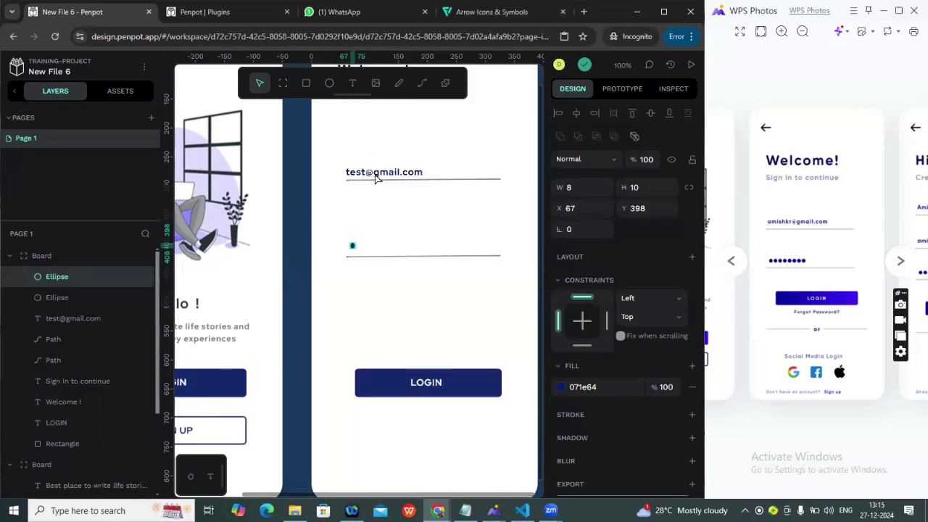
left_click_drag(352, 249, 362, 249)
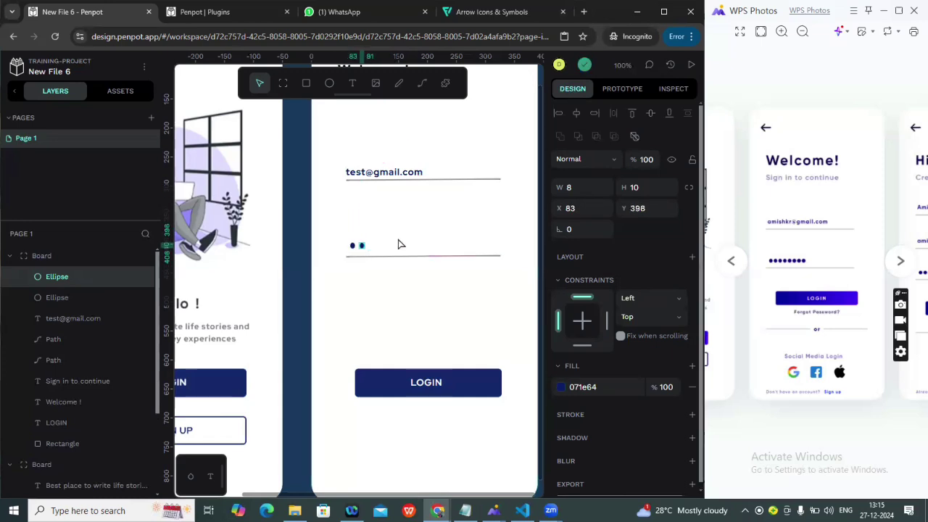
left_click(397, 245)
- Move the second dot closer to the first, to X 79, Y 398
scroll(398, 284, "up", 3)
scroll(398, 284, "up", 2)
scroll(391, 282, "down", 2)
scroll(392, 281, "up", 3)
scroll(391, 282, "down", 4)
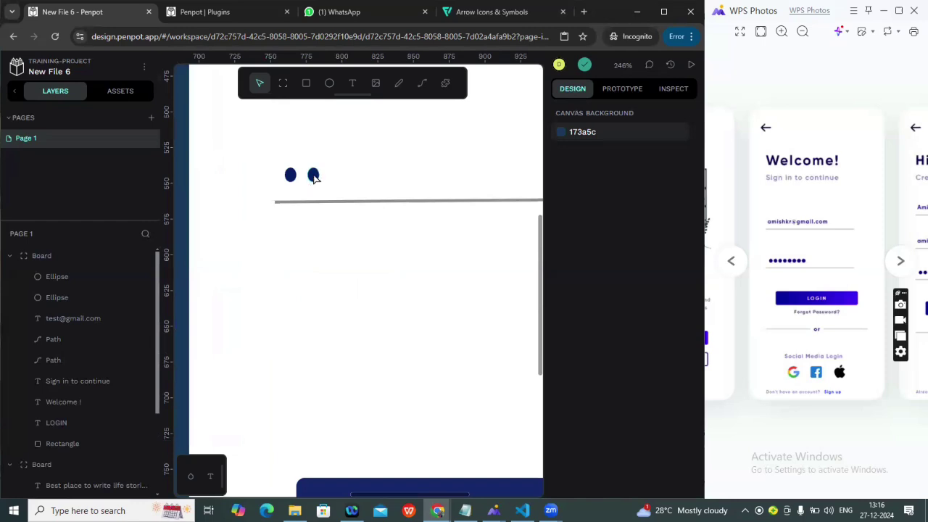
mouse_move(313, 177)
left_mouse_down()
mouse_move(302, 177)
mouse_move(309, 180)
left_mouse_up()
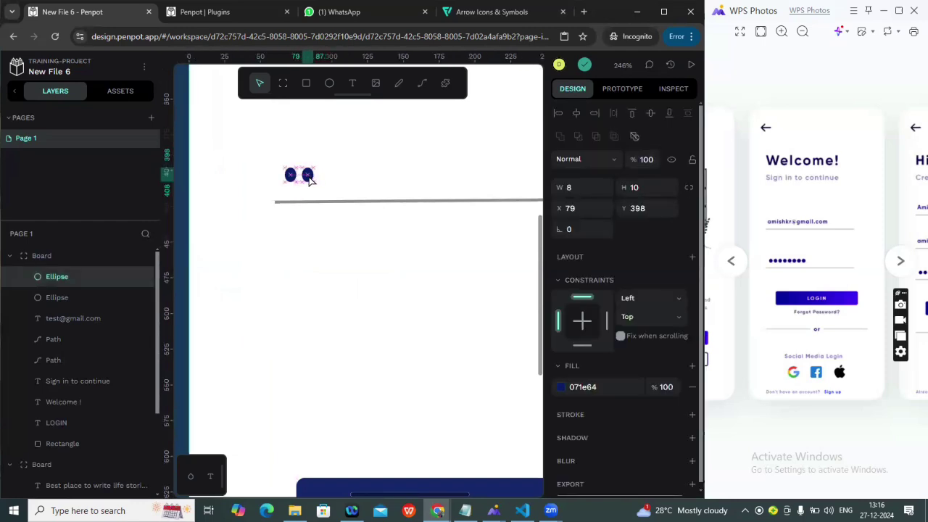
left_click(321, 230)
- Duplicate the second dot and place the copy beside it at X 91, Y 398, with equal spacing
right_click(309, 177)
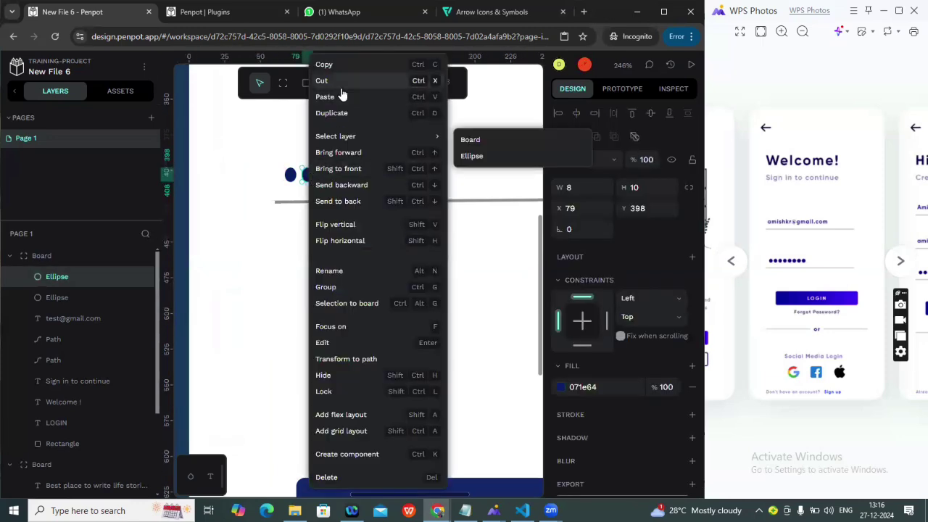
left_click(334, 113)
left_click_drag(317, 179, 341, 180)
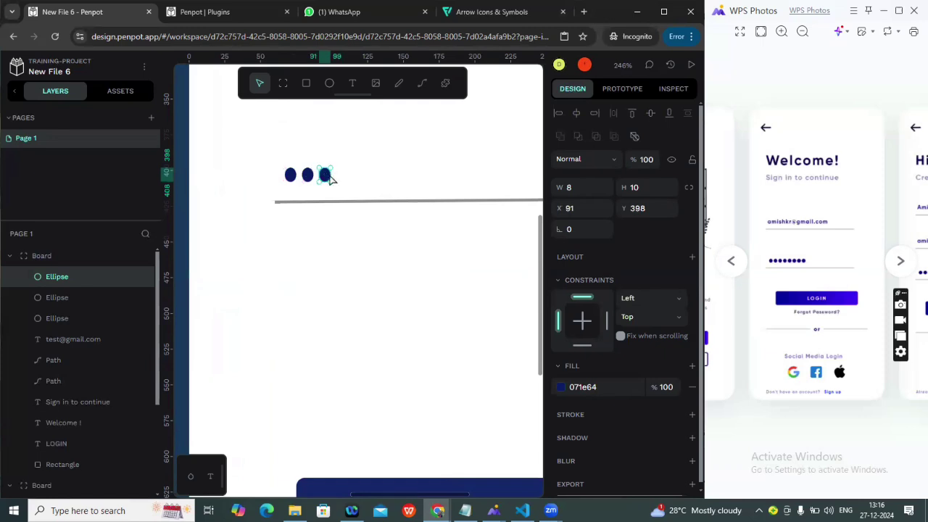
- Duplicate the last password dot five times with the same spacing, making a row of eight dots at Y 398
right_click(324, 175)
left_click(349, 114)
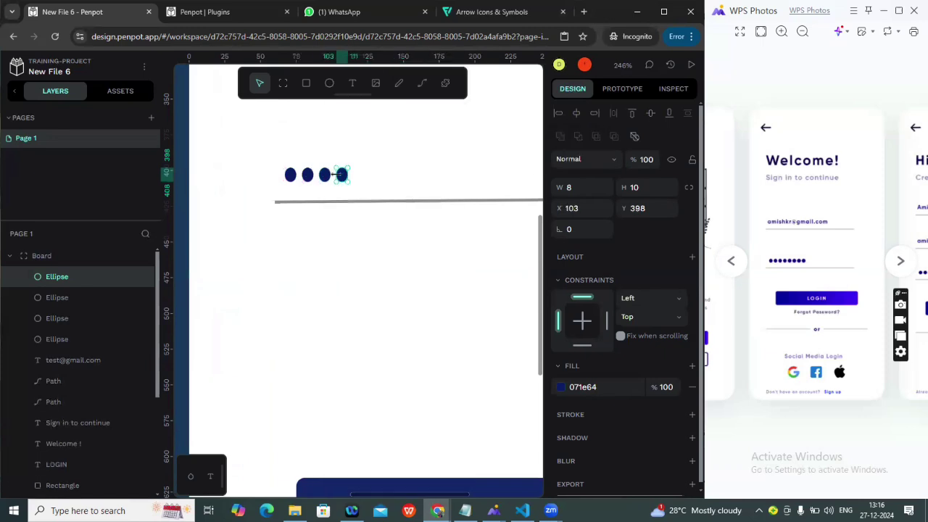
right_click(341, 174)
left_click(355, 114)
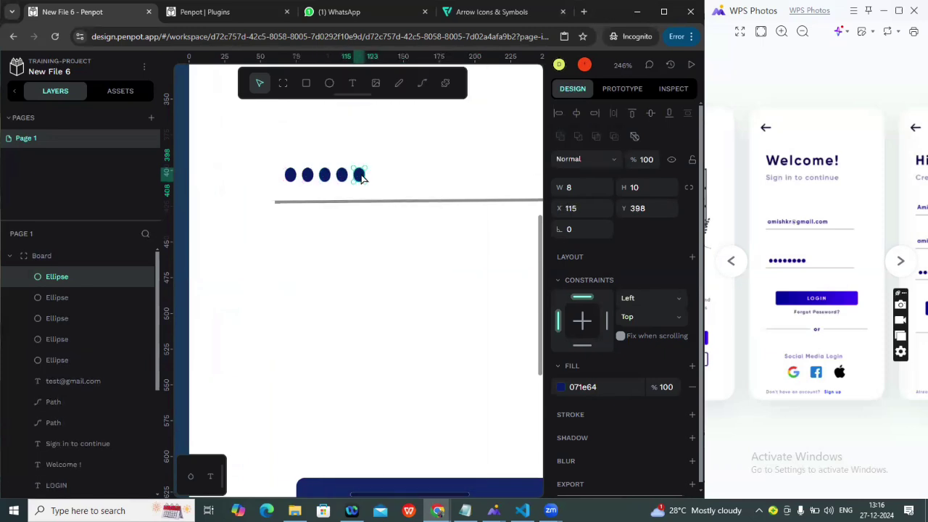
right_click(360, 176)
left_click(374, 114)
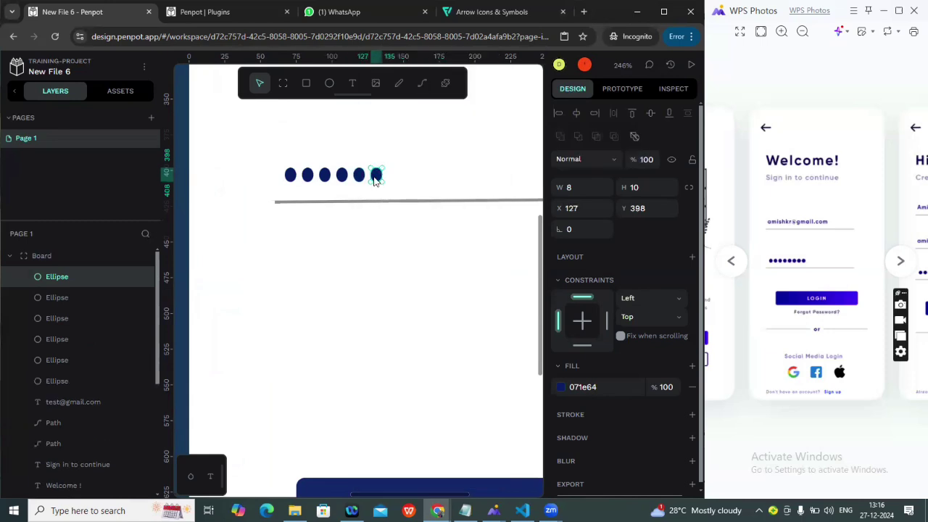
right_click(375, 181)
left_click(392, 113)
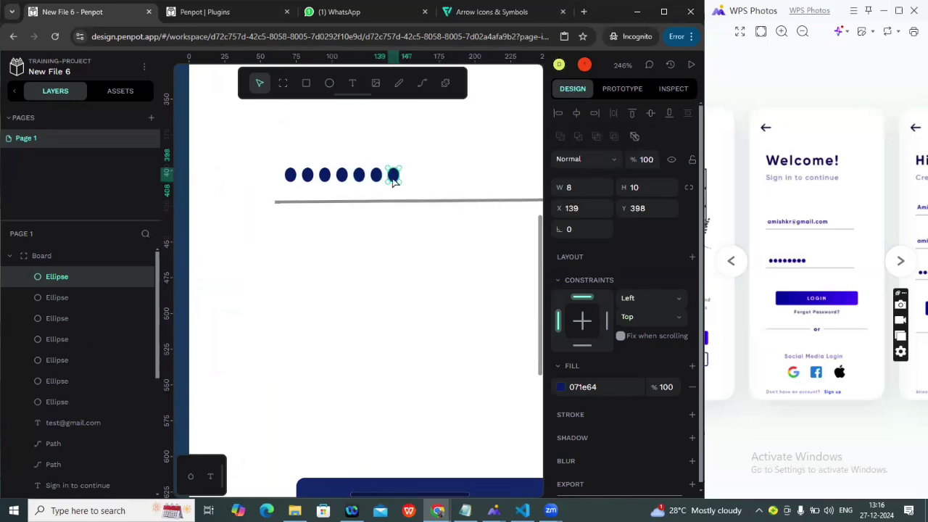
right_click(392, 177)
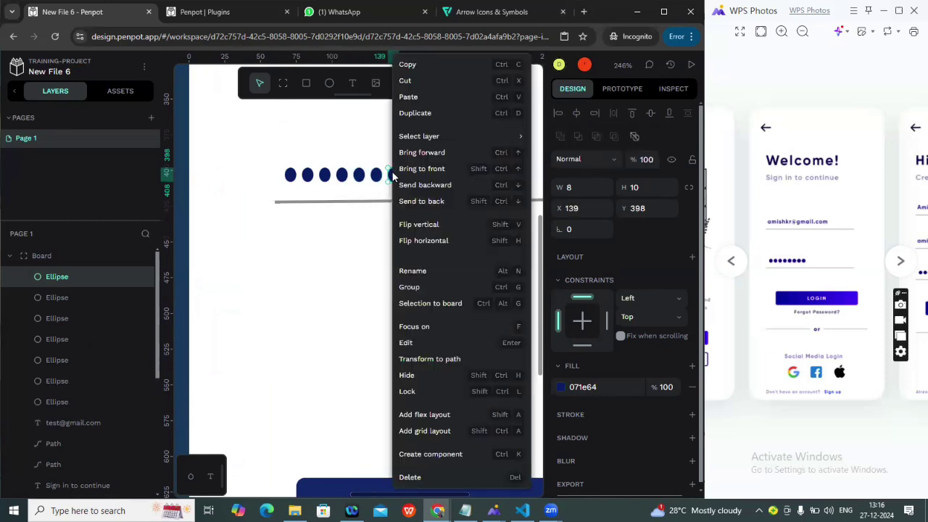
left_click(410, 118)
left_click(400, 268)
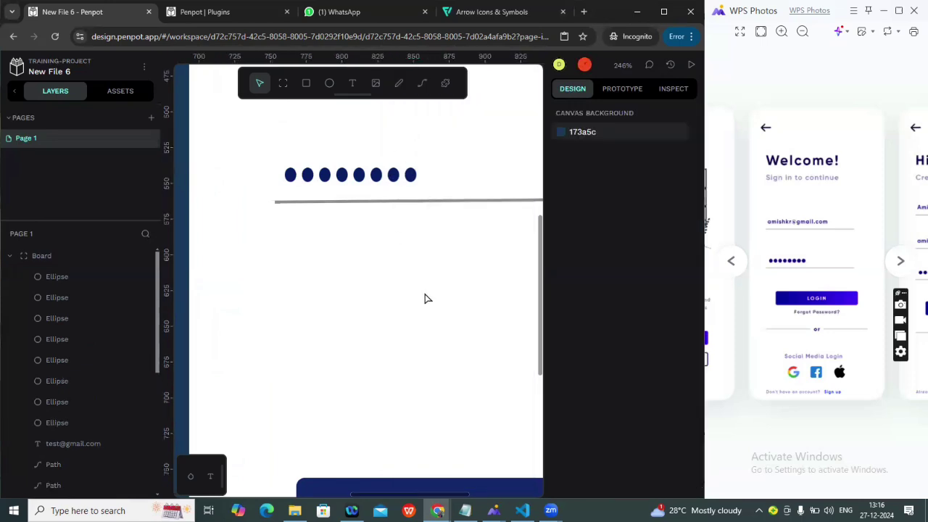
- Move the "Sign in to continue" subtitle down to X 49, Y 149 and the "Welcome !" heading to X 47, Y 104
scroll(426, 298, "down", 10)
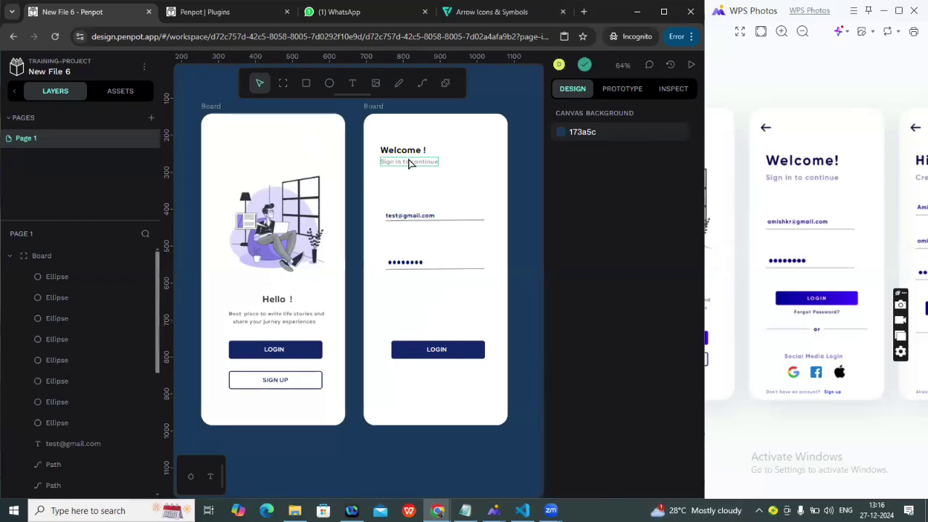
mouse_move(408, 163)
left_mouse_down()
mouse_move(406, 175)
mouse_move(399, 161)
left_mouse_up()
left_click(398, 151)
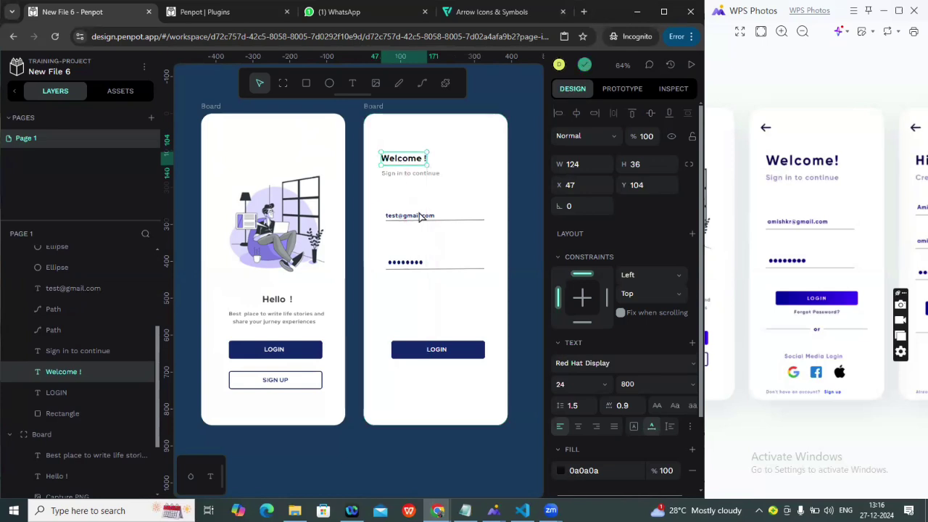
- Set the "Welcome !" heading's font size to 36 and move it slightly up, clear of the subtitle
left_click(606, 391)
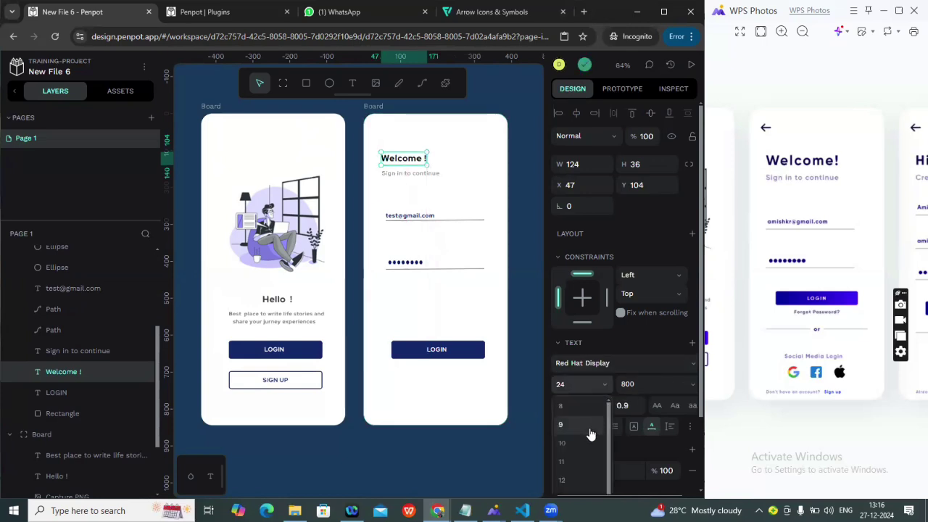
scroll(592, 429, "down", 2)
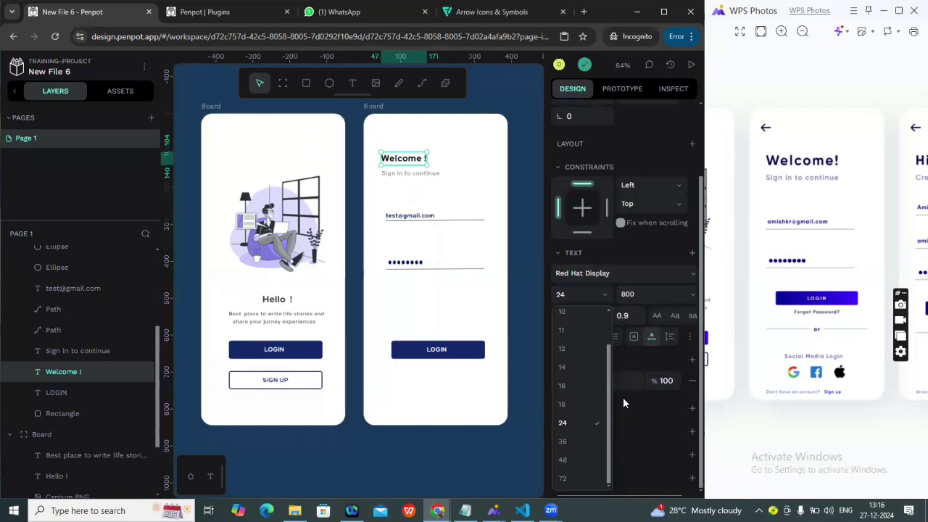
left_click(563, 441)
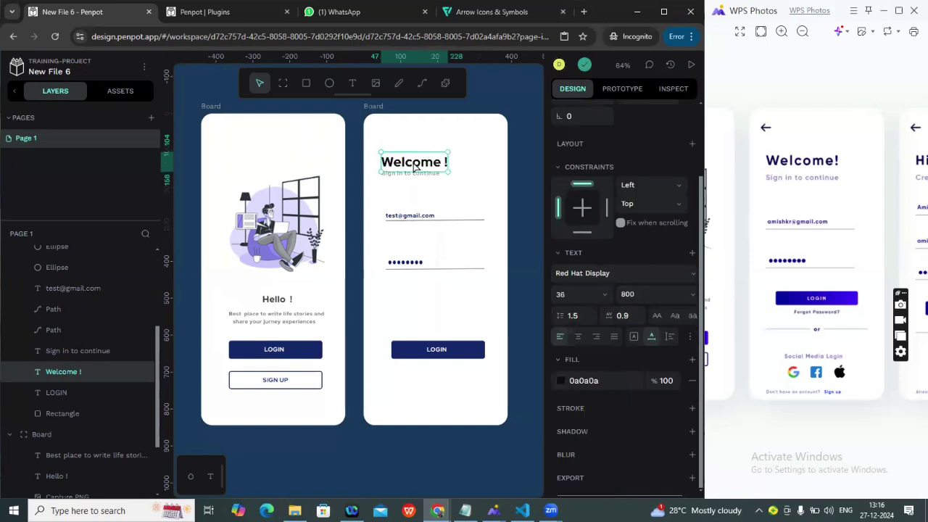
left_click_drag(415, 166, 410, 159)
key("Escape")
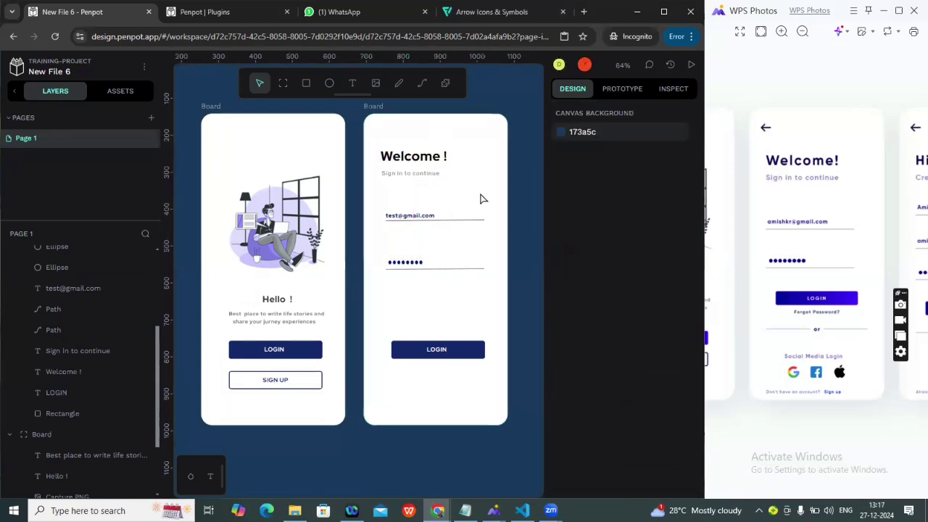
- Set the "Sign in to continue" subtitle's font size to 18
left_click(407, 175)
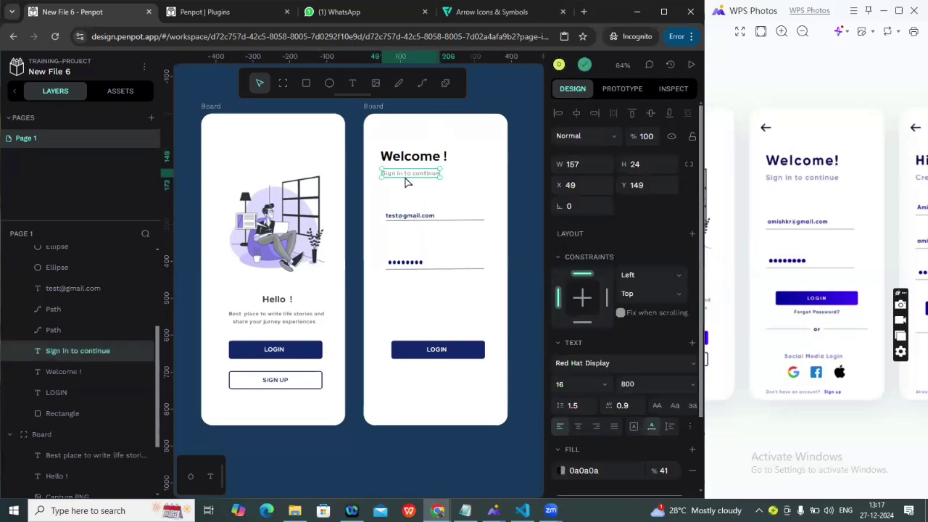
left_click(605, 392)
scroll(585, 456, "down", 2)
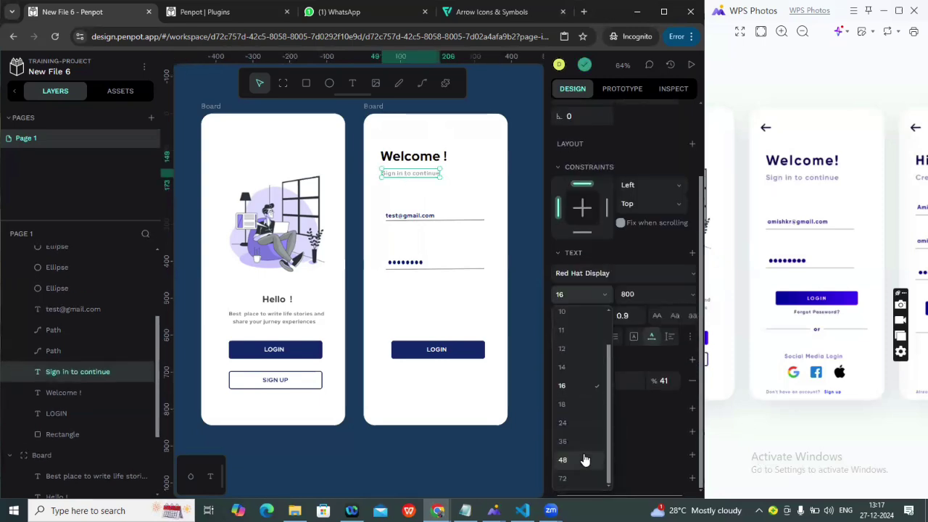
left_click(565, 404)
left_click(470, 177)
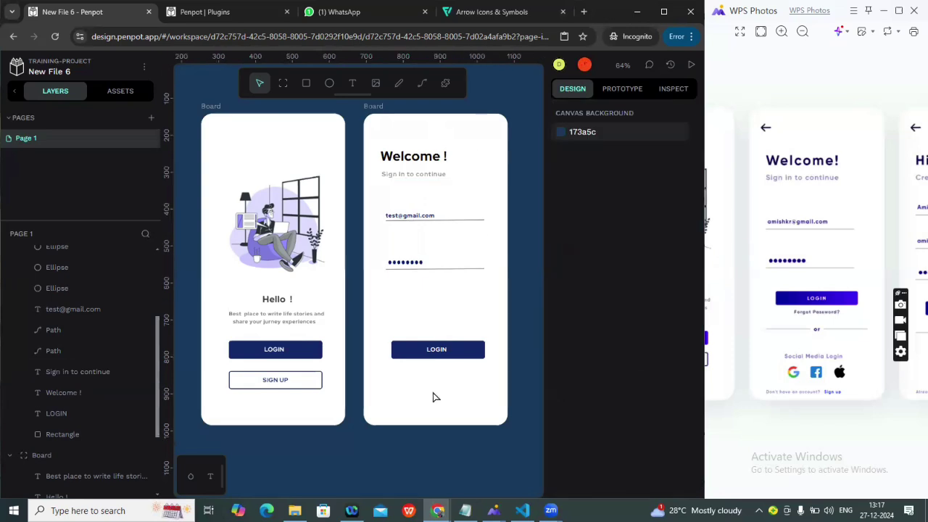
- Move the LOGIN button and its label together up to just below the password line, with the button at X 71, Y 472
left_click(407, 354)
left_click_drag(422, 328, 457, 379)
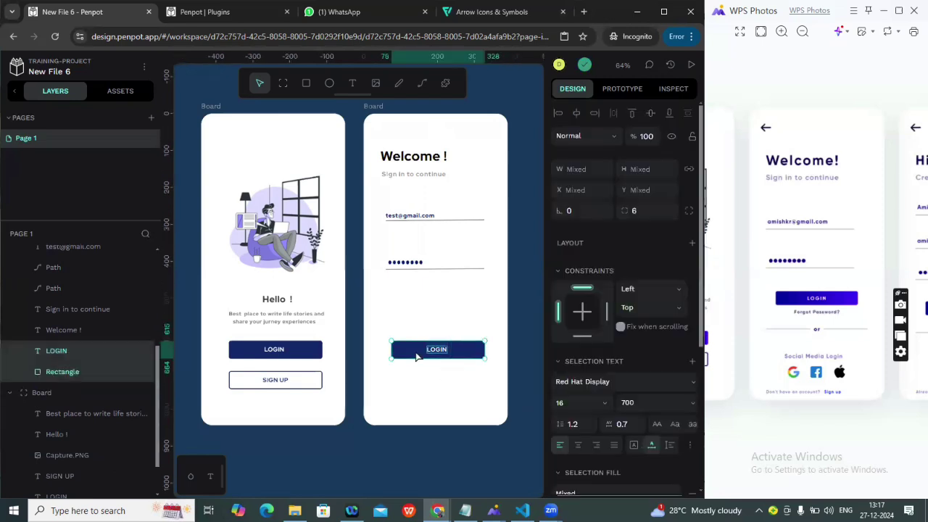
left_click_drag(414, 351, 409, 294)
left_click(414, 338)
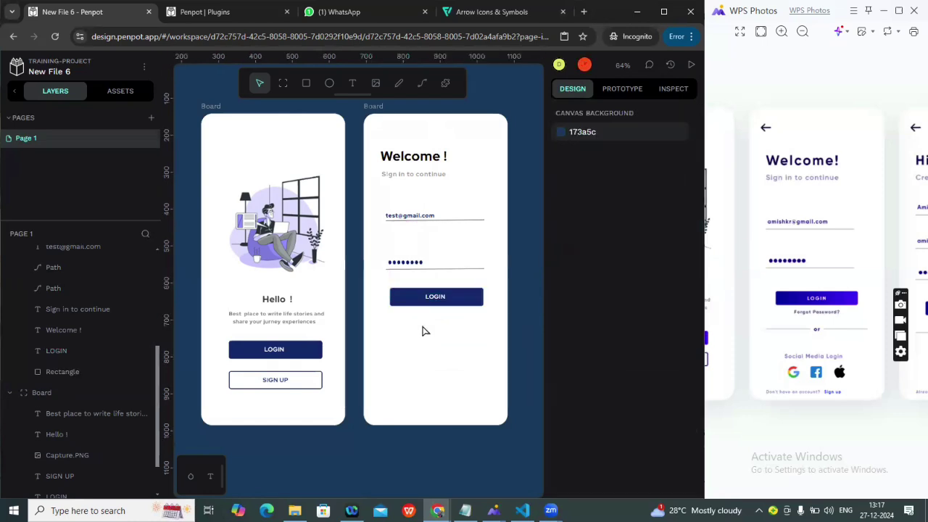
- Add the text "Forget Password ?" below the LOGIN button at X 107, Y 558
scroll(428, 335, "up", 3, "ctrl")
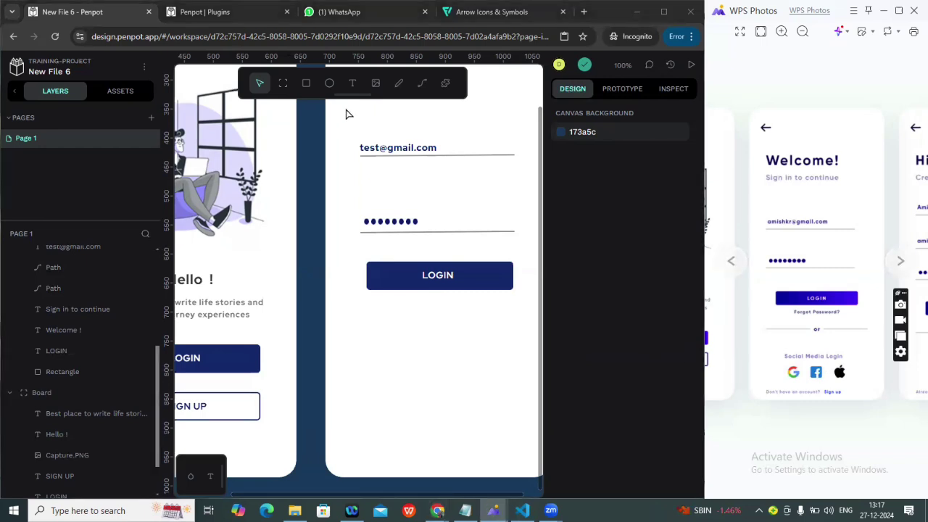
left_click(353, 82)
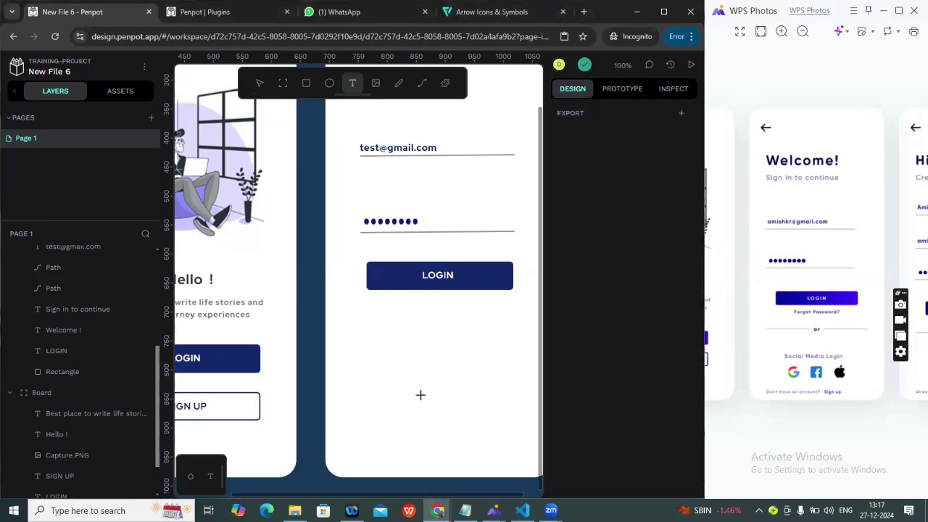
left_click(388, 313)
type("F")
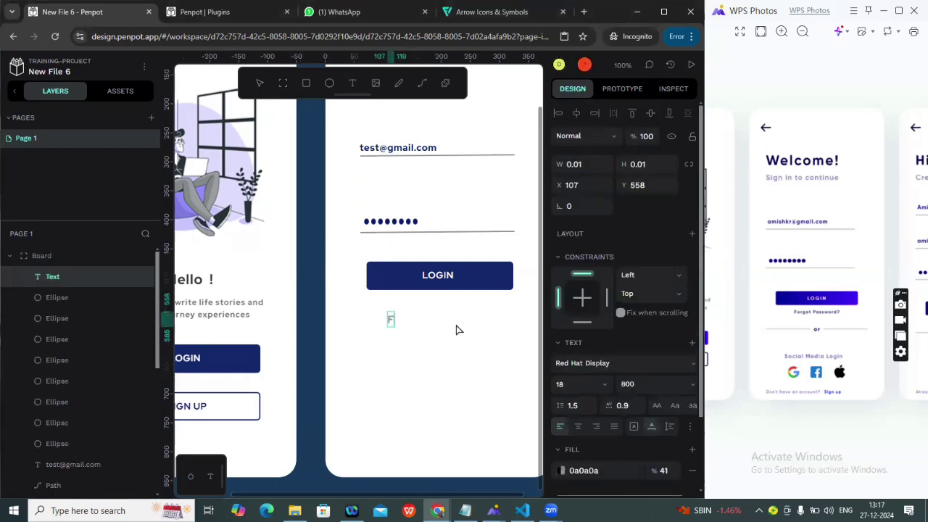
type("orget")
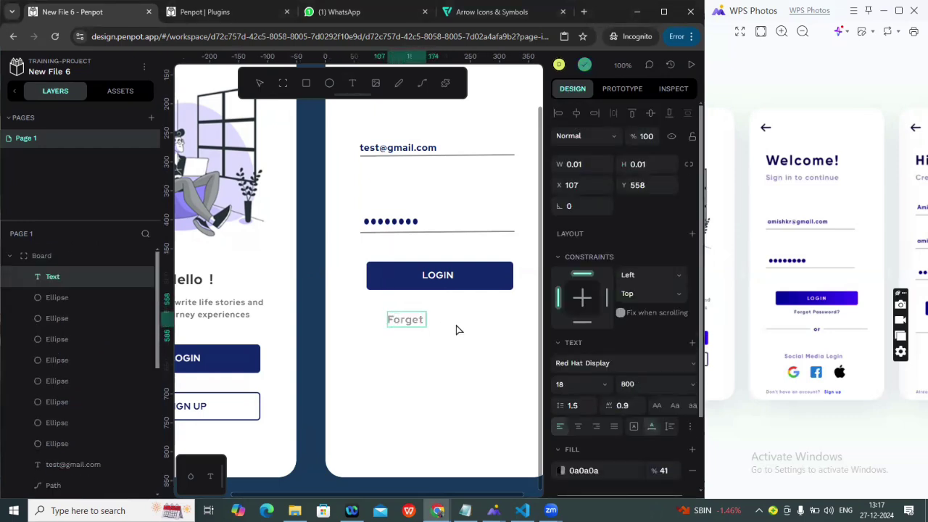
type(" Password")
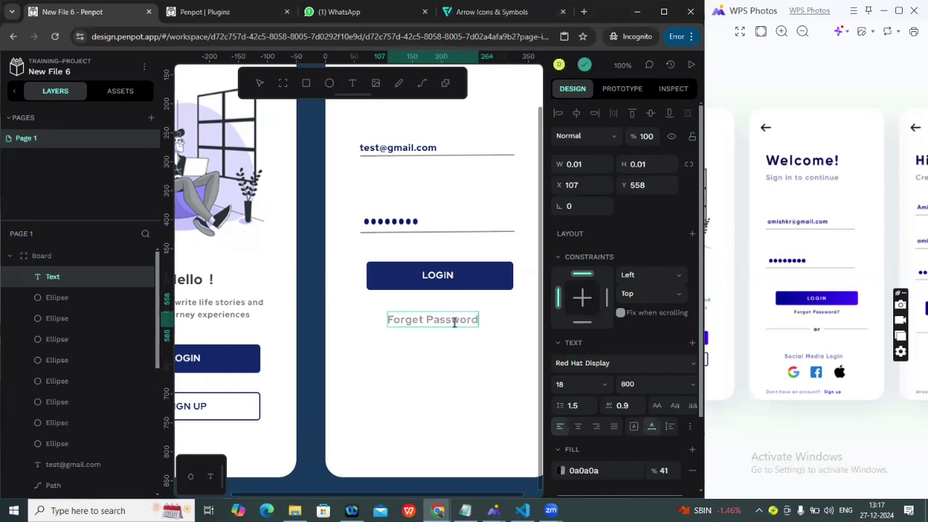
type(" ?")
key("Escape")
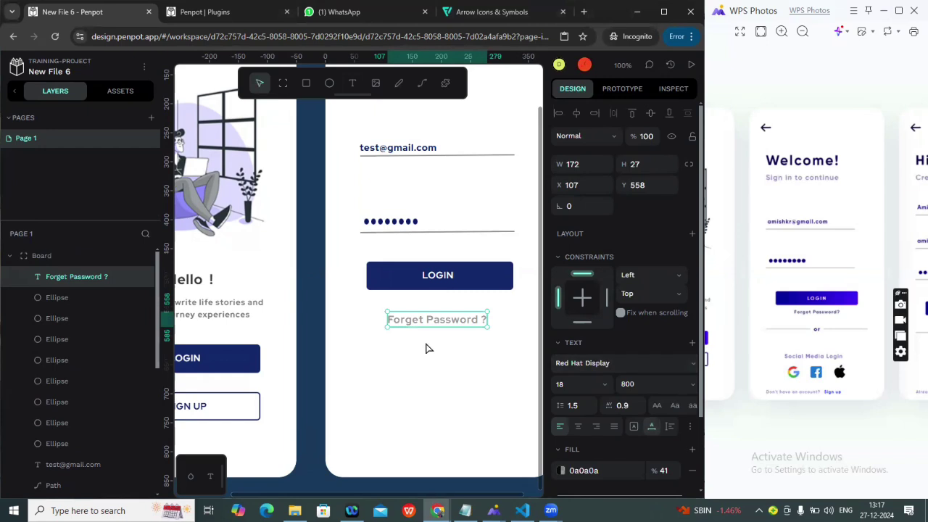
- Set the "Forget Password ?" font size to 16 and move the text closer under the LOGIN button, to X 112, Y 540
left_click(606, 386)
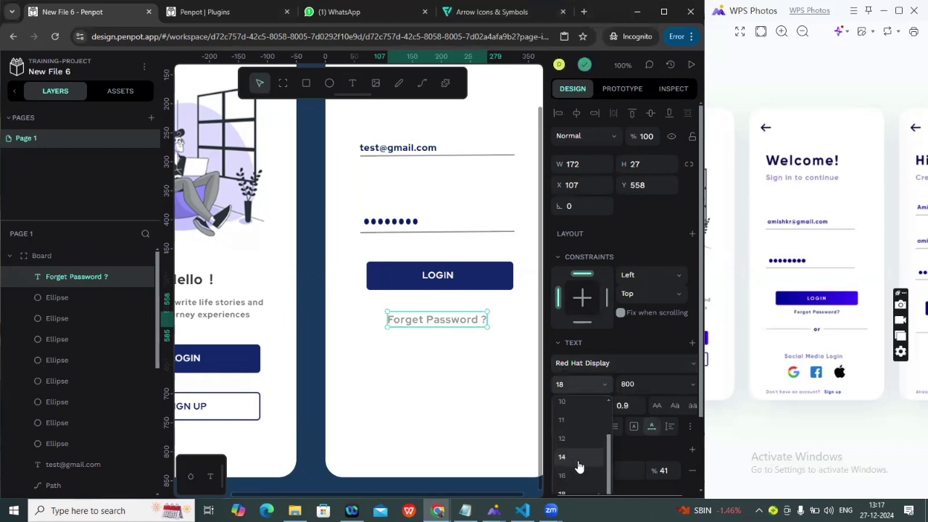
scroll(578, 464, "down", 3)
left_click(563, 417)
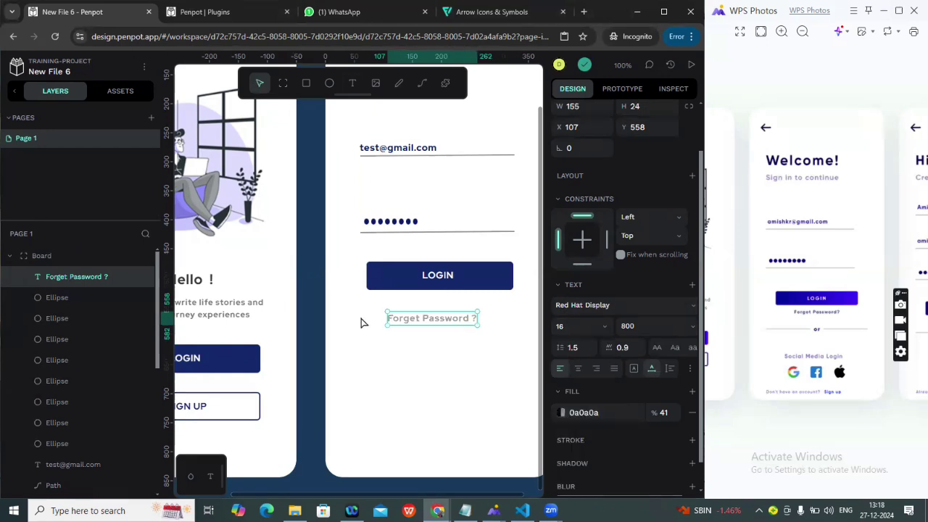
left_click(366, 323)
left_click_drag(427, 319, 430, 313)
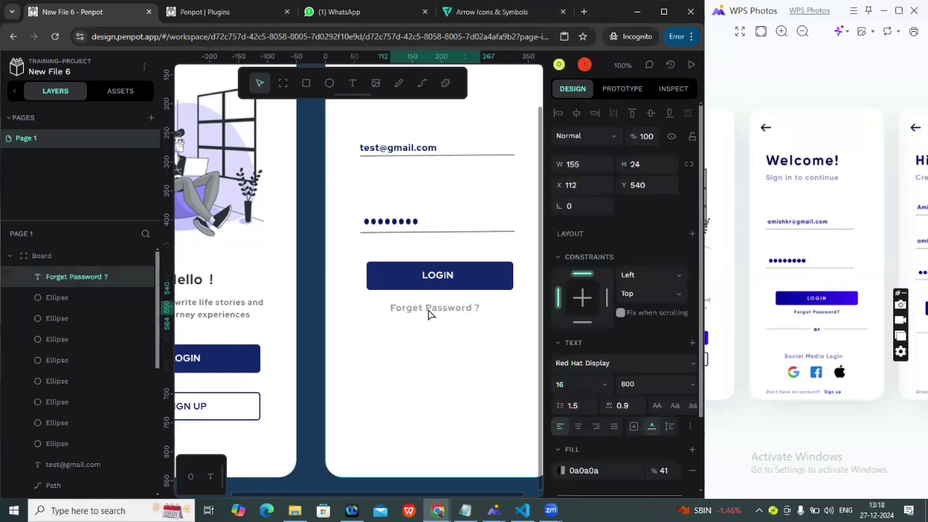
left_click(445, 356)
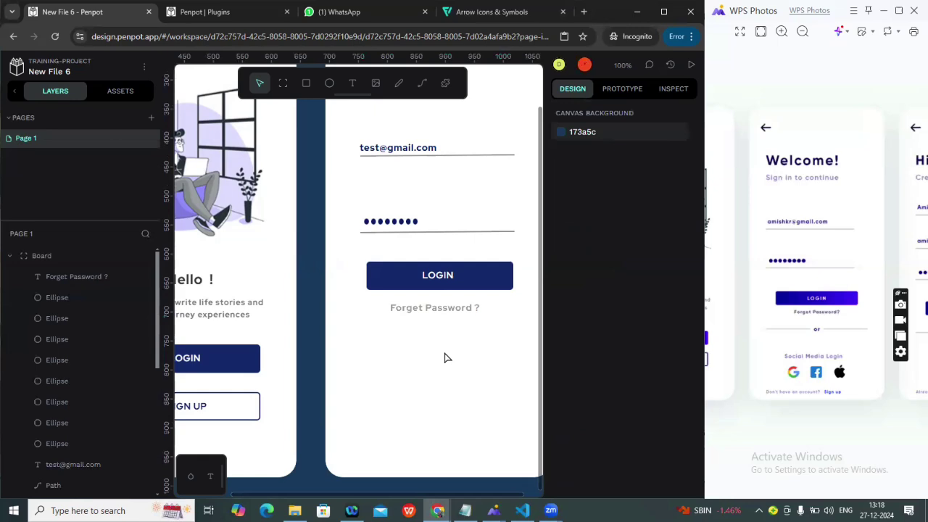
- Copy the LOGIN button's fill colour 071e64 and apply it to the "Forget Password ?" text
left_click(418, 309)
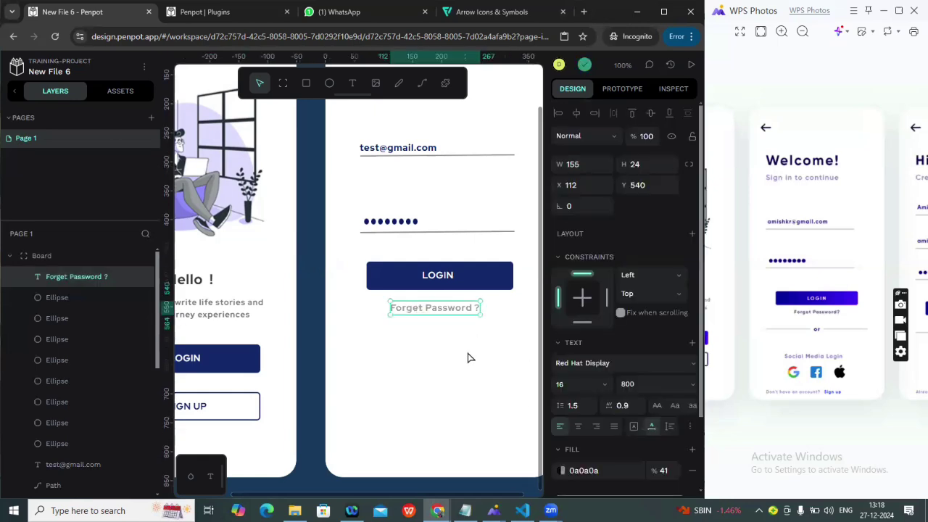
left_click(444, 275)
left_click(604, 387)
key("ctrl+c")
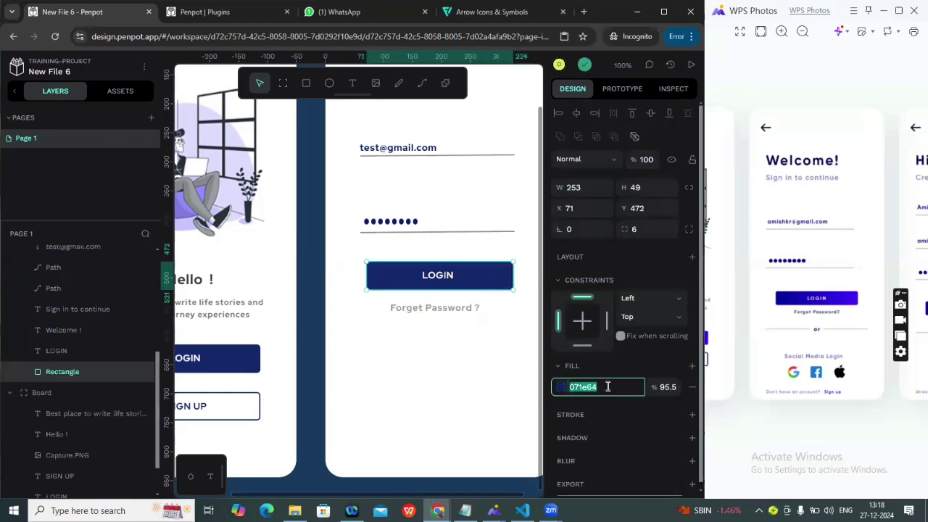
left_click(400, 309)
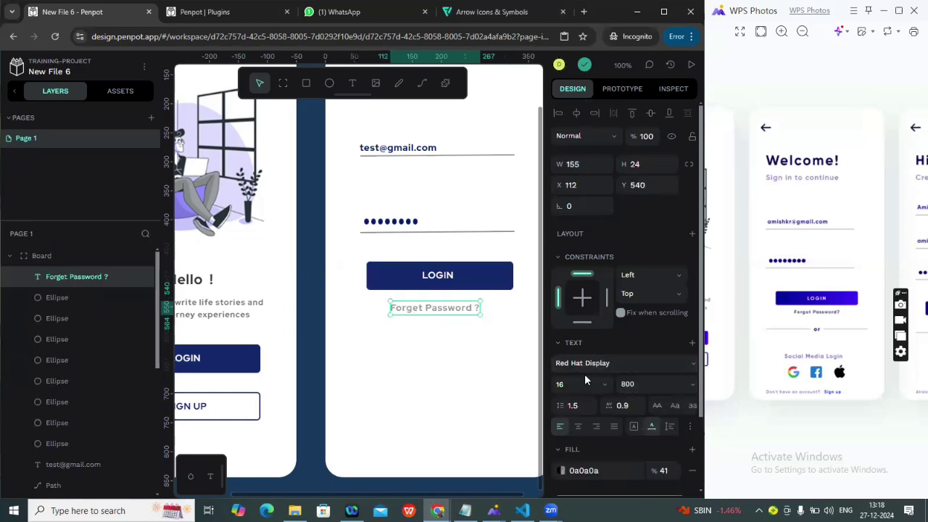
scroll(592, 450, "down", 1)
left_click(607, 414)
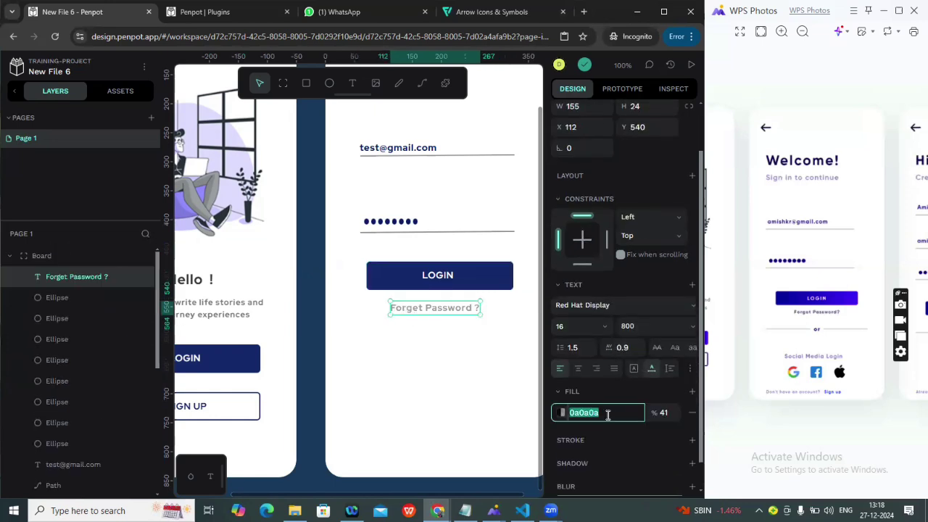
key("BackSpace")
key("ctrl+v")
key("Return")
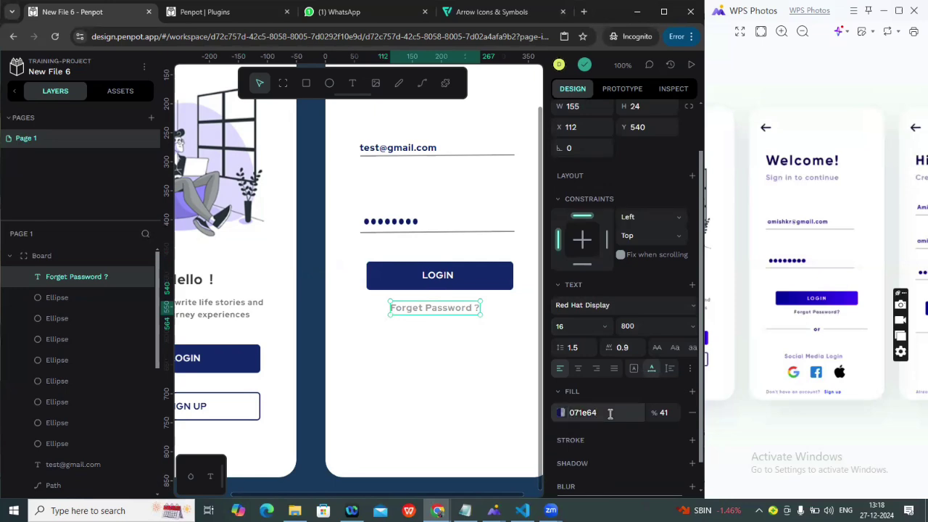
- Raise the "Forget Password ?" text's fill opacity to 99.5%
left_click(561, 413)
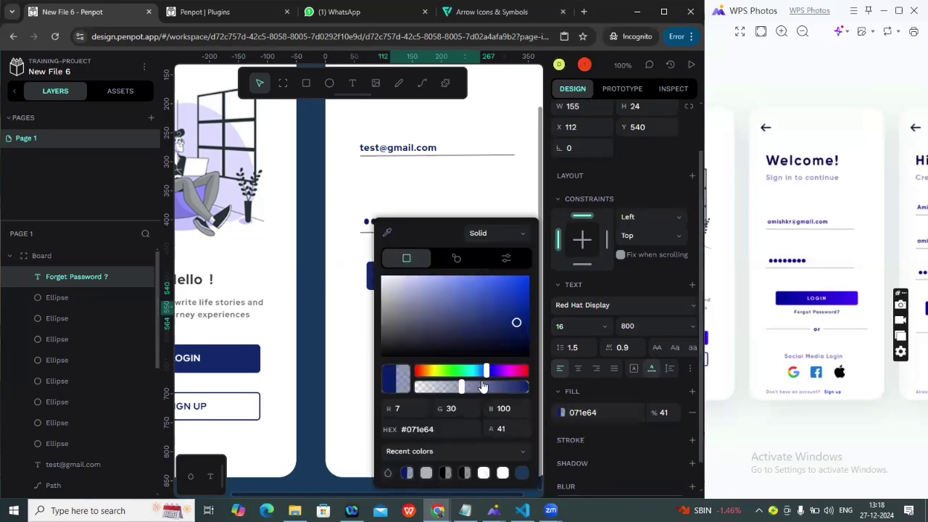
left_click_drag(462, 388, 530, 397)
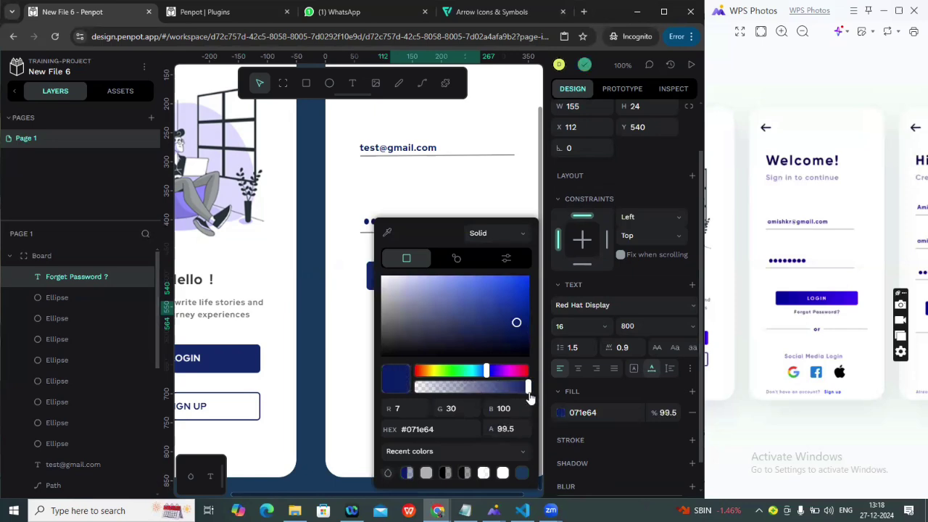
left_click(346, 339)
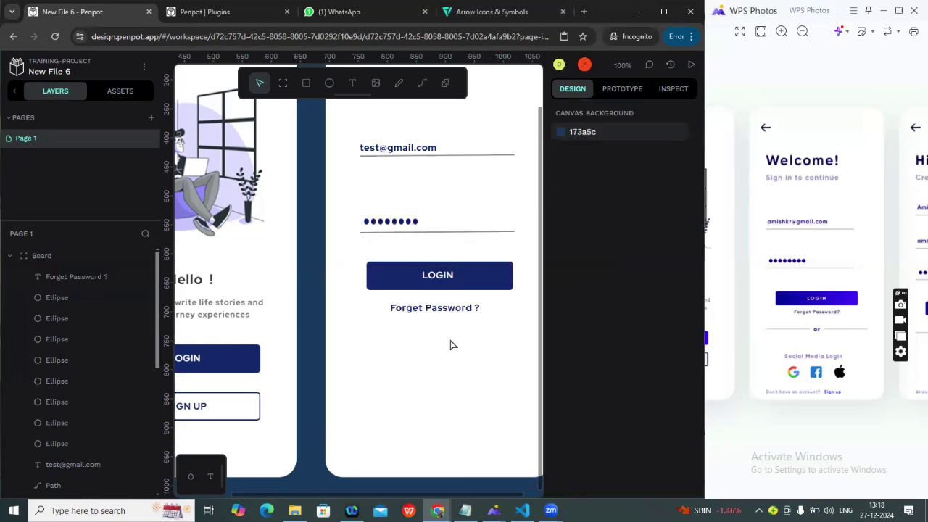
- Lower the "Forget Password ?" text's fill opacity to 89.5%
left_click(426, 312)
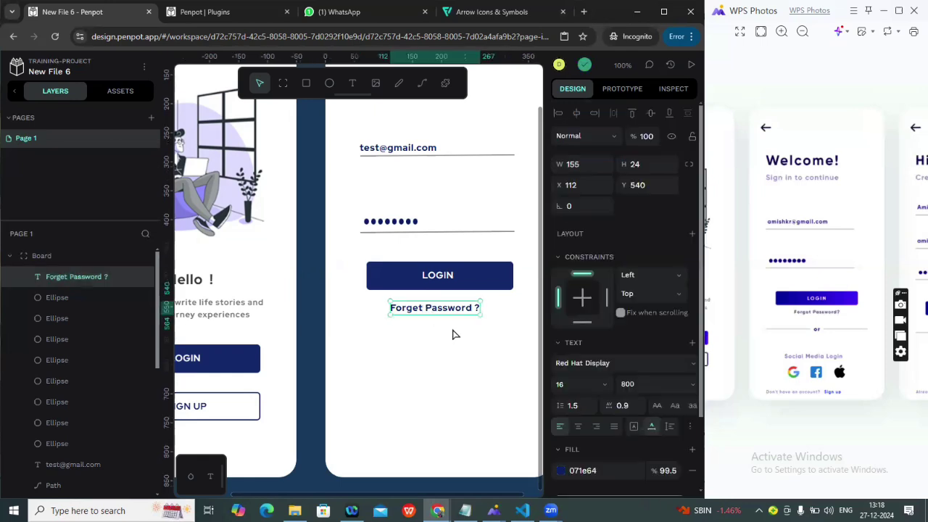
left_click(561, 471)
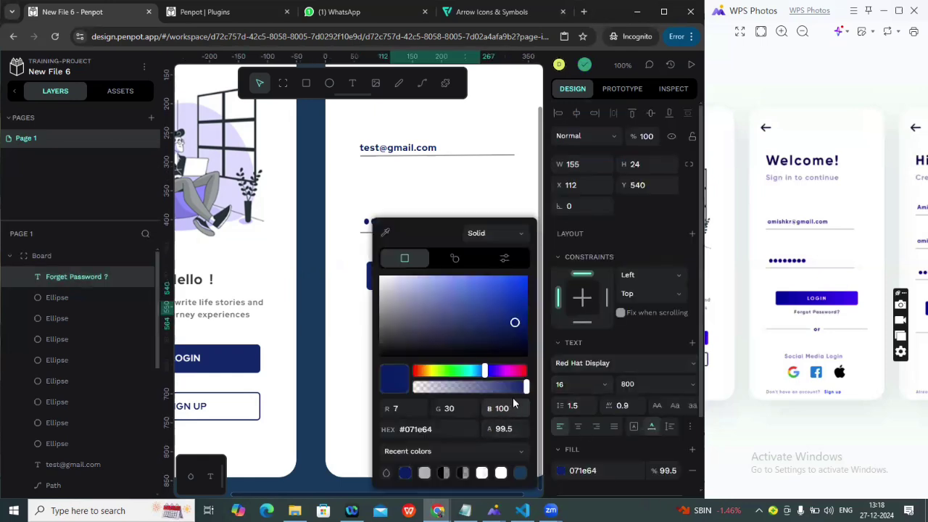
left_click_drag(527, 389, 513, 390)
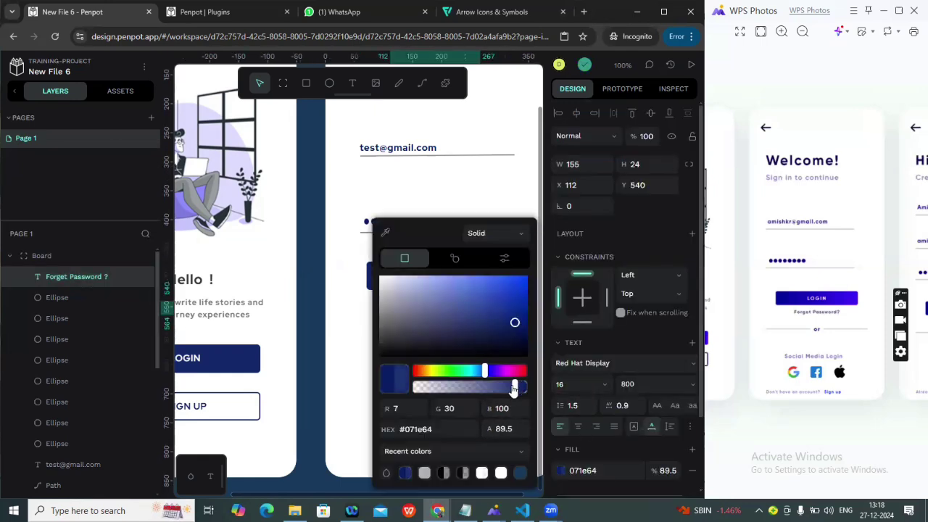
left_click(345, 338)
- Draw a short horizontal line about 109 wide with the Path tool below the "Forget Password ?" text, at X 40, Y 617
scroll(417, 333, "up", 2)
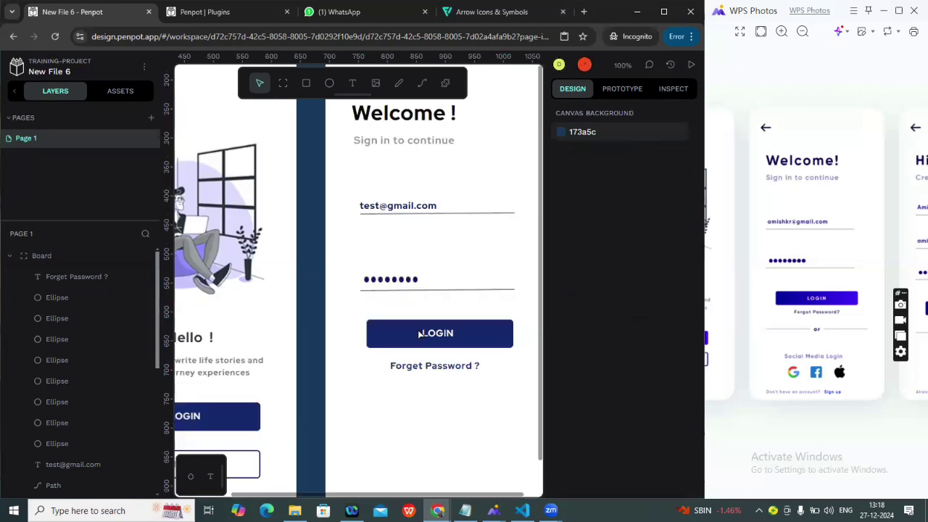
scroll(422, 297, "up", 2)
scroll(428, 293, "down", 4)
scroll(438, 297, "down", 2)
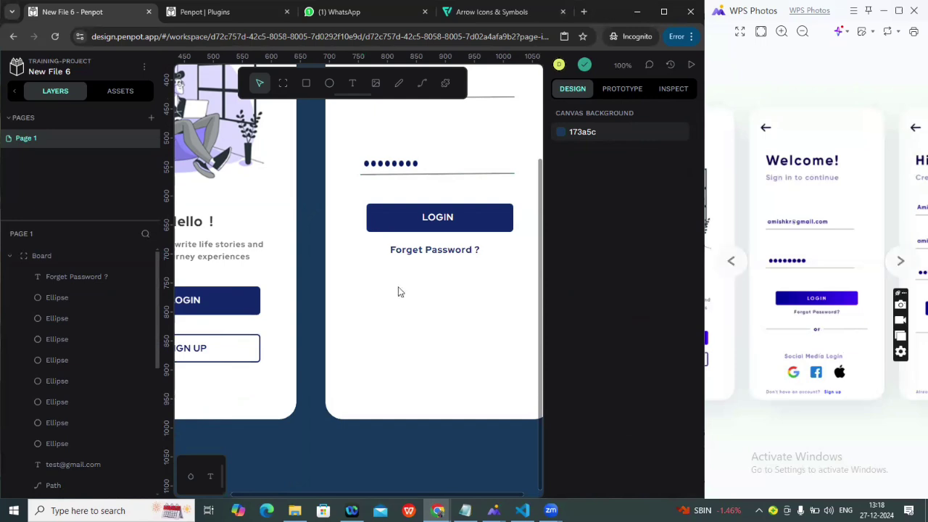
left_click(422, 84)
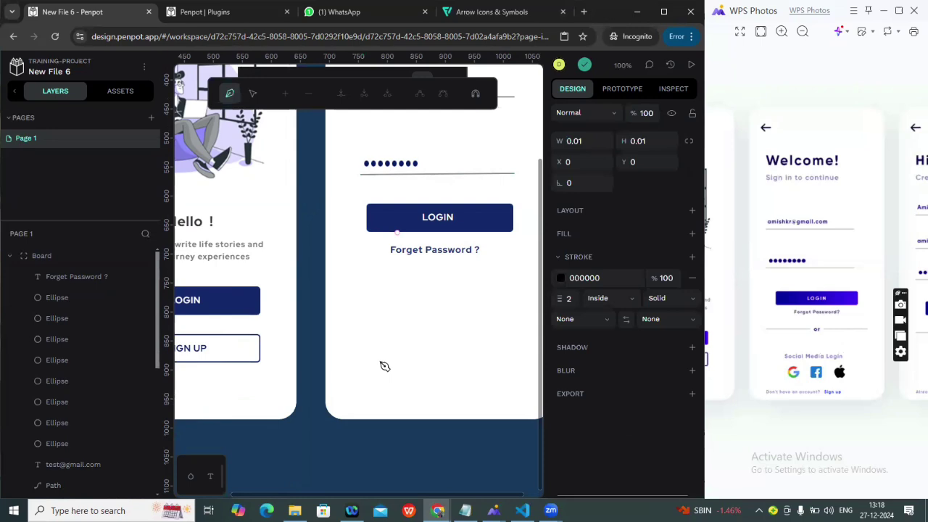
left_click(350, 288)
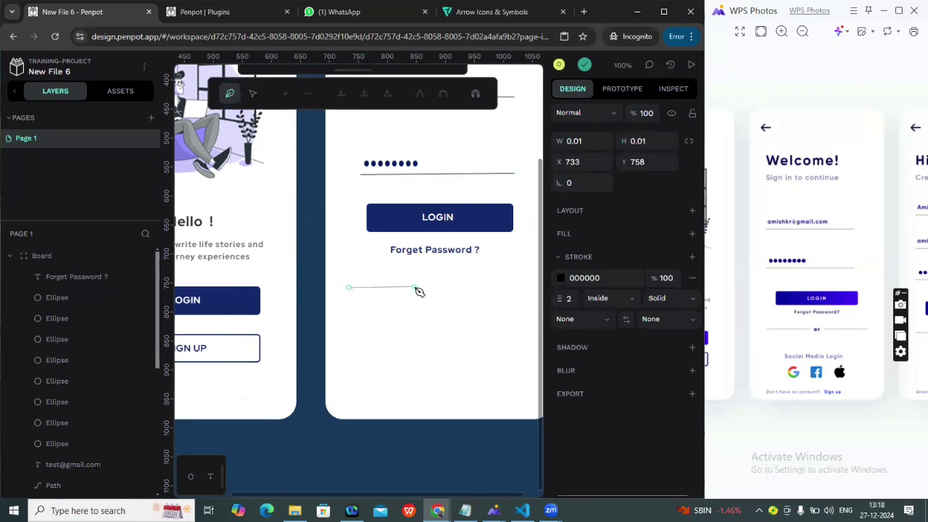
left_click(412, 288)
key("Return")
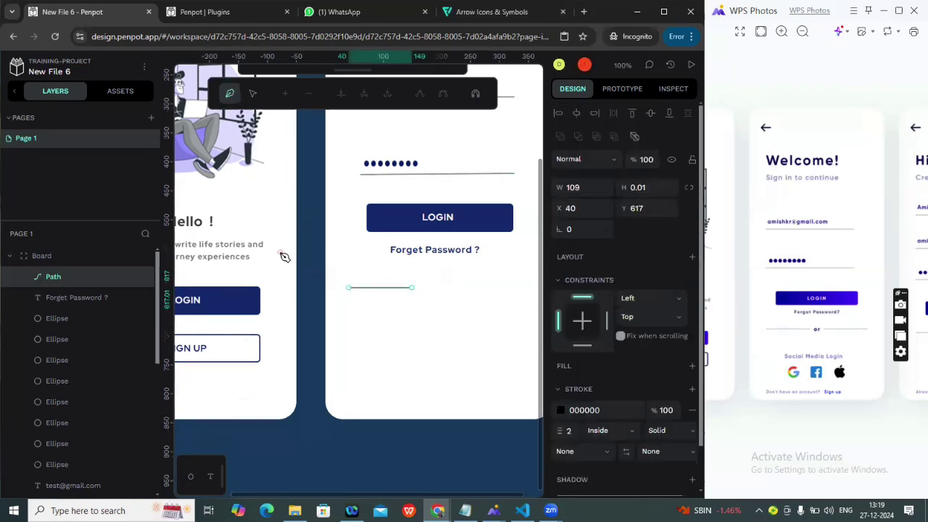
- Set the new short line's stroke opacity to 50%
left_click(560, 411)
left_click_drag(526, 390, 469, 390)
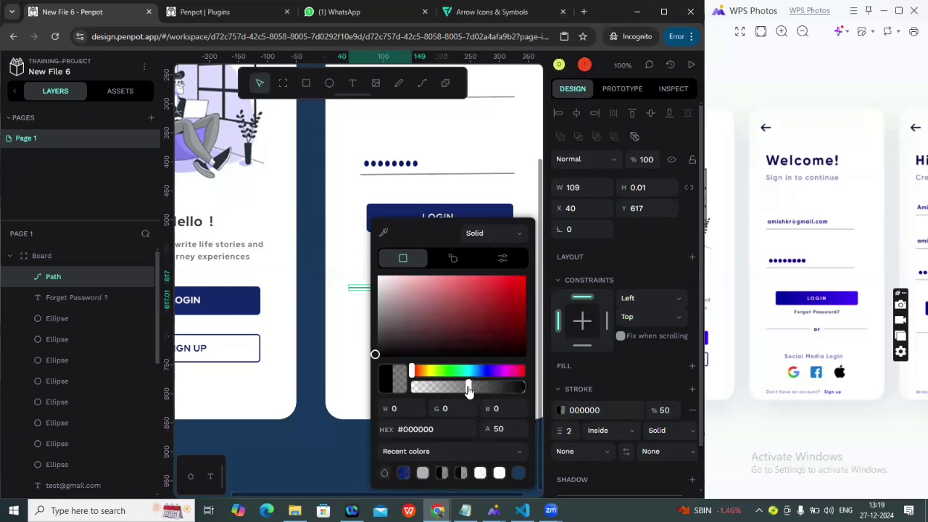
left_click(337, 328)
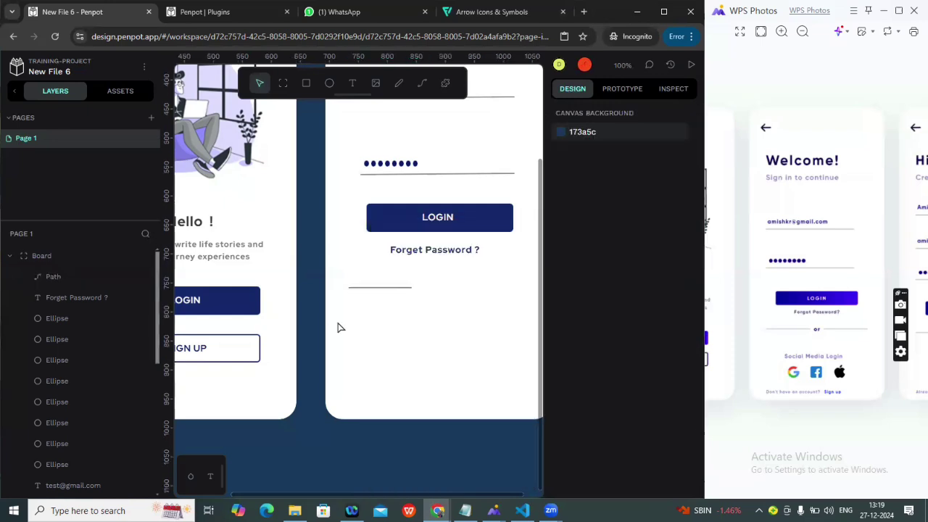
- Duplicate the short line and place the copy level with it on the right, leaving a gap between the two
right_click(403, 291)
left_click(428, 125)
left_click_drag(394, 291, 484, 288)
left_click(429, 312)
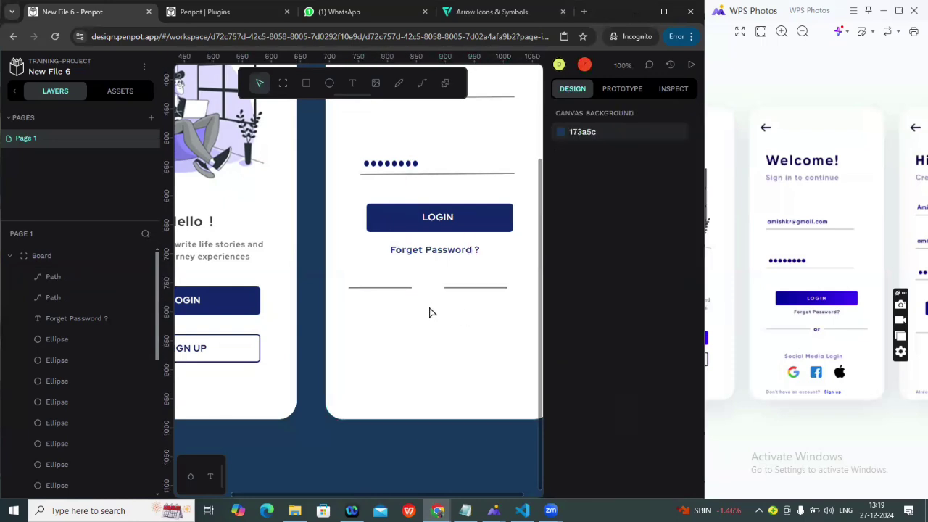
- Add the text "or" in the gap between the two short lines, at X 166, Y 605
scroll(415, 319, "up", 1)
scroll(419, 330, "down", 1)
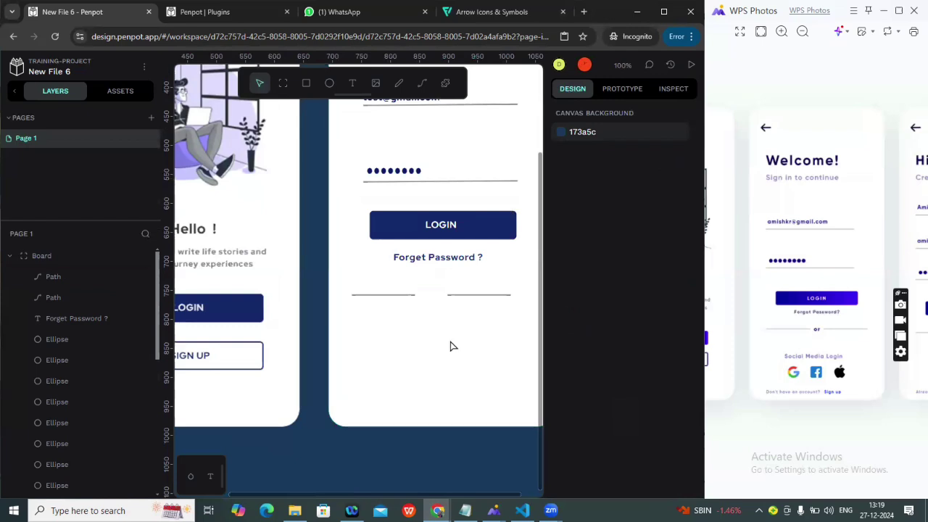
scroll(396, 356, "right", 1)
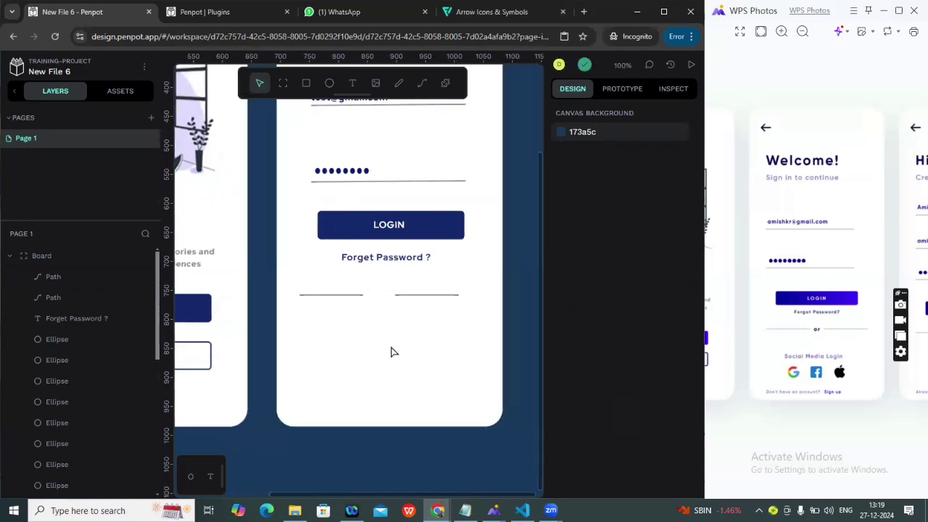
left_click(352, 83)
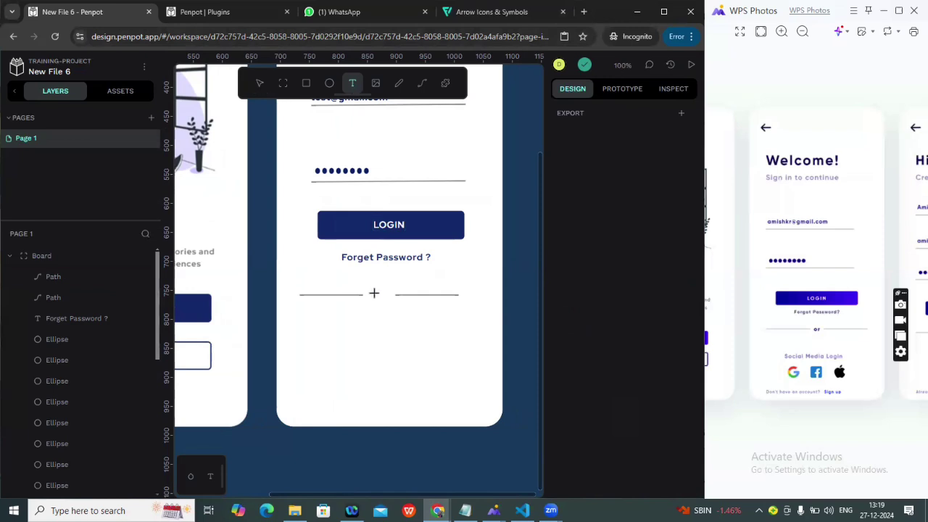
left_click(372, 292)
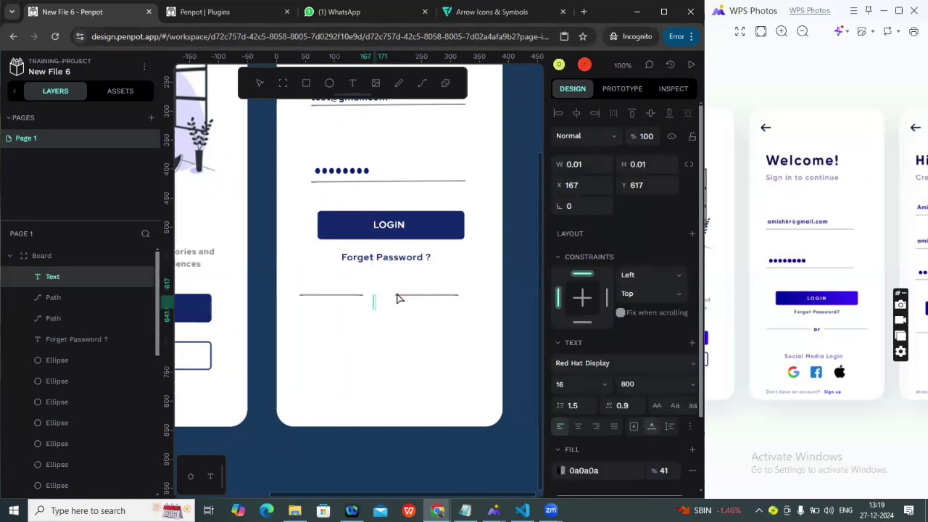
type("or")
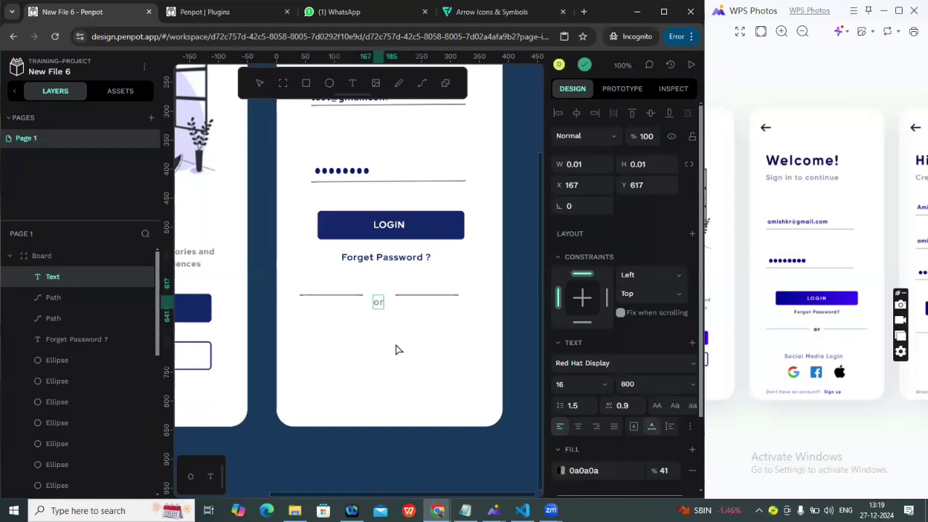
key("Escape")
left_click_drag(380, 302, 380, 295)
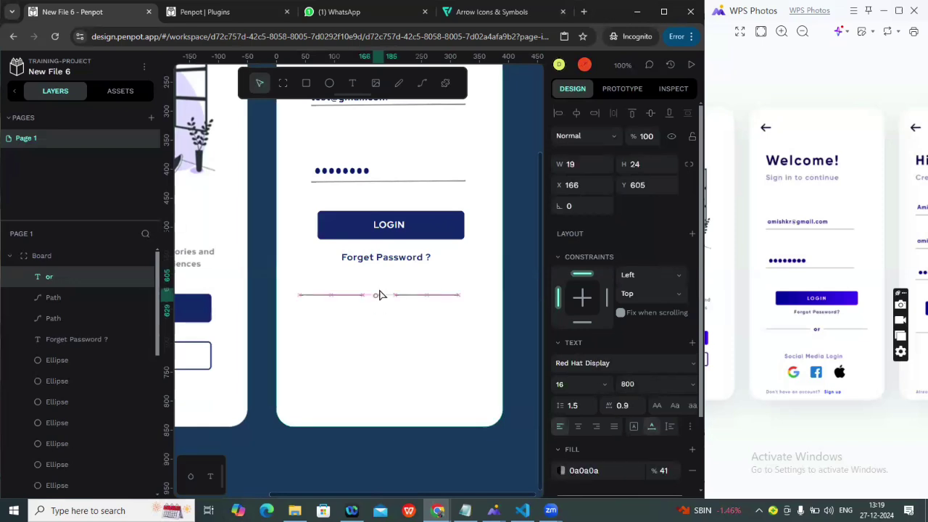
left_click(398, 324)
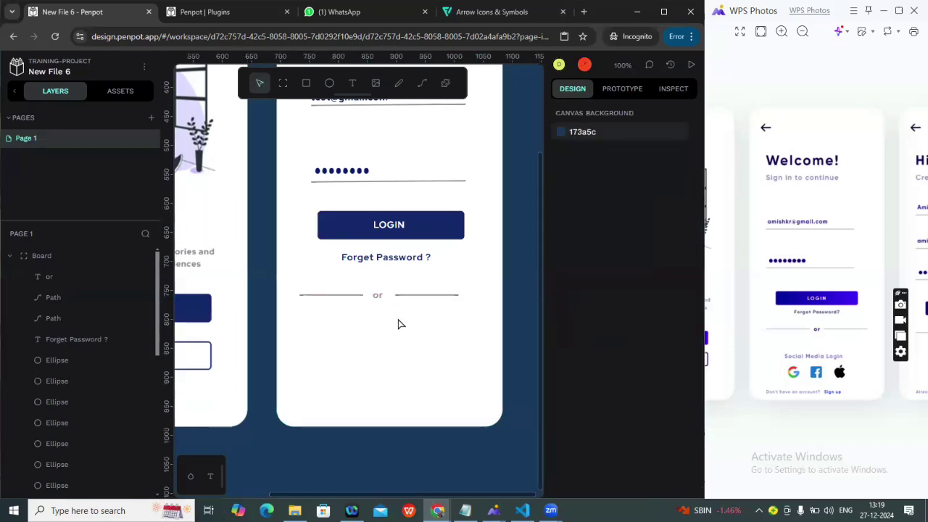
- Shift both short lines and the "or" text rightwards to centre the divider under the LOGIN button, with "or" at X 183, Y 605
left_click(428, 296)
left_click(439, 326)
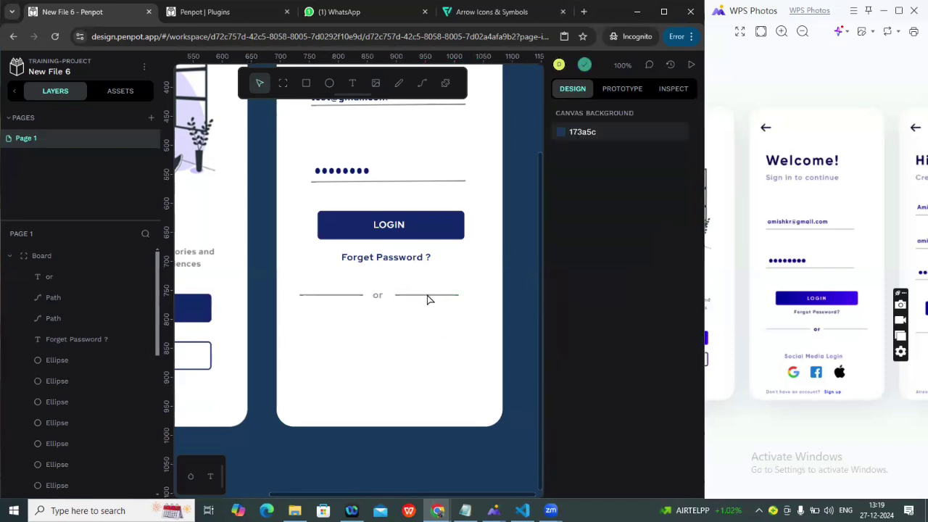
left_click(428, 295)
left_click_drag(434, 297, 444, 296)
left_click(430, 326)
left_click_drag(380, 300, 399, 301)
left_click(386, 326)
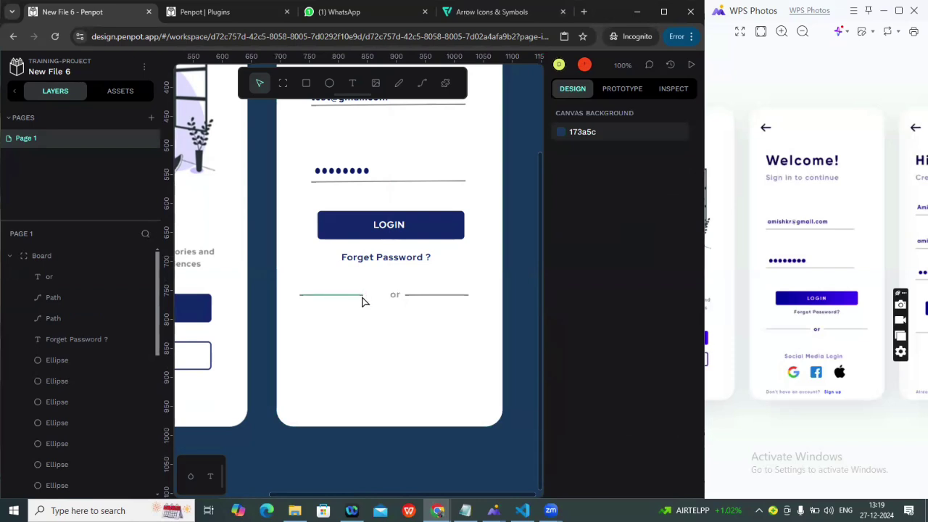
left_click_drag(360, 300, 385, 297)
left_click(399, 317)
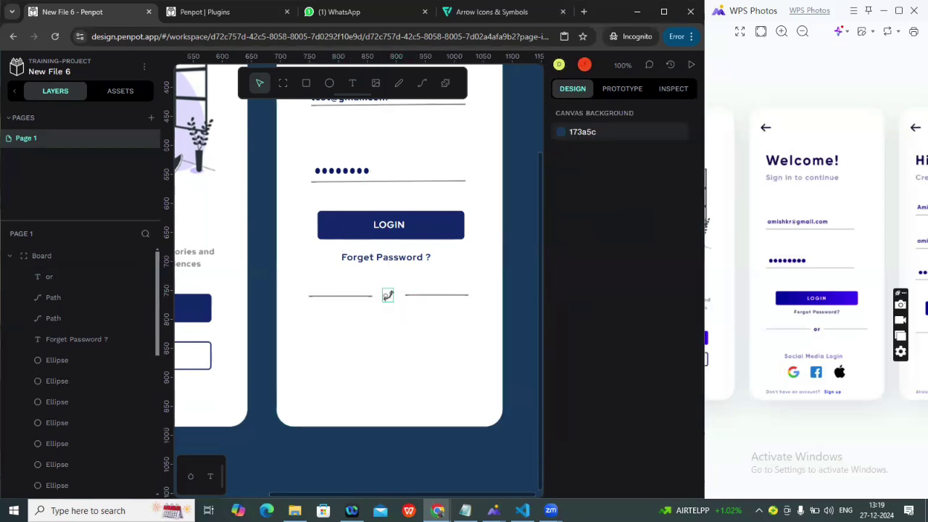
- Raise the "or" text's fill opacity to 82.5%
left_click(387, 294)
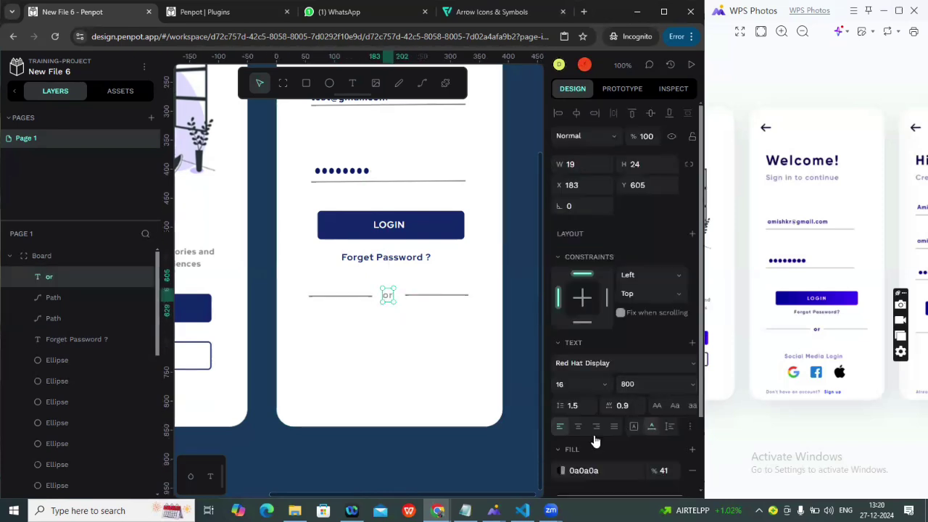
left_click(561, 471)
left_click_drag(459, 388, 508, 392)
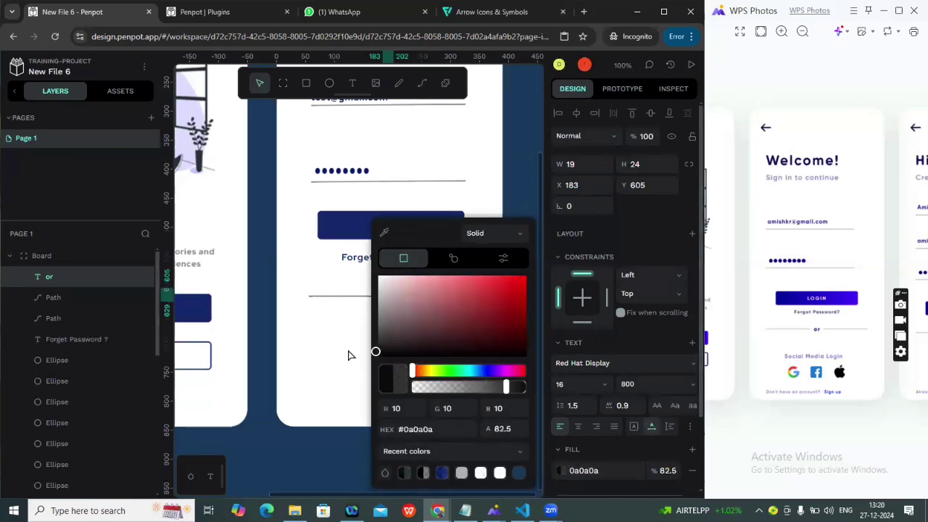
left_click(348, 351)
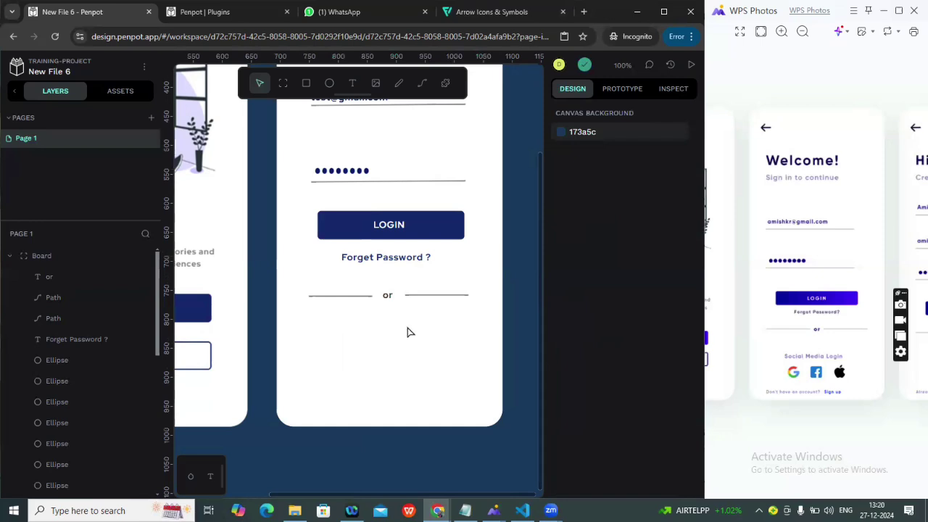
- Add the text "Social Media Login" below the "or" divider on the login board, starting at X 99, Y 675
scroll(424, 309, "up", 5)
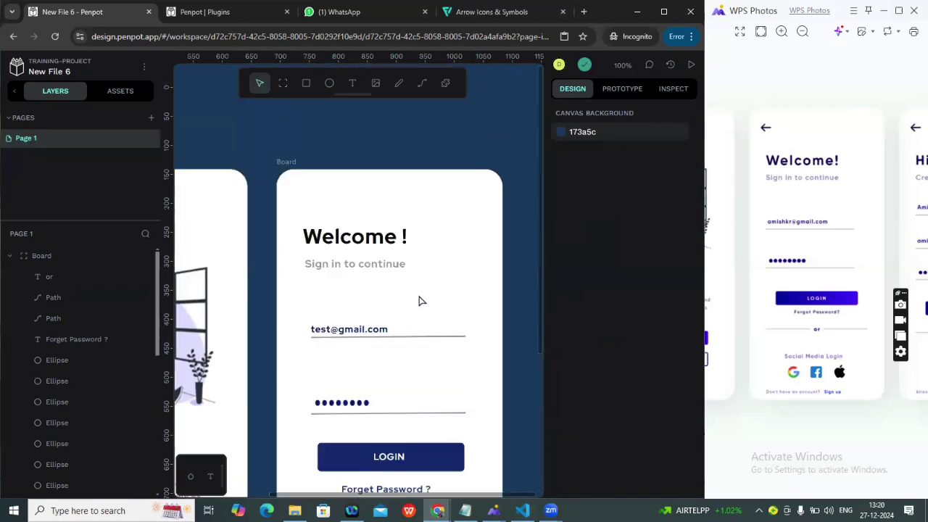
scroll(423, 299, "down", 3)
scroll(424, 299, "down", 4)
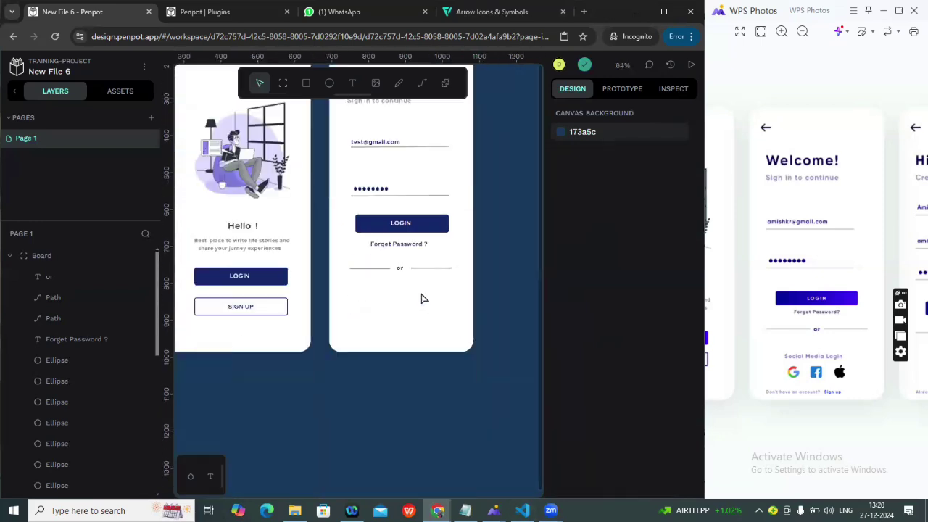
scroll(424, 299, "up", 1)
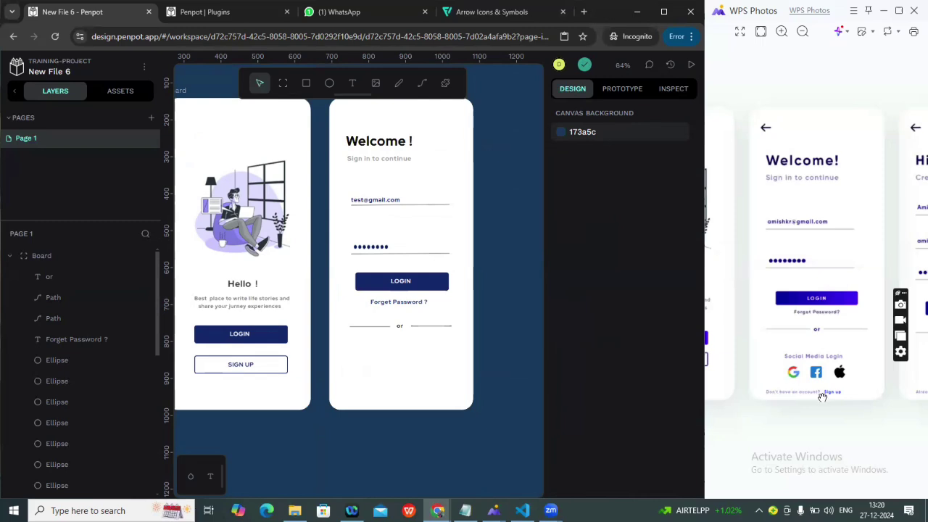
left_click(354, 86)
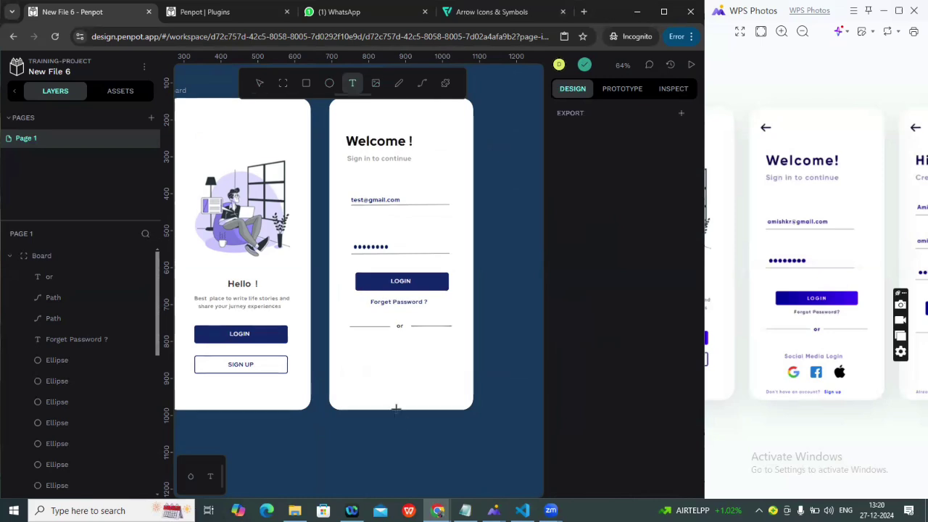
left_click(366, 347)
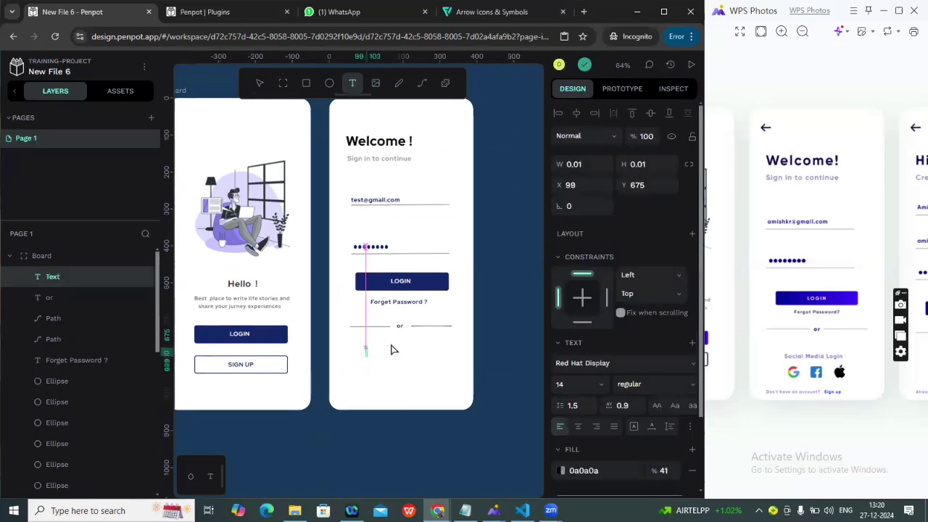
type("Social")
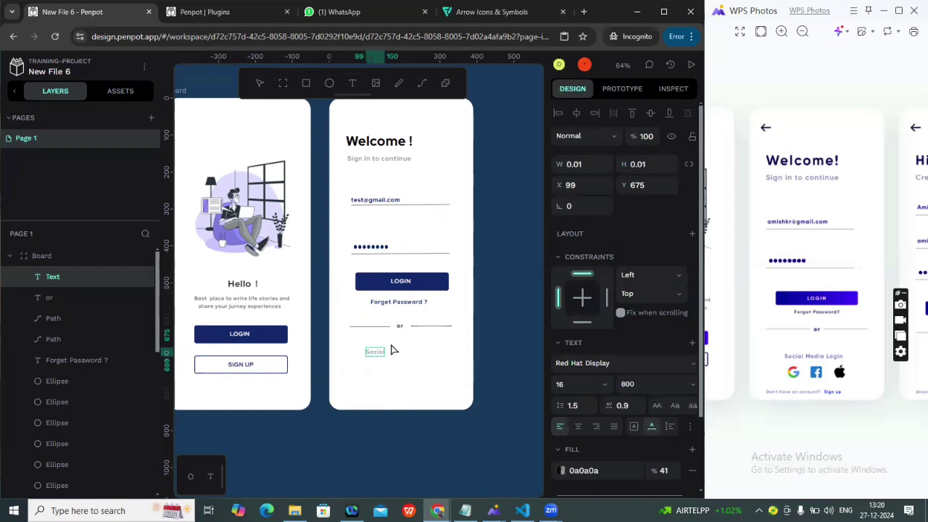
type(" Media")
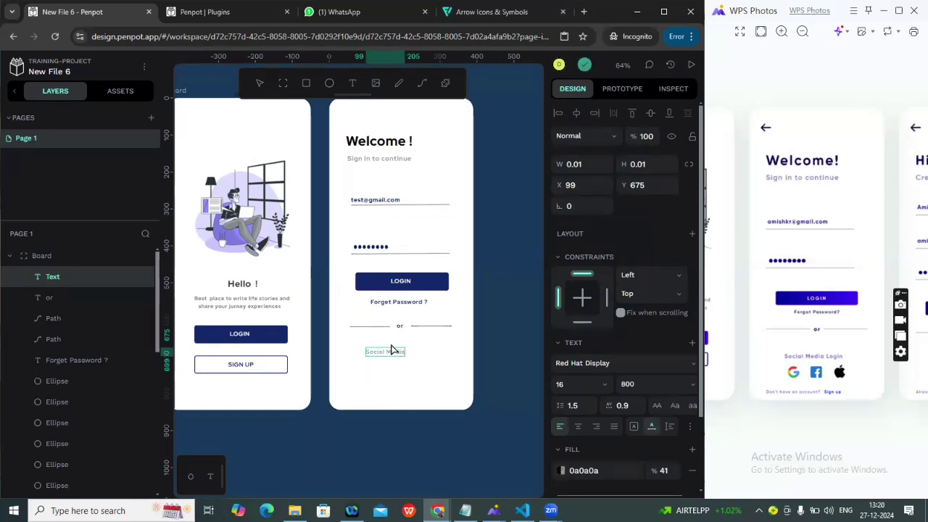
type(" Login")
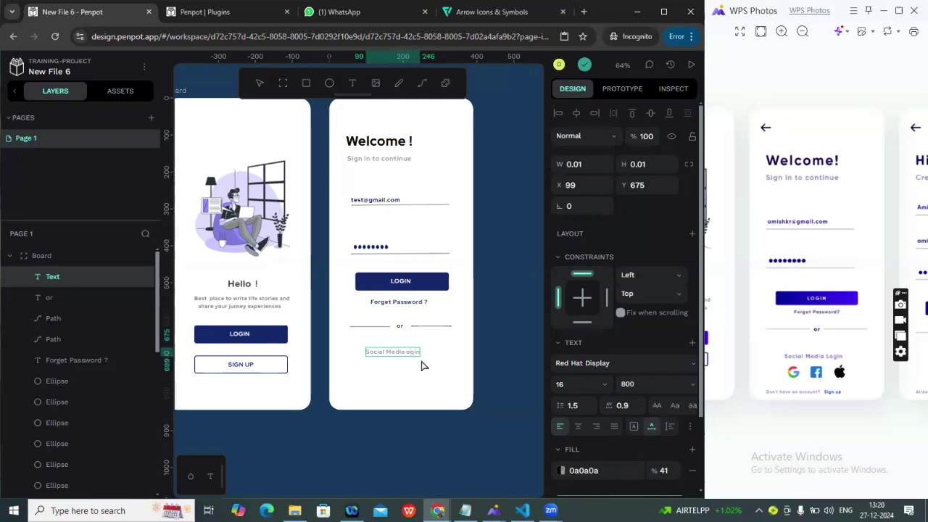
scroll(387, 370, "up", 5)
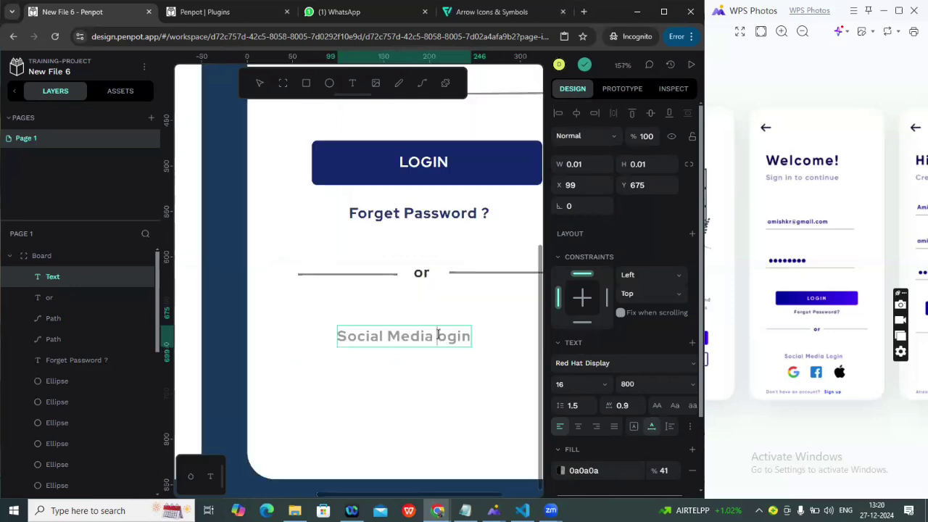
type("l")
key("BackSpace")
type("L")
key("Escape")
- Move the "Social Media Login" text closer under the "or" divider, to X 114, Y 651
left_click_drag(410, 344, 425, 317)
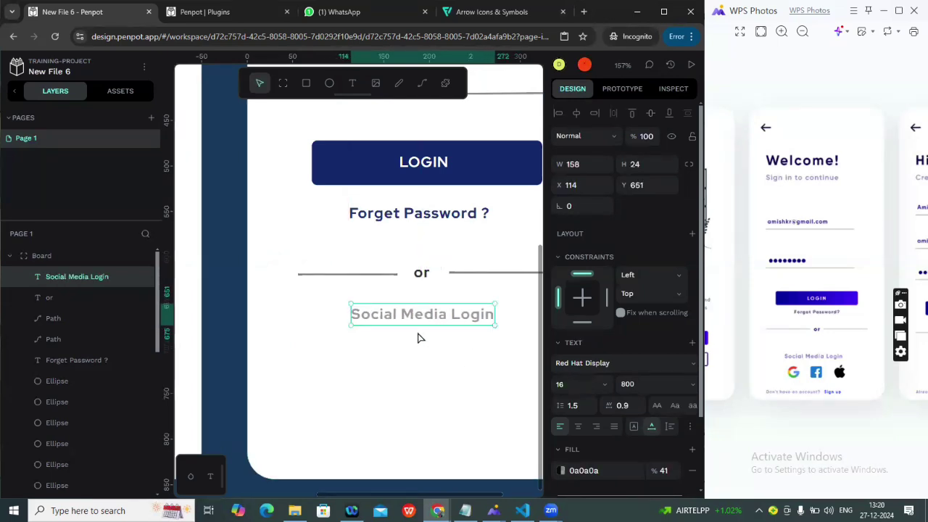
scroll(417, 337, "down", 5)
scroll(417, 335, "down", 3)
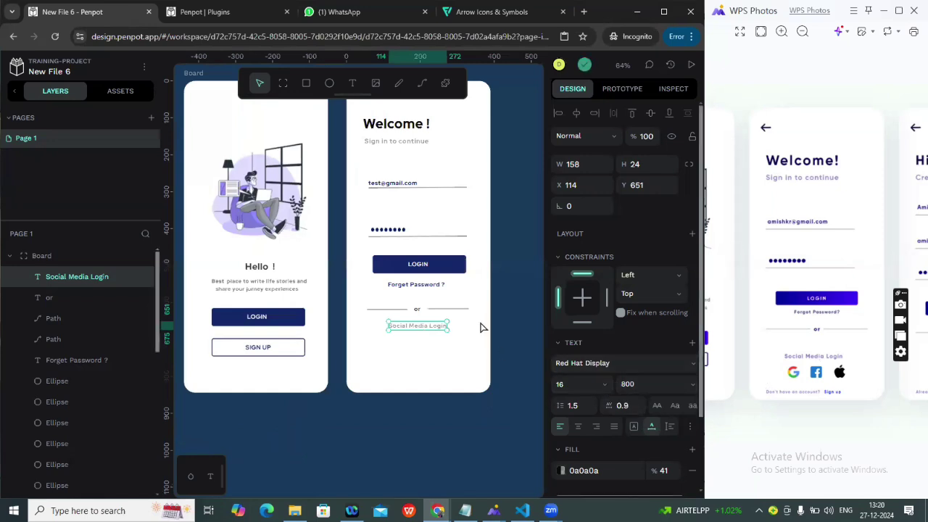
- Import the GoogleImg picture onto the login board
left_click(450, 301)
scroll(453, 337, "down", 3)
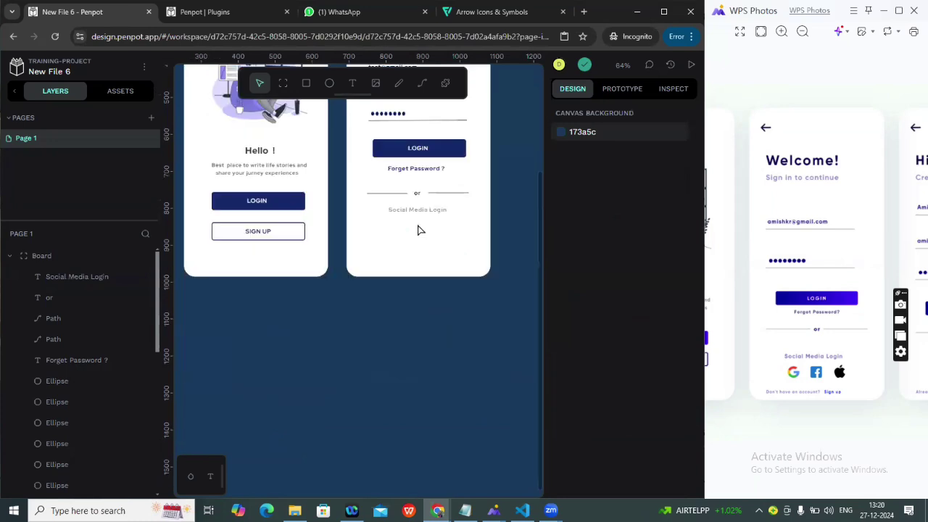
left_click(376, 85)
left_click(418, 110)
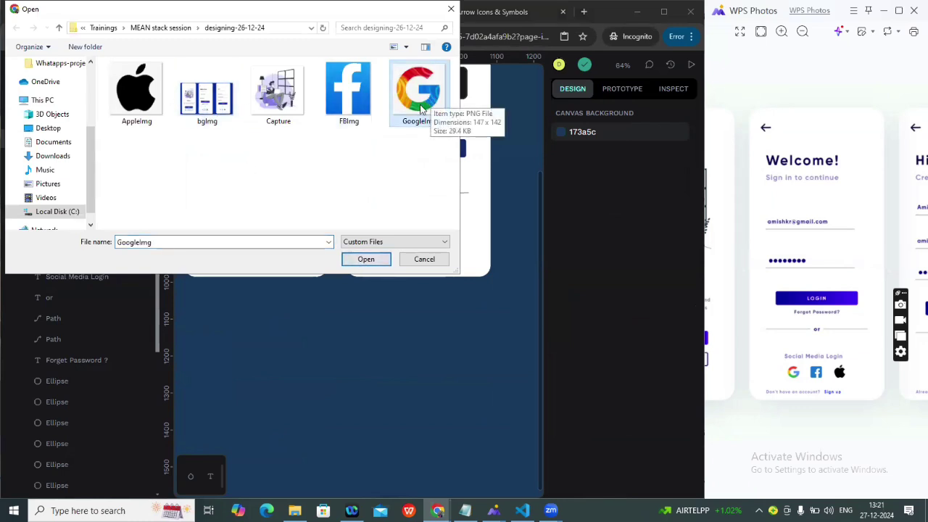
left_click(365, 262)
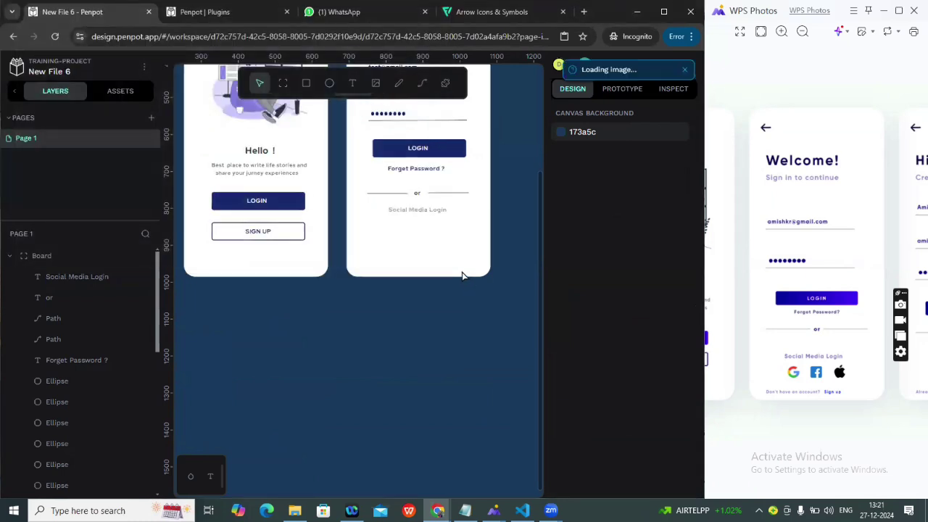
- Scale the Google logo to about 41 × 39 and place it under "Social Media Login" at X 112, Y 685
scroll(415, 253, "up", 3, "ctrl")
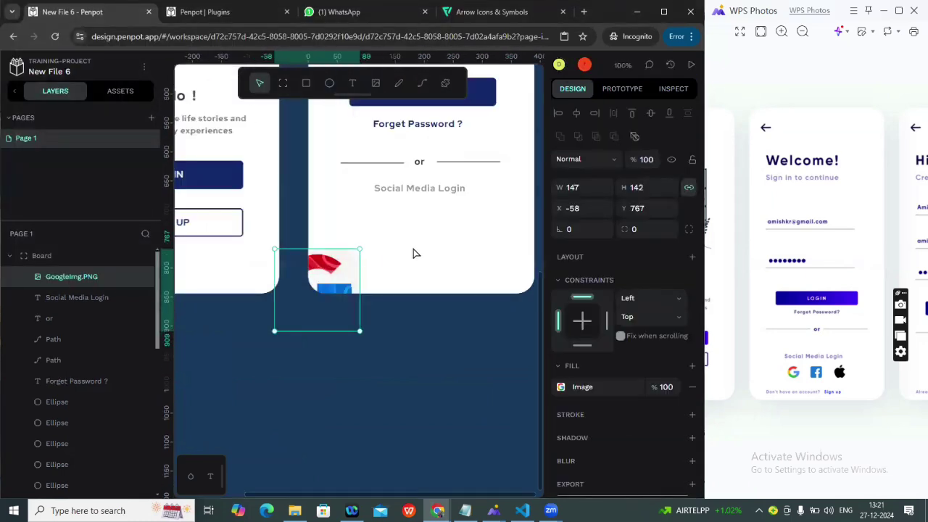
scroll(415, 253, "up", 3, "ctrl")
left_click_drag(300, 280, 386, 211)
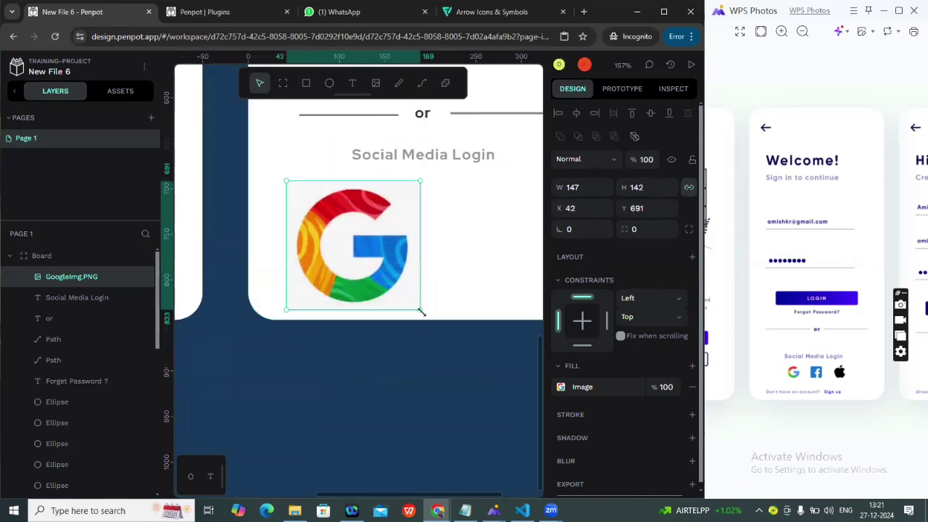
left_click_drag(417, 307, 367, 196)
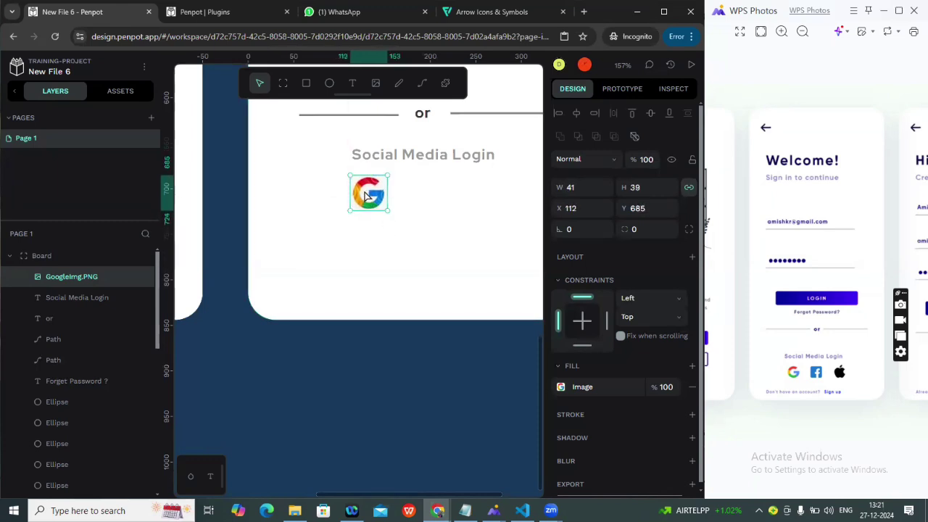
left_click(378, 239)
- Import the FBImg picture and place it, scaled to match, just right of the Google logo
left_click(376, 84)
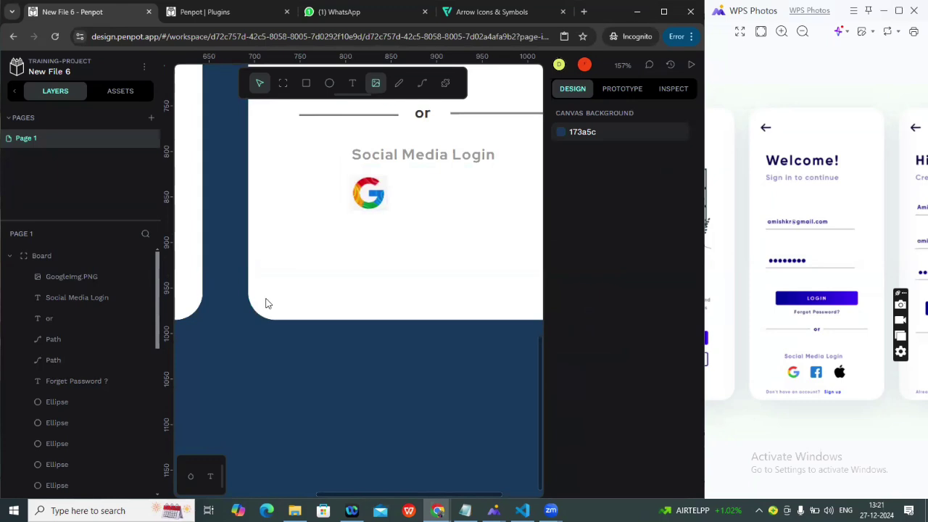
left_click(337, 91)
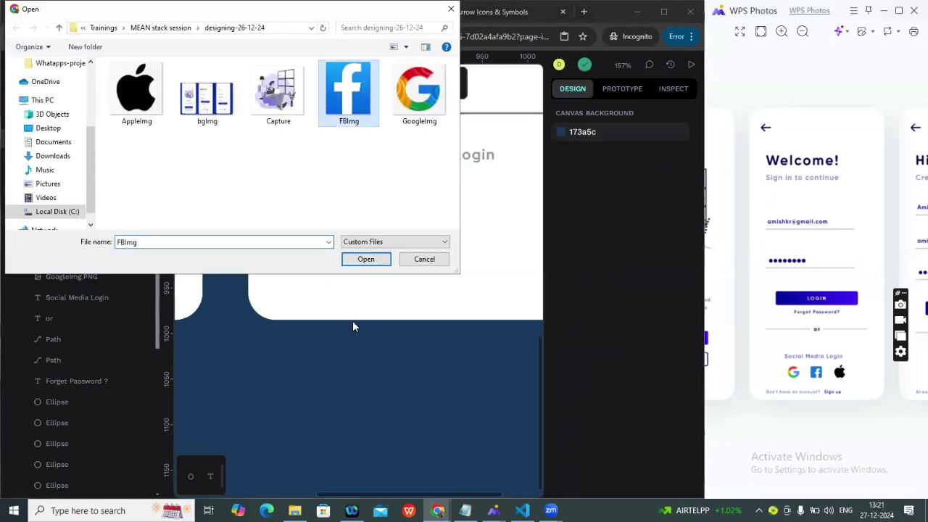
left_click(366, 259)
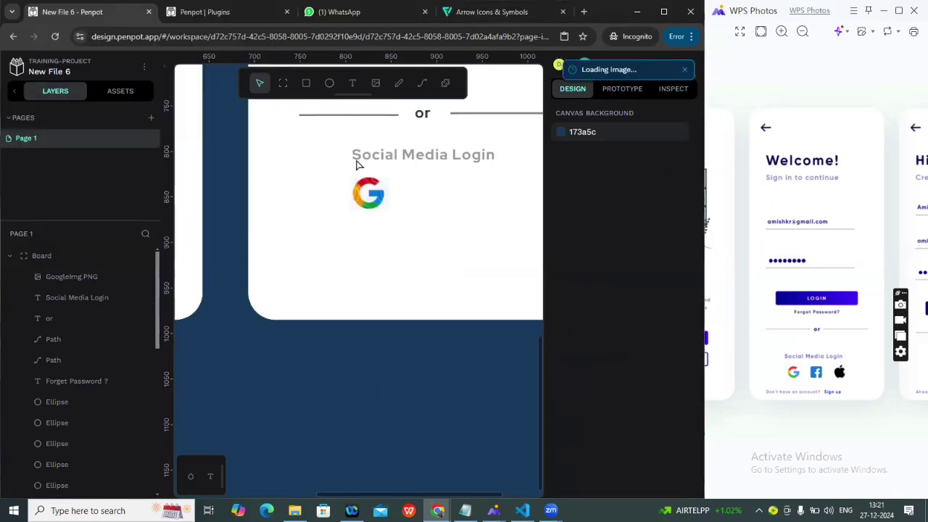
left_click_drag(448, 387, 428, 193)
left_click(416, 230)
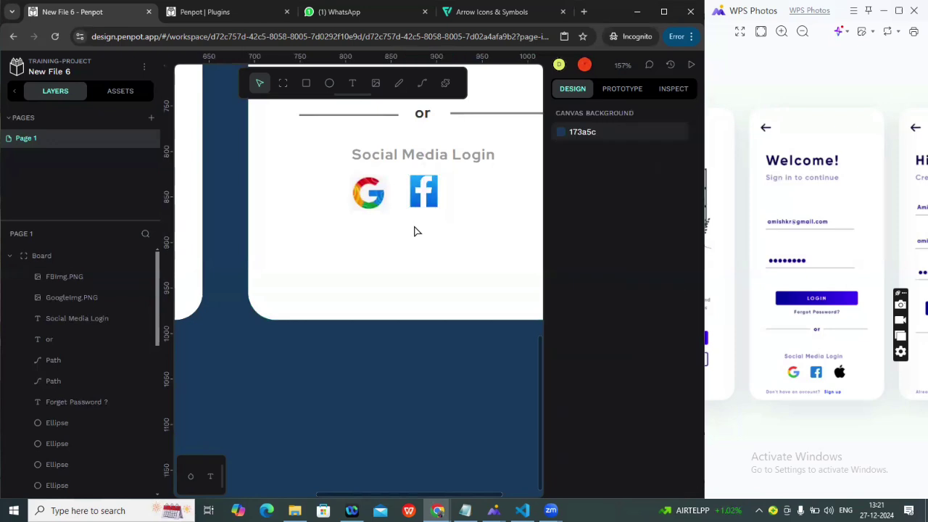
- Import the AppleImg picture onto the login board
left_click(377, 85)
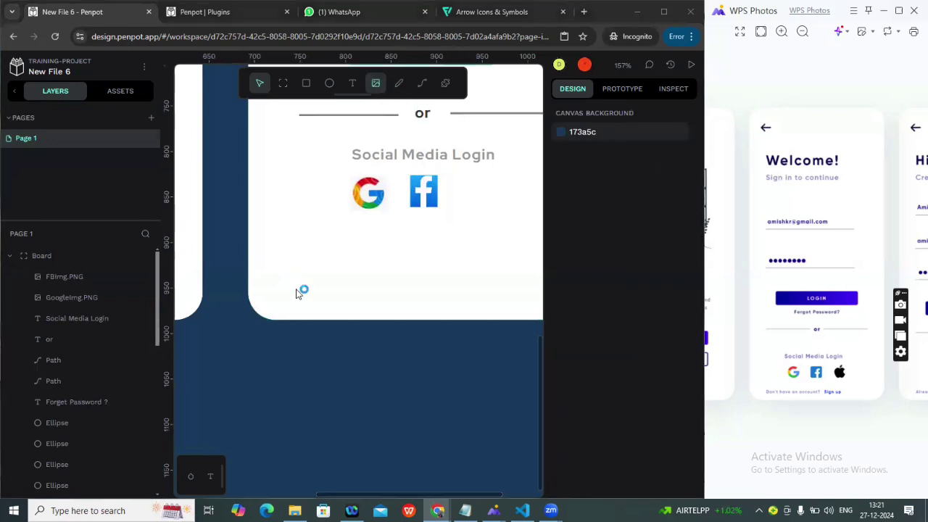
left_click(136, 91)
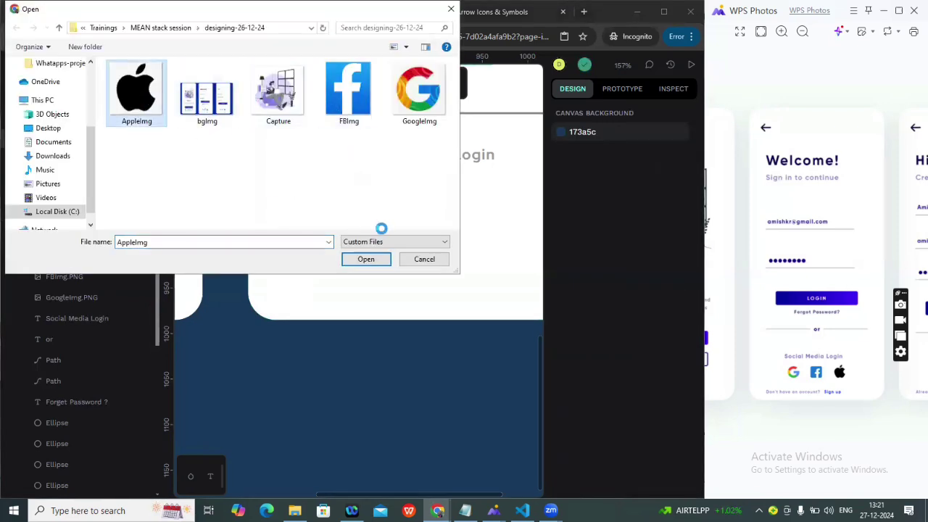
left_click(366, 259)
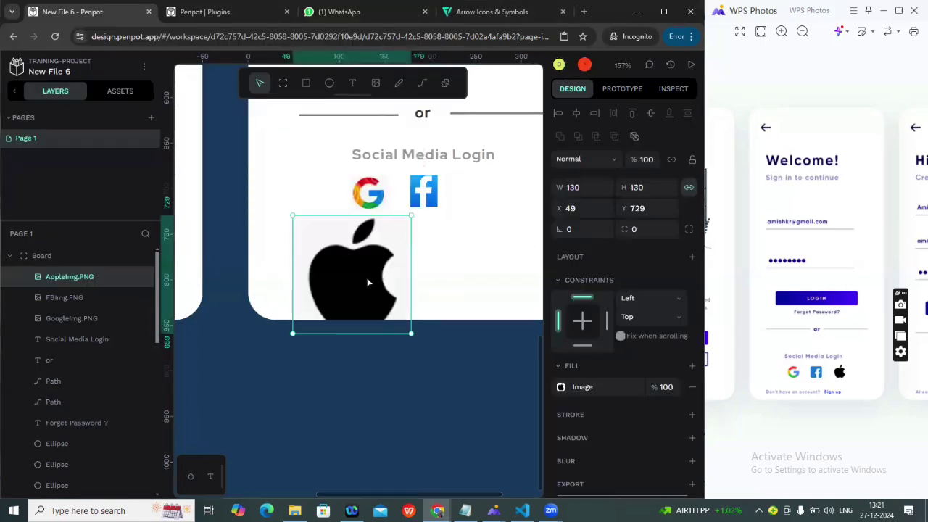
- Scale the Apple logo to 42 × 42 and align it right of the Facebook logo at X 235, Y 682
left_click_drag(368, 282, 347, 214)
left_click_drag(392, 266, 480, 195)
left_click(455, 227)
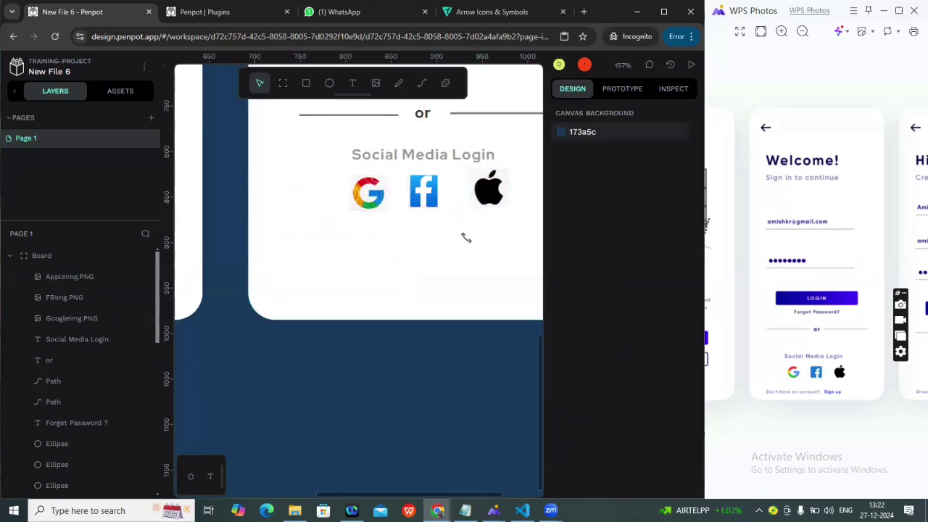
left_click_drag(487, 189, 481, 193)
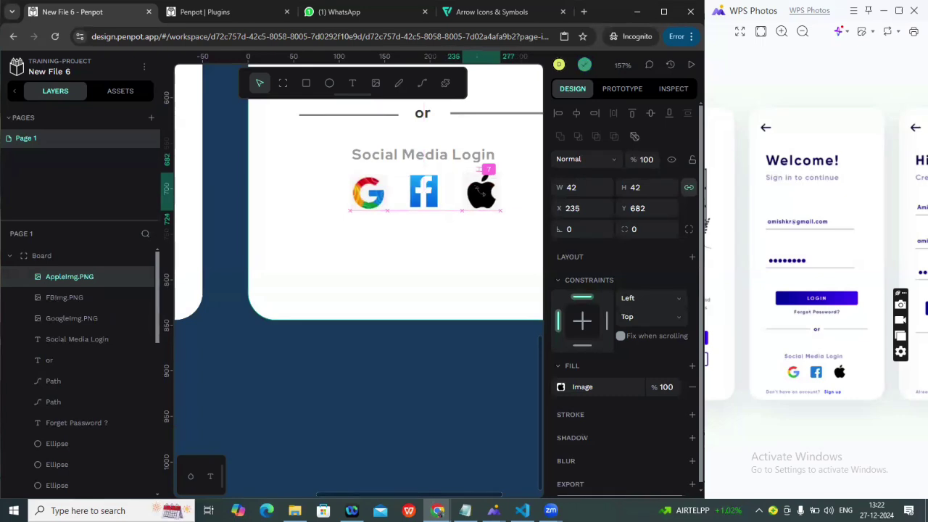
left_click(431, 239)
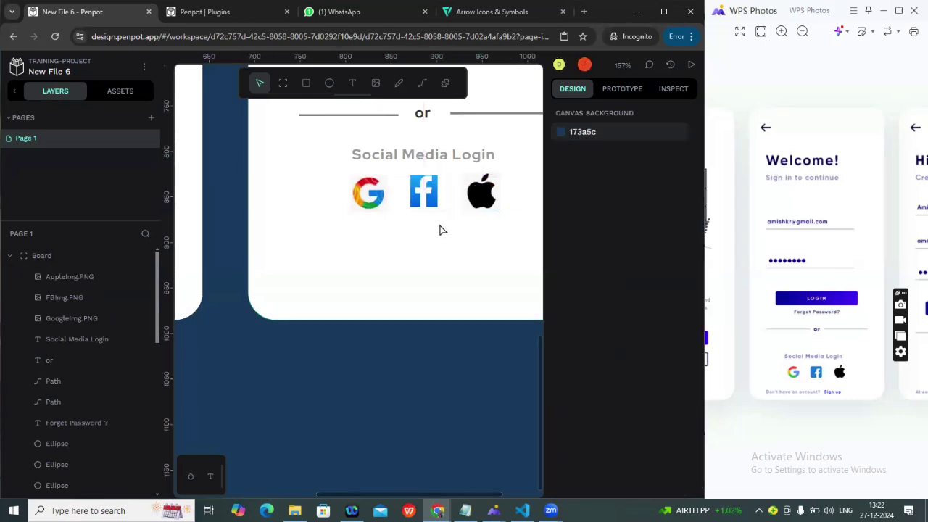
- Add the text "Don't have an account ? Sign up" near the login board's lower edge, starting at X 44, Y 798
scroll(440, 230, "down", 5)
scroll(441, 230, "down", 5)
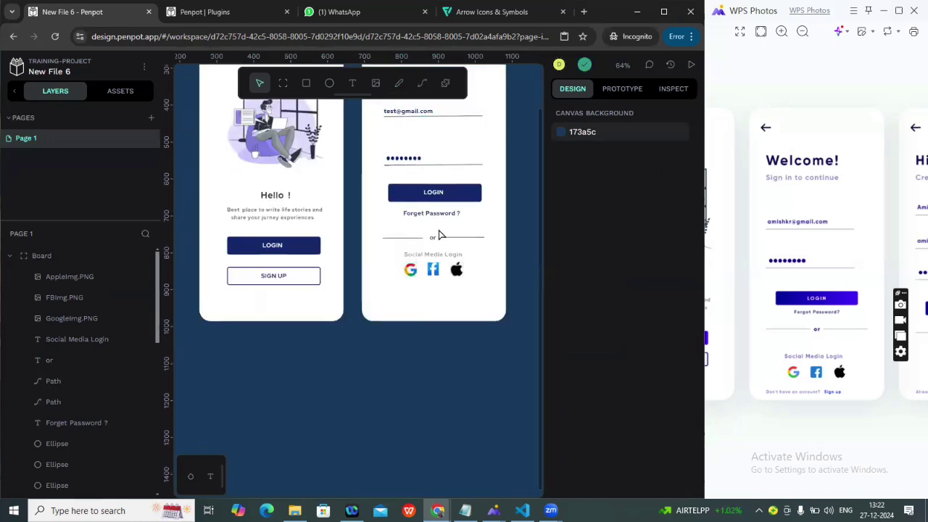
scroll(438, 234, "up", 3)
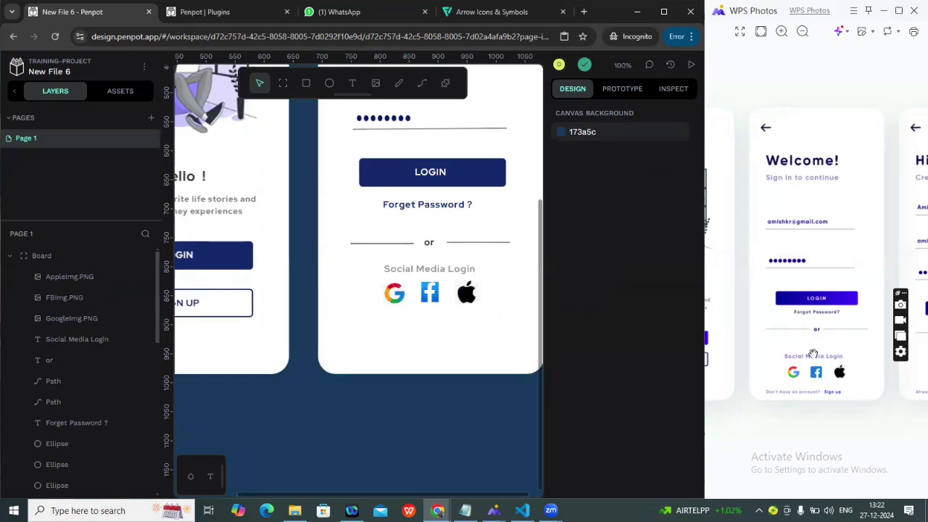
left_click(353, 83)
left_click(350, 353)
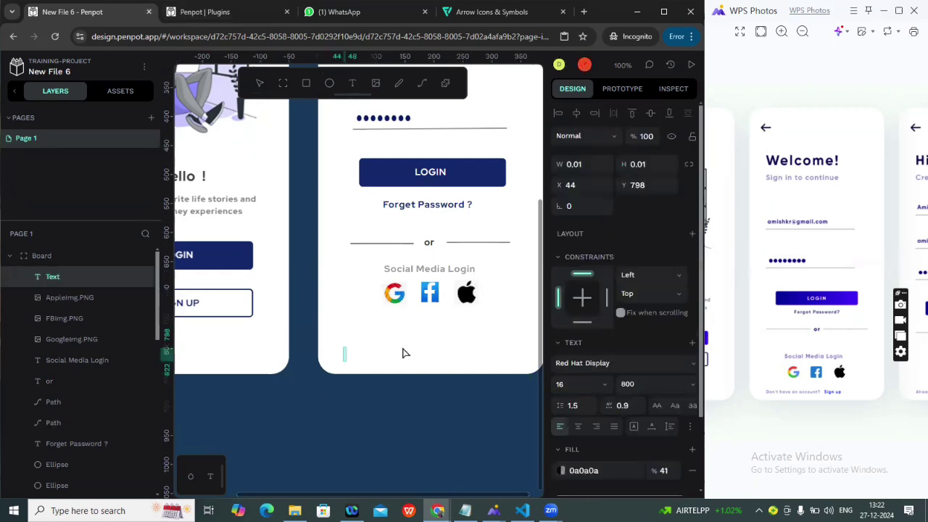
type("Dont")
key("BackSpace")
type("'t have an account ?")
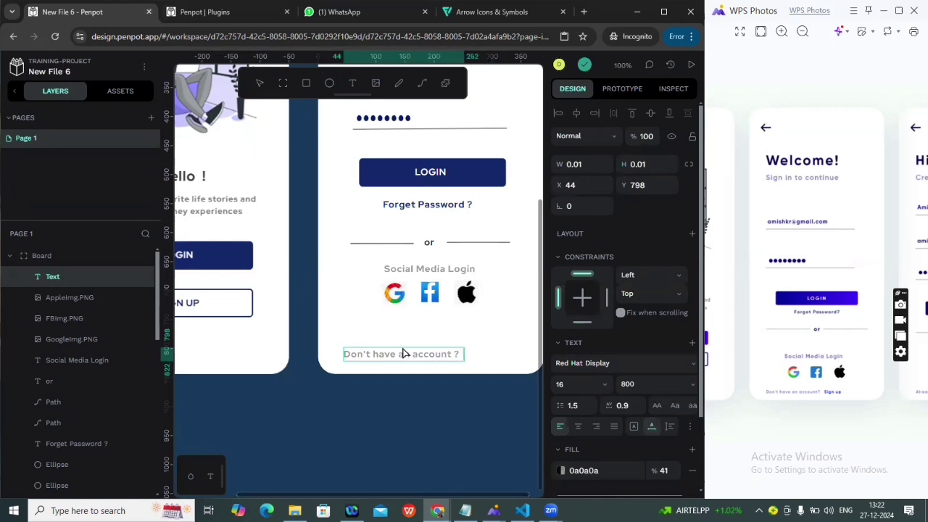
type(" Sign up")
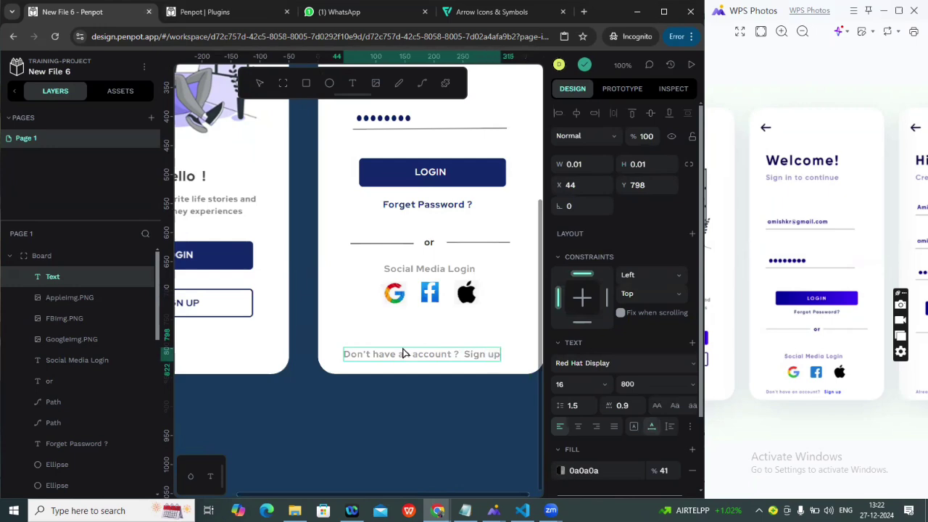
- Recolour only the words "Sign up" in the account text to dark blue 0d1691
left_click_drag(498, 354, 467, 354)
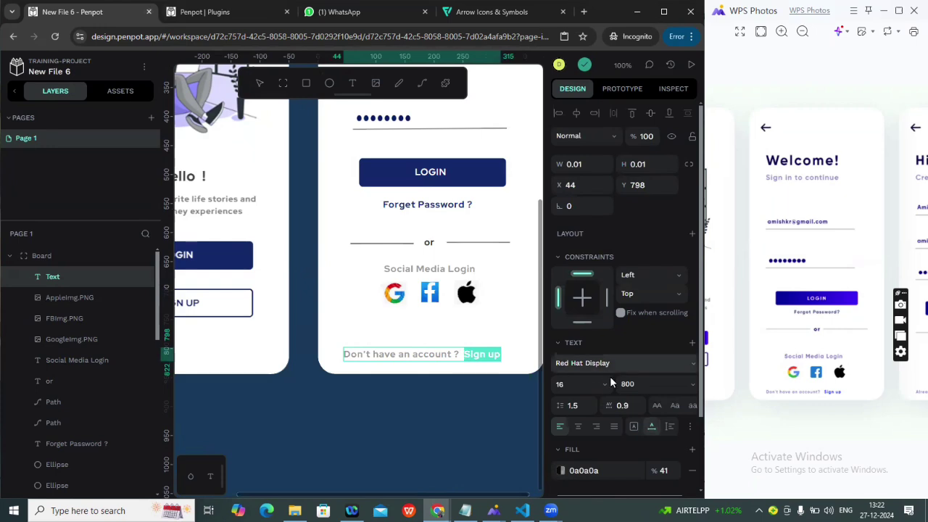
scroll(610, 376, "down", 2)
left_click(560, 382)
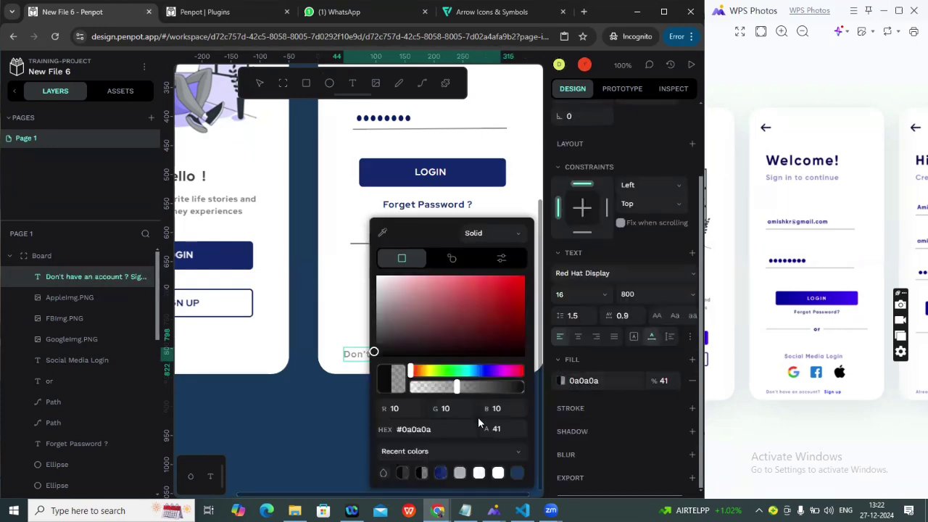
left_click(486, 372)
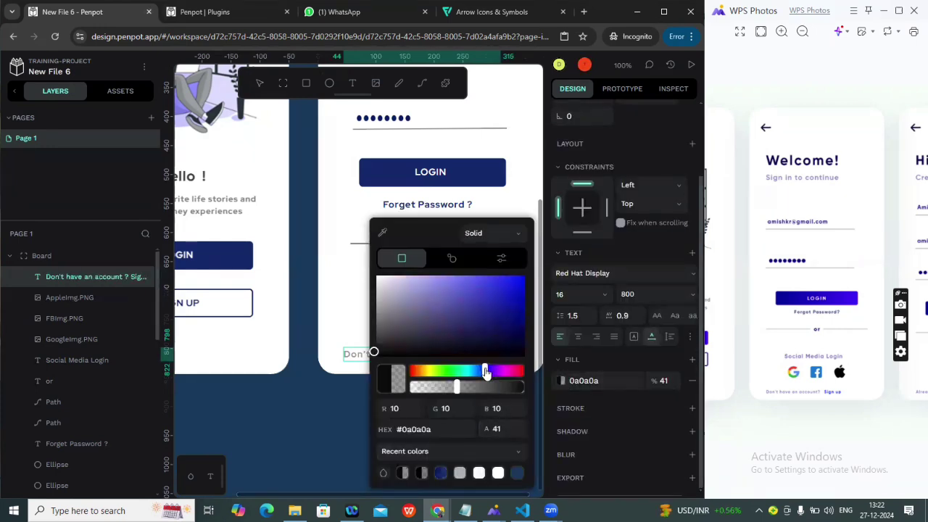
left_click(484, 313)
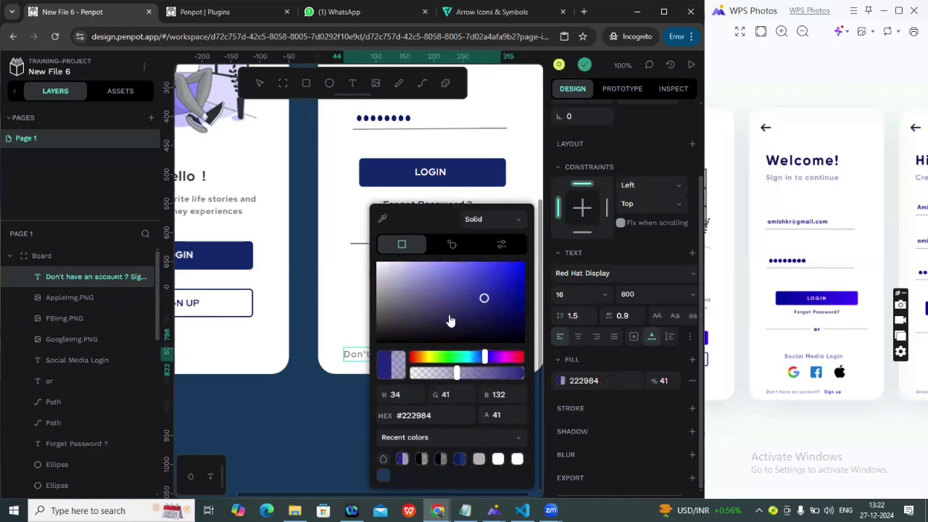
left_click(509, 294)
key("Escape")
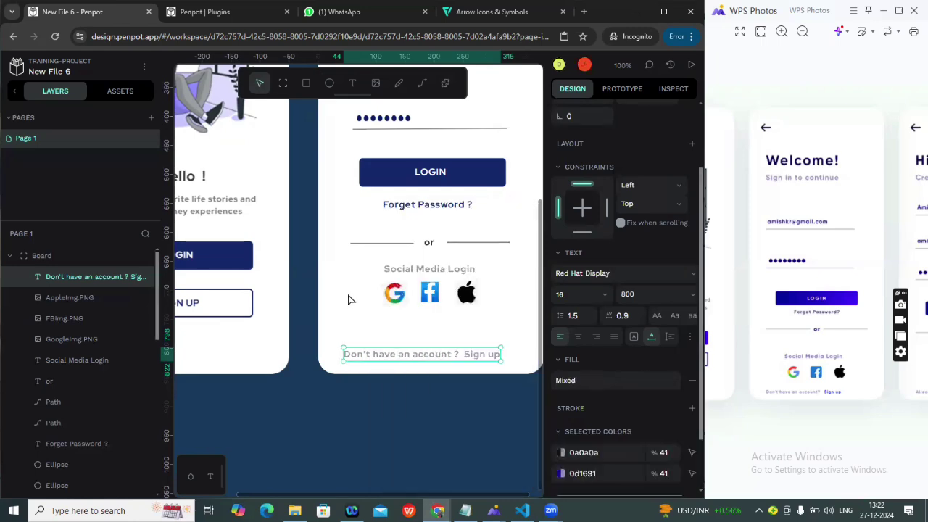
key("Escape")
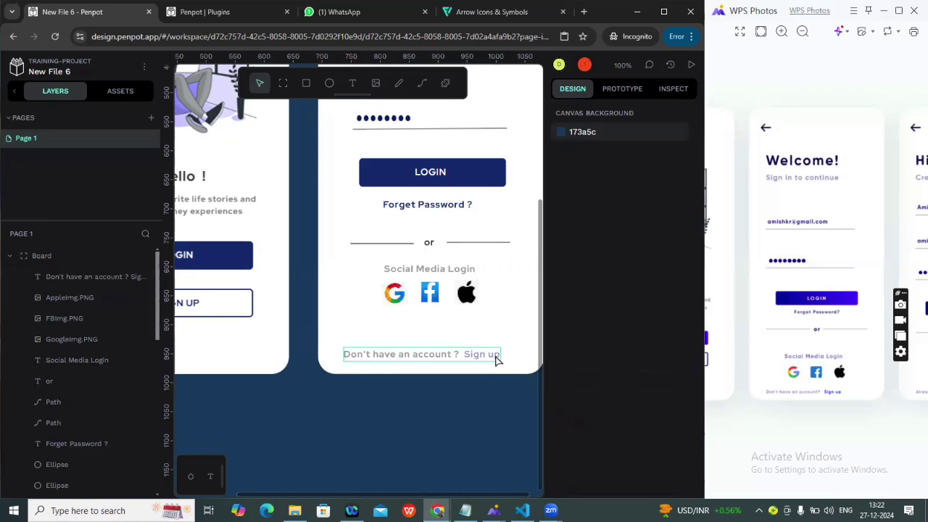
- Change the fill of the words "Sign up" to the blue 09139c
left_click(493, 356)
double_click(496, 356)
left_click(498, 354)
left_click_drag(486, 350, 464, 350)
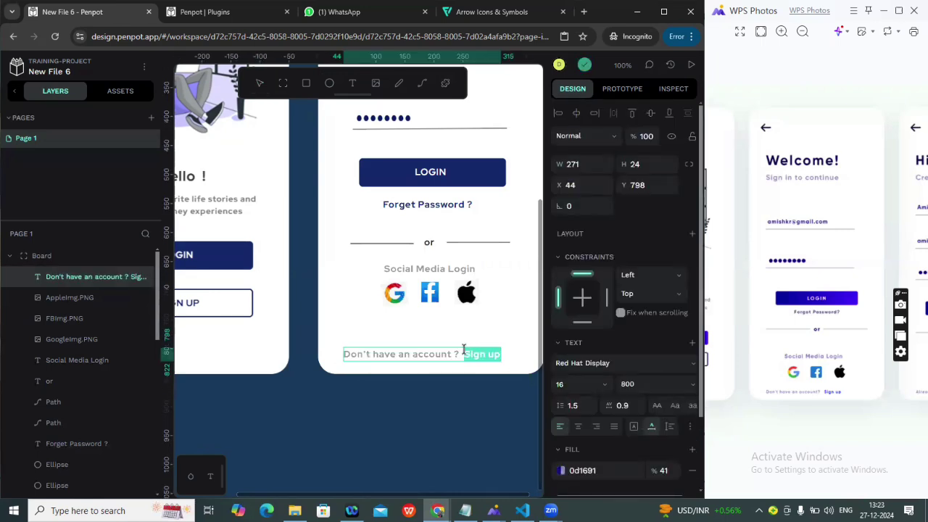
left_click(560, 472)
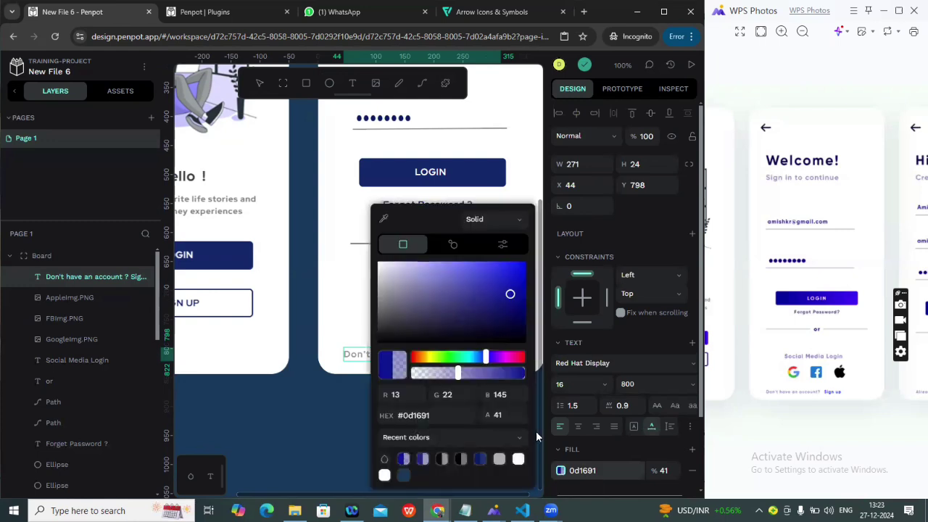
left_click(506, 276)
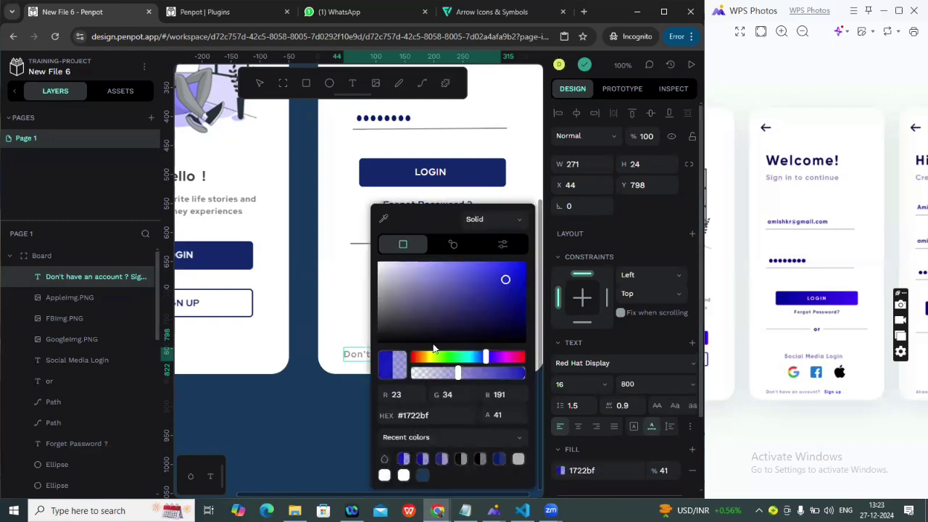
left_click(514, 291)
left_click(355, 302)
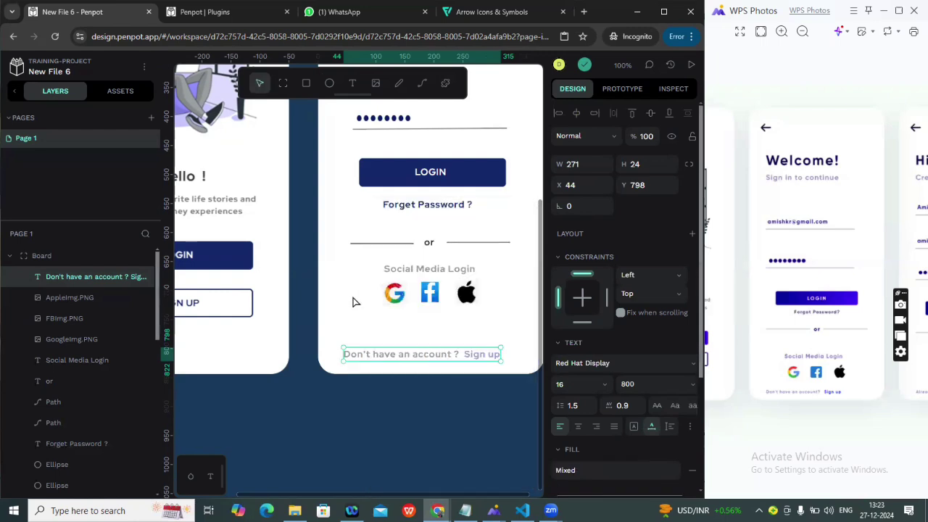
left_click(485, 317)
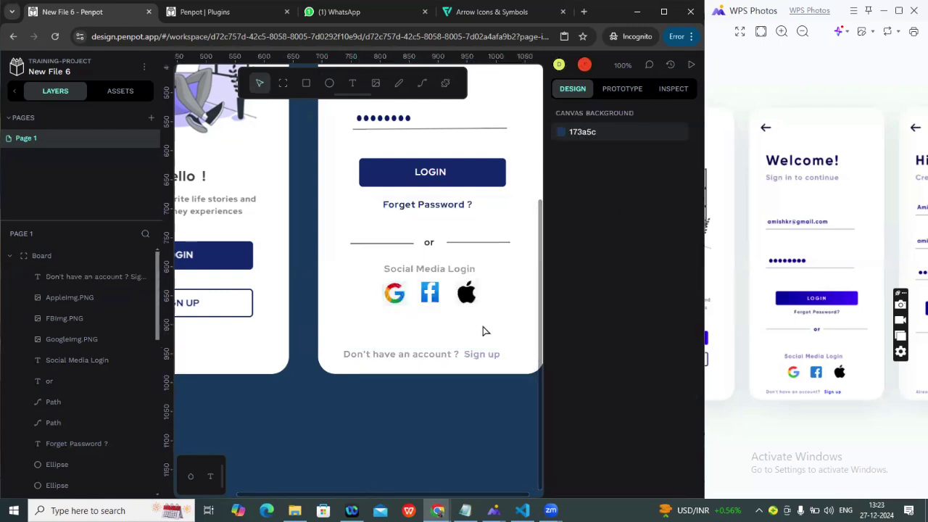
- Raise the fill opacity of the words "Sign up" to 96%
left_click(487, 357)
double_click(485, 357)
left_click(496, 354)
left_click_drag(498, 354, 467, 352)
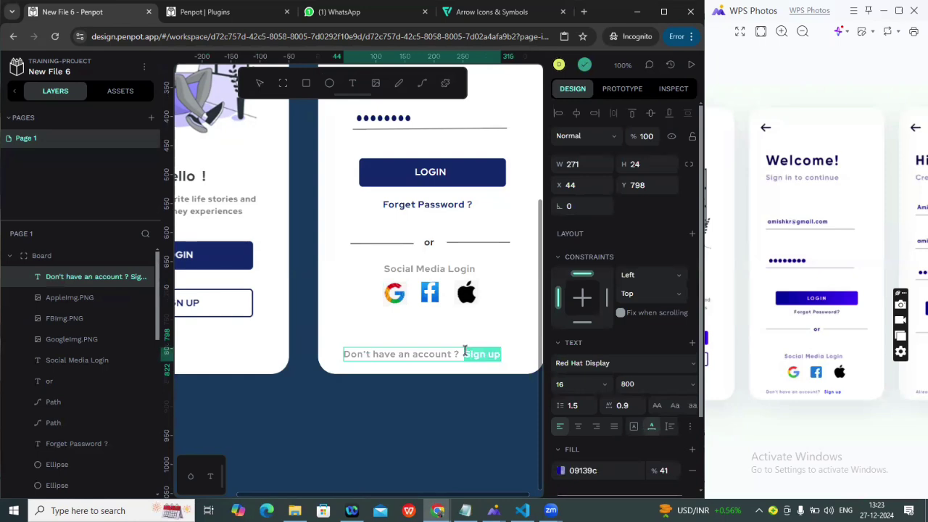
left_click(560, 470)
left_click_drag(461, 373, 522, 383)
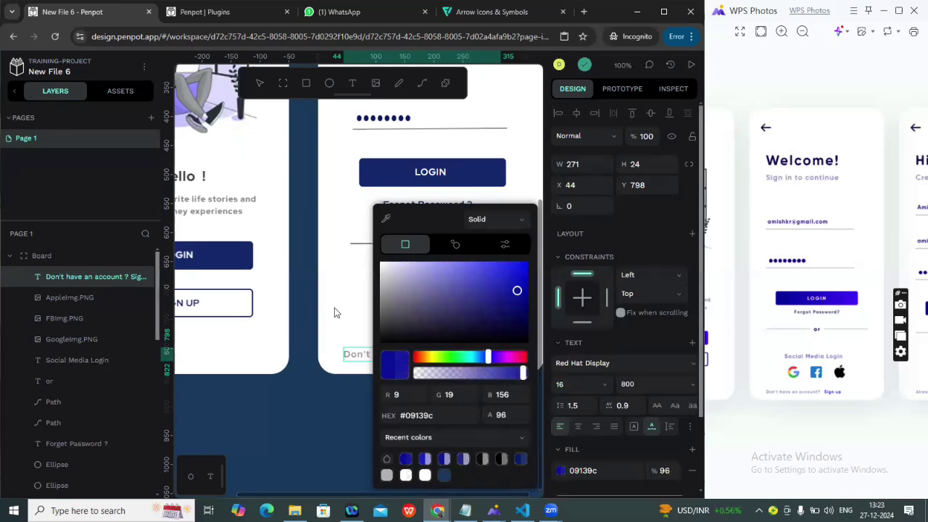
left_click(335, 307)
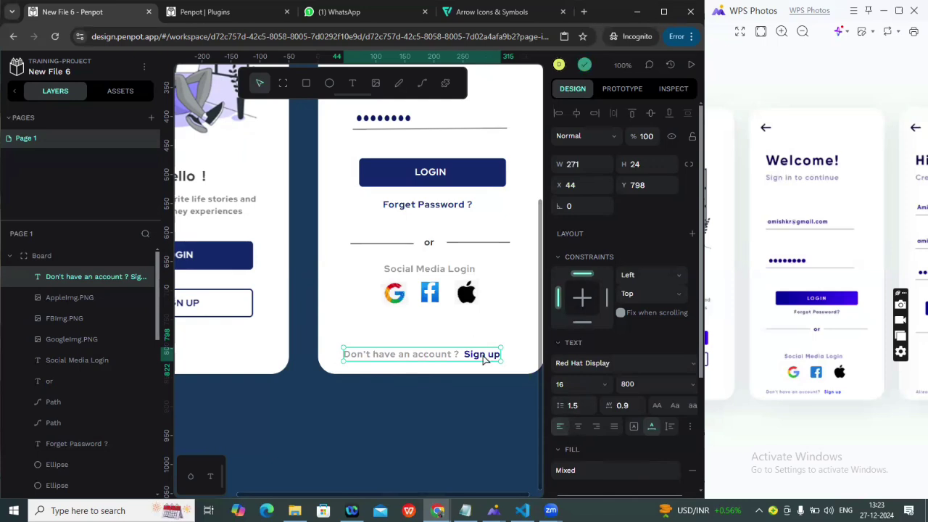
- Move the "Don't have an account ? Sign up" text up within the login board, to X 32, Y 784
left_click(478, 330)
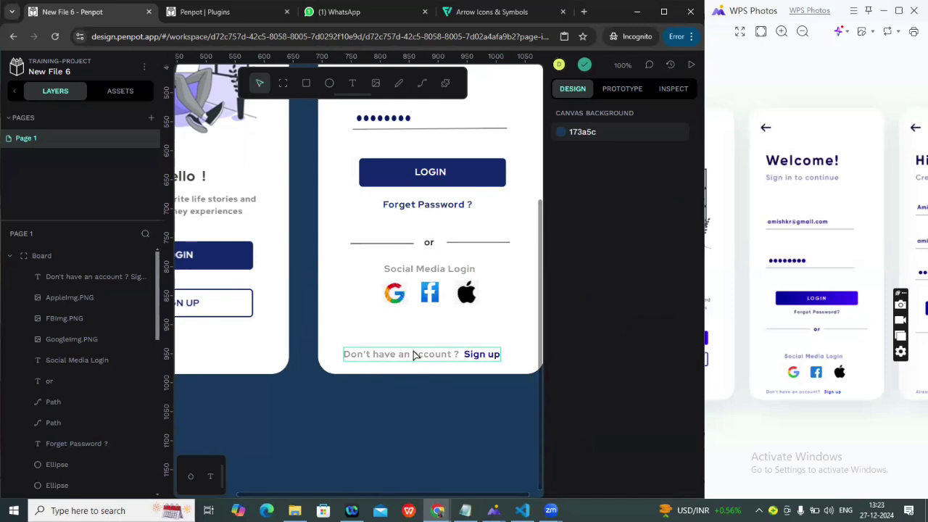
left_click_drag(414, 355, 411, 353)
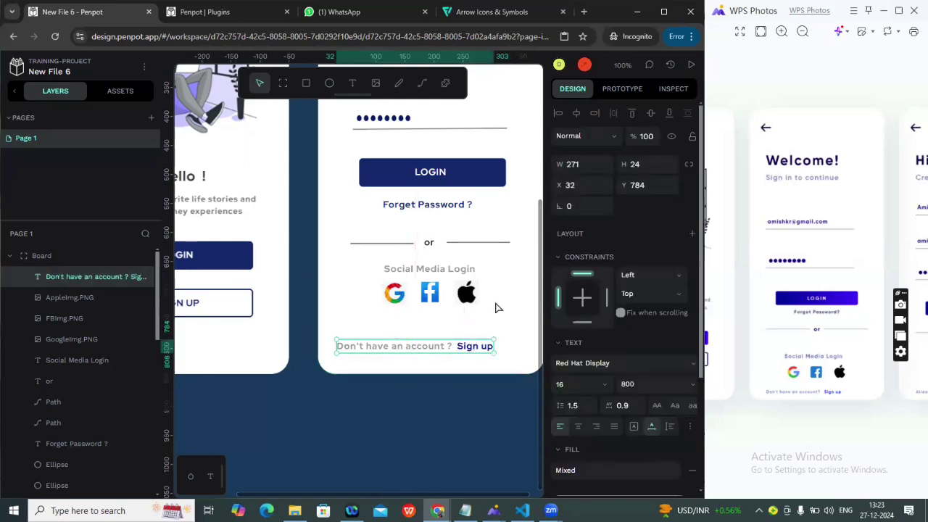
left_click(496, 311)
key("shift+1")
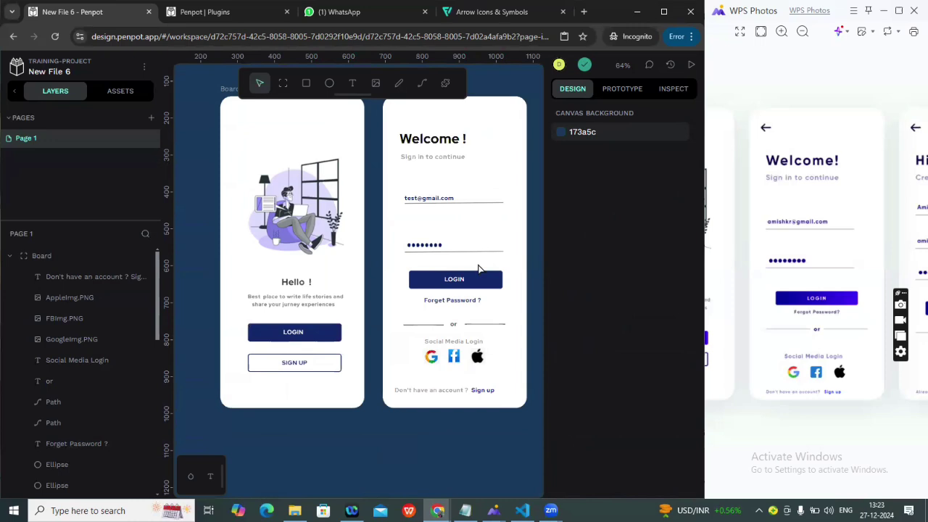
scroll(480, 330, "up", 2)
scroll(479, 330, "down", 2)
- Duplicate the whole "Welcome !" login board
right_click(472, 124)
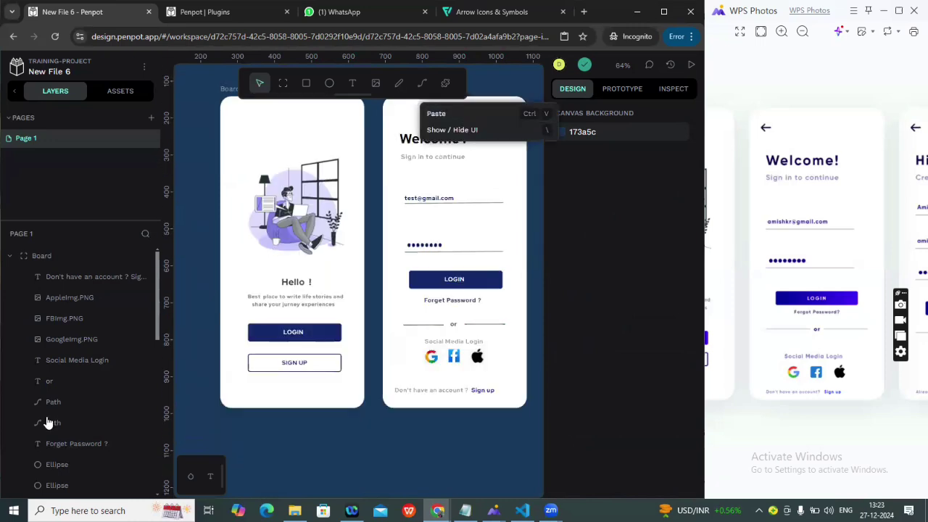
left_click(37, 256)
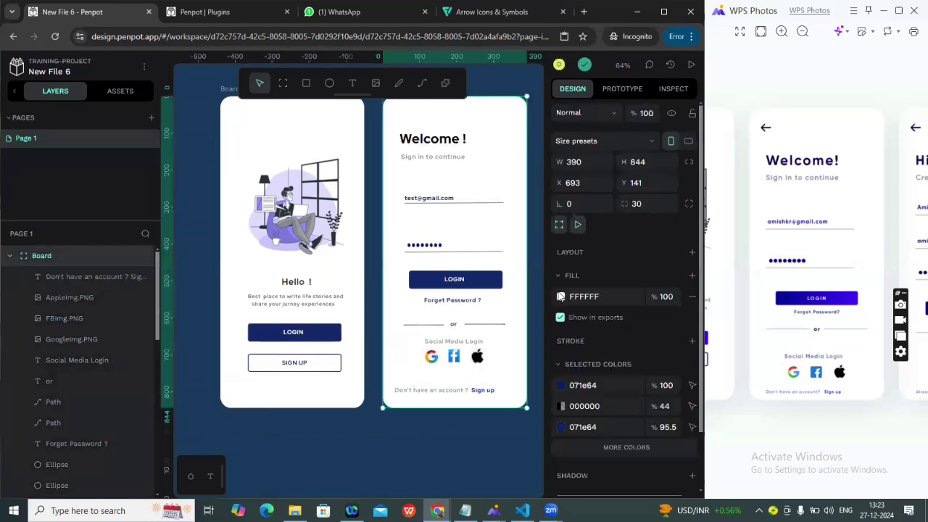
right_click(480, 166)
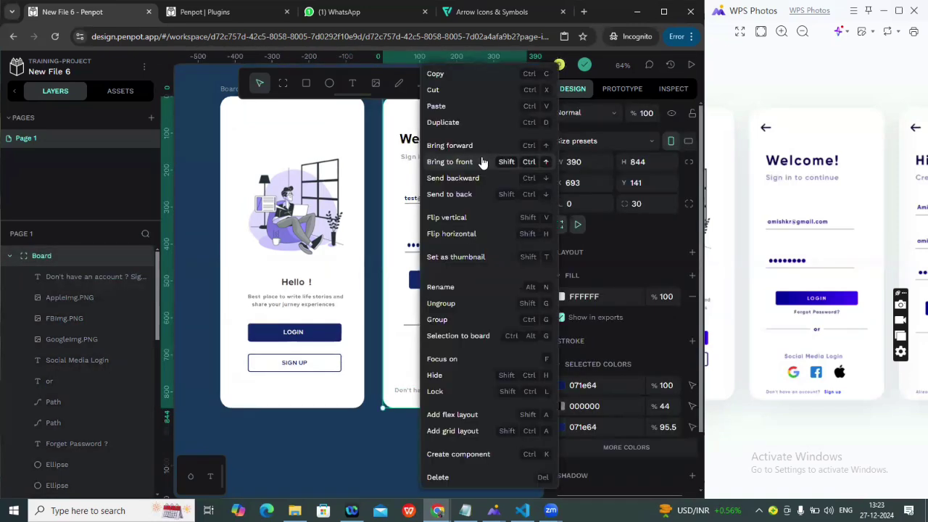
left_click(464, 120)
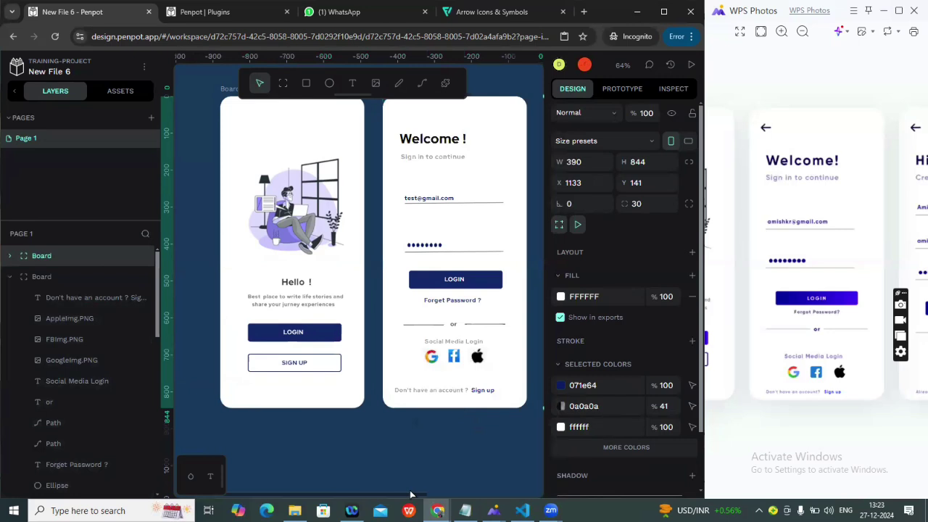
key("Escape")
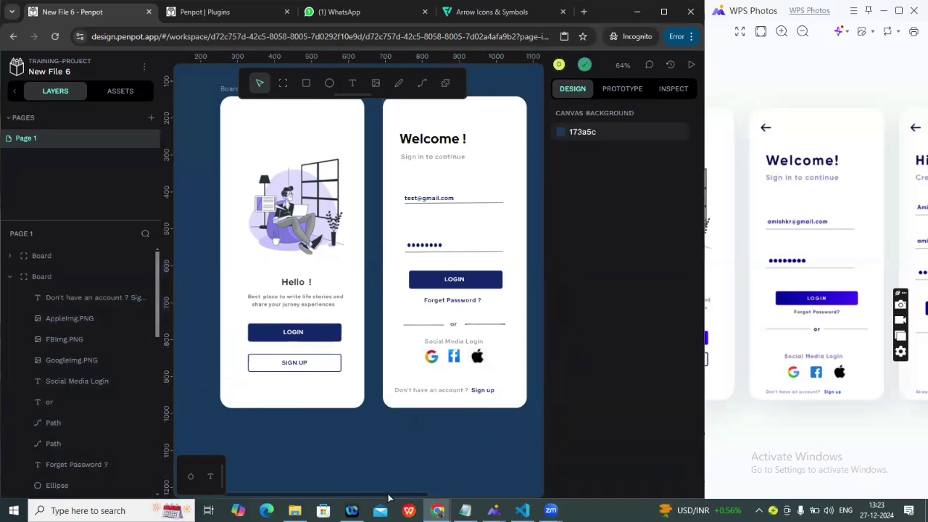
- Switch to WPS Photos and bring the reference design's sign-up screen into view
scroll(398, 460, "down", 5)
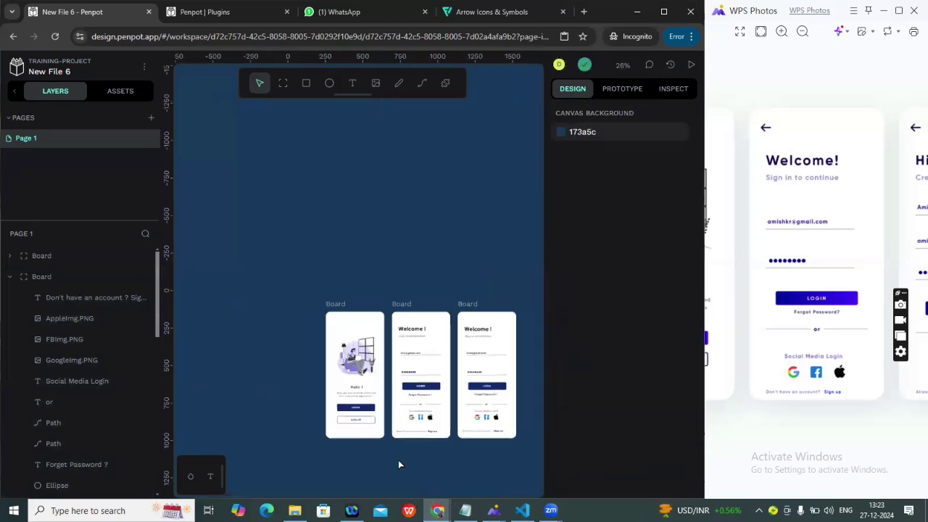
scroll(396, 457, "up", 3)
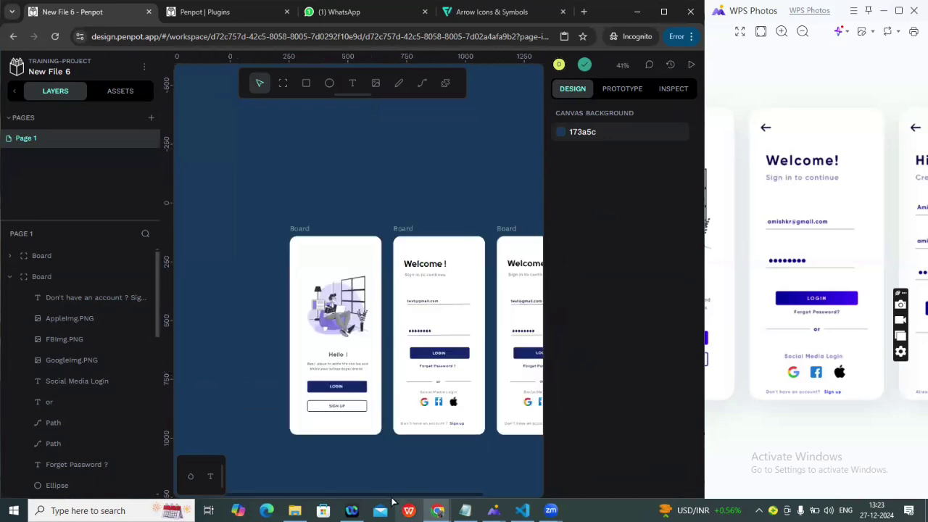
scroll(367, 401, "right", 4)
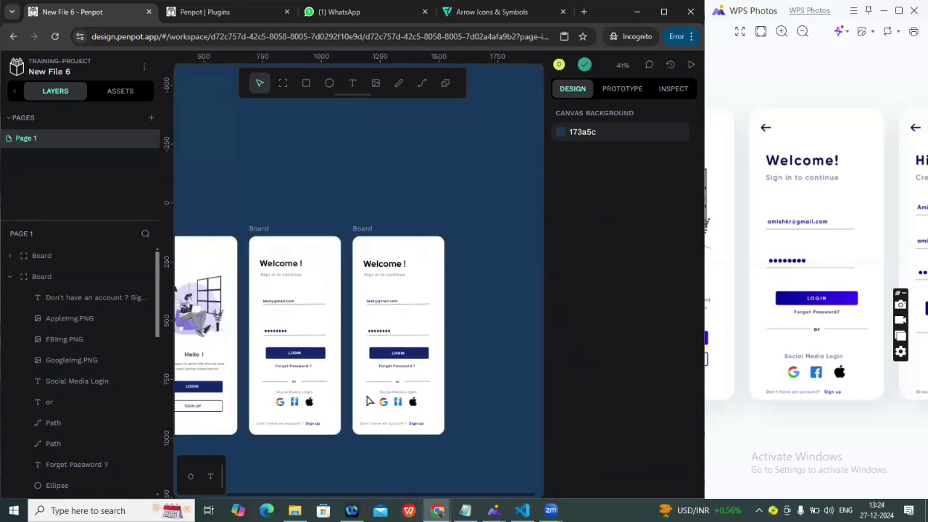
scroll(367, 400, "up", 2)
scroll(377, 403, "up", 2)
scroll(383, 405, "down", 2)
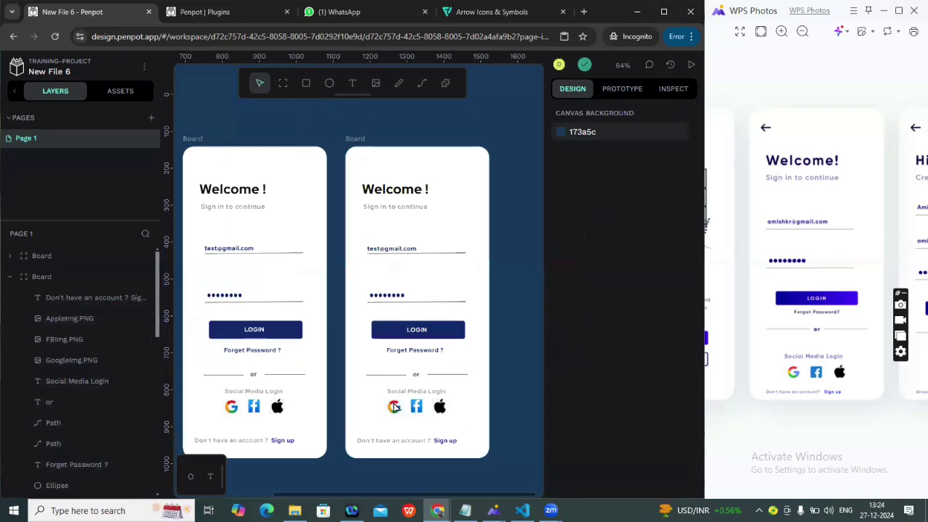
left_click(901, 260)
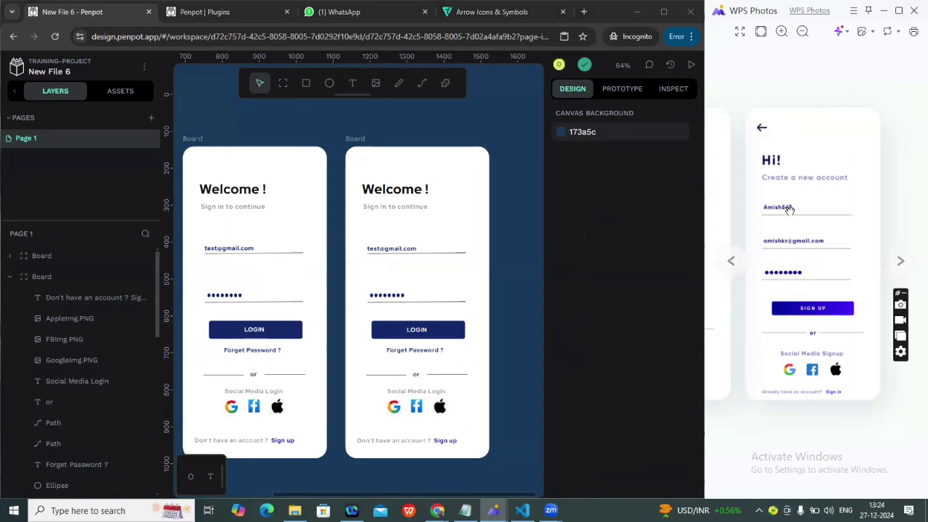
- Duplicate the e-mail text with its underline on the copied board and place the copy below the original at about Y 319
left_click(402, 250)
right_click(406, 252)
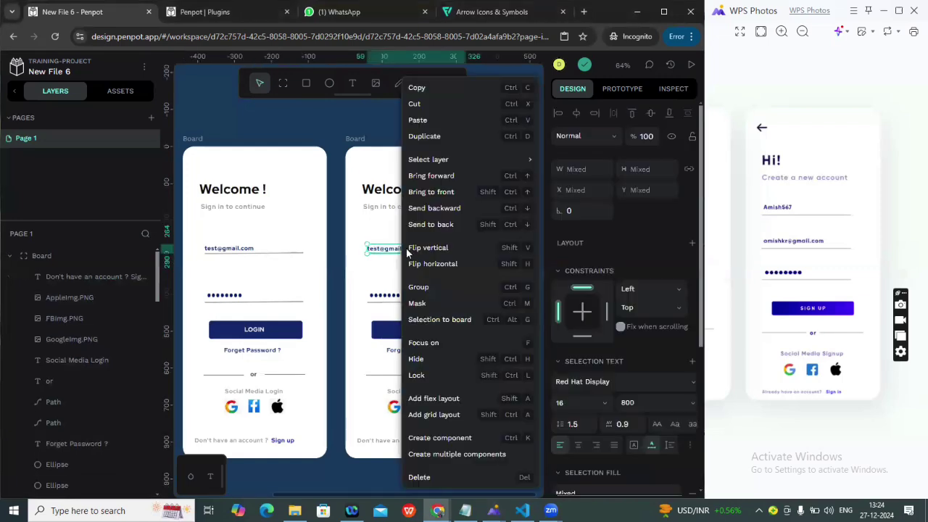
left_click(425, 136)
mouse_move(411, 252)
left_mouse_down()
mouse_move(411, 277)
mouse_move(408, 261)
left_mouse_up()
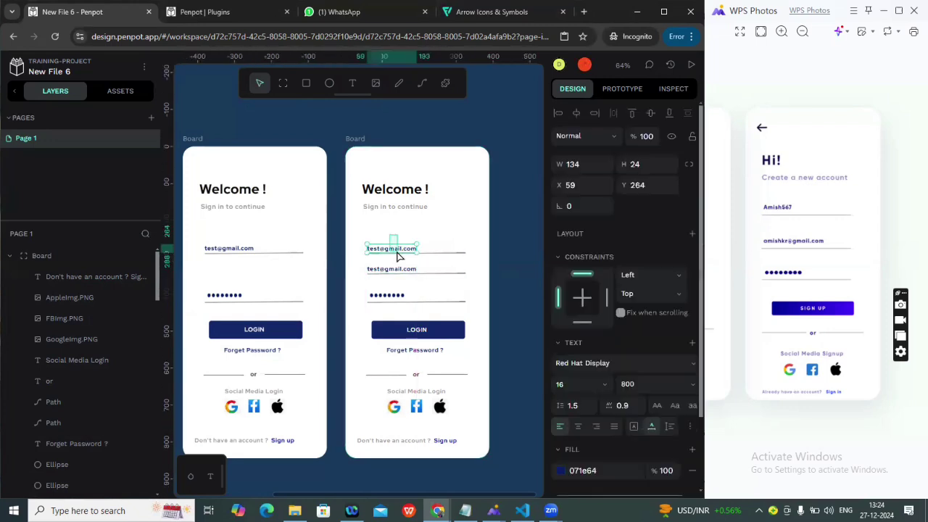
- Move the upper e-mail text and its underline up on the copied board, to about X 58, Y 242
left_click(403, 225)
left_click_drag(407, 245, 427, 242)
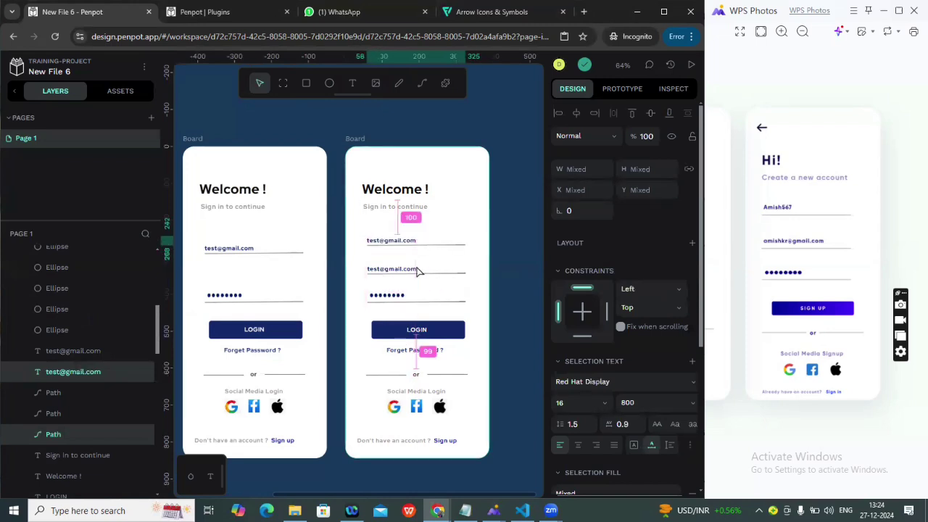
key("Escape")
left_click(411, 277)
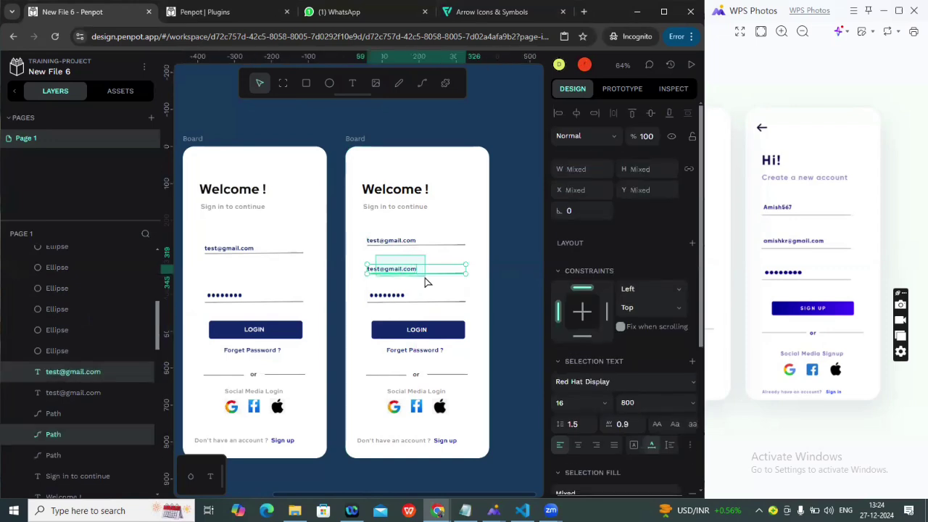
left_click_drag(425, 276, 426, 274)
left_click(450, 214)
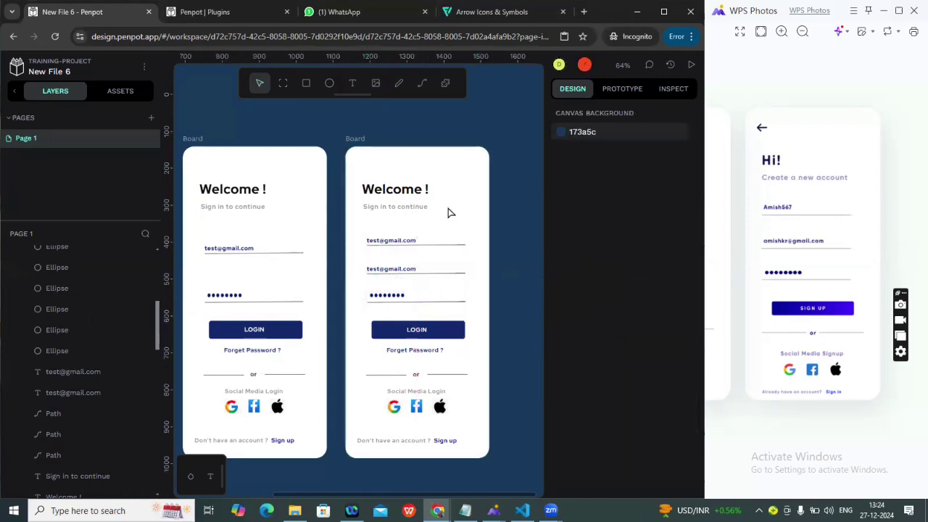
- Change the LOGIN button's label on the copied board to "SIGN UP"
scroll(442, 225, "down", 2)
left_click(411, 269)
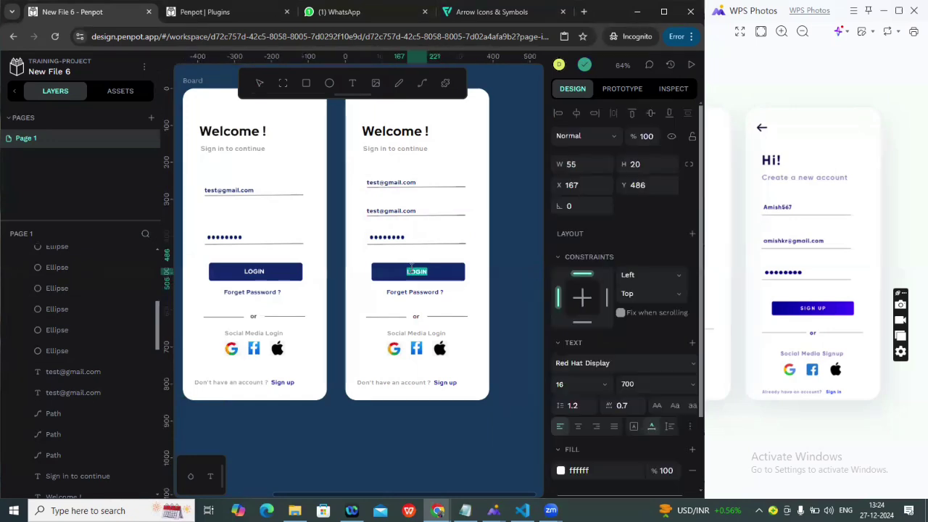
double_click(424, 272)
key("BackSpace")
key("BackSpace")
key("BackSpace")
key("BackSpace")
key("BackSpace")
type("sig")
key("BackSpace")
key("BackSpace")
key("BackSpace")
type("SIGN UP")
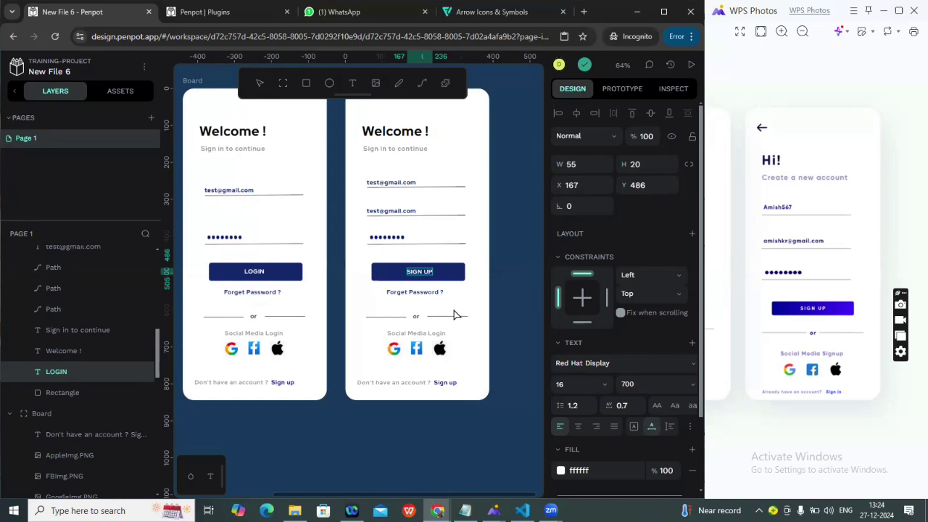
key("Escape")
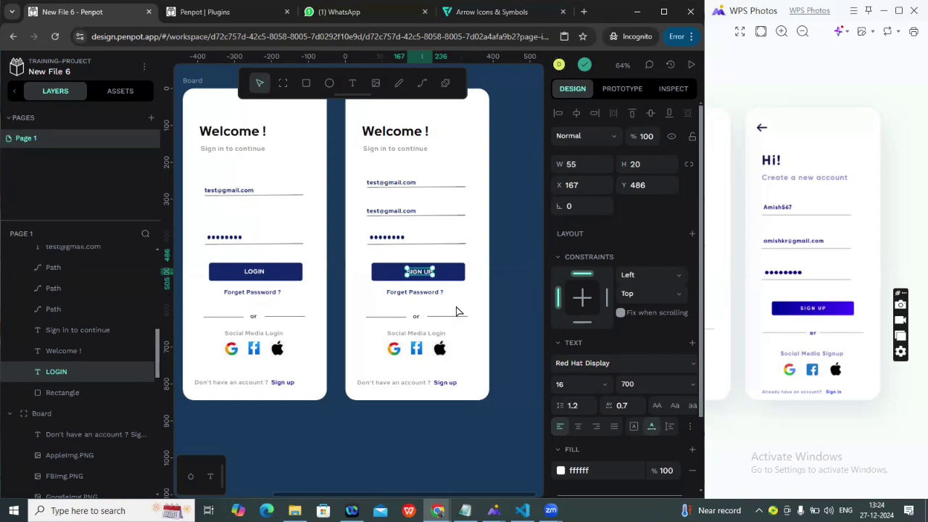
- Delete the "Forget Password ?" text from the copied board
left_click(407, 292)
right_click(407, 292)
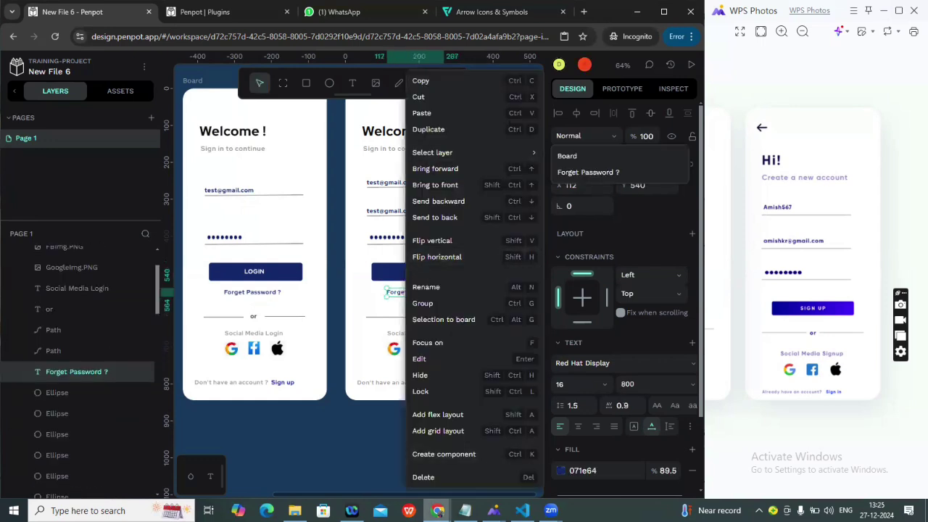
left_click(428, 475)
- Move the "or" text and its two divider lines up, closer beneath the SIGN UP button
left_click_drag(378, 303, 466, 328)
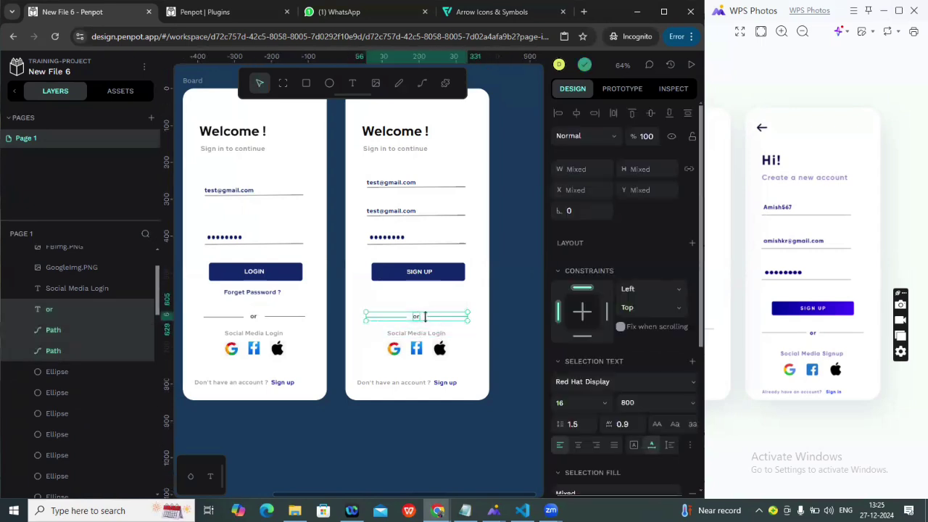
mouse_move(415, 313)
left_mouse_down()
mouse_move(417, 282)
mouse_move(416, 311)
mouse_move(416, 291)
mouse_move(419, 303)
left_mouse_up()
left_click(444, 324)
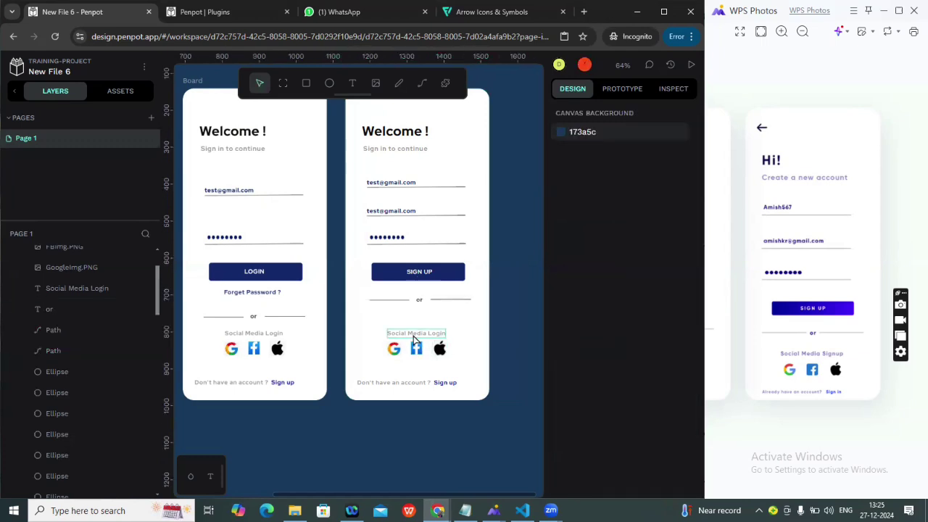
- Move up the "Social Media Login" heading, the three logos to Y 654, and the account prompt to X 39, Y 765
mouse_move(413, 330)
left_mouse_down()
mouse_move(416, 313)
mouse_move(459, 358)
mouse_move(422, 343)
left_mouse_up()
left_click(384, 330)
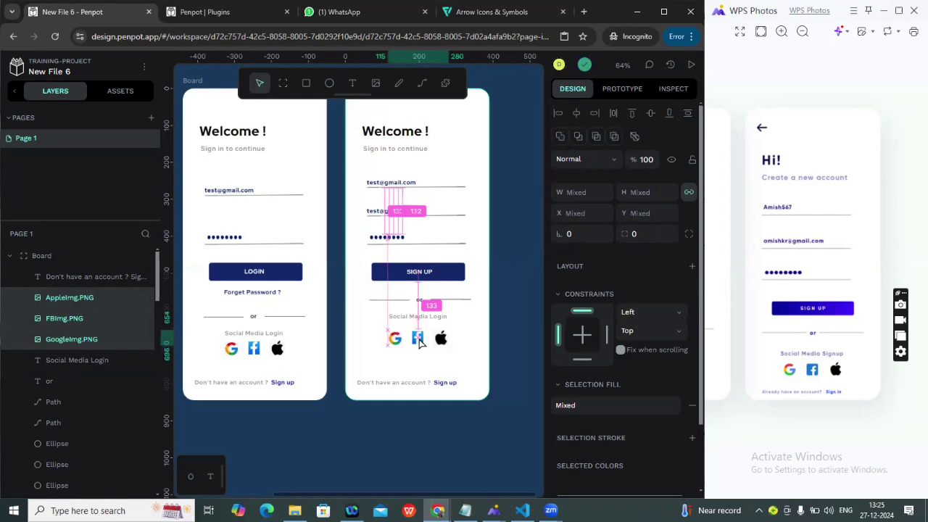
left_click(385, 372)
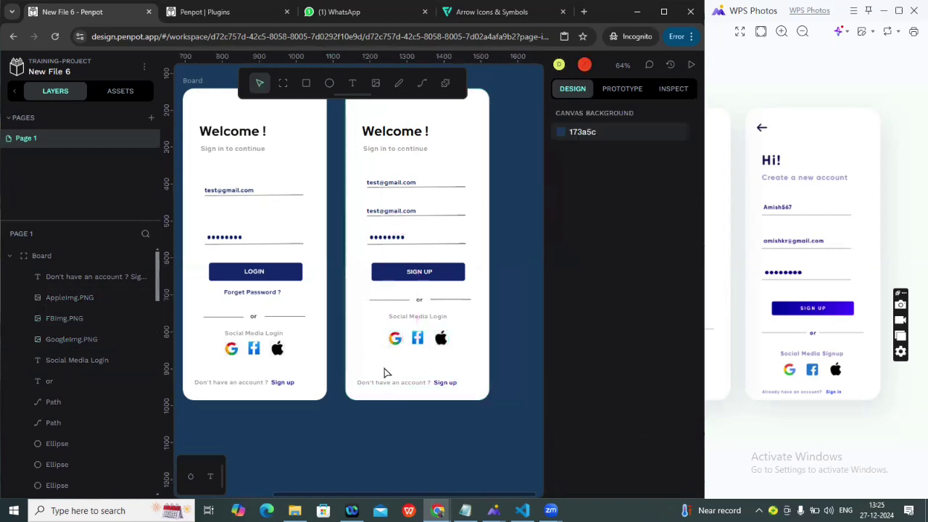
left_click(406, 383)
left_click_drag(399, 376, 401, 368)
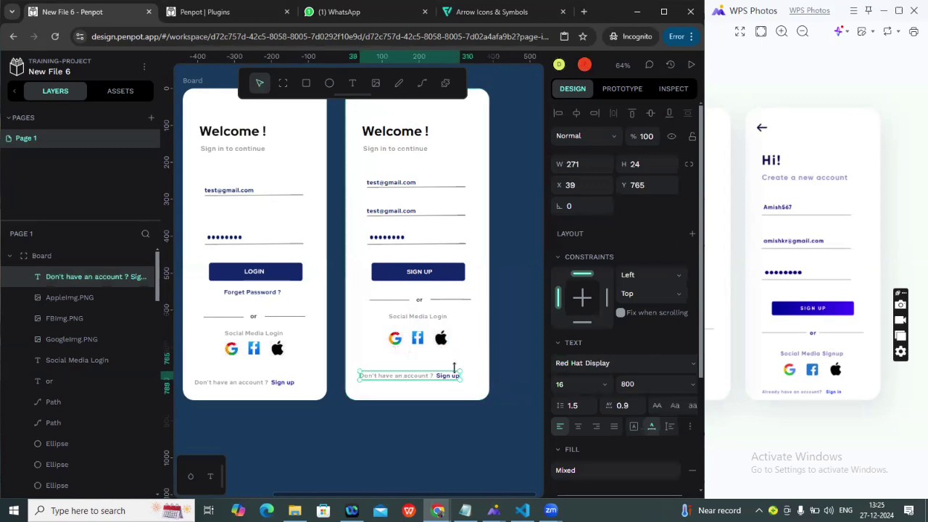
- Change "Sign up" to "Sign in" in the account prompt on the copied board
double_click(455, 377)
left_click(455, 375)
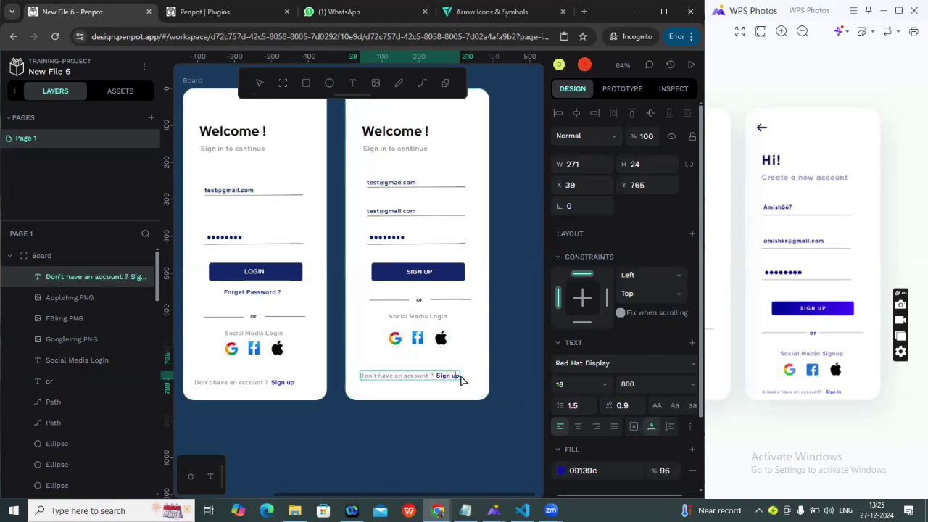
key("BackSpace")
key("BackSpace")
type("in")
key("BackSpace")
key("BackSpace")
type("in")
key("Escape")
key("Escape")
- Replace the copied board's "Welcome !" heading with "H i !"
scroll(468, 331, "up", 2)
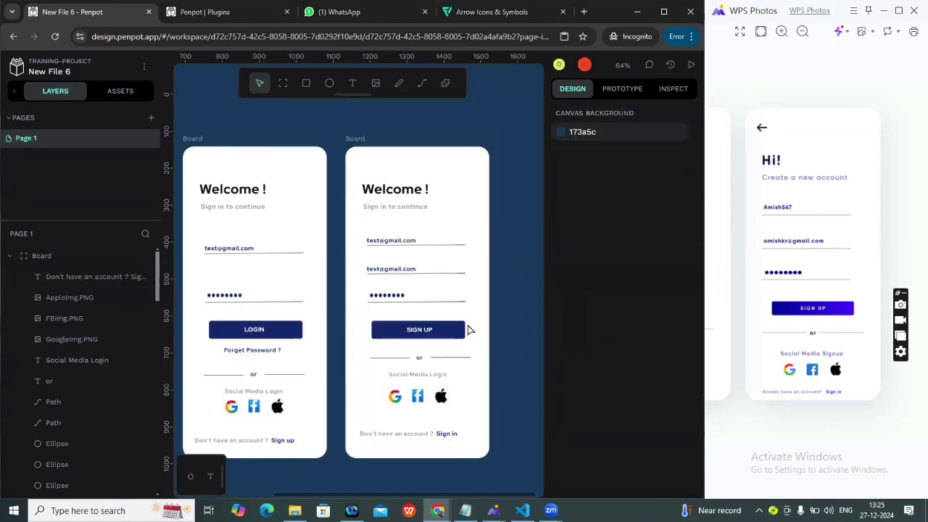
left_click(402, 196)
double_click(412, 194)
left_click(426, 188)
key("BackSpace")
key("BackSpace")
key("BackSpace")
key("BackSpace")
key("BackSpace")
key("BackSpace")
key("BackSpace")
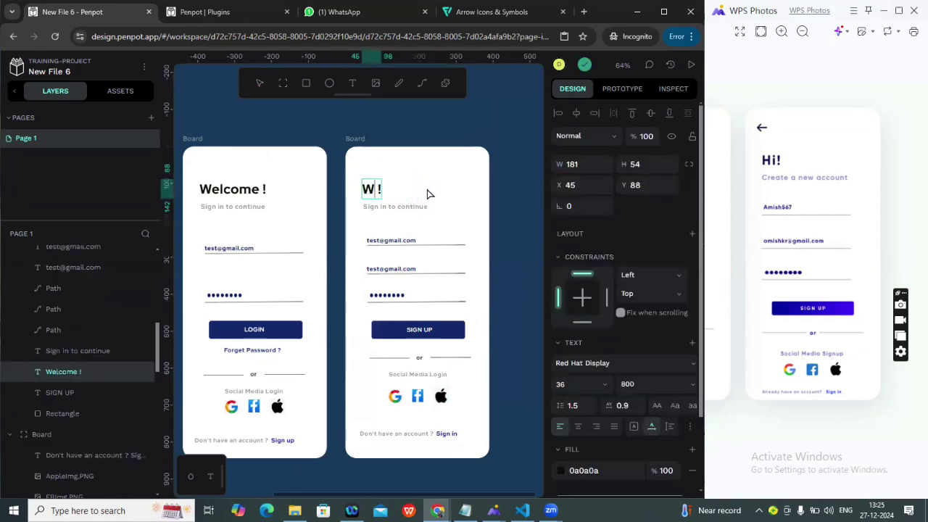
type("Hi")
key("BackSpace")
type("i")
key("Delete")
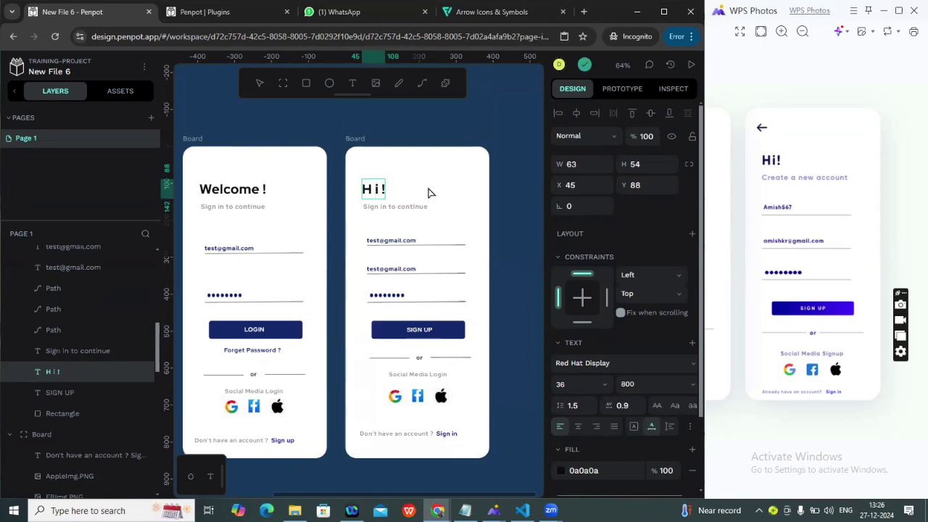
key("Escape")
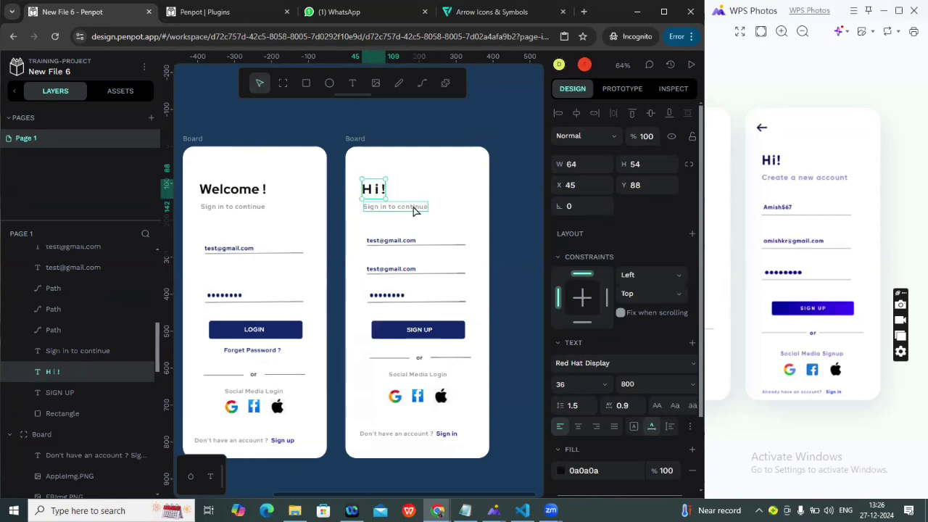
- Replace the "Sign in to continue" subtitle on the copied board with "Create a new account"
double_click(416, 207)
left_click(428, 207)
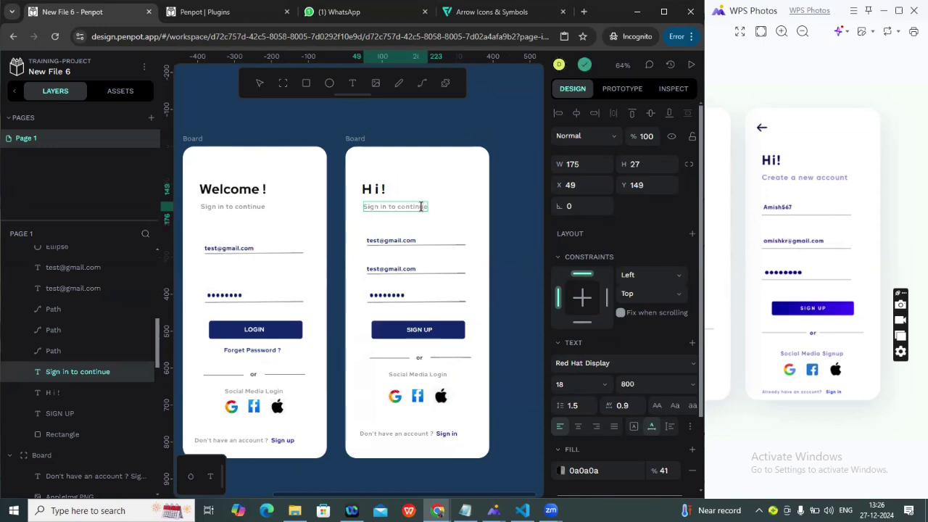
scroll(427, 207, "up", 3)
key("BackSpace")
key("BackSpace")
key("BackSpace")
key("BackSpace")
key("BackSpace")
key("BackSpace")
key("BackSpace")
key("BackSpace")
key("BackSpace")
key("BackSpace")
key("BackSpace")
key("BackSpace")
key("BackSpace")
key("BackSpace")
key("BackSpace")
key("BackSpace")
key("BackSpace")
key("BackSpace")
key("BackSpace")
type("Create a")
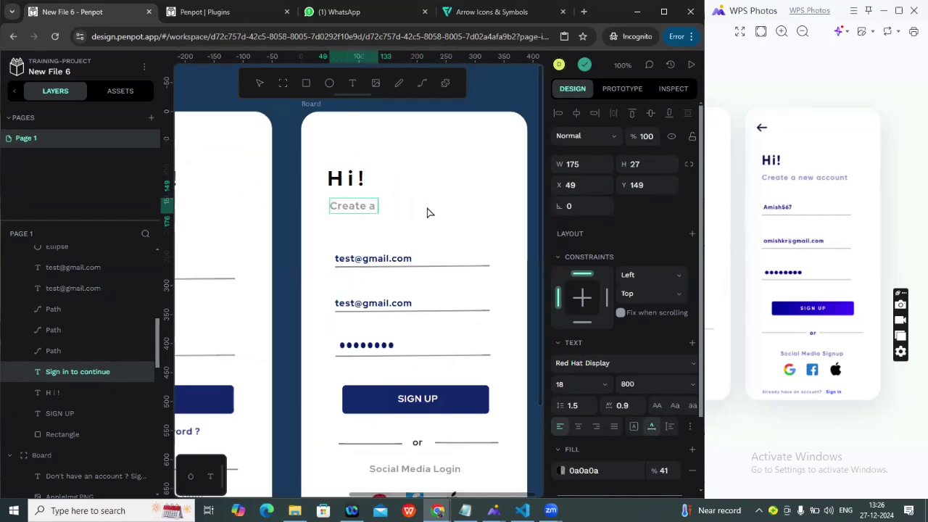
type(" new account")
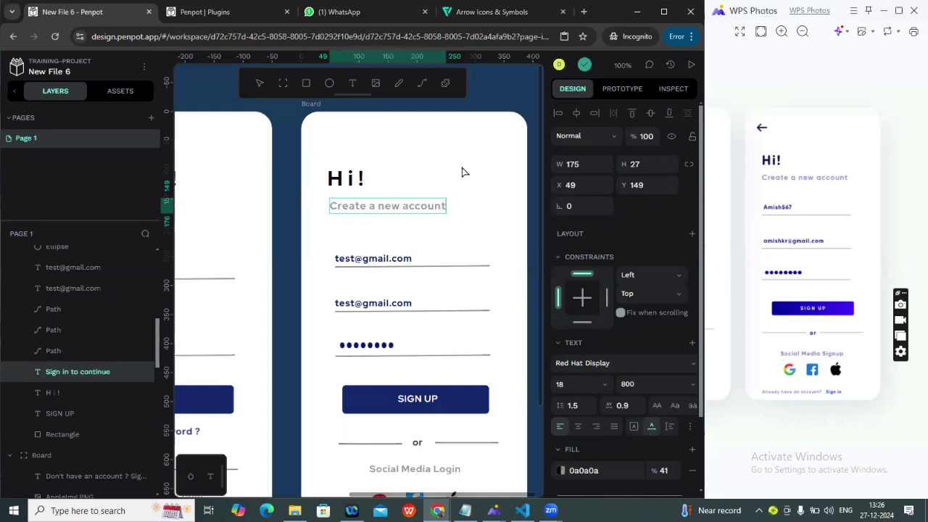
- Switch to the Flaticon page and copy the bold black left-pointing arrow icon as a PNG
key("Escape")
key("Escape")
scroll(464, 171, "down", 3)
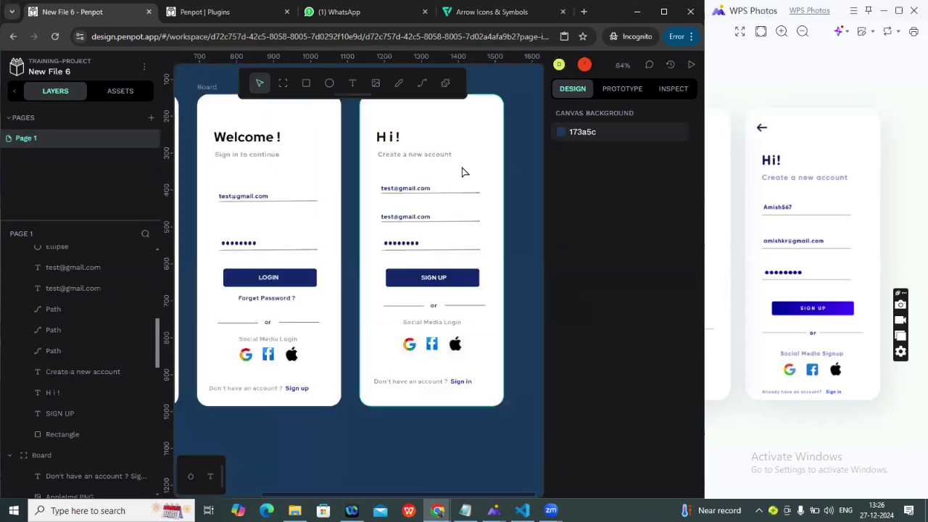
scroll(464, 172, "down", 3)
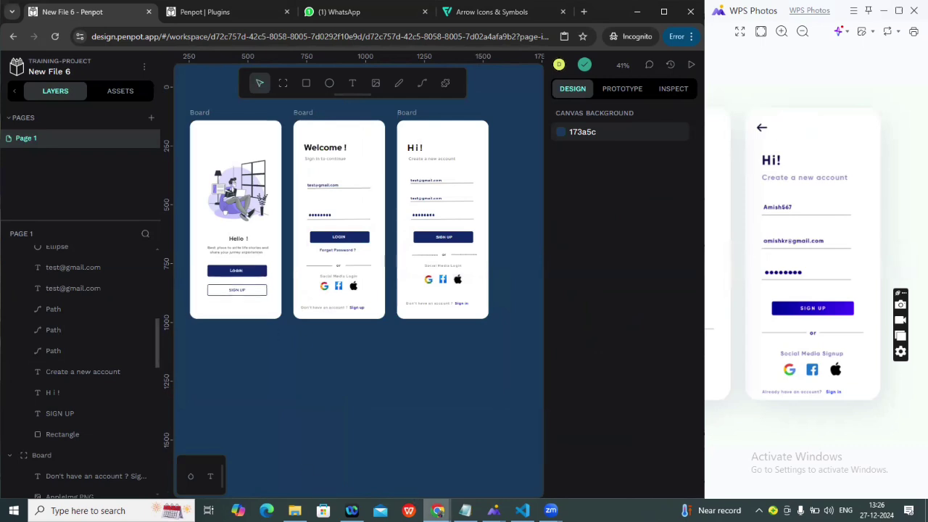
mouse_move(438, 510)
left_click(449, 469)
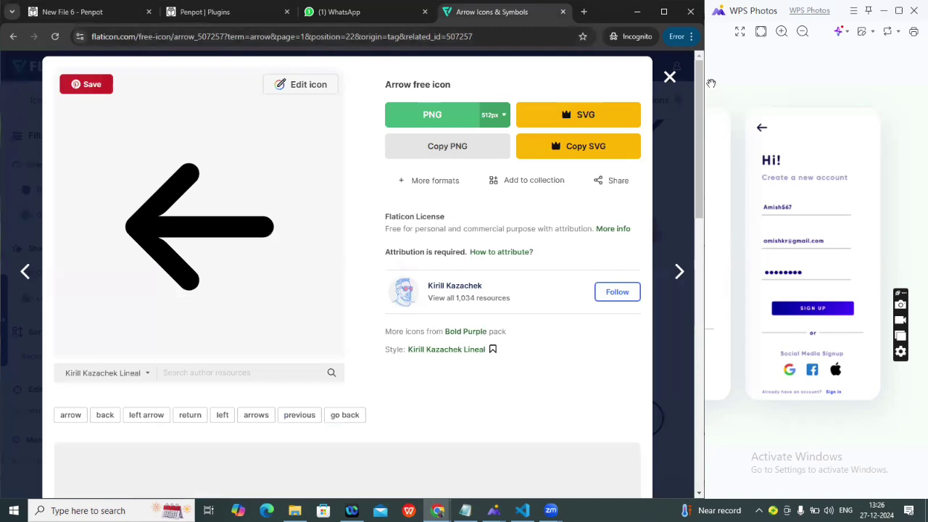
left_click(669, 77)
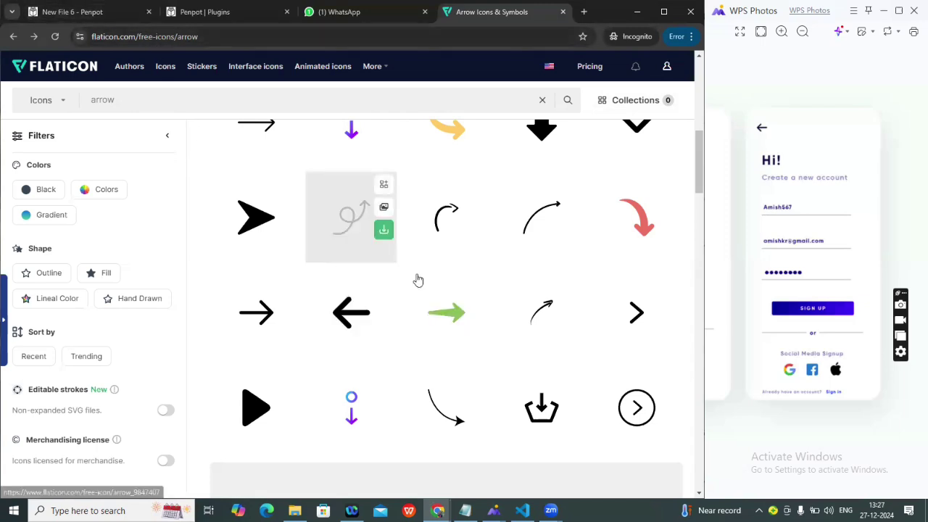
left_click(348, 321)
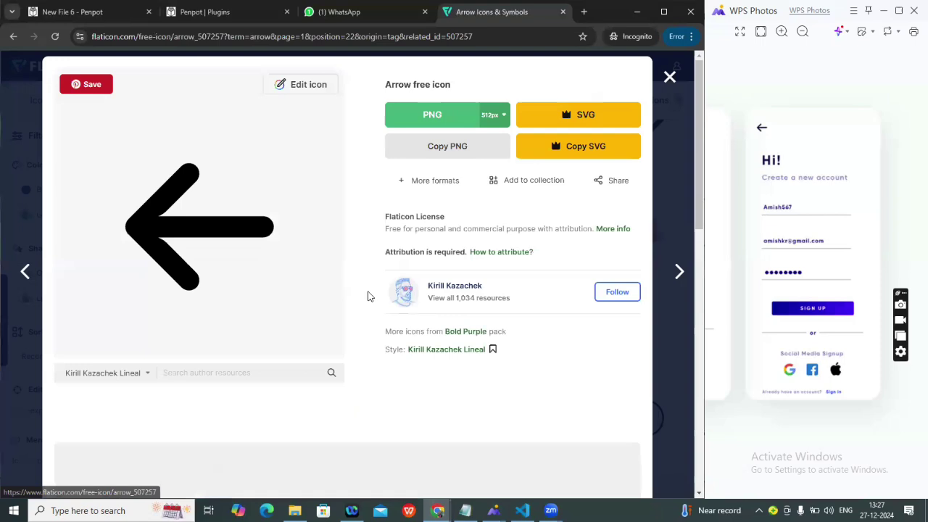
left_click(455, 152)
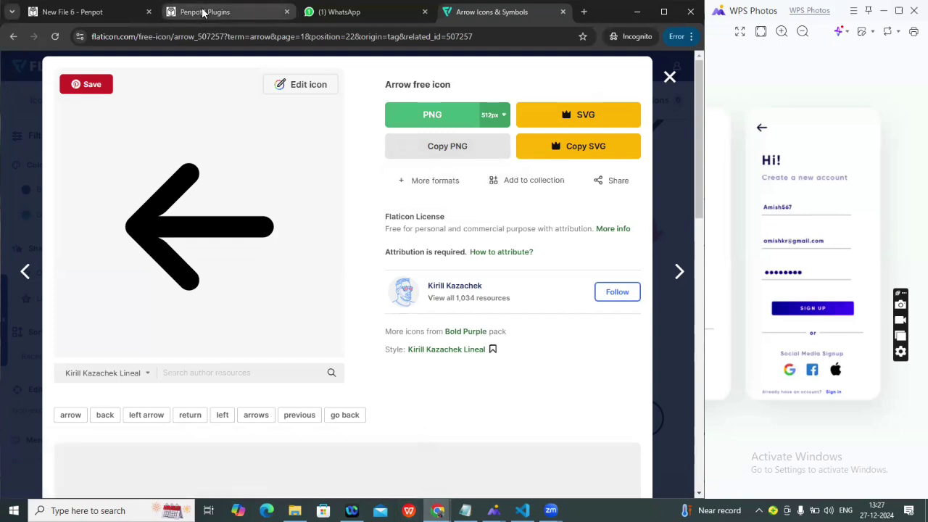
- Return to the Penpot file, paste the copied arrow image, and move it onto the "Welcome !" board
left_click(118, 11)
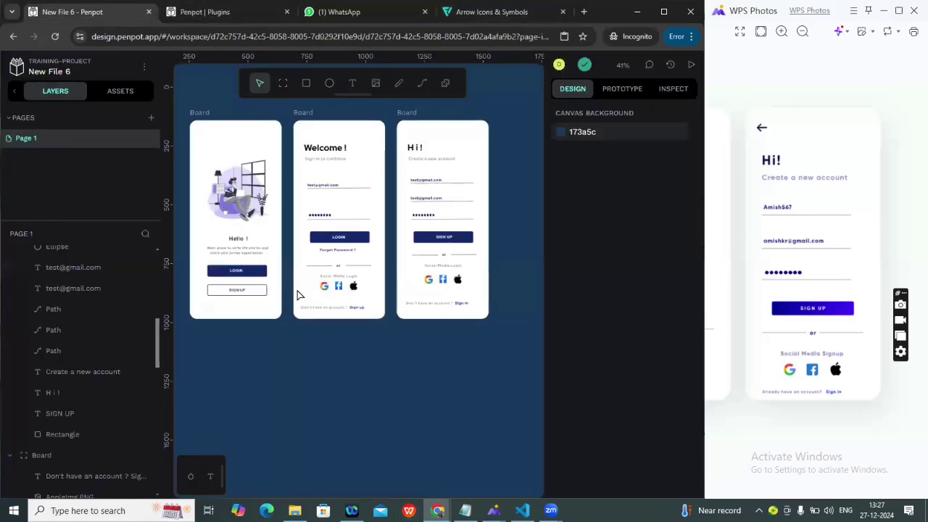
key("ctrl+v")
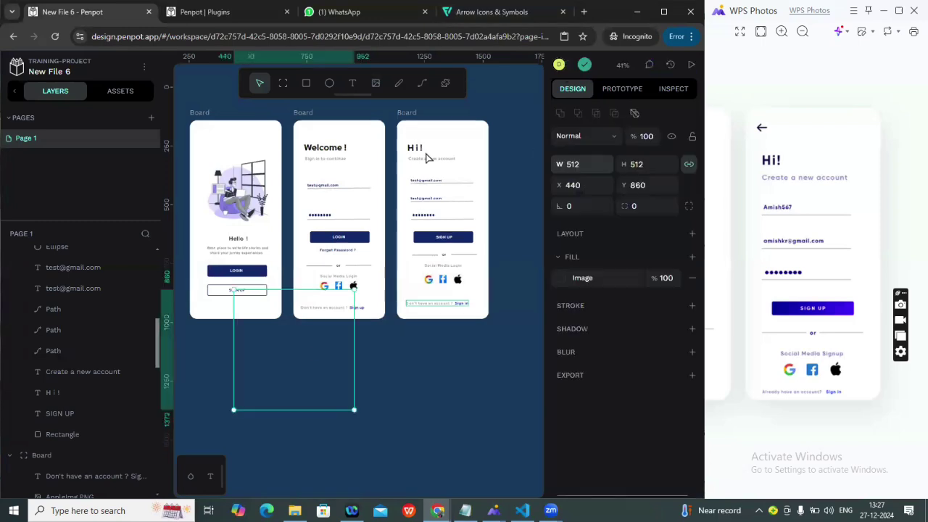
left_click_drag(307, 348, 359, 239)
- Scale the pasted arrow image on the login board down to about 28 px square
scroll(344, 184, "up", 3)
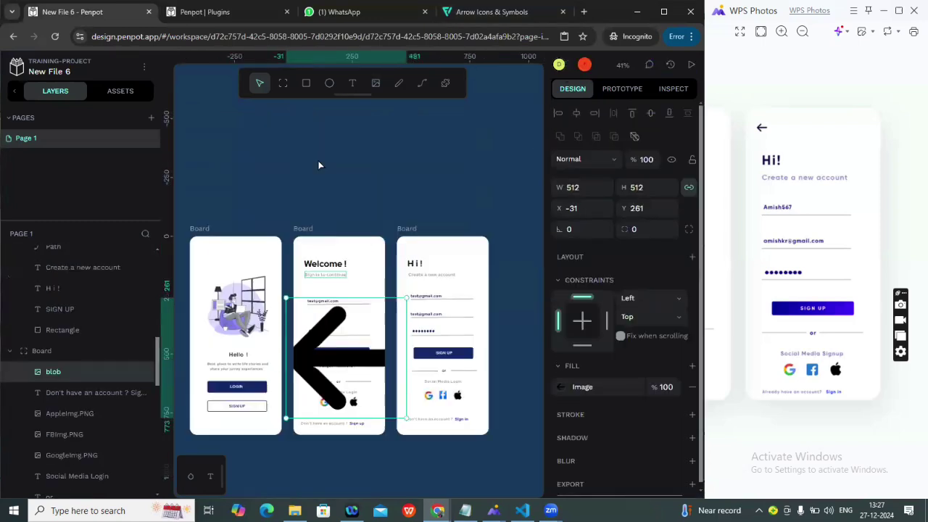
scroll(345, 184, "down", 3)
scroll(381, 272, "up", 5)
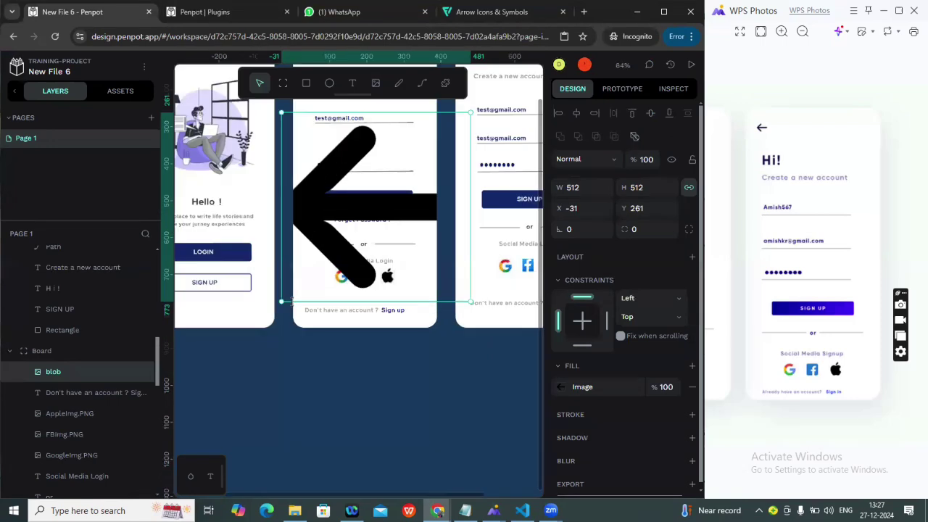
scroll(381, 273, "up", 2)
left_click_drag(275, 120, 383, 228)
left_click_drag(524, 309, 332, 189)
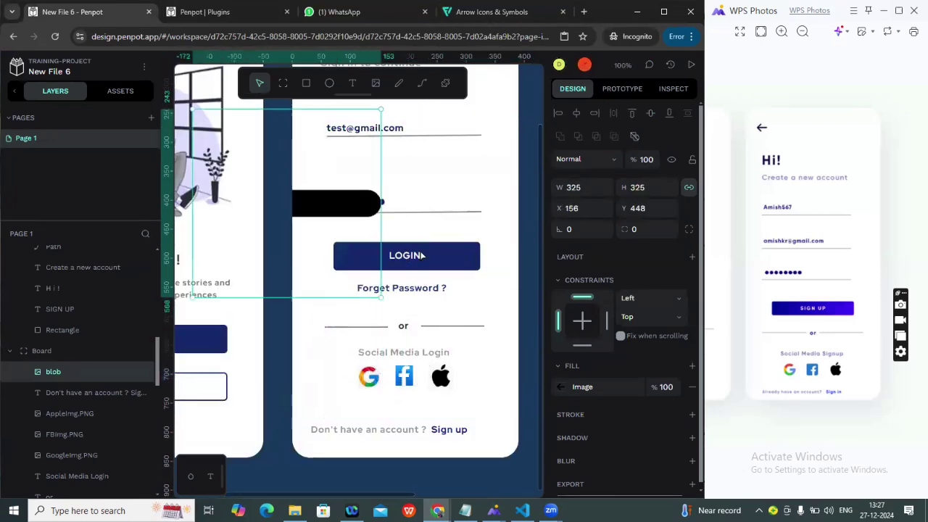
left_click_drag(382, 297, 441, 174)
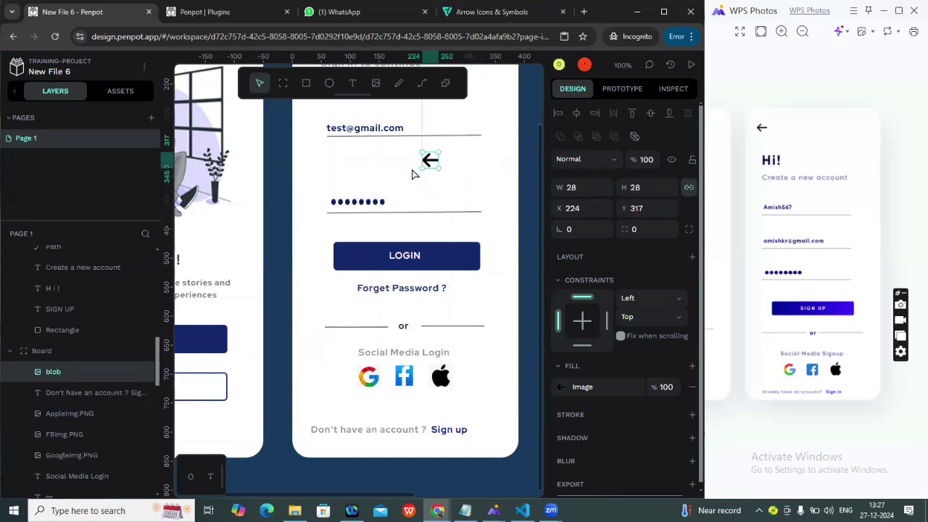
scroll(435, 214, "up", 3)
left_click_drag(439, 284, 367, 198)
scroll(338, 182, "up", 2)
left_click_drag(366, 165, 366, 197)
key("ctrl+z")
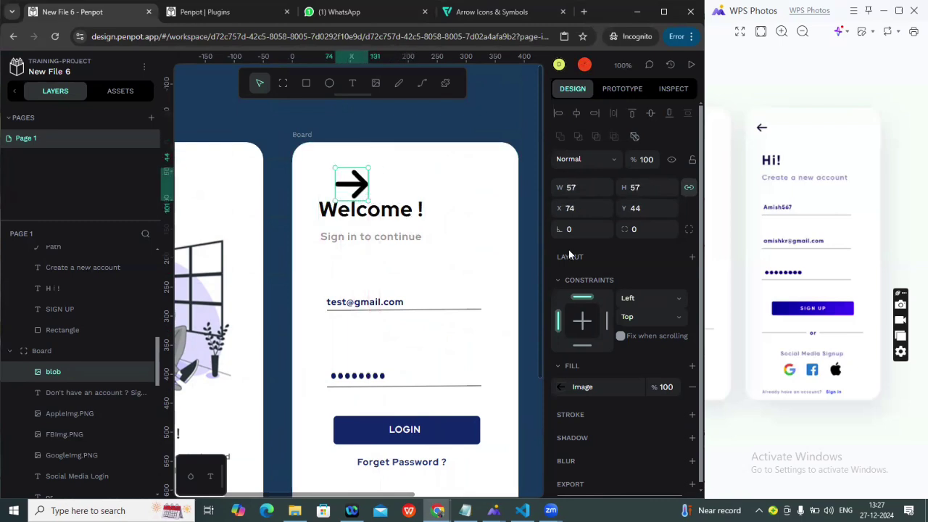
key("ctrl+z")
key("ctrl+z")
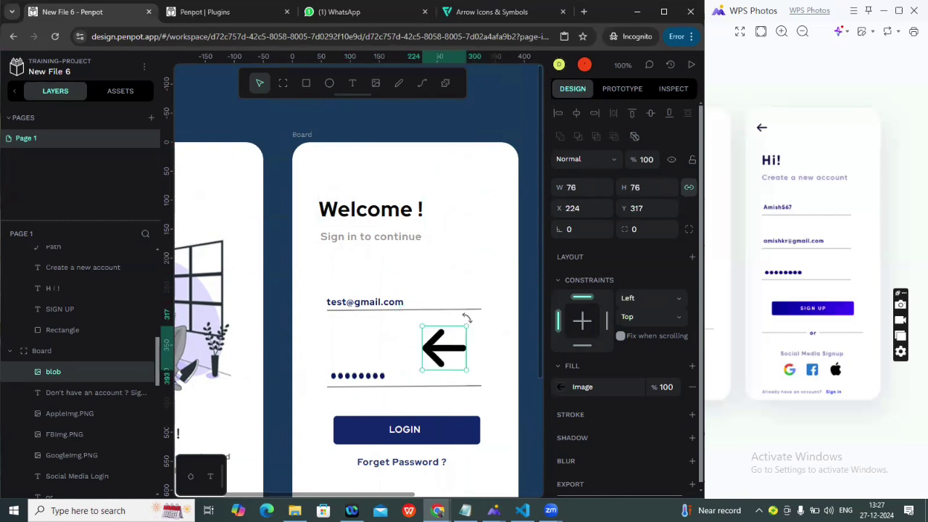
key("ctrl+z")
- Place the back arrow above the "Welcome !" heading near the board's left edge and scale it to about 24 px square
left_click_drag(345, 188, 306, 173)
left_click(364, 181)
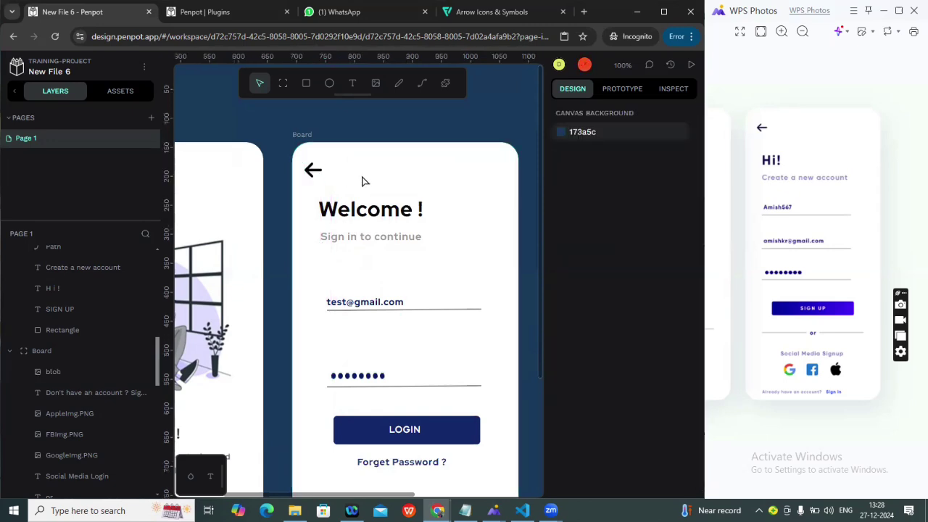
left_click(313, 170)
left_click_drag(322, 179, 319, 174)
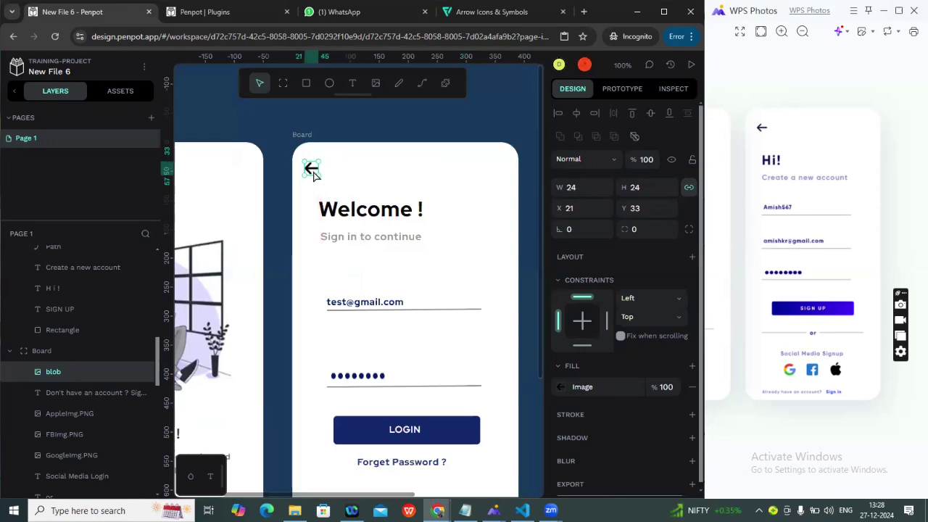
- Shift the back arrow on the login board to about X 25, Y 40
left_click(348, 178)
scroll(426, 200, "down", 2)
scroll(426, 200, "up", 2)
scroll(427, 201, "down", 6)
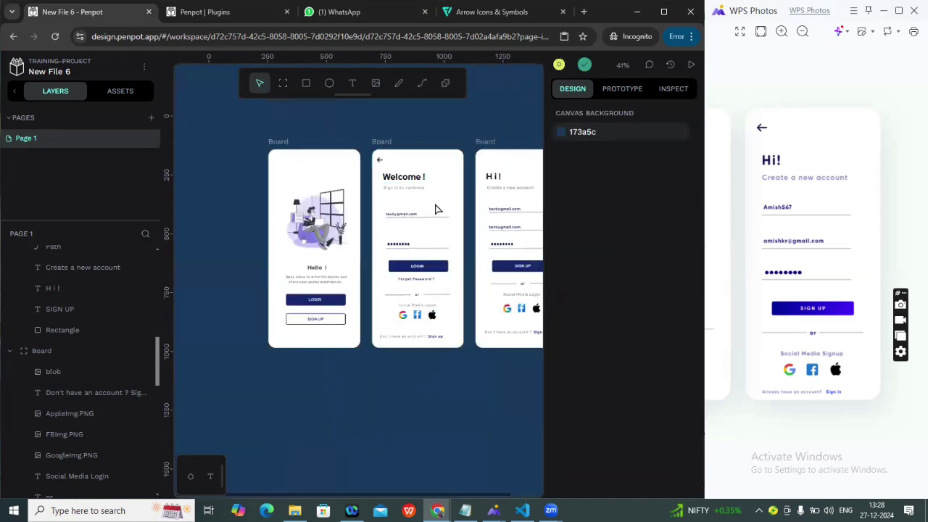
left_click(383, 164)
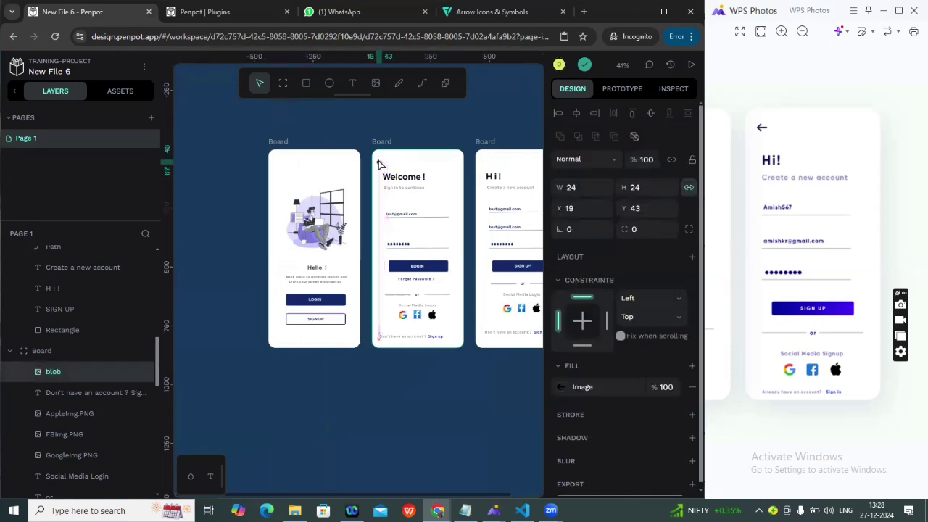
key("Escape")
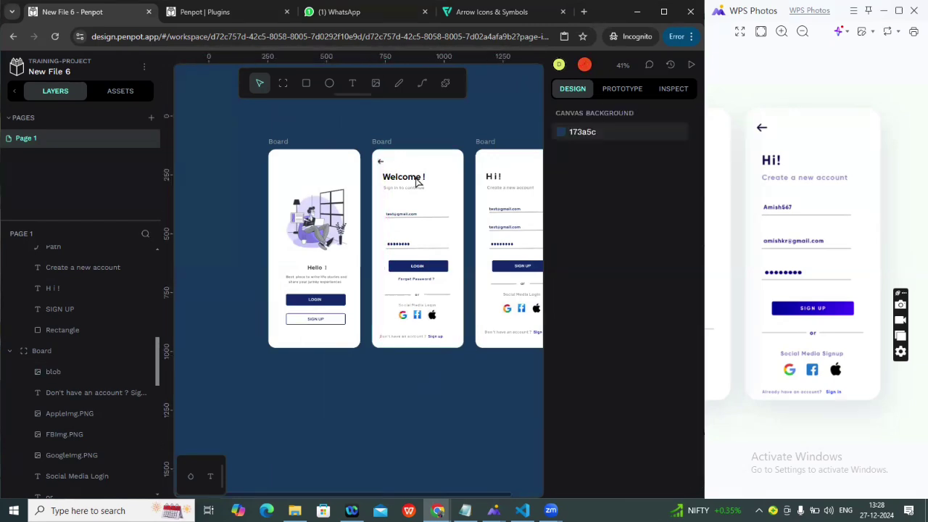
- Duplicate the login board's back arrow and place the copy at the matching spot above "H i !" on the sign-up board
scroll(388, 330, "up", 3)
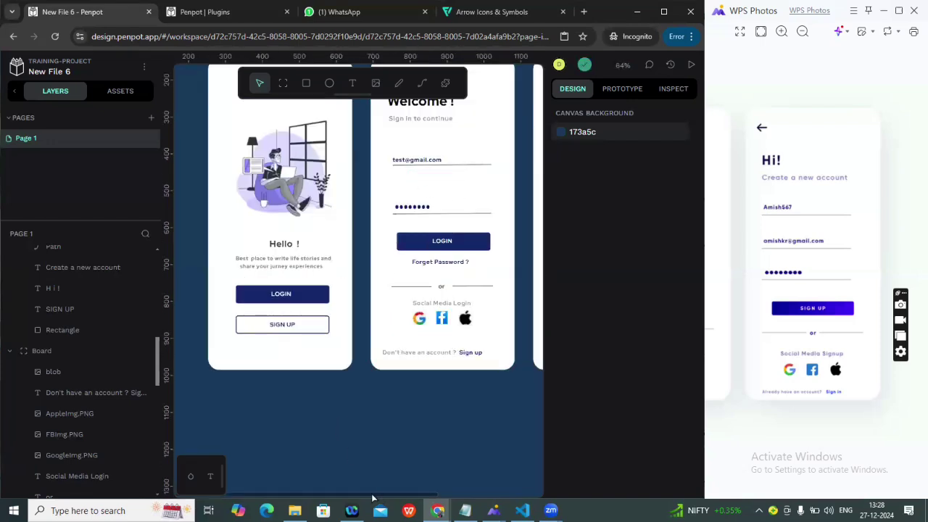
scroll(363, 326, "right", 3)
scroll(239, 182, "up", 1)
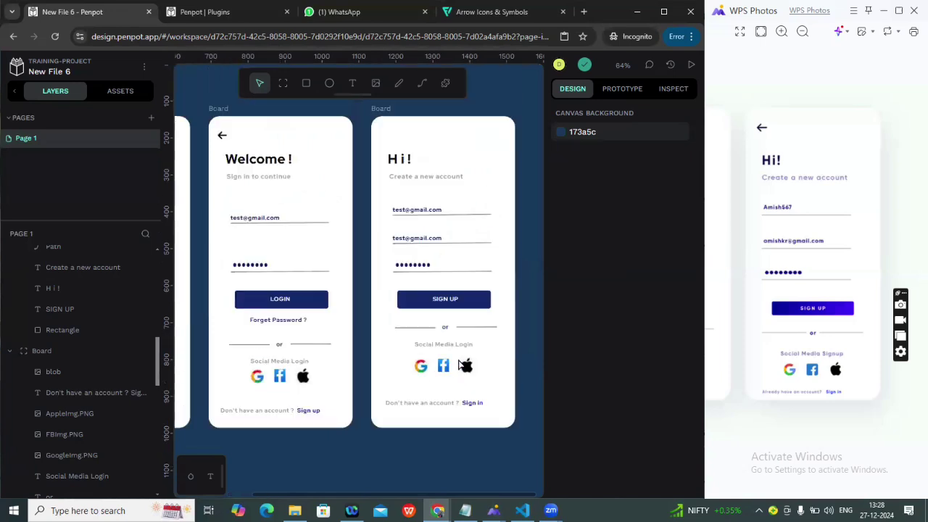
right_click(224, 136)
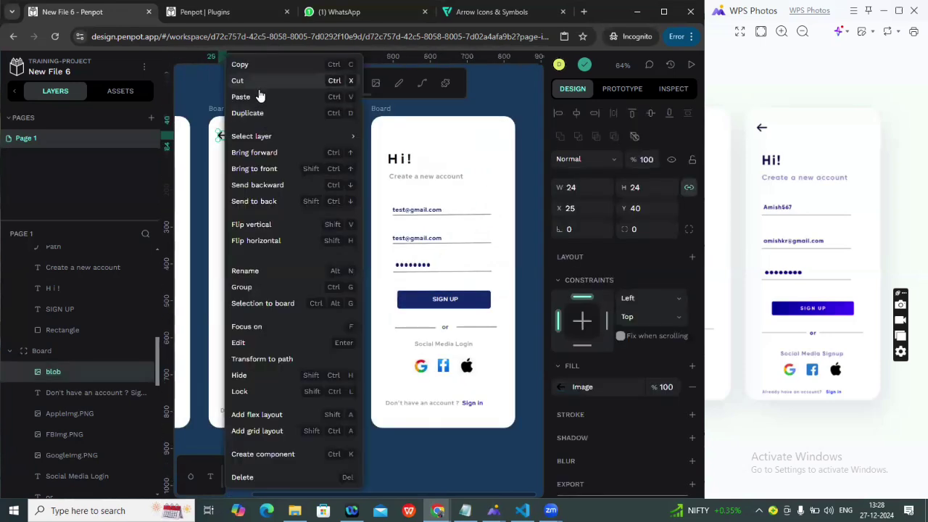
left_click(259, 113)
left_click_drag(222, 136, 386, 136)
left_click(356, 167)
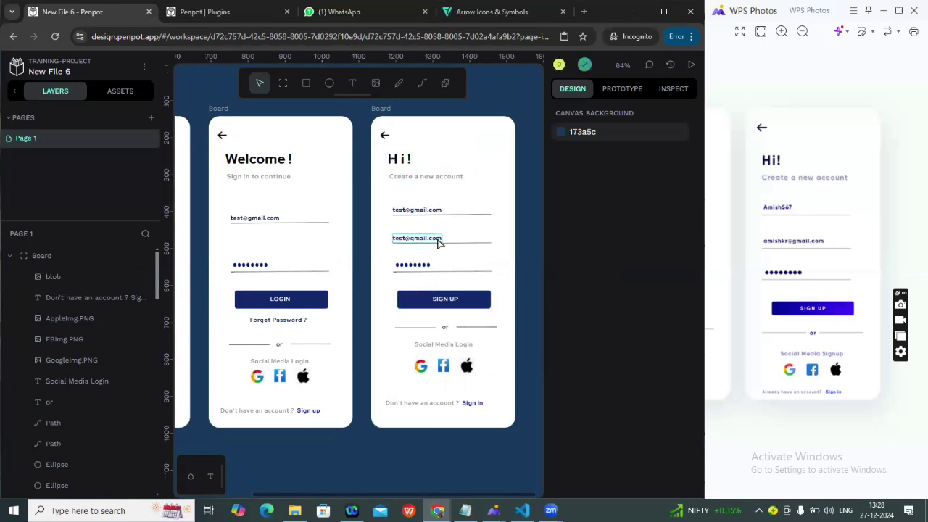
scroll(475, 236, "down", 2)
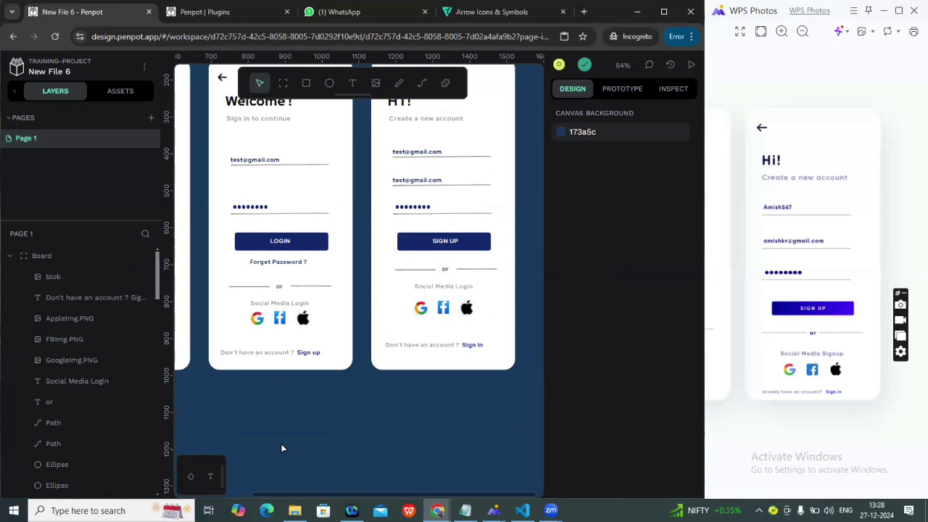
mouse_move(322, 500)
left_mouse_down()
mouse_move(193, 496)
mouse_move(321, 499)
left_mouse_up()
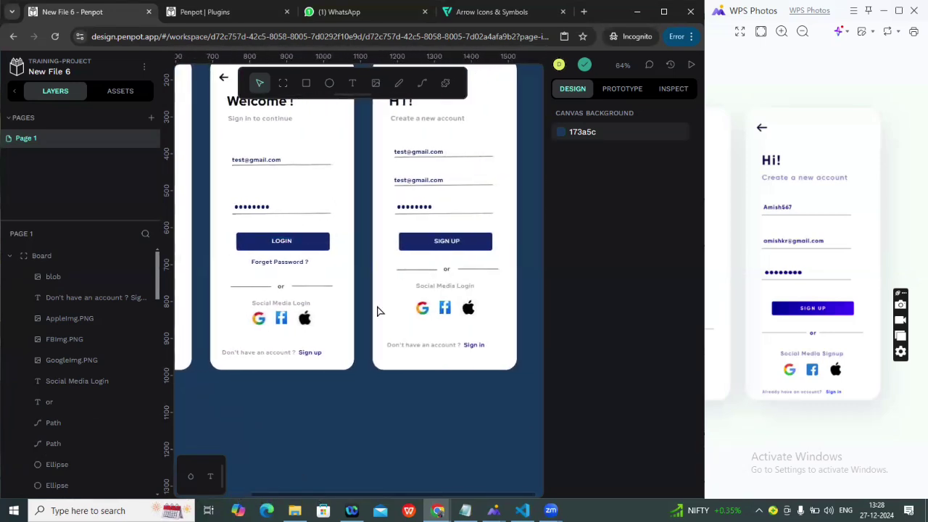
scroll(303, 258, "up", 2)
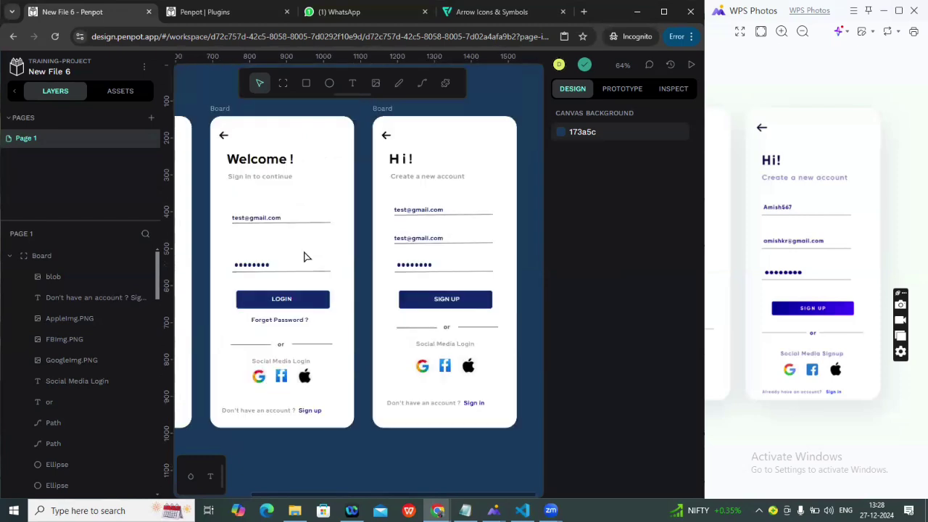